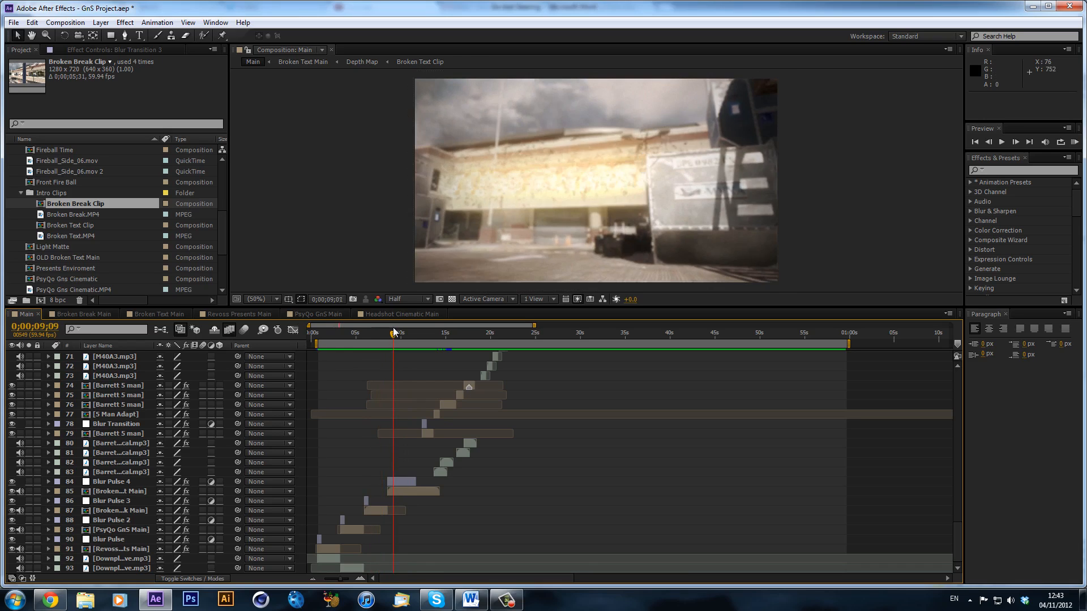
# Create a new composition from Broken Break Clip and close its timeline.
pyautogui.click(392, 333)
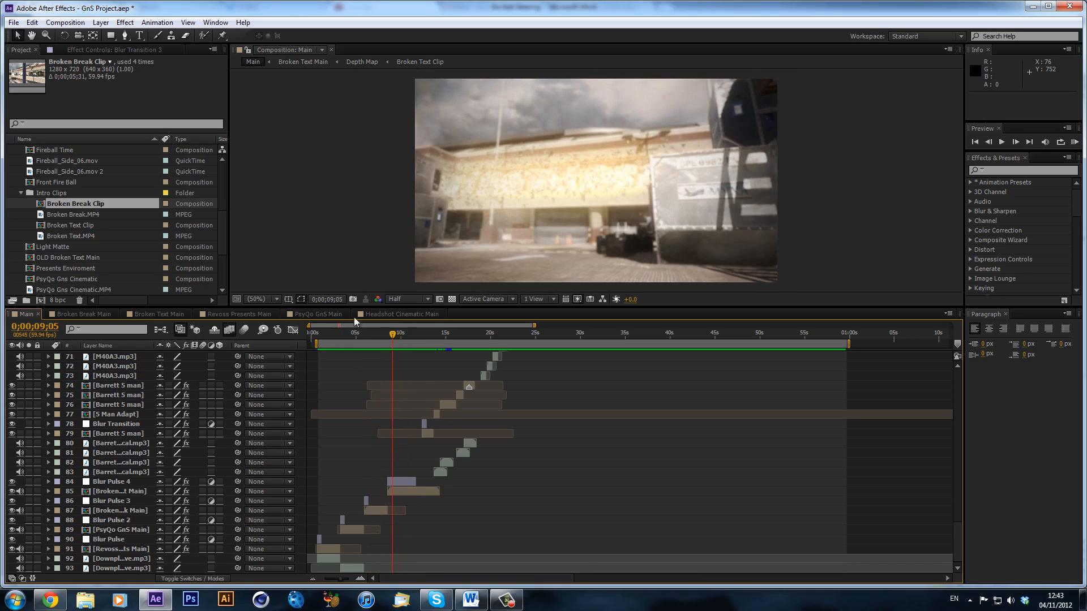
pyautogui.click(103, 202)
pyautogui.hotkey('ctrl', 'd')
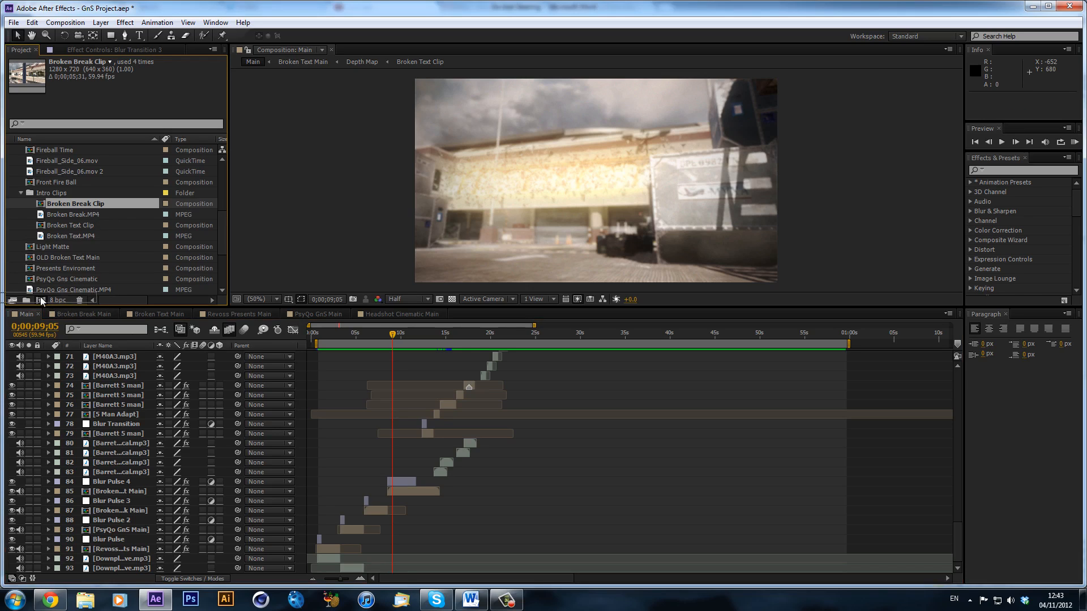
pyautogui.press('KP_Enter')
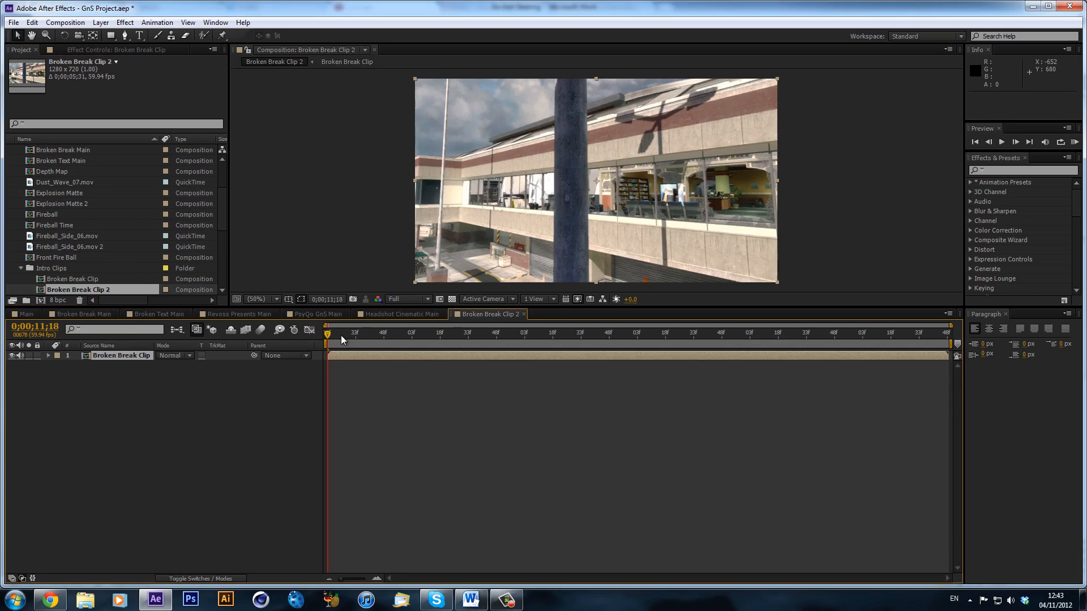
pyautogui.click(524, 314)
# Open the Broken Break Main composition and look through its layer stack.
pyautogui.click(107, 315)
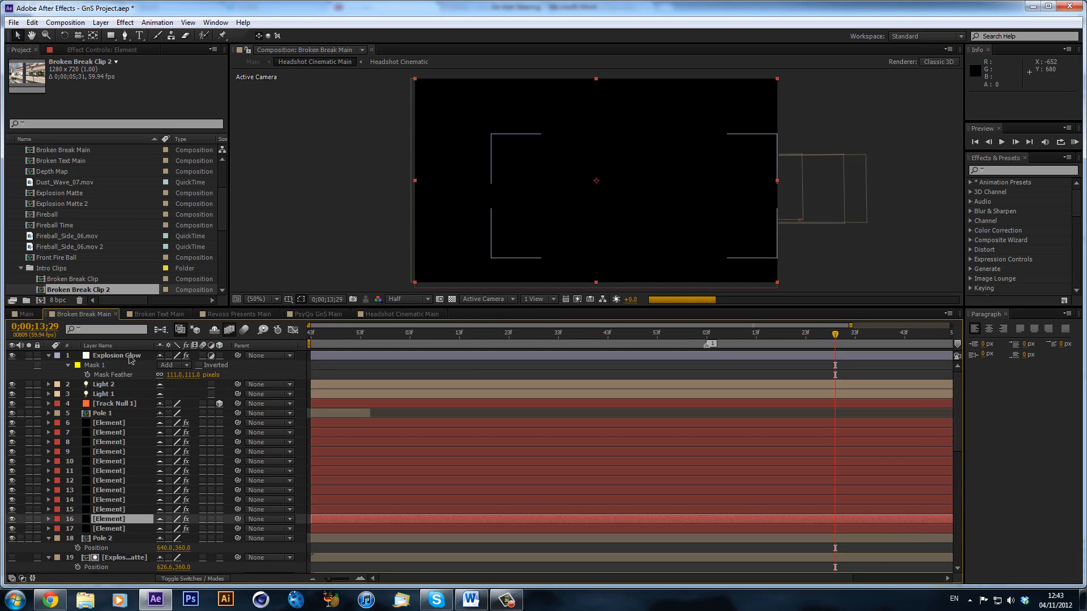
pyautogui.click(131, 375)
pyautogui.scroll(-5, 122, 407)
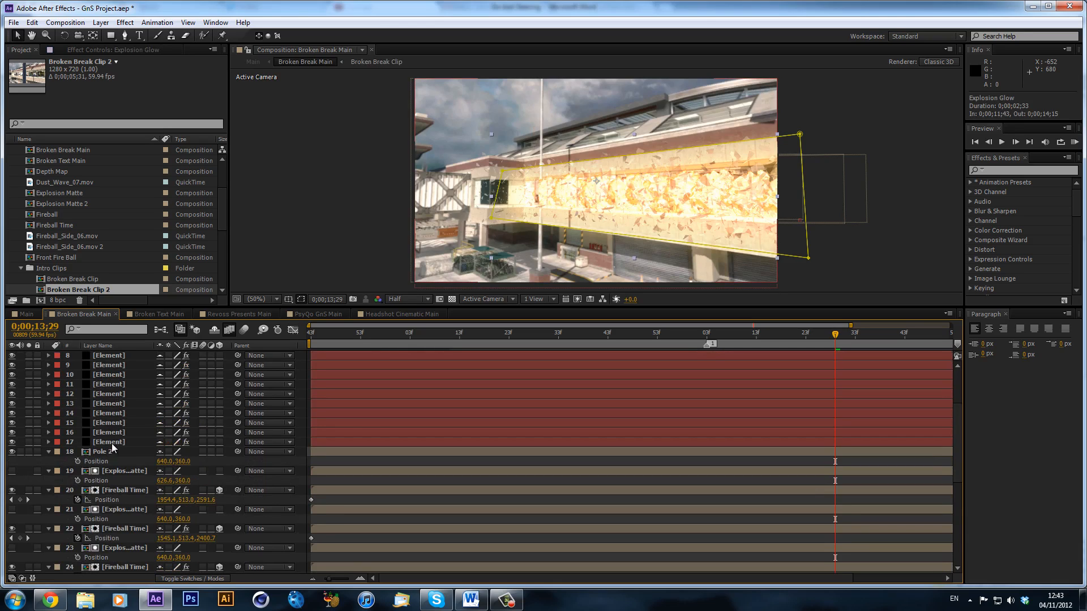
pyautogui.scroll(5, 111, 443)
pyautogui.click(111, 423)
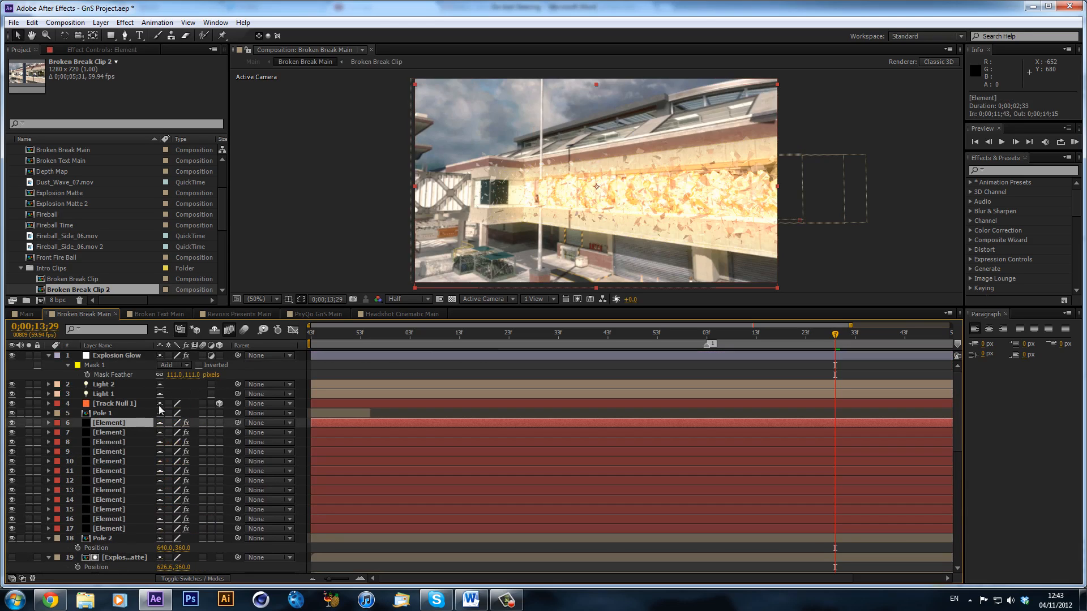
# Hide the shy layers and delete the visible layers from Pole 1 down through the Light solid, including all Fireball Time and matte layers.
pyautogui.click(214, 329)
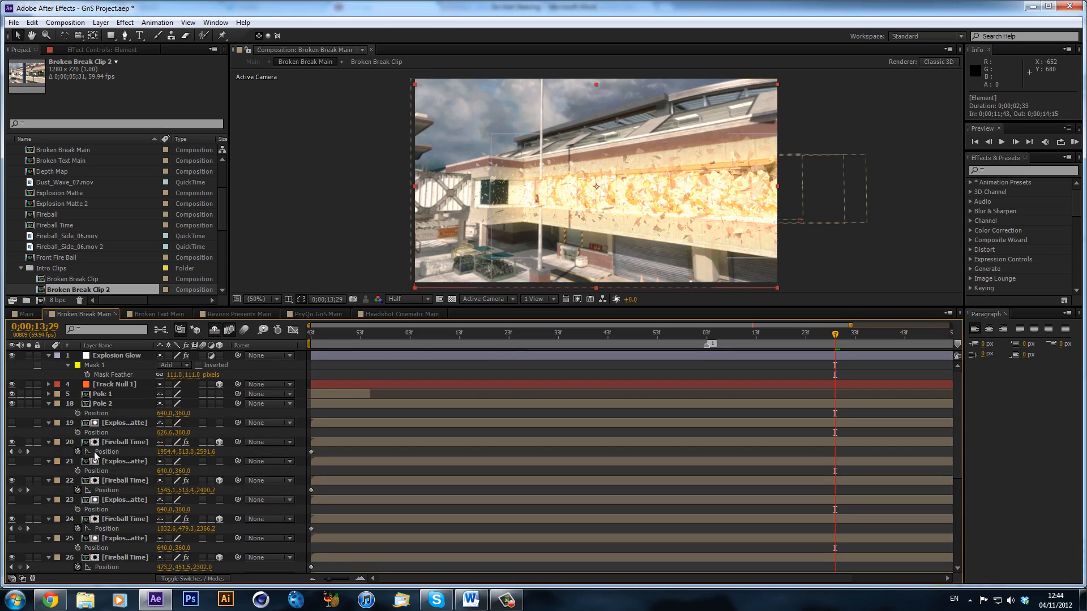
pyautogui.click(103, 396)
pyautogui.hscroll(2, 101, 422)
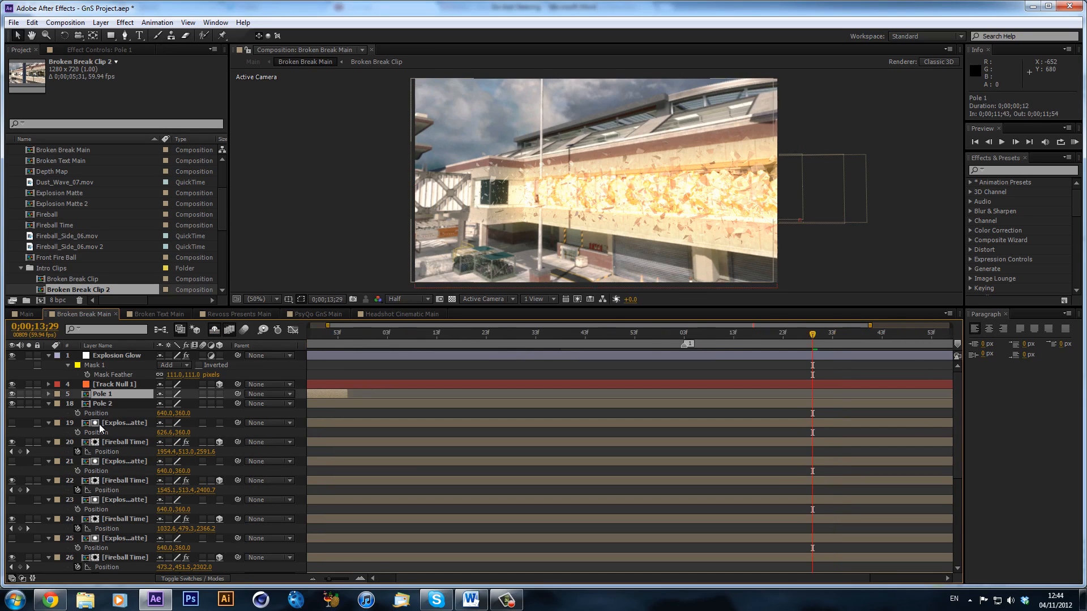
pyautogui.scroll(-1, 100, 440)
pyautogui.scroll(-5, 96, 459)
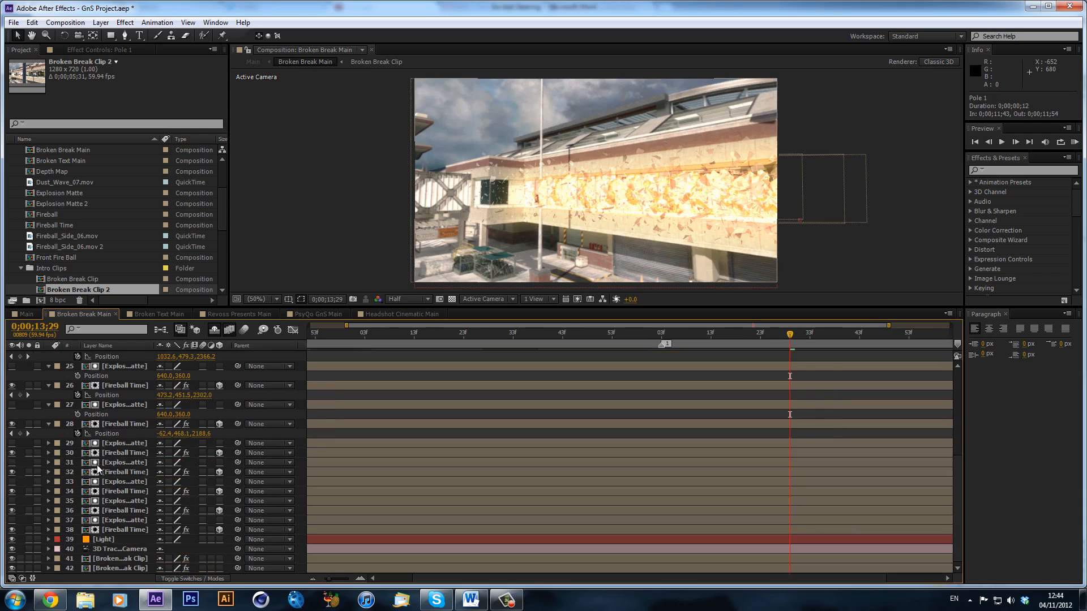
pyautogui.keyDown('shift'); pyautogui.click(114, 538); pyautogui.keyUp('shift')
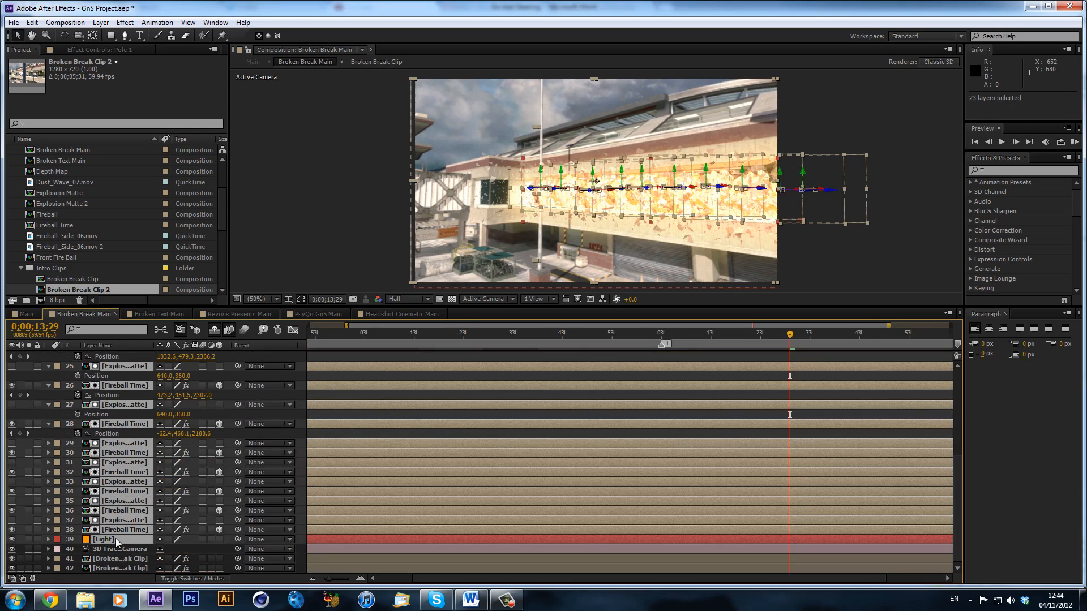
pyautogui.press('Delete')
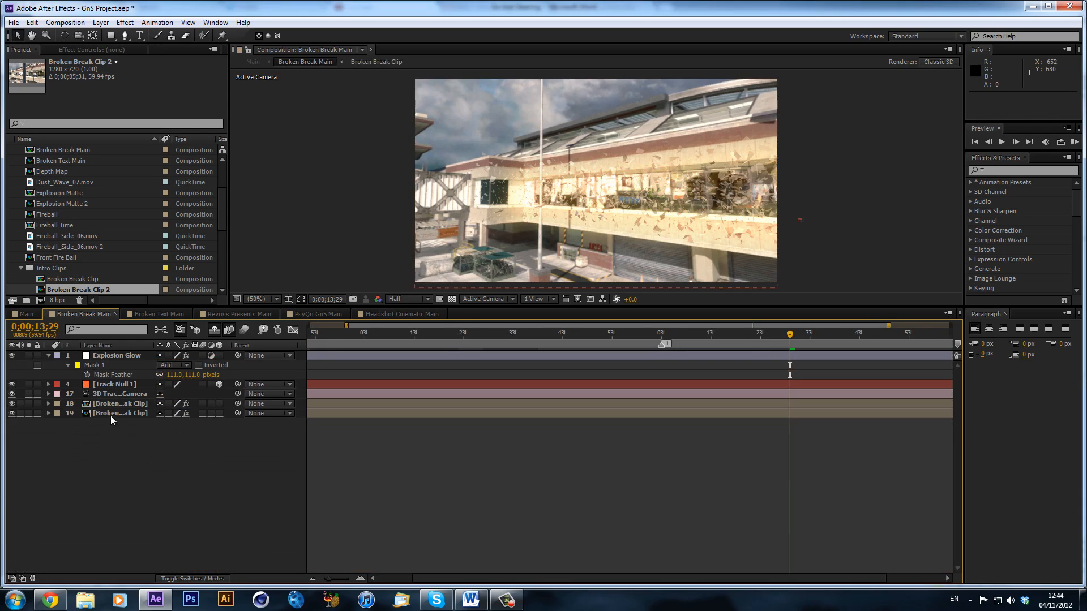
# Delete the Explosion Glow adjustment layer from Broken Break Main.
pyautogui.click(126, 386)
pyautogui.click(139, 355)
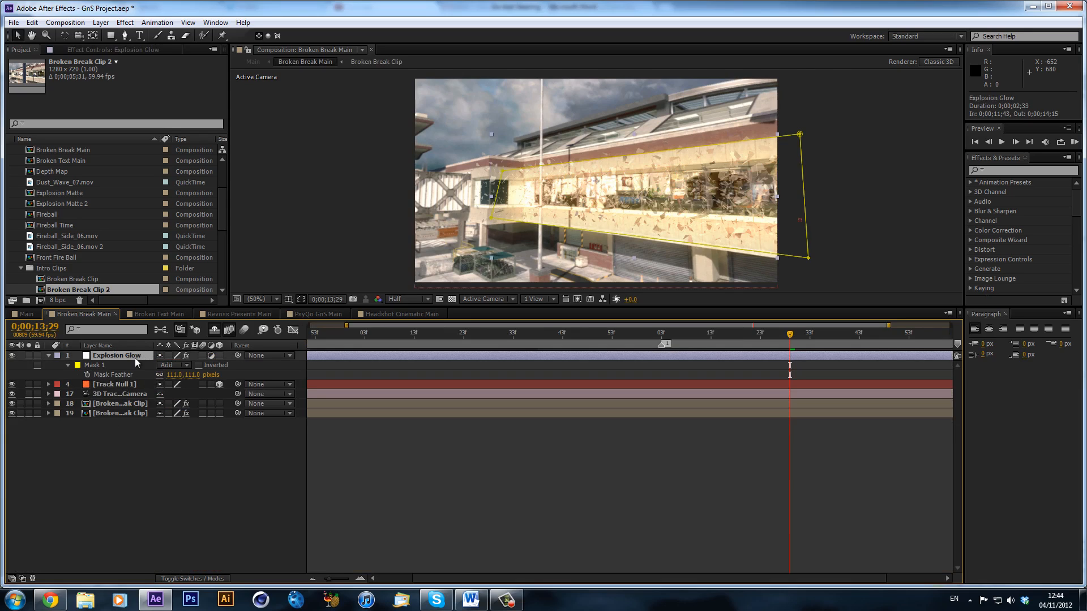
pyautogui.press('Delete')
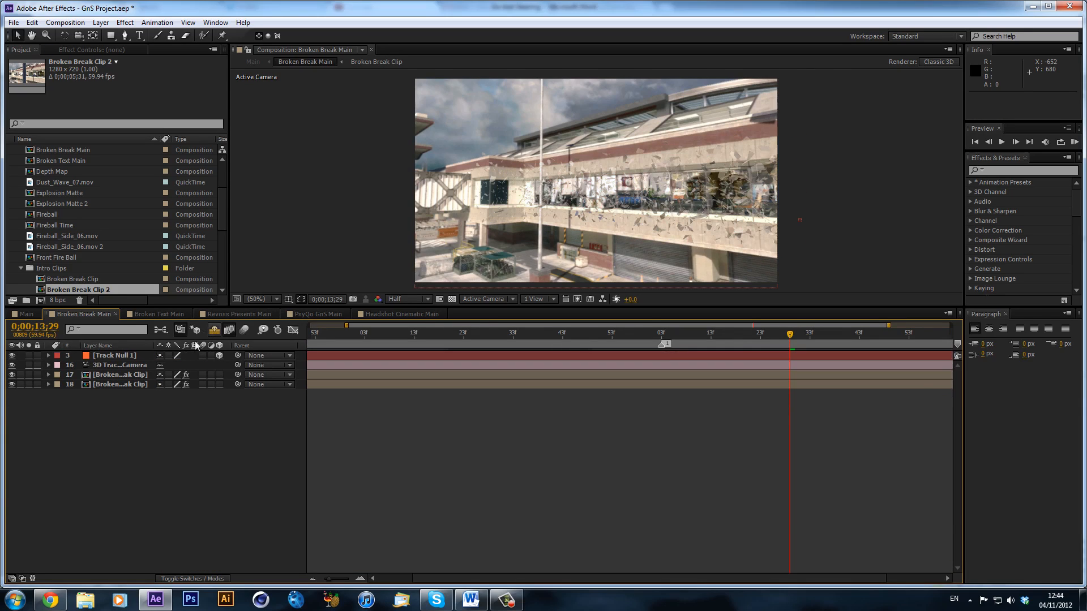
# Reveal the shy layers and delete Light 1, Light 2 and all the Element layers.
pyautogui.click(212, 329)
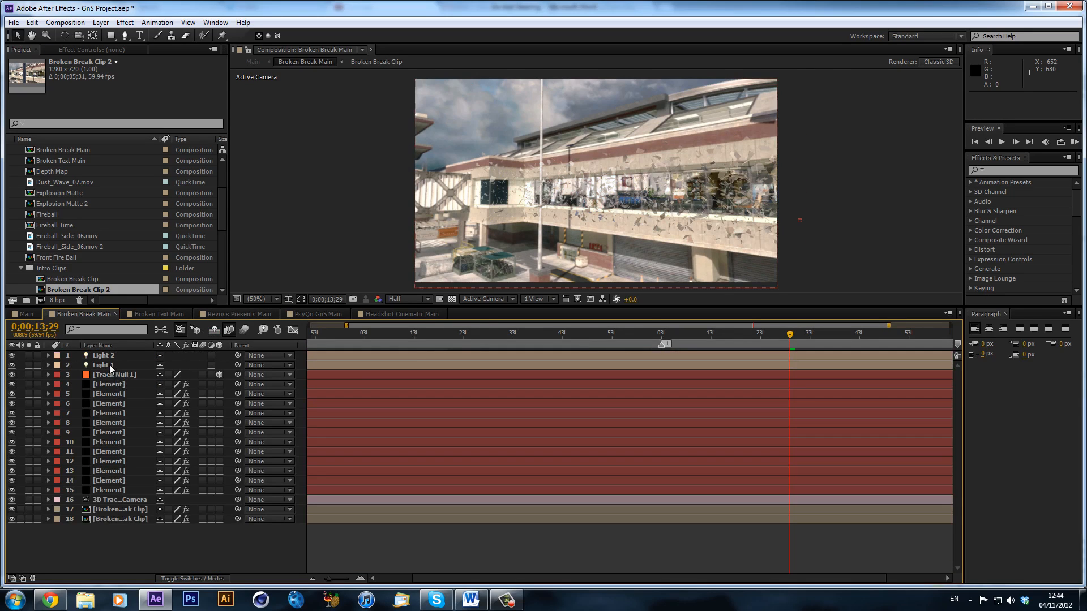
pyautogui.click(112, 367)
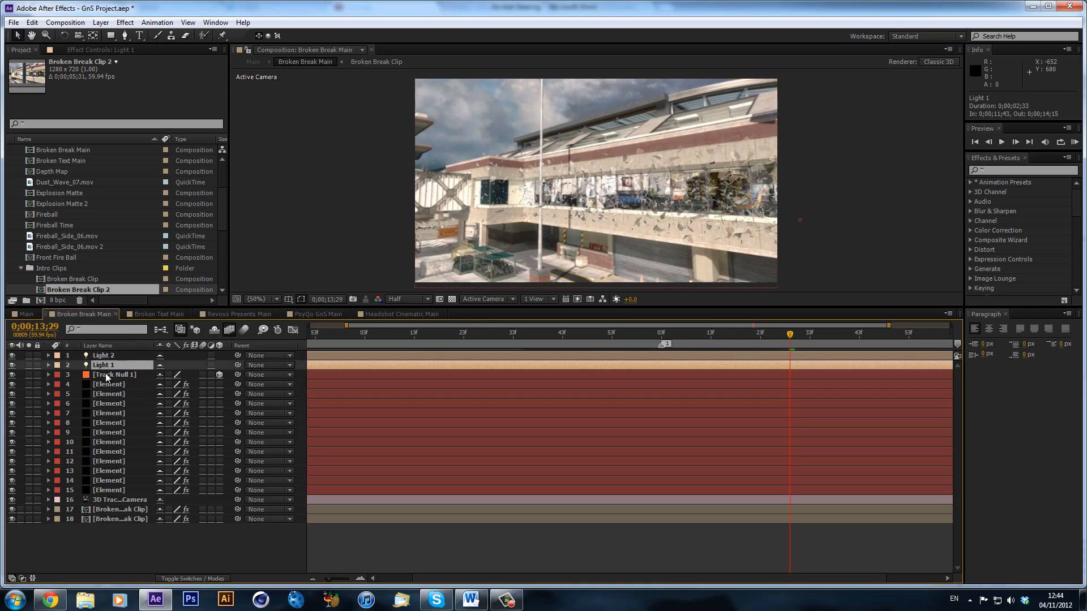
pyautogui.click(106, 375)
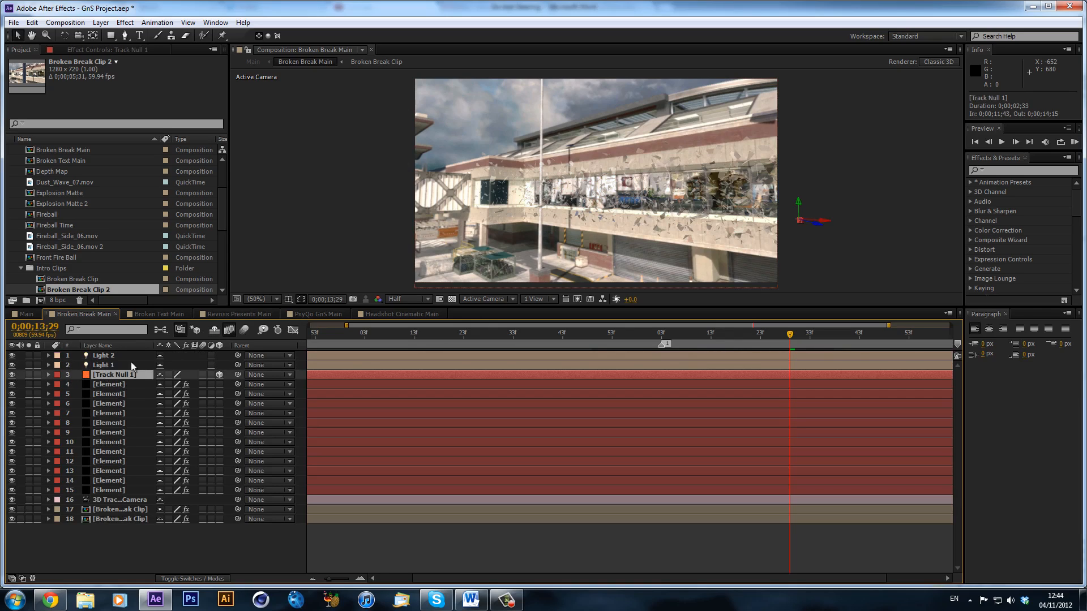
pyautogui.click(214, 330)
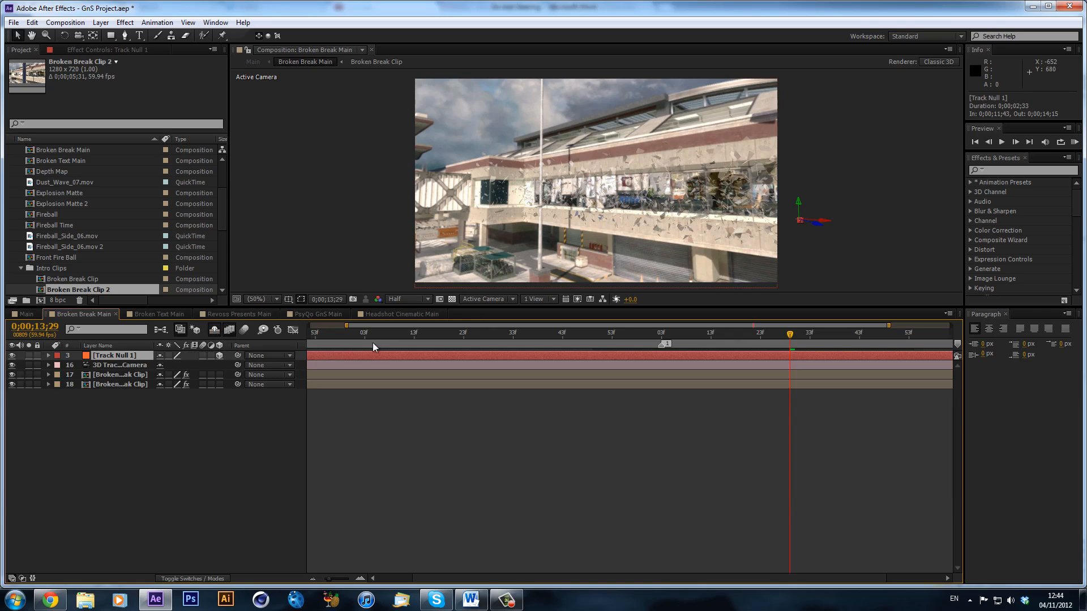
pyautogui.click(212, 329)
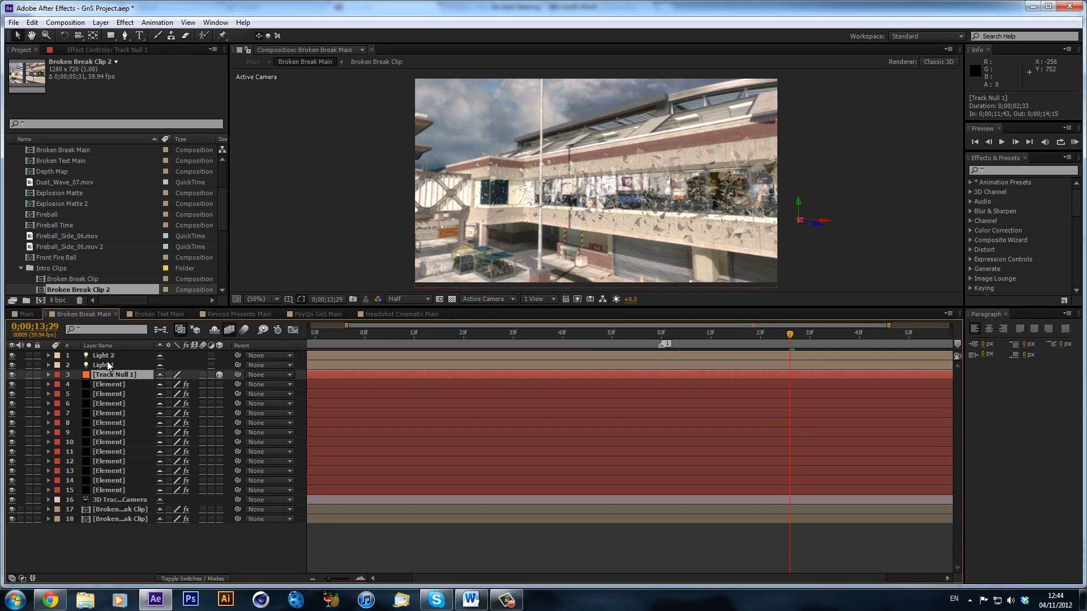
pyautogui.click(104, 355)
pyautogui.keyDown('shift'); pyautogui.click(113, 365); pyautogui.keyUp('shift')
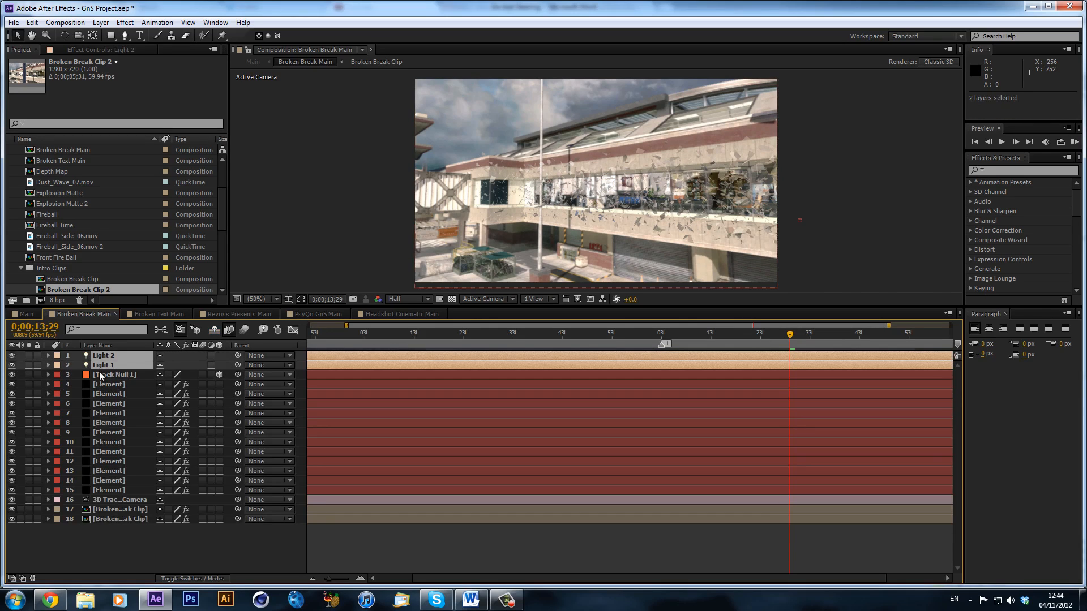
pyautogui.press('Delete')
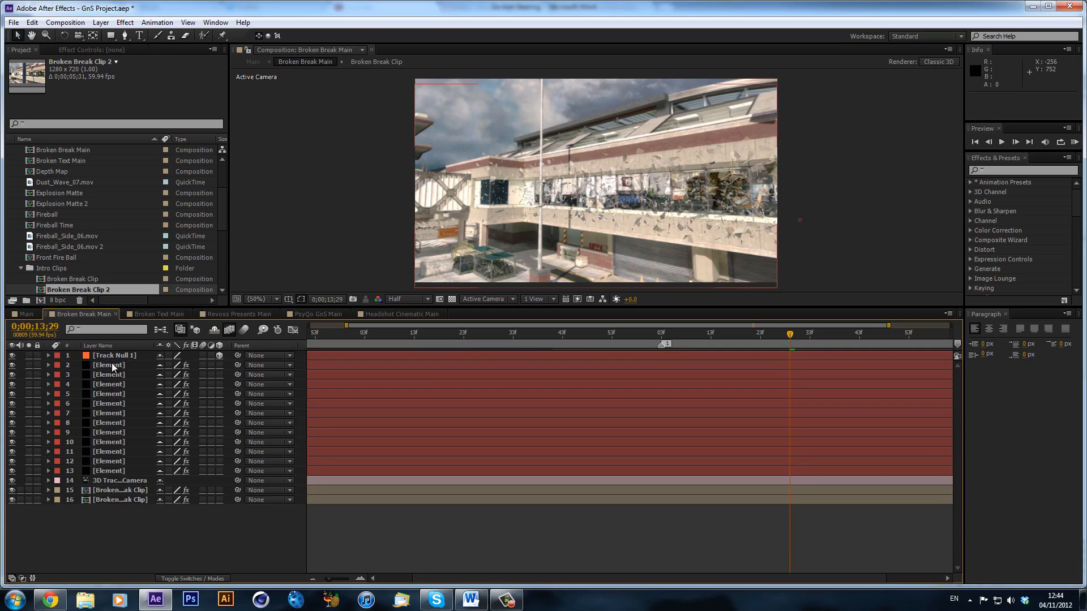
pyautogui.keyDown('shift'); pyautogui.click(111, 469); pyautogui.keyUp('shift')
pyautogui.press('Delete')
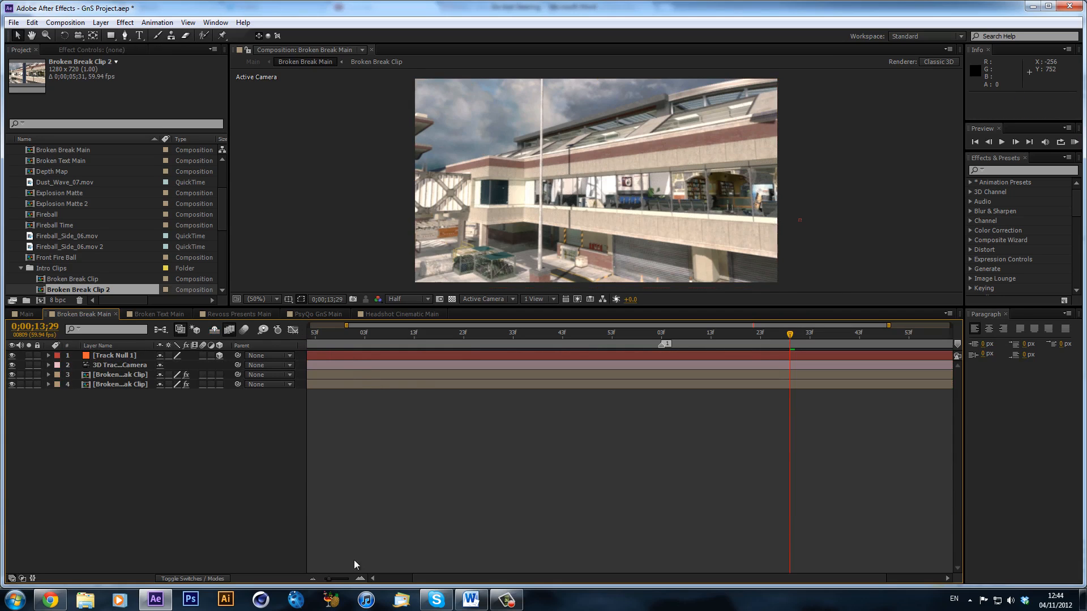
# Delete the lower duplicate of the Broken Break Clip layer.
pyautogui.click(313, 576)
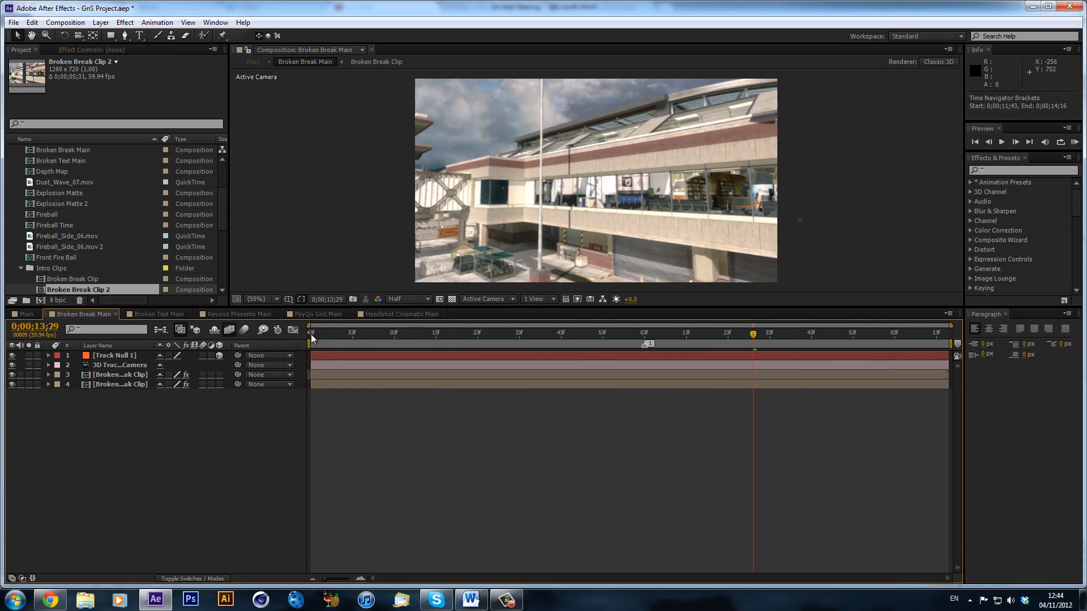
pyautogui.moveTo(315, 335); pyautogui.dragTo(335, 335)
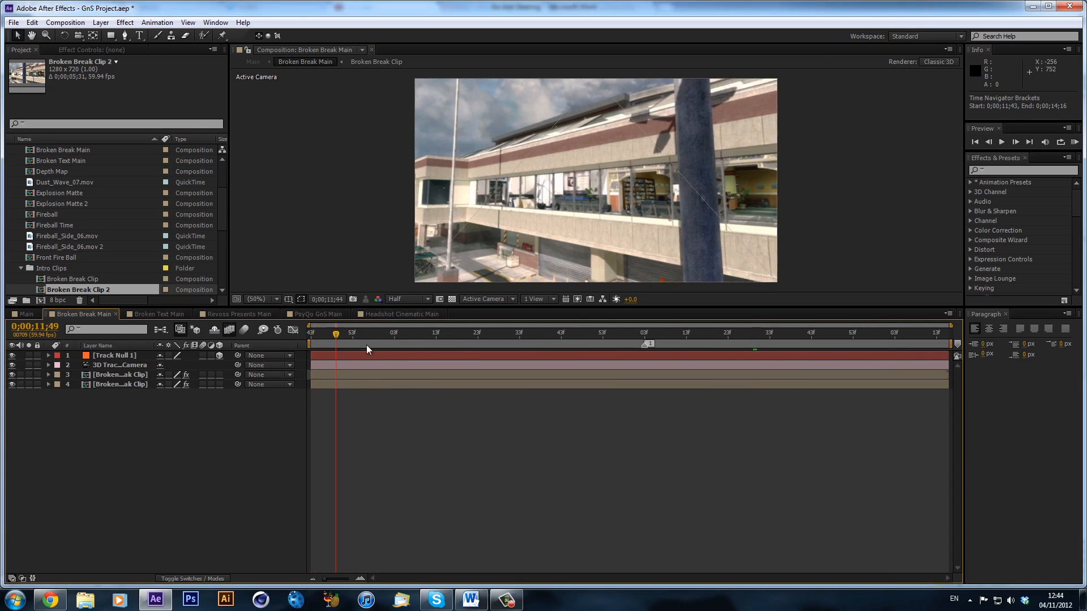
pyautogui.click(130, 383)
pyautogui.press('Delete')
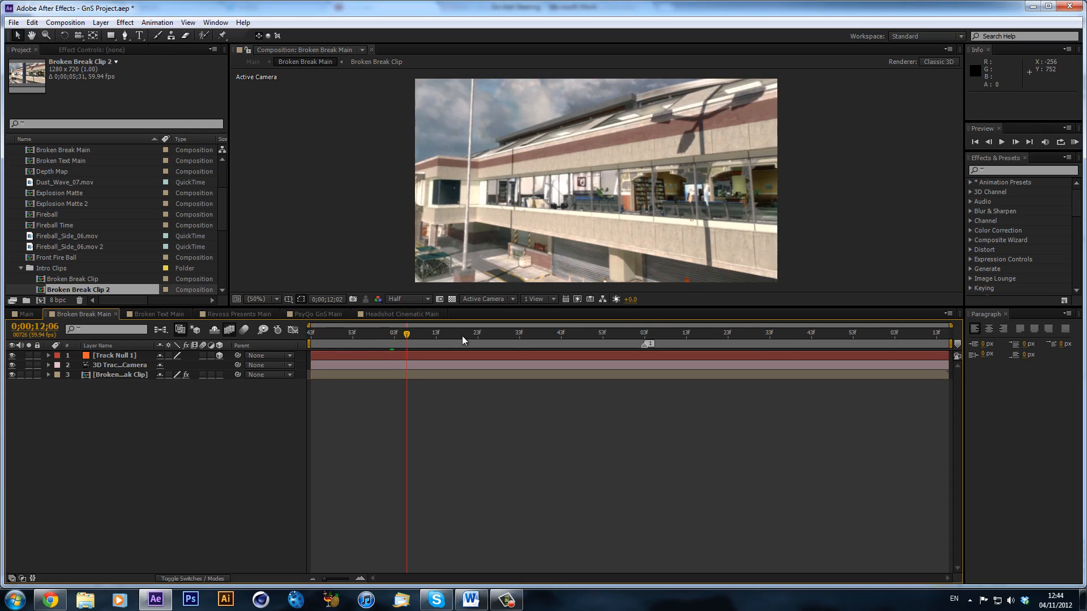
# Examine the 3D Camera Tracker points on the Broken Break Clip layer and how Track Null 1 follows the shot.
pyautogui.press('space')
pyautogui.click(118, 375)
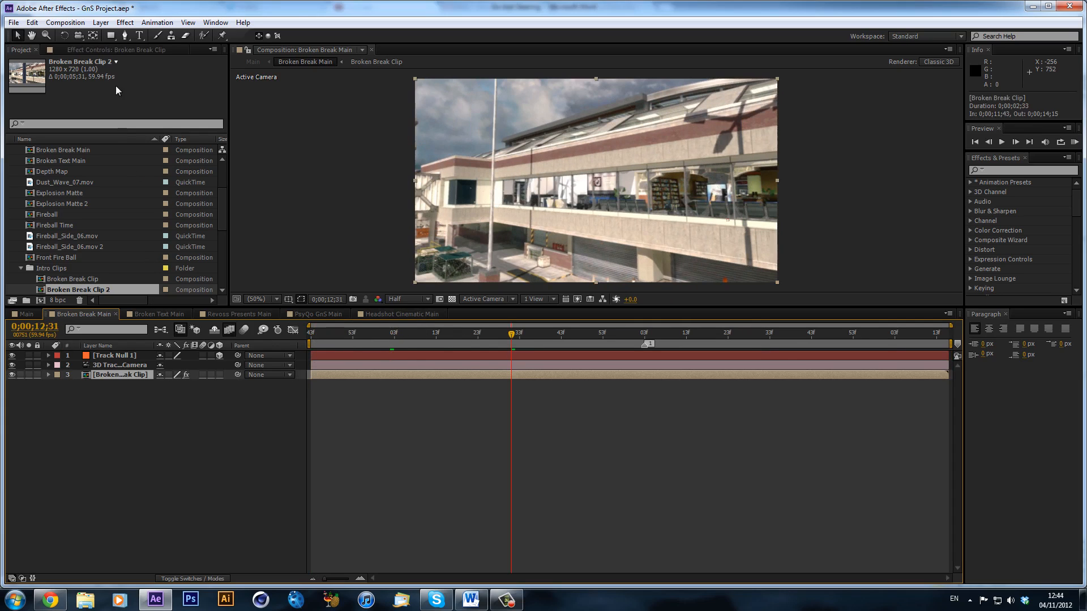
pyautogui.click(113, 49)
pyautogui.click(90, 70)
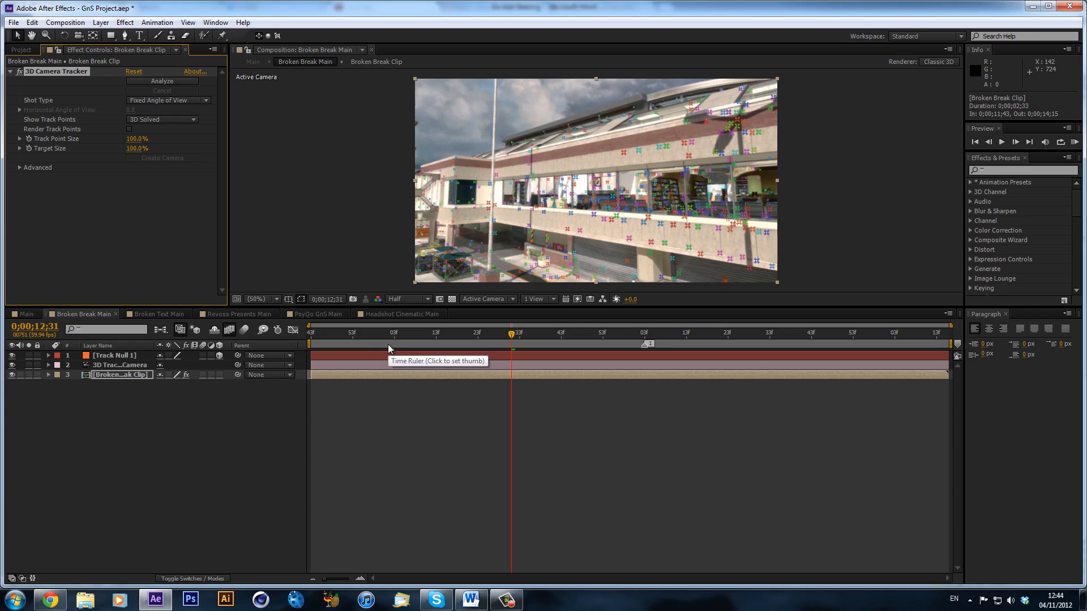
pyautogui.moveTo(391, 334); pyautogui.dragTo(420, 333)
pyautogui.moveTo(513, 335); pyautogui.dragTo(469, 332)
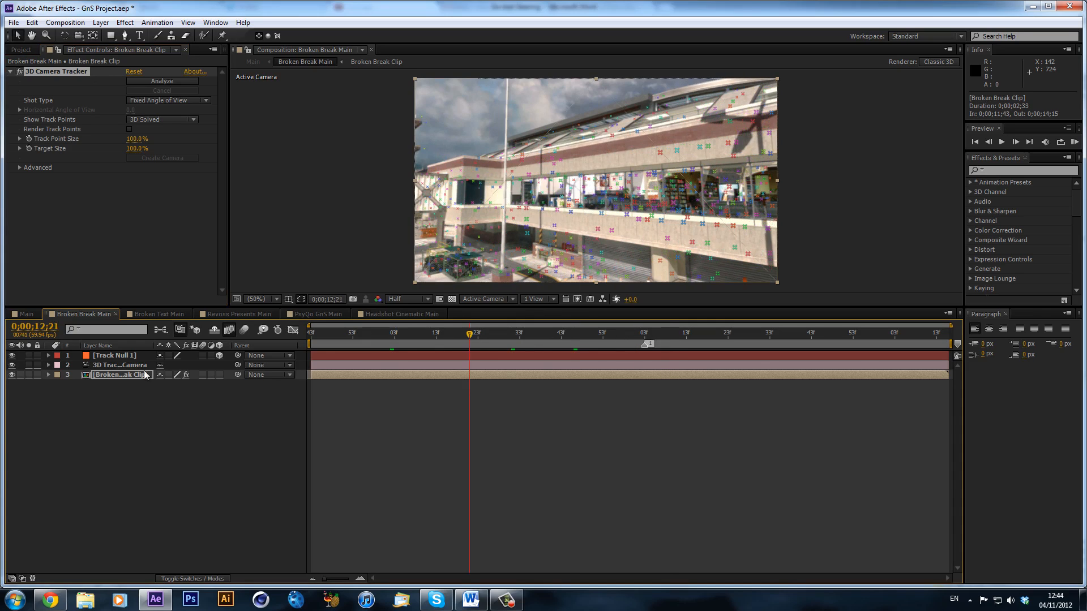
pyautogui.click(118, 356)
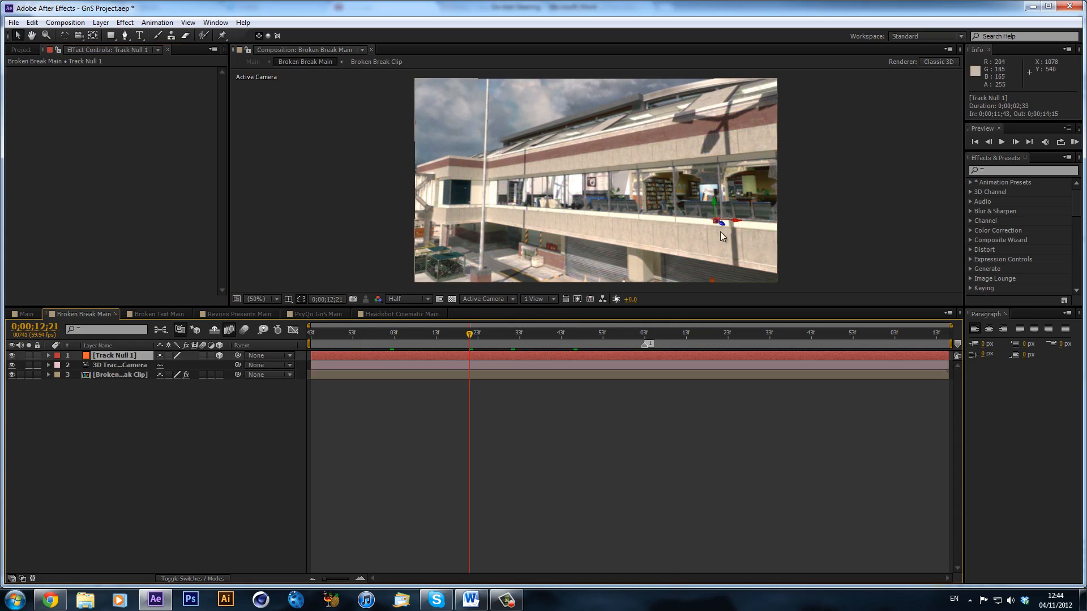
pyautogui.click(615, 335)
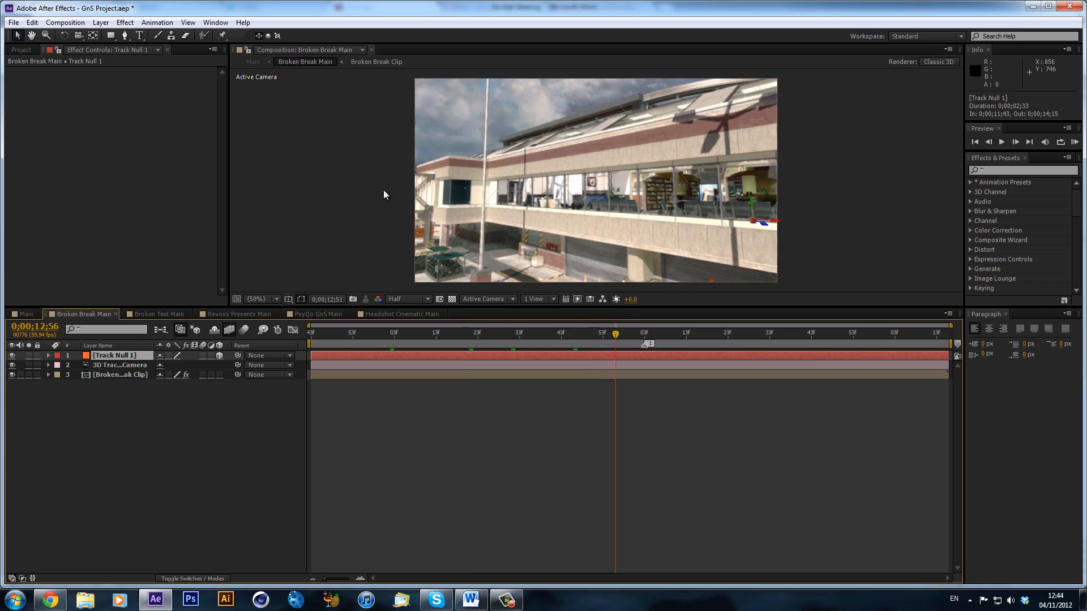
# Add the Fireball_Side_06.mov footage as the top layer of Broken Break Main and move the time to 0;00;11;45.
pyautogui.click(31, 50)
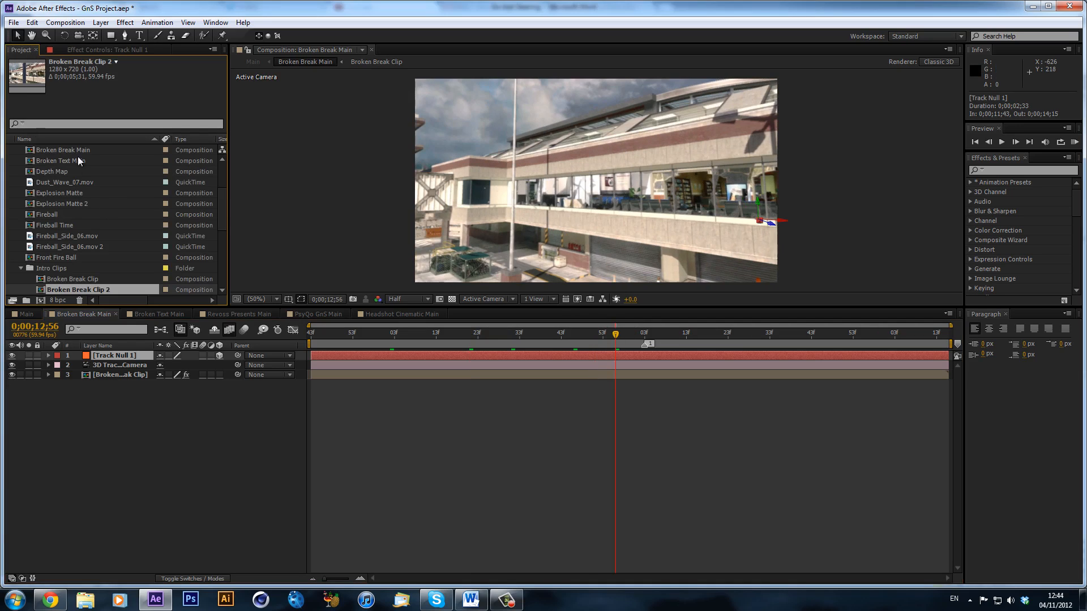
pyautogui.hotkey('ctrl', 'shift', 'a')
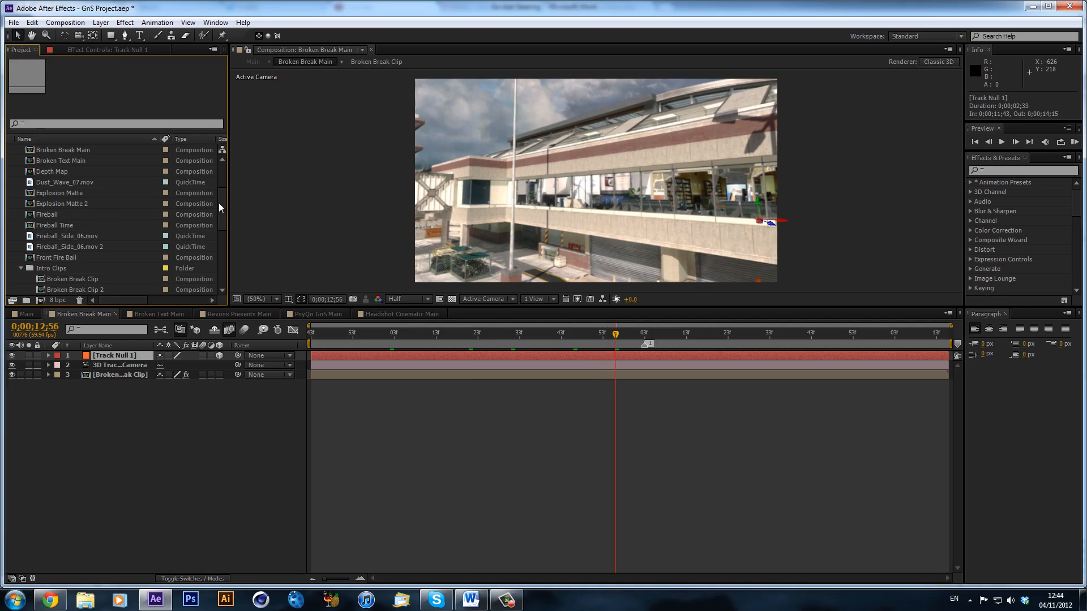
pyautogui.moveTo(219, 202)
pyautogui.mouseDown()
pyautogui.moveTo(223, 185)
pyautogui.moveTo(222, 195)
pyautogui.mouseUp()
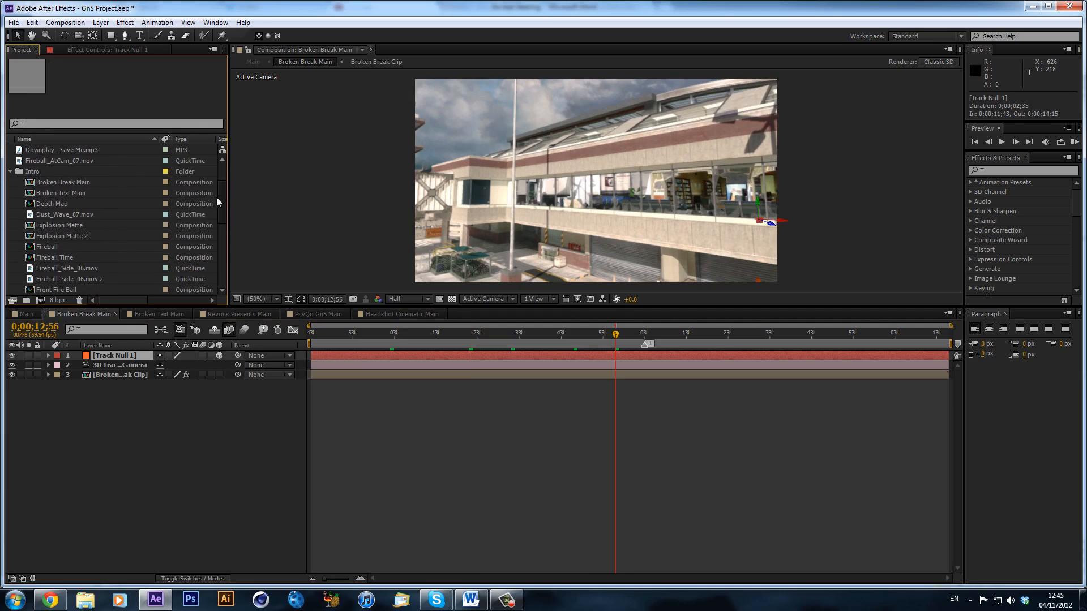
pyautogui.click(80, 280)
pyautogui.click(84, 270)
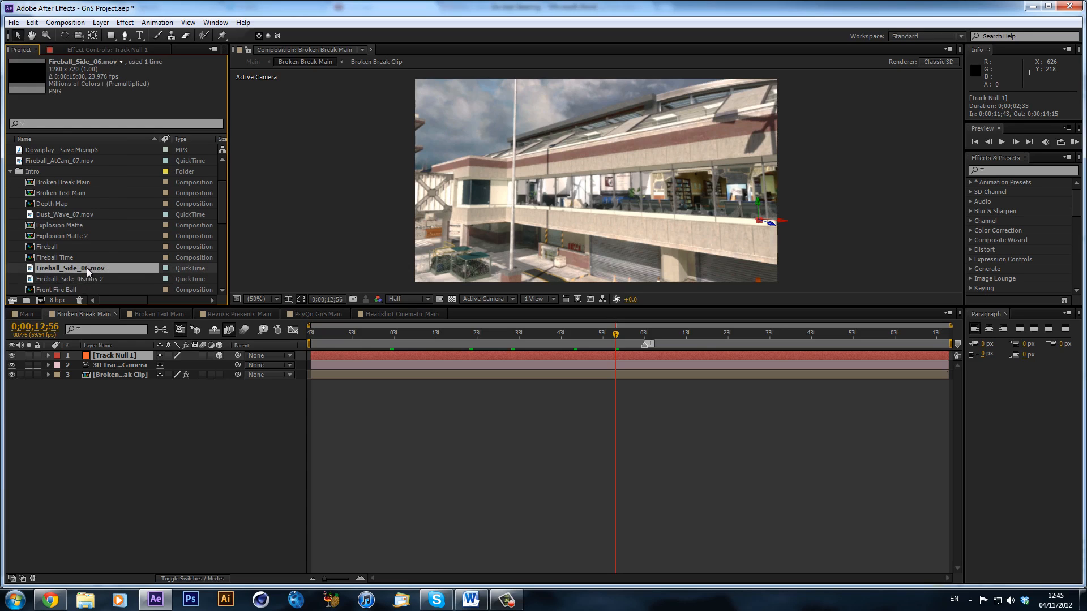
pyautogui.scroll(-3, 56, 286)
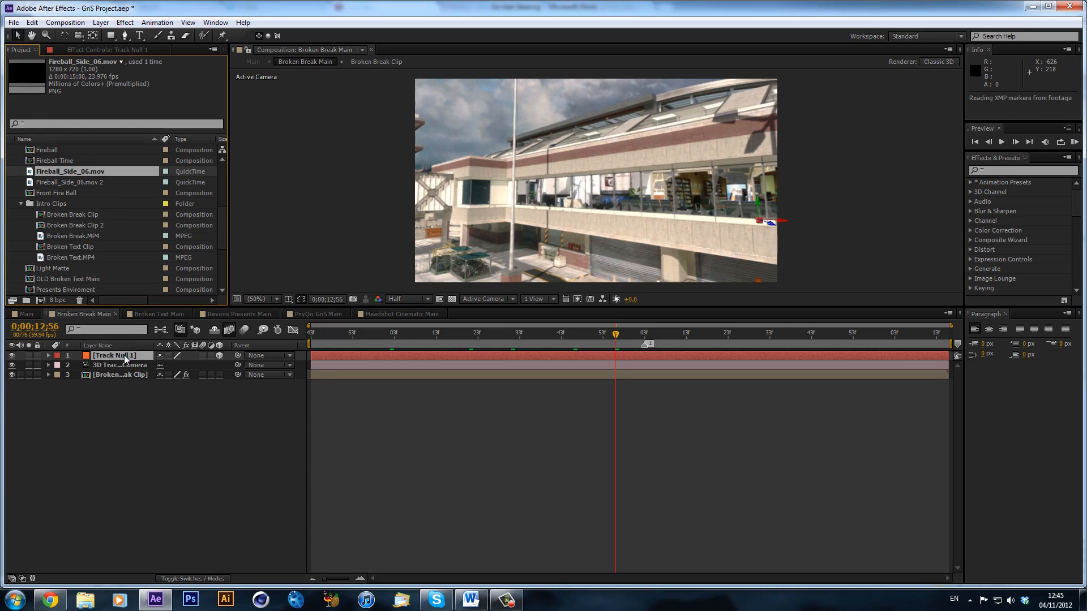
pyautogui.hotkey('ctrl', '/')
pyautogui.click(327, 338)
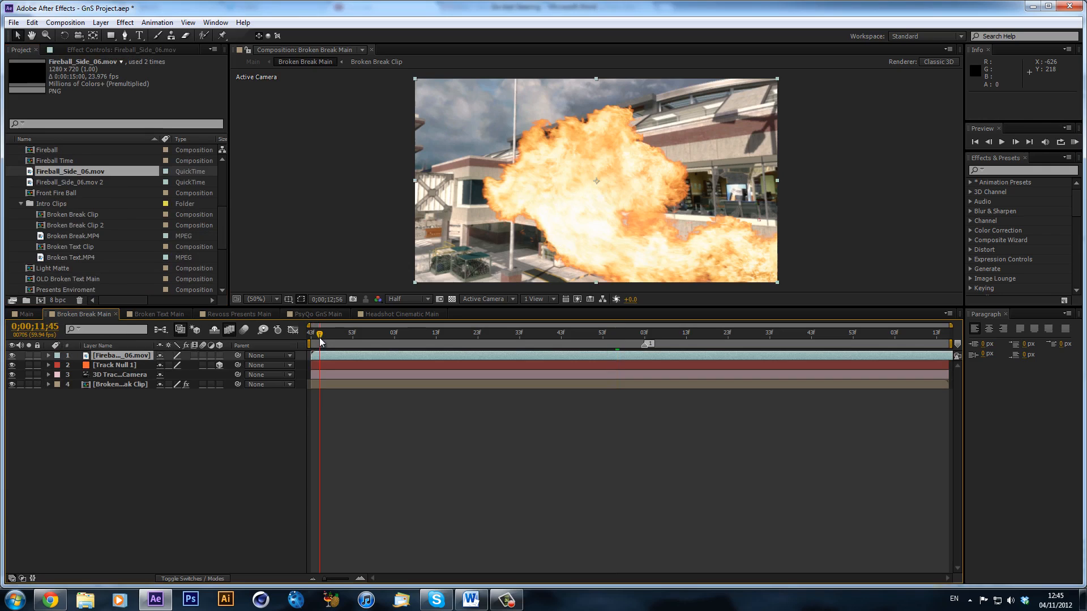
# Try a freeze frame on the Fireball_Side_06.mov layer at 0;00;12;23 and undo it.
pyautogui.moveTo(409, 355); pyautogui.dragTo(516, 341)
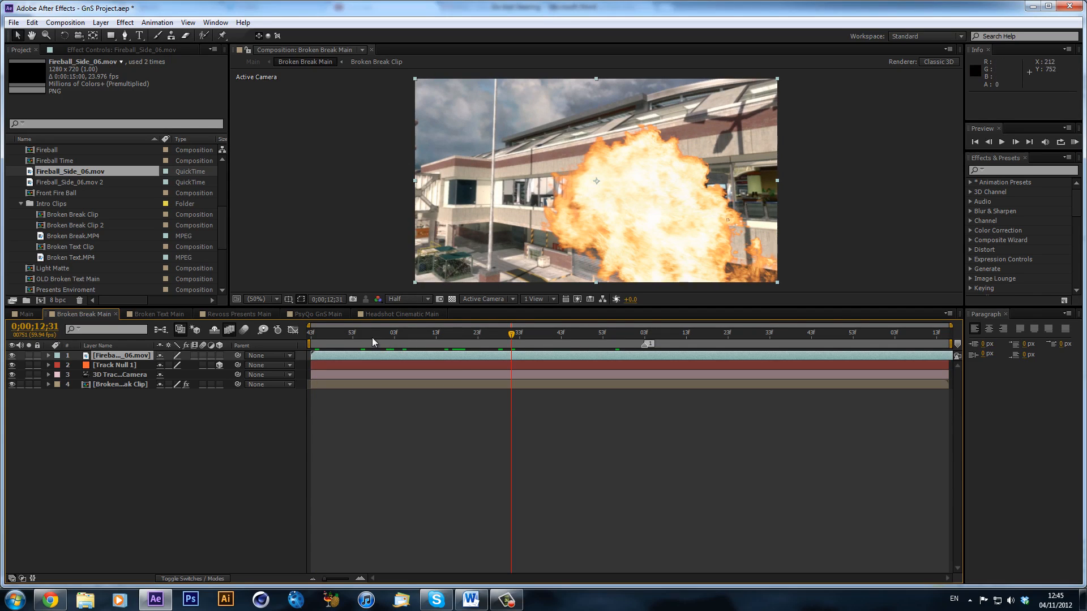
pyautogui.moveTo(372, 341); pyautogui.dragTo(469, 355)
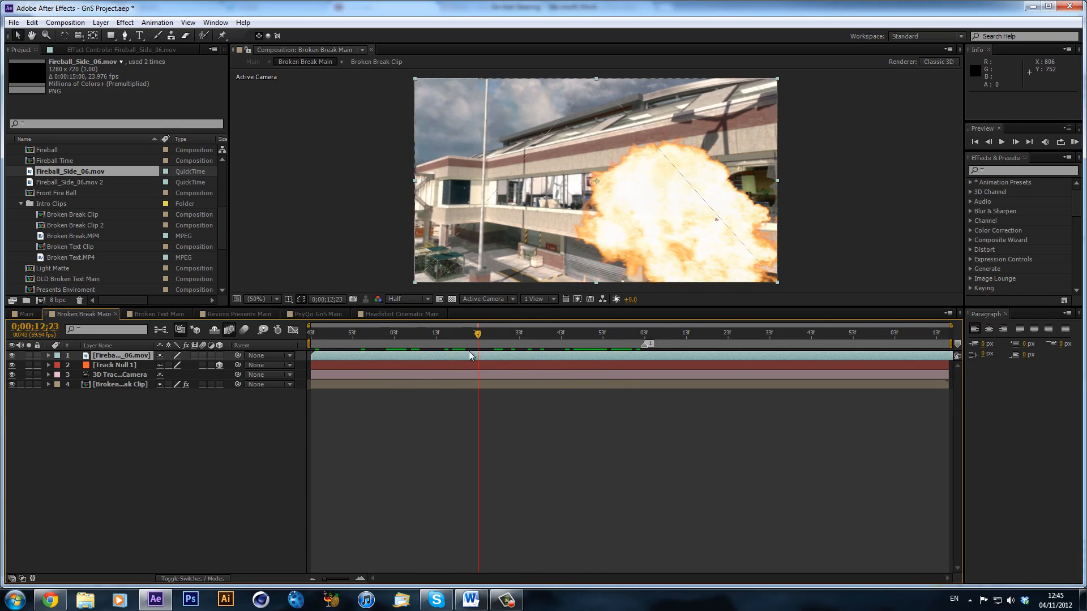
pyautogui.rightClick(469, 356)
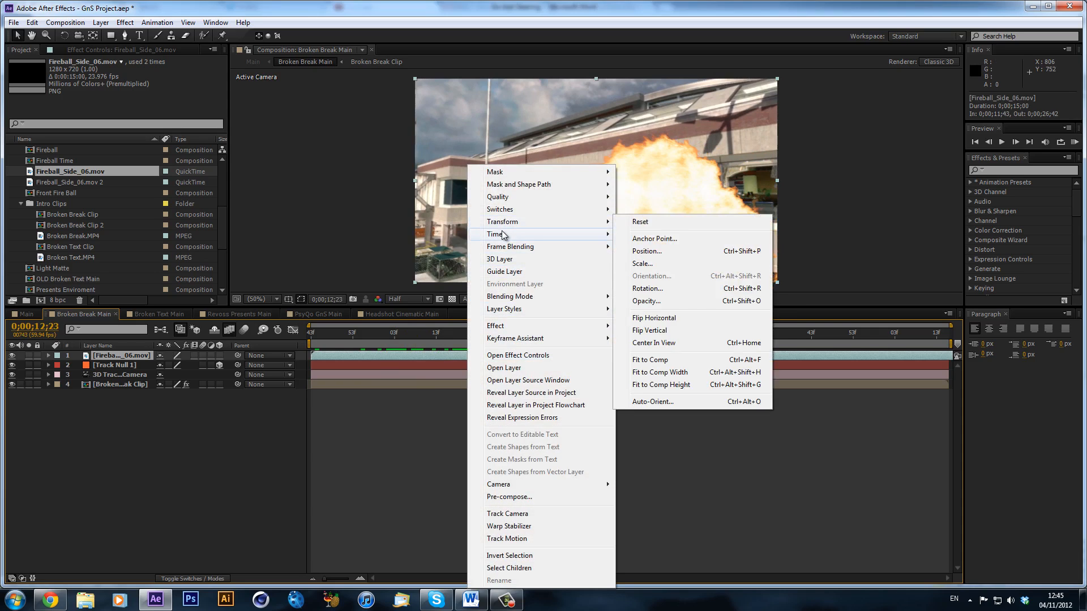
pyautogui.moveTo(502, 234)
pyautogui.click(647, 272)
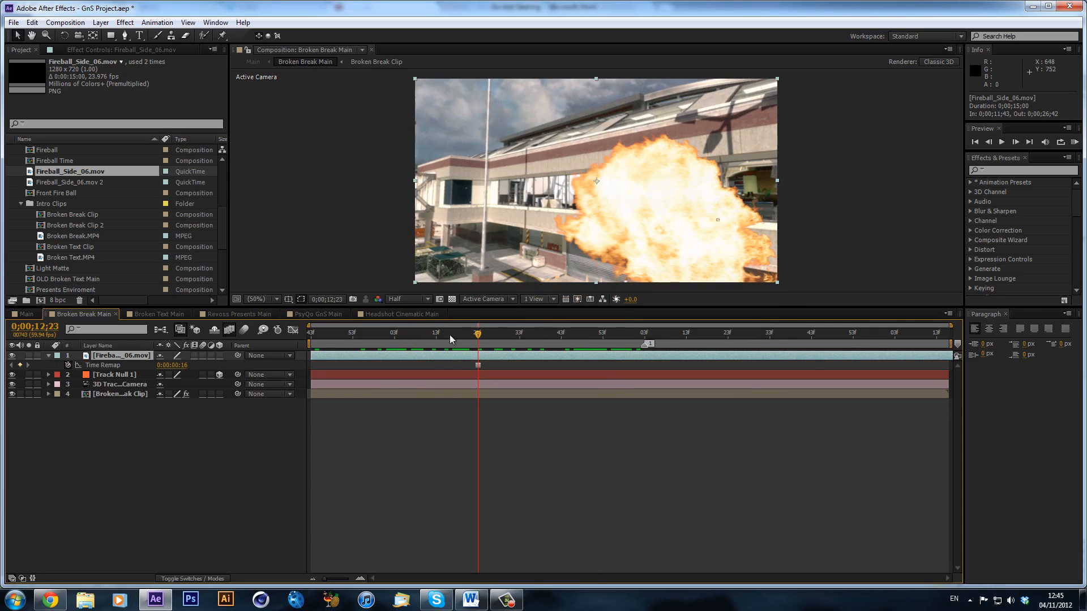
pyautogui.hotkey('ctrl', 'z')
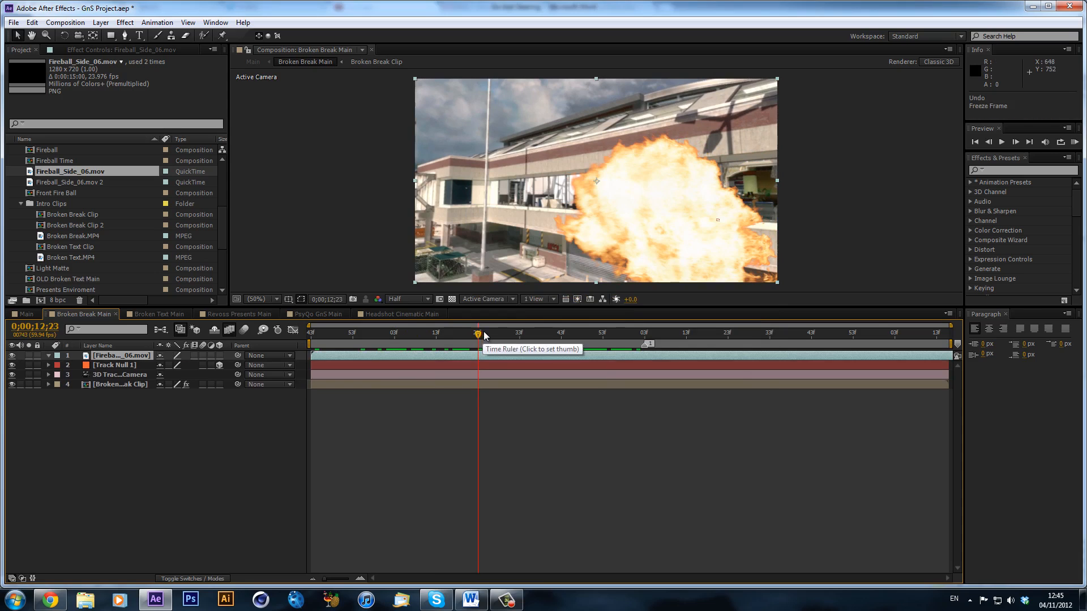
# Apply a freeze frame to the Fireball_Side_06.mov layer at 0;00;12;36.
pyautogui.moveTo(478, 335); pyautogui.dragTo(532, 338)
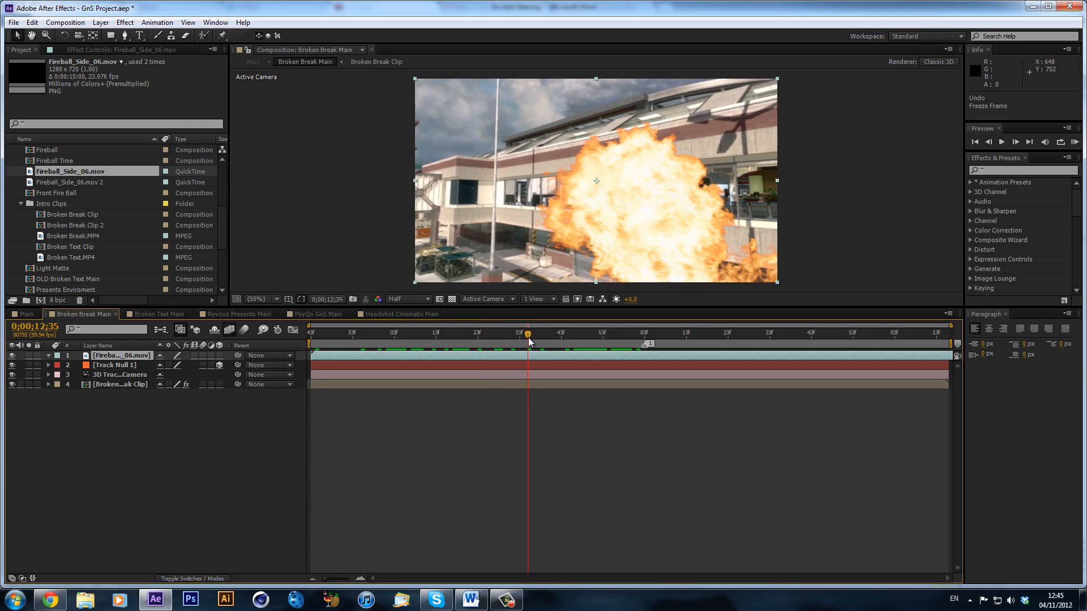
pyautogui.rightClick(554, 355)
pyautogui.moveTo(591, 235)
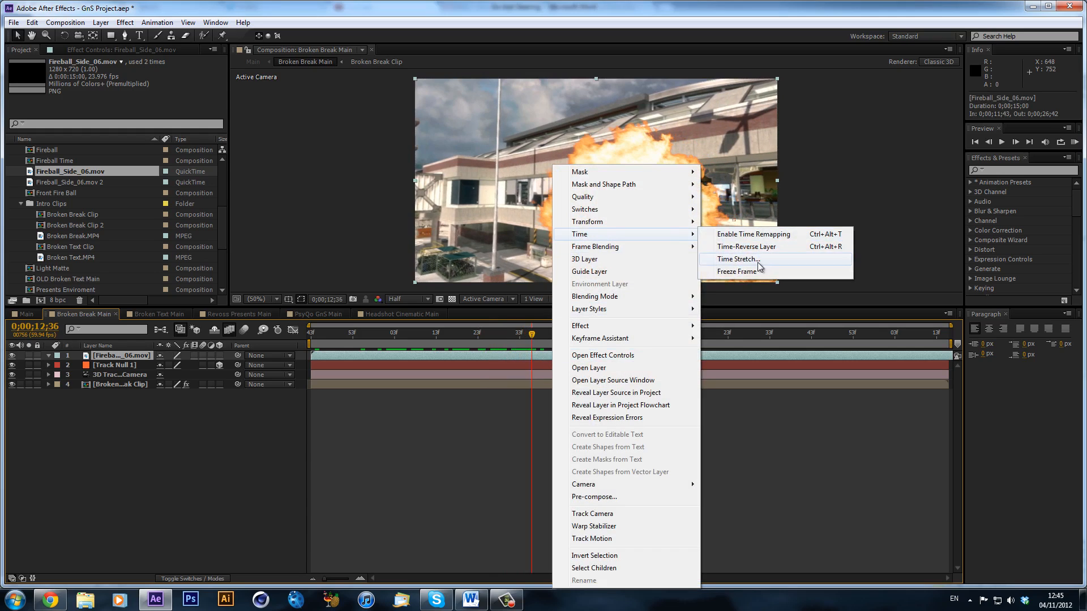
pyautogui.click(747, 272)
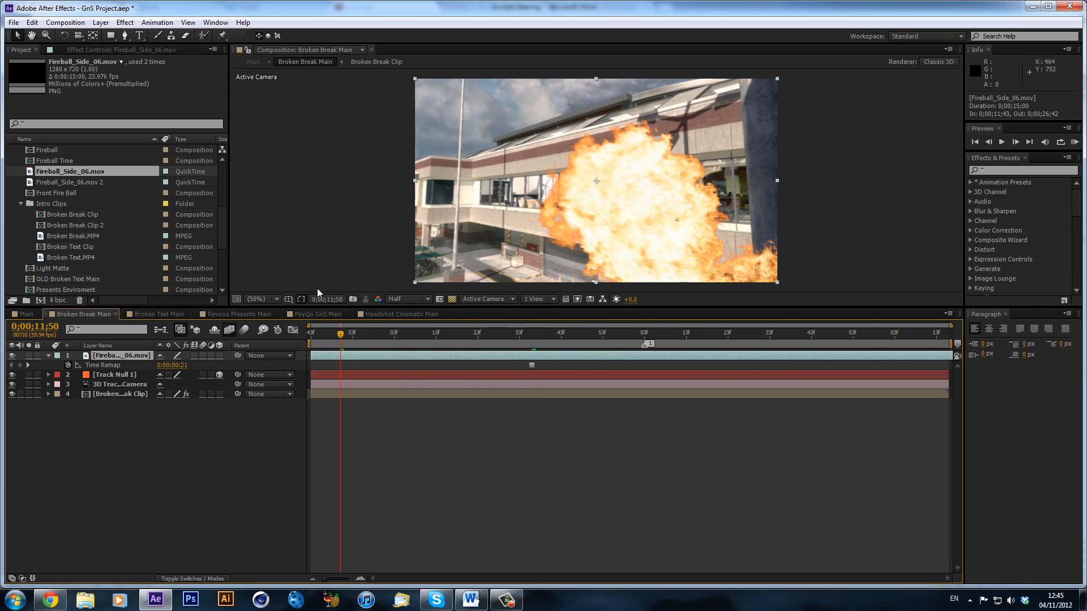
# Undo the fireball edits and layer deletions in Broken Break Main, and review the explosion shot in the Main composition.
pyautogui.click(27, 314)
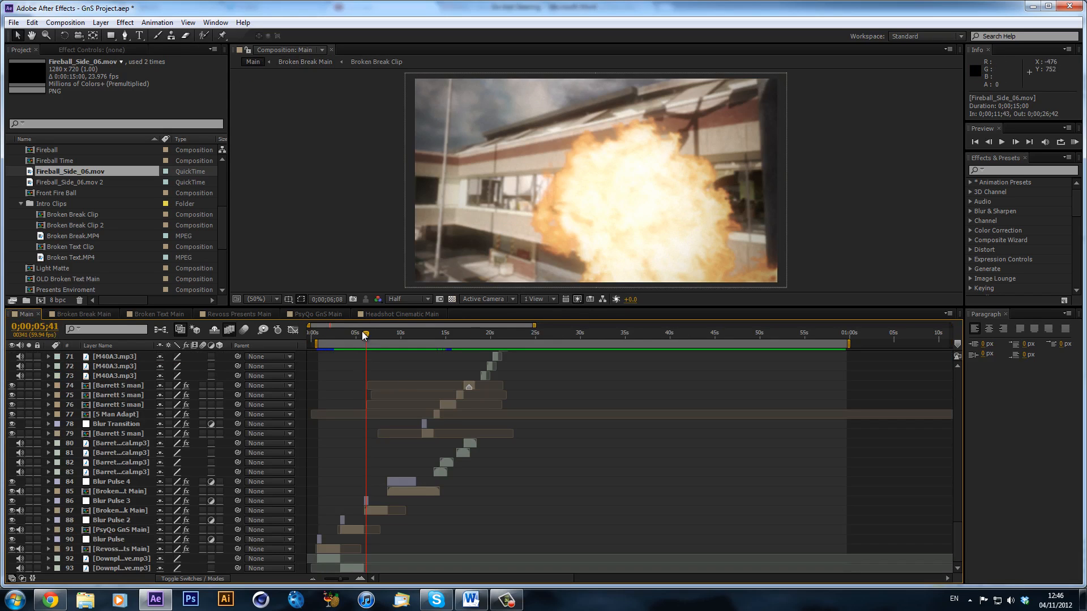
pyautogui.moveTo(364, 335); pyautogui.dragTo(358, 337)
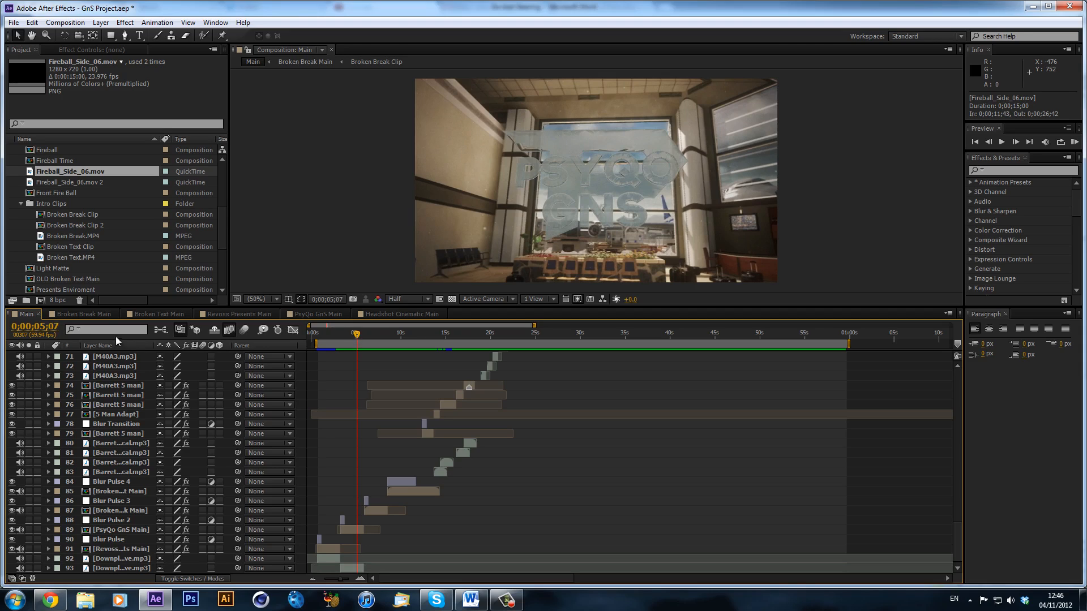
pyautogui.click(104, 317)
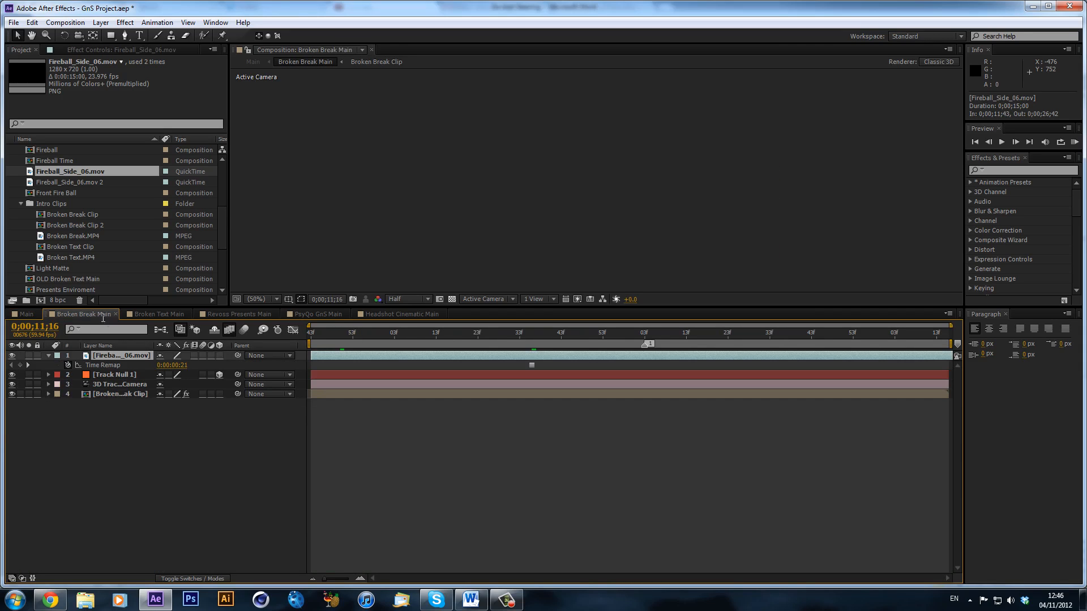
pyautogui.hotkey('ctrl', 'z')
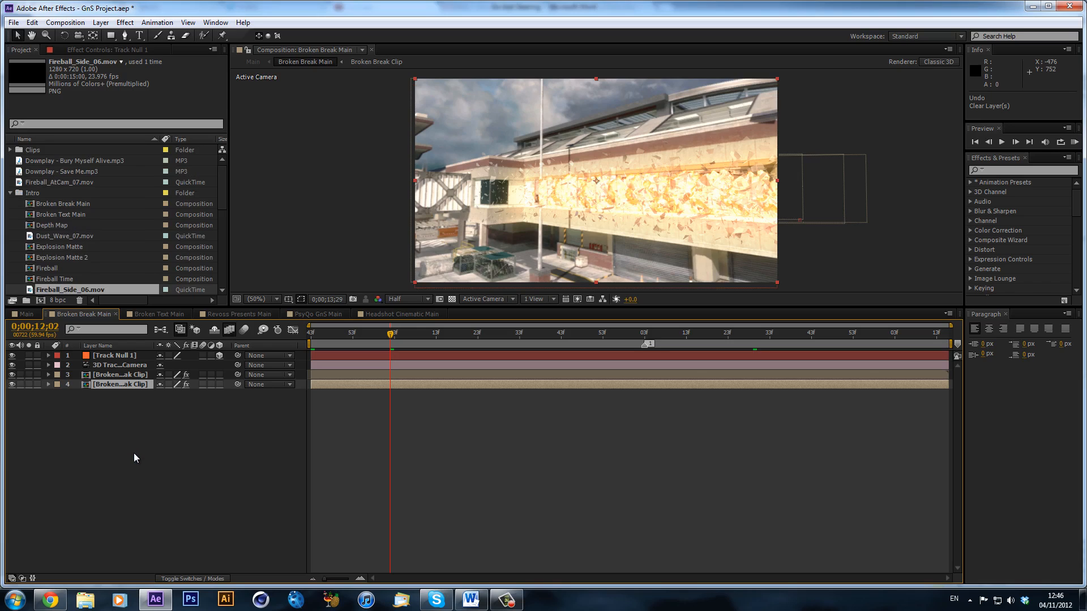
pyautogui.hotkey('ctrl', 'z')
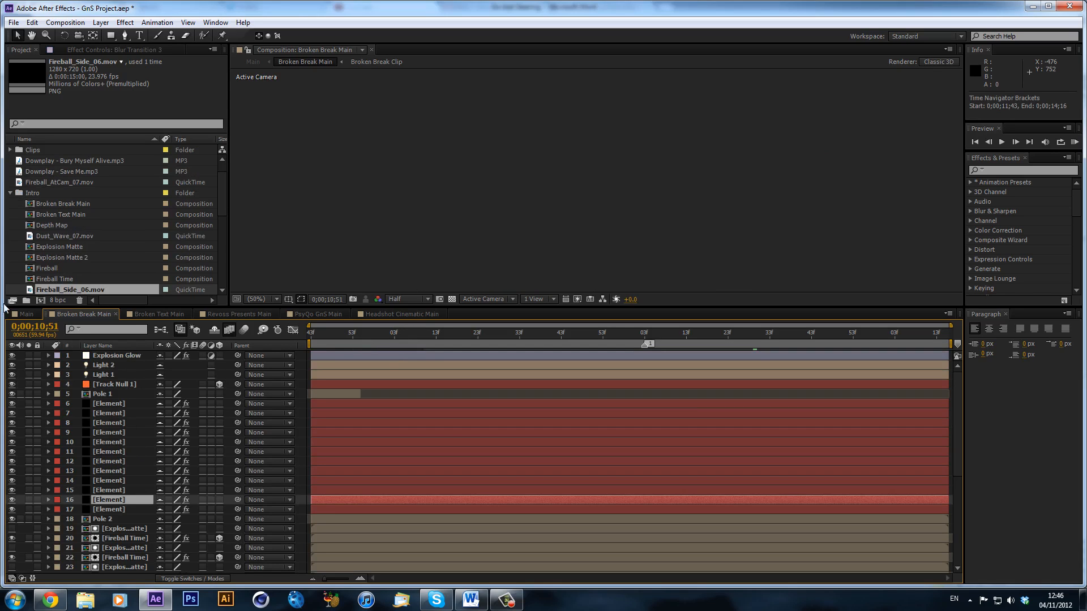
pyautogui.click(25, 314)
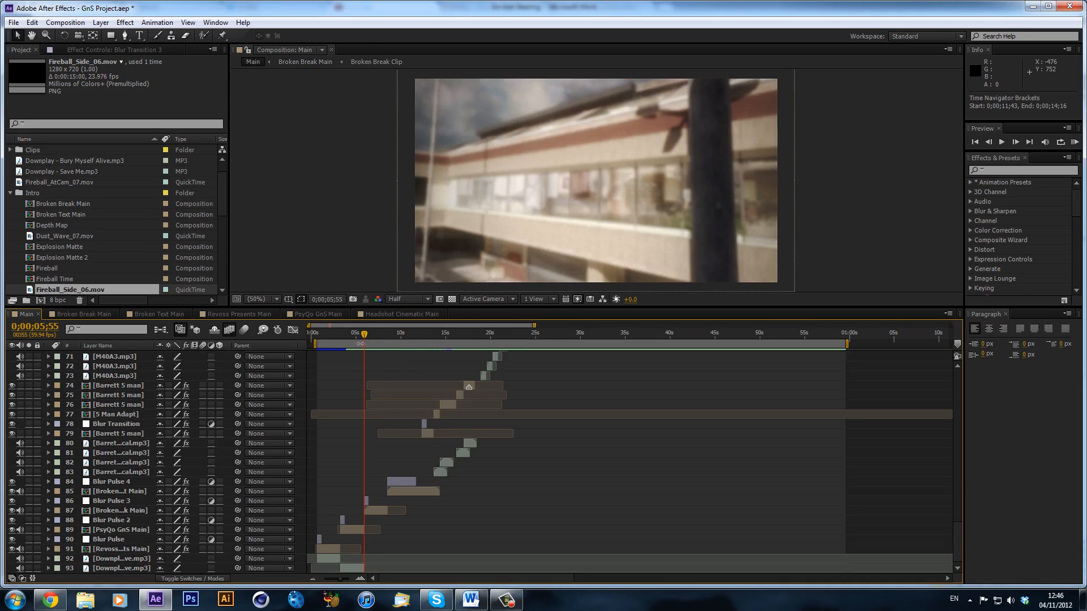
pyautogui.moveTo(364, 336)
pyautogui.mouseDown()
pyautogui.moveTo(377, 339)
pyautogui.moveTo(367, 345)
pyautogui.mouseUp()
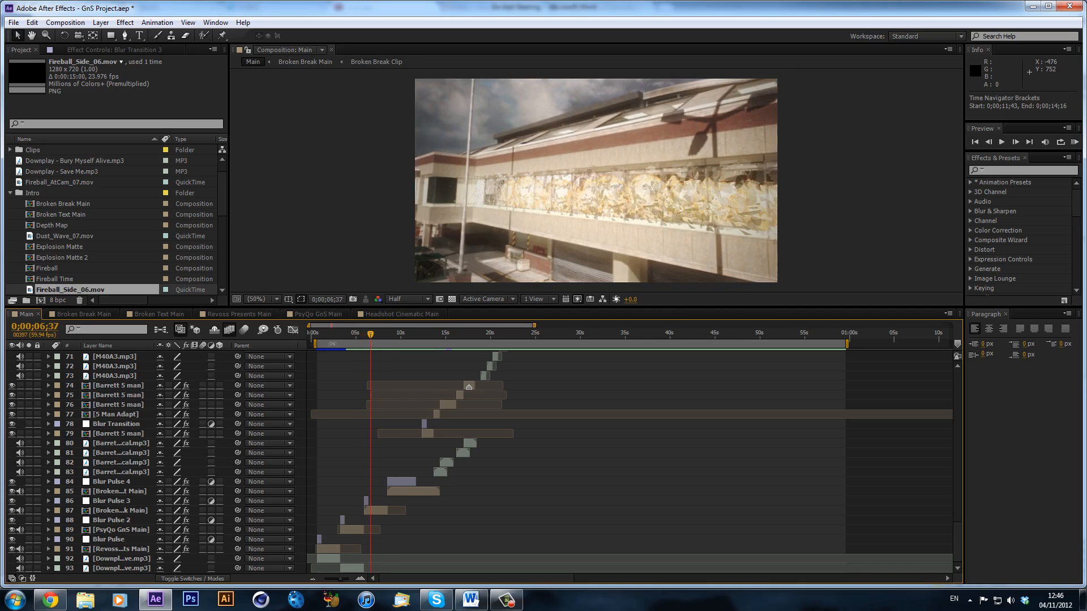
# Duplicate the Broken Break Main composition in the project and open the copy.
pyautogui.click(81, 309)
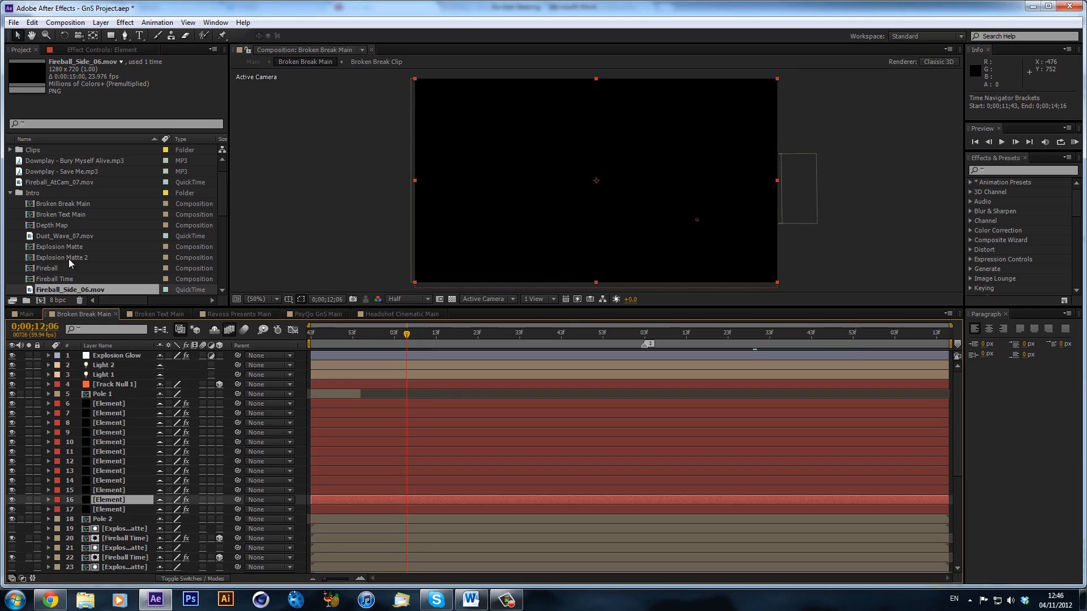
pyautogui.click(73, 206)
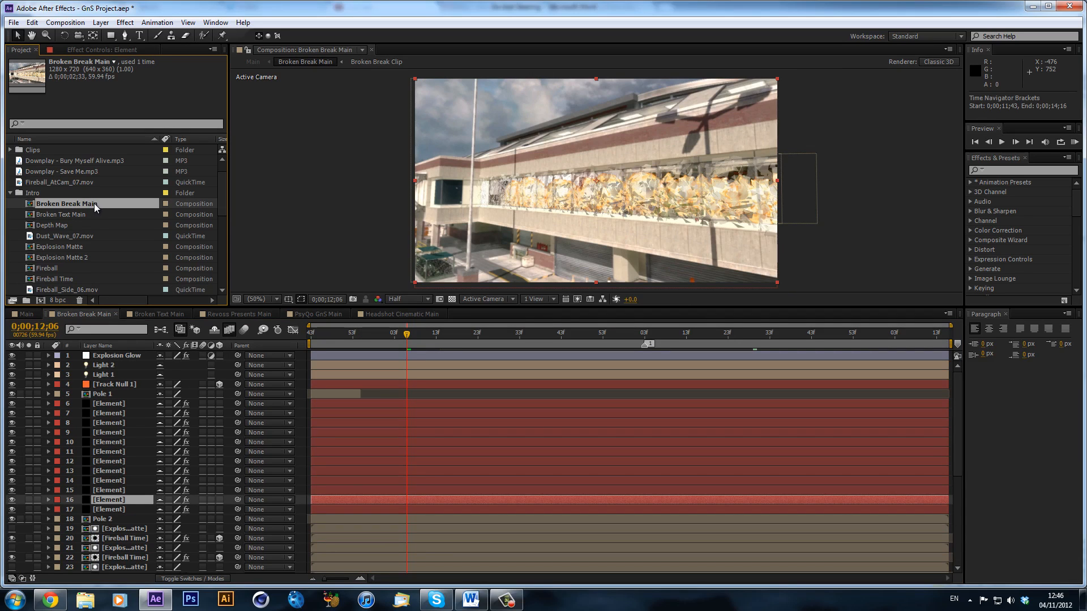
pyautogui.hotkey('ctrl', 'd')
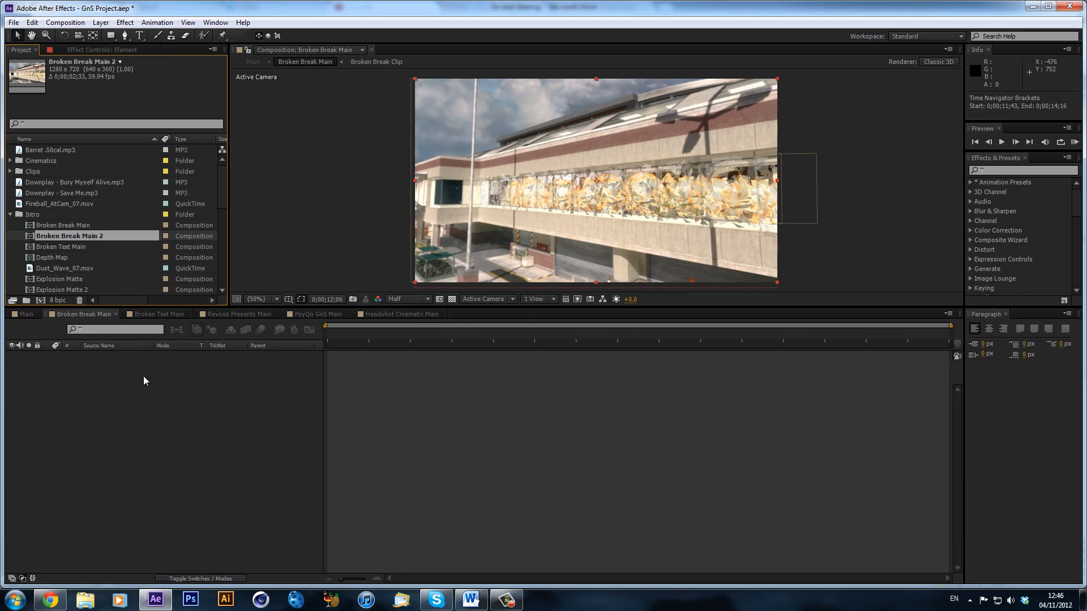
# Delete every layer of Broken Break Main 2 except Track Null 1, the 3D Tracker Camera and the two Broken Break Clip layers.
pyautogui.click(129, 354)
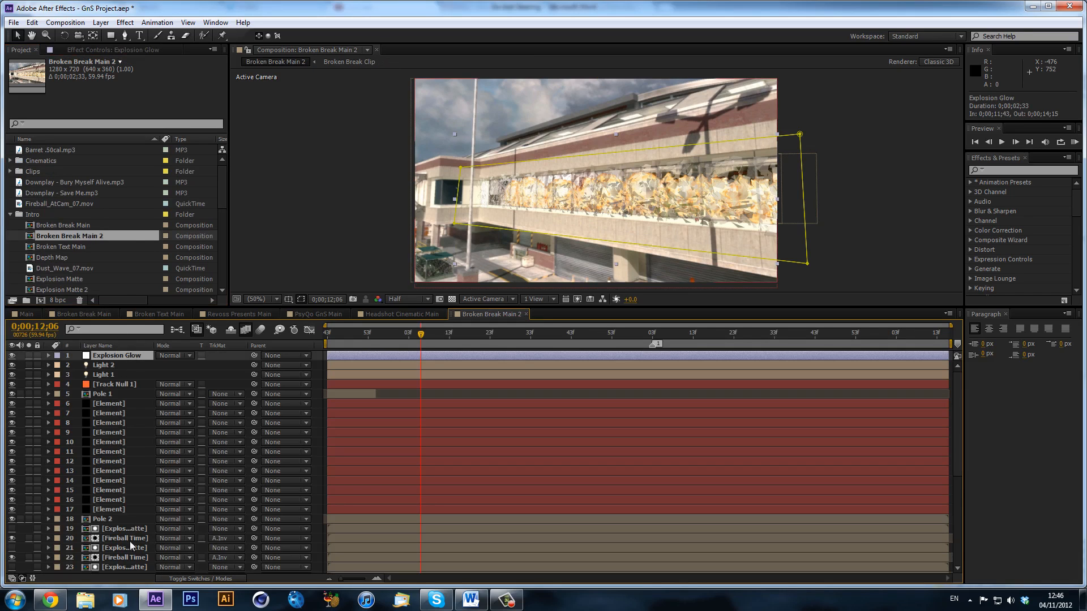
pyautogui.scroll(-5, 117, 498)
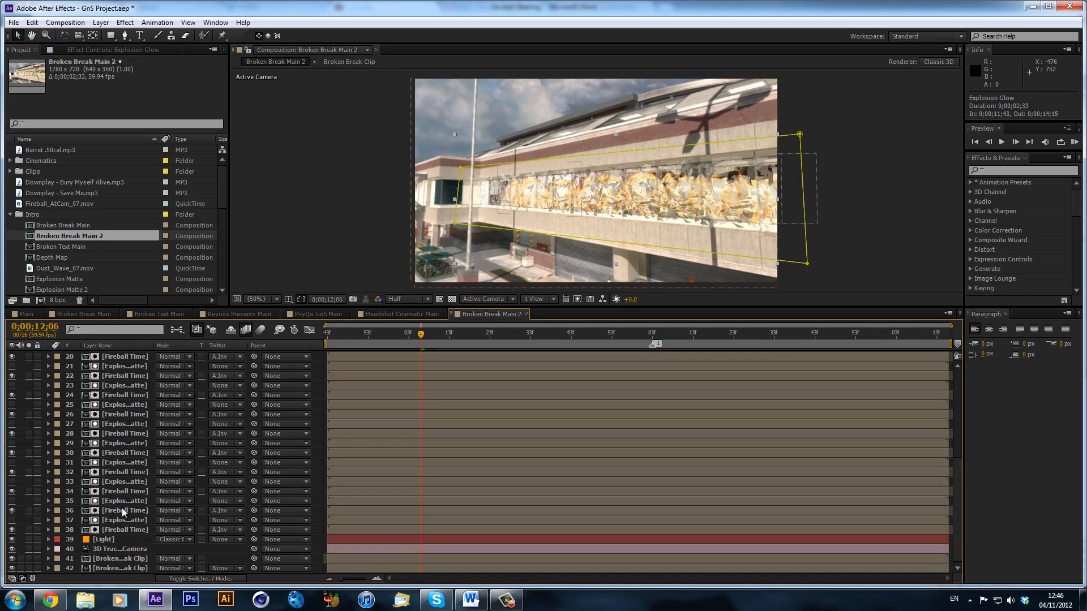
pyautogui.keyDown('shift'); pyautogui.click(113, 538); pyautogui.keyUp('shift')
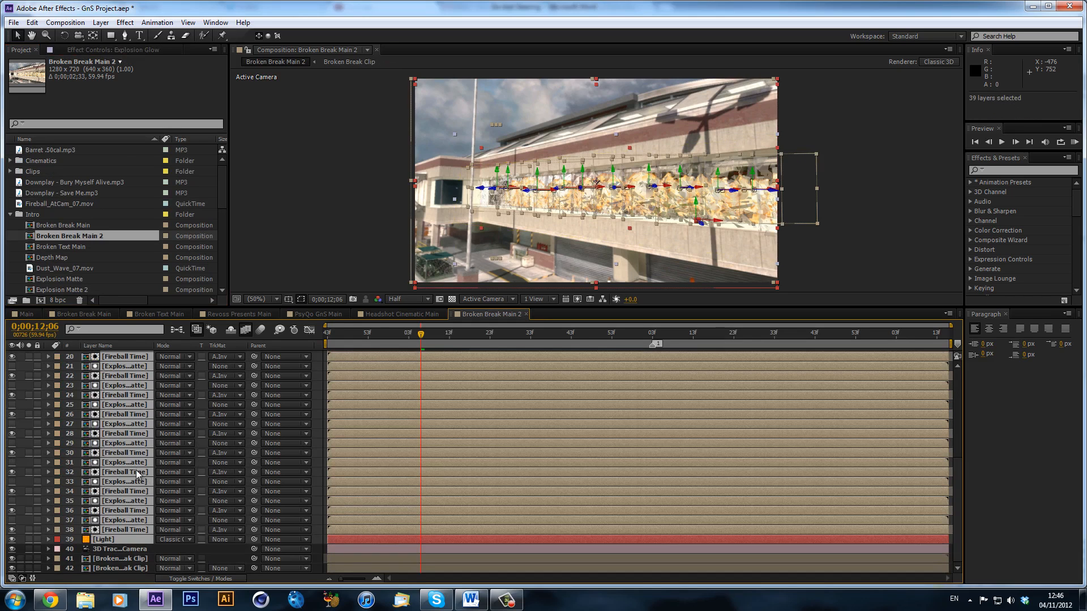
pyautogui.scroll(5, 136, 474)
pyautogui.keyDown('ctrl'); pyautogui.click(121, 384); pyautogui.keyUp('ctrl')
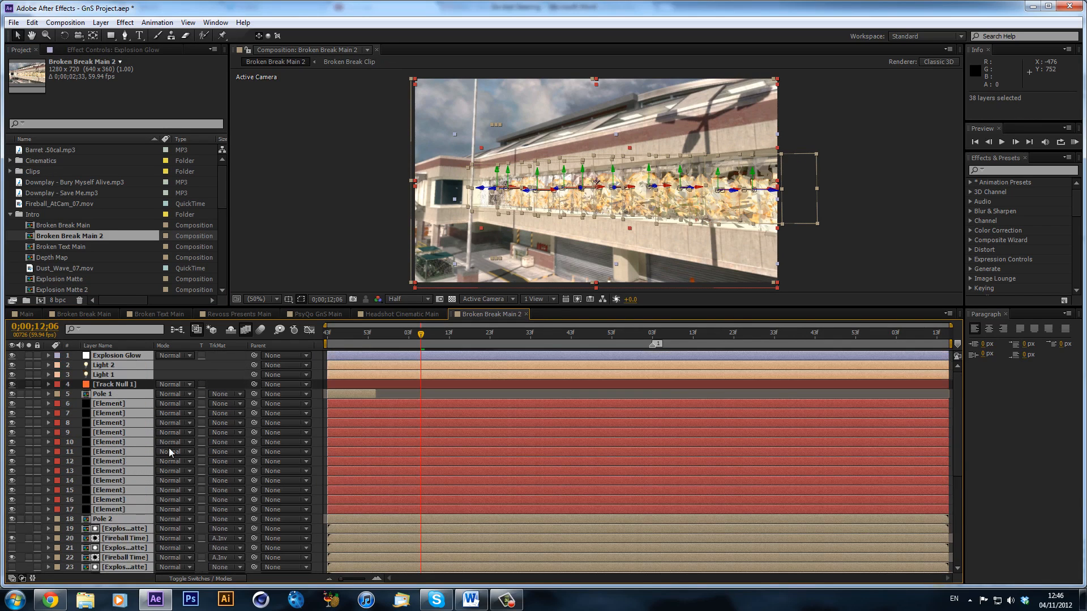
pyautogui.press('Delete')
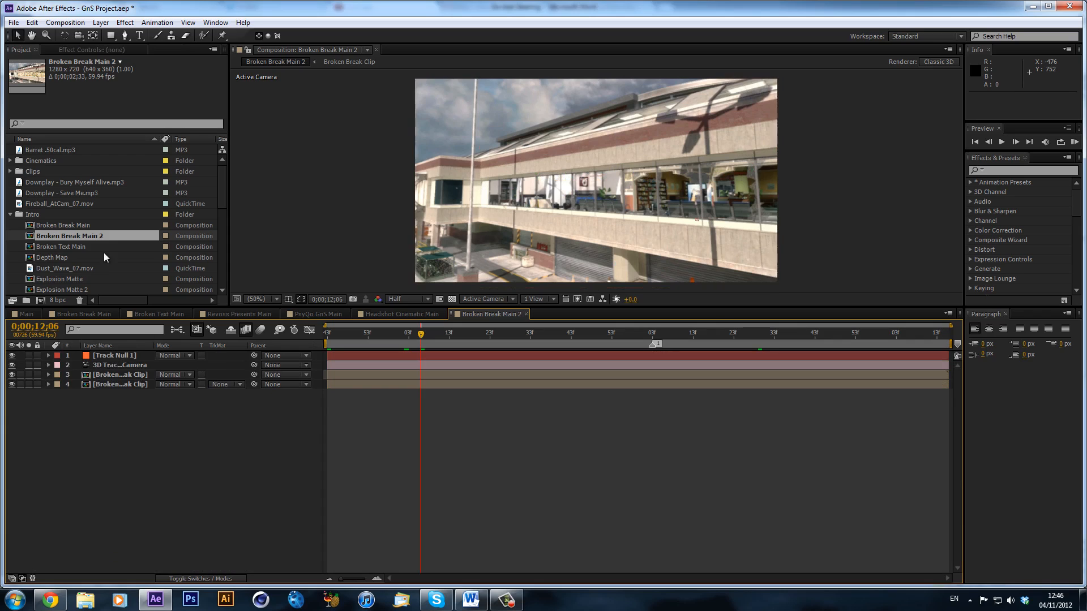
# Add the Fireball_Side_06.mov footage as the top layer of Broken Break Main 2 and scrub to 0;00;12;30.
pyautogui.scroll(-2, 104, 252)
pyautogui.moveTo(94, 257); pyautogui.dragTo(144, 352)
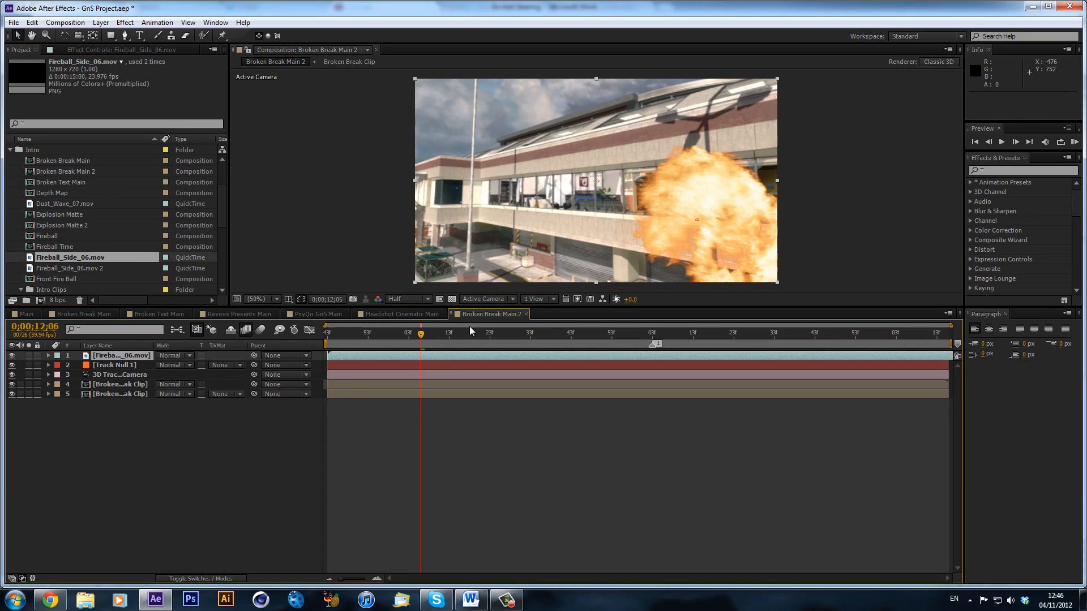
pyautogui.moveTo(443, 344); pyautogui.dragTo(517, 354)
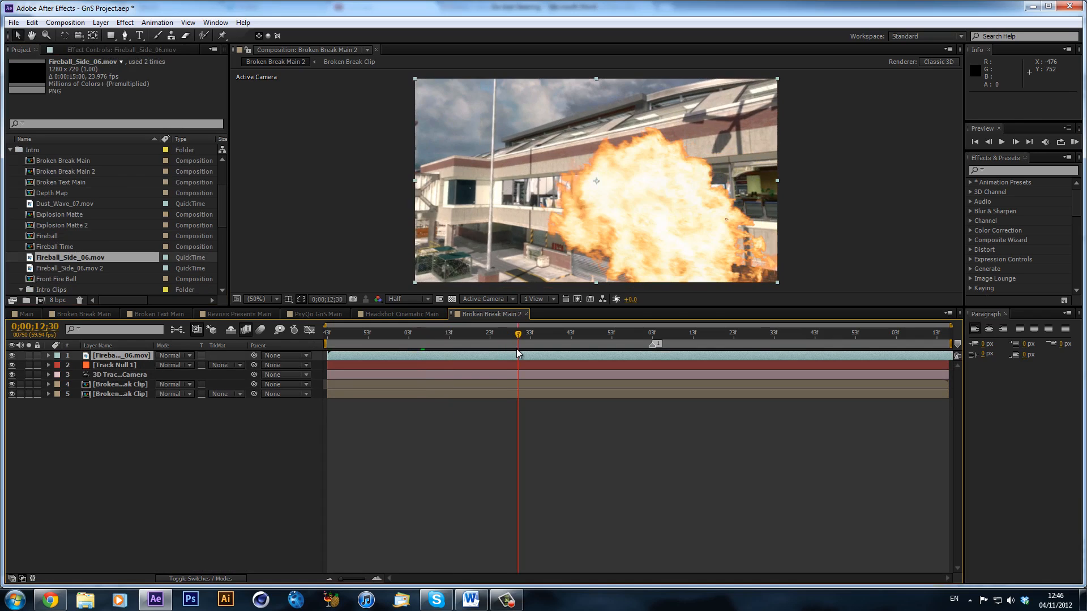
# Compare with the shot in Main, and freeze the Fireball_Side_06.mov layer in Broken Break Main 2 at 0;00;12;32.
pyautogui.click(33, 315)
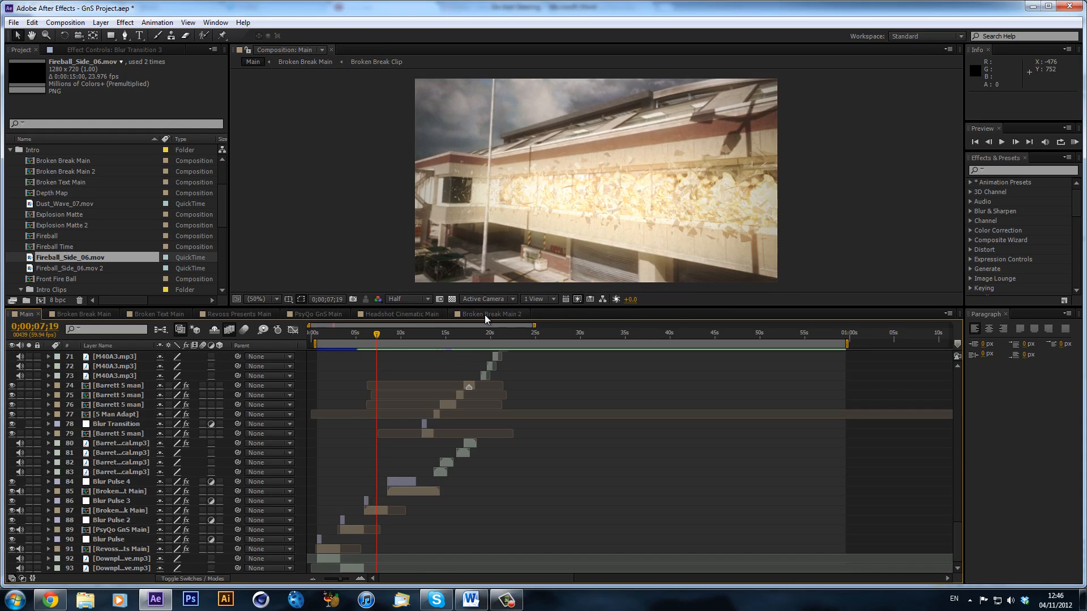
pyautogui.click(485, 314)
pyautogui.moveTo(375, 336); pyautogui.dragTo(517, 336)
pyautogui.rightClick(525, 354)
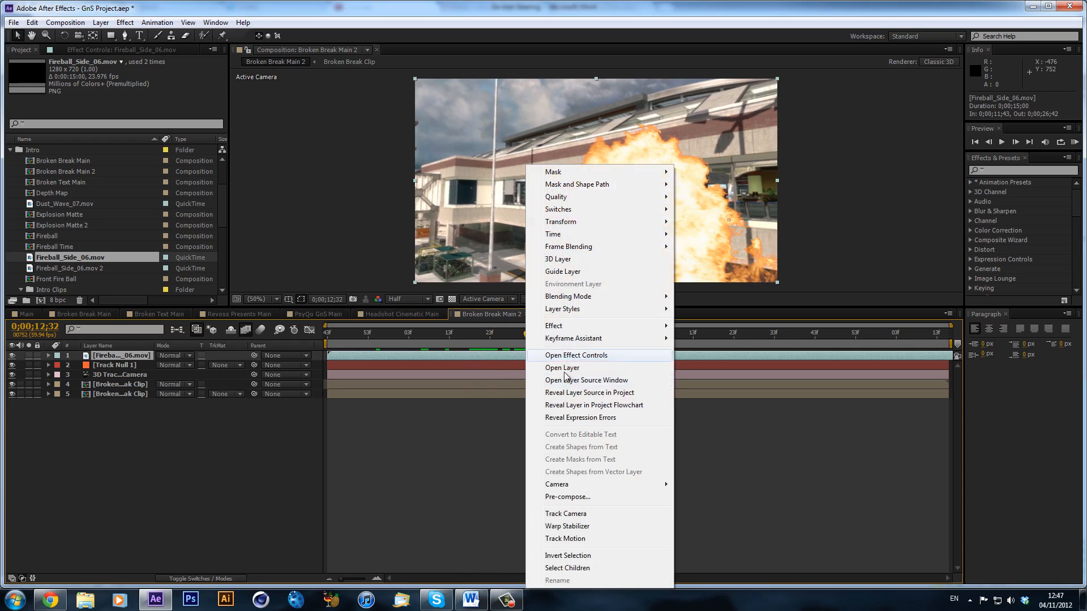
pyautogui.moveTo(628, 234)
pyautogui.click(710, 272)
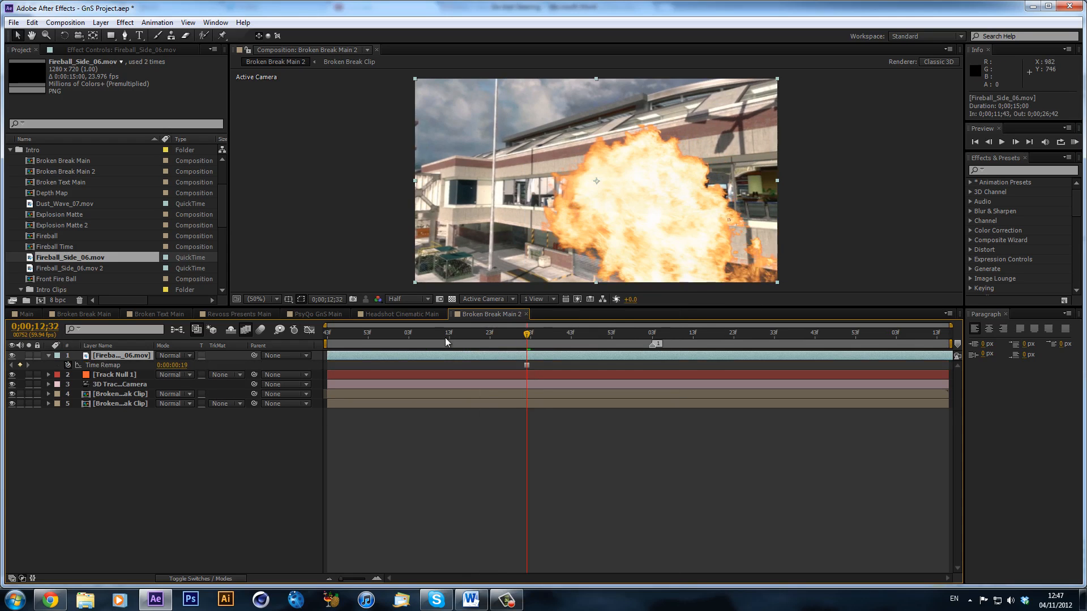
# Scrub through the frozen fireball, return to 0;00;11;43, and hide and collapse the Fireball_Side_06.mov layer.
pyautogui.moveTo(462, 333); pyautogui.dragTo(648, 334)
pyautogui.moveTo(760, 363); pyautogui.dragTo(171, 317)
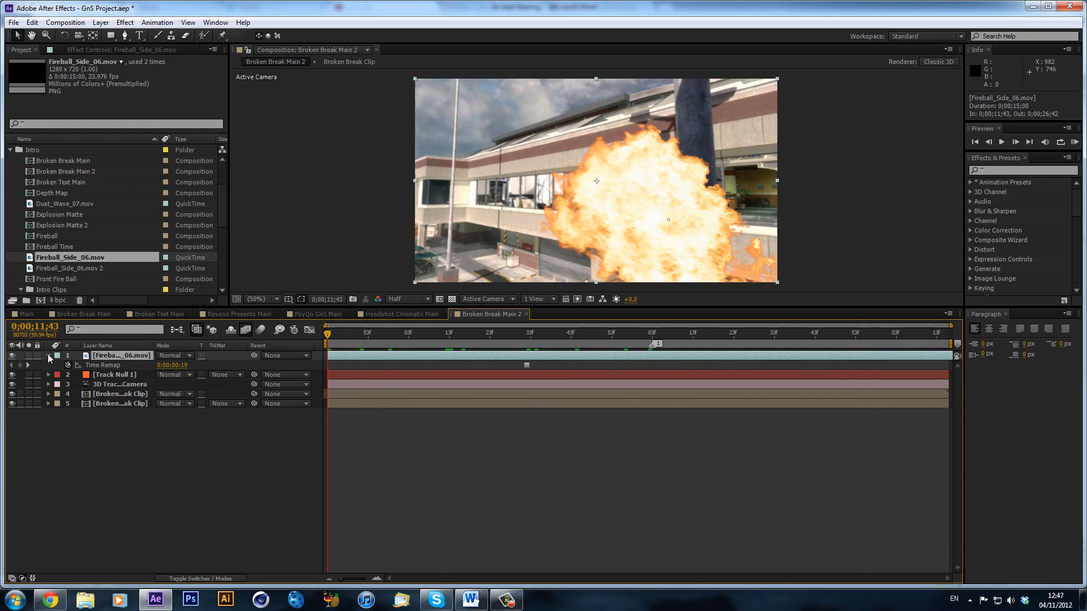
pyautogui.click(12, 356)
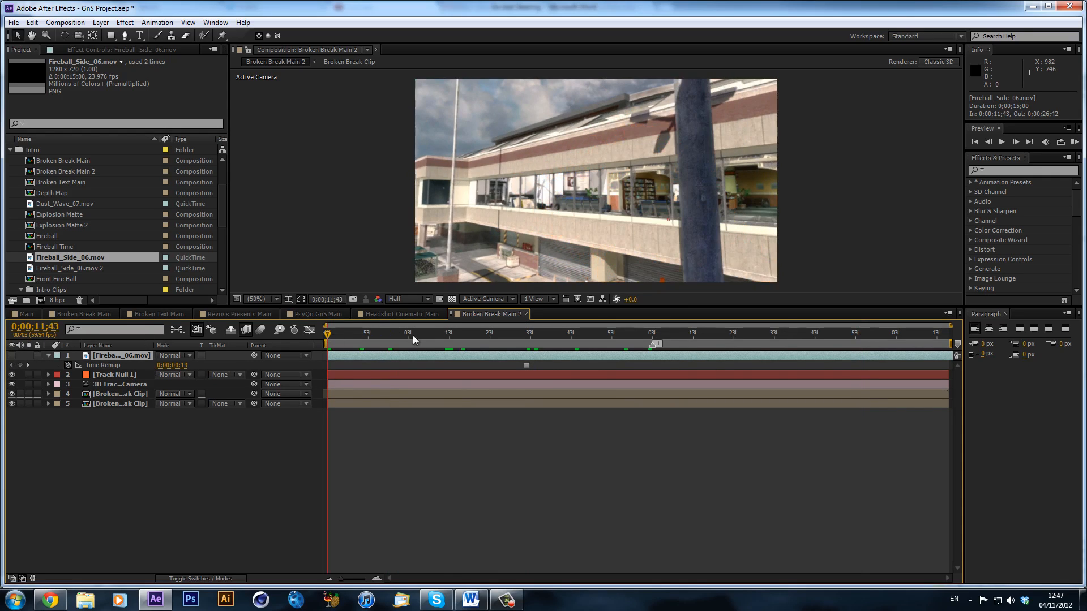
pyautogui.click(48, 356)
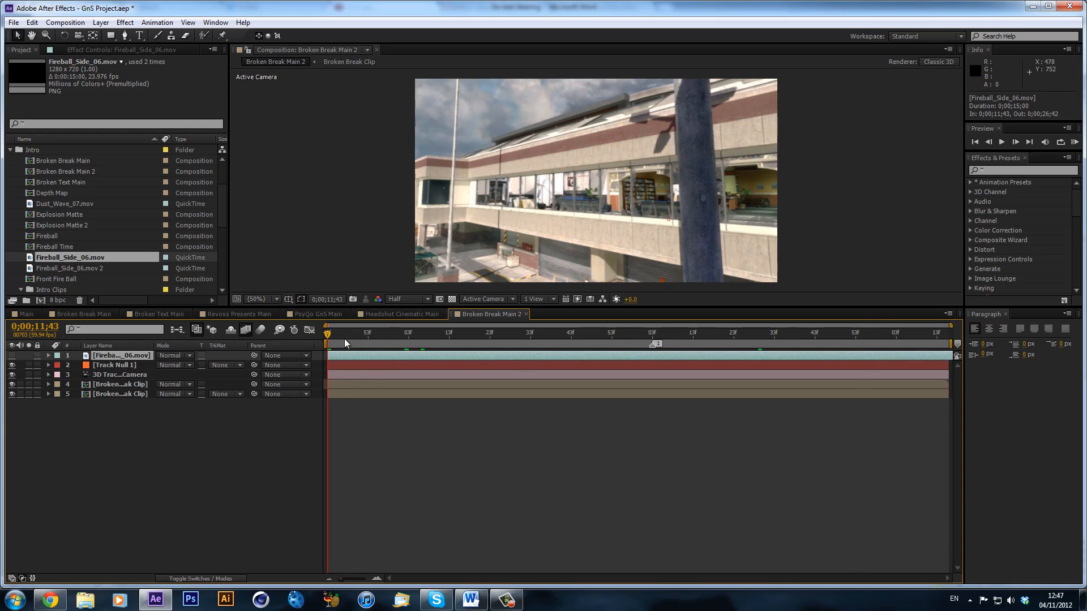
# Set the start of the work area to 0;00;12;00 in Broken Break Main 2.
pyautogui.moveTo(327, 334); pyautogui.dragTo(424, 342)
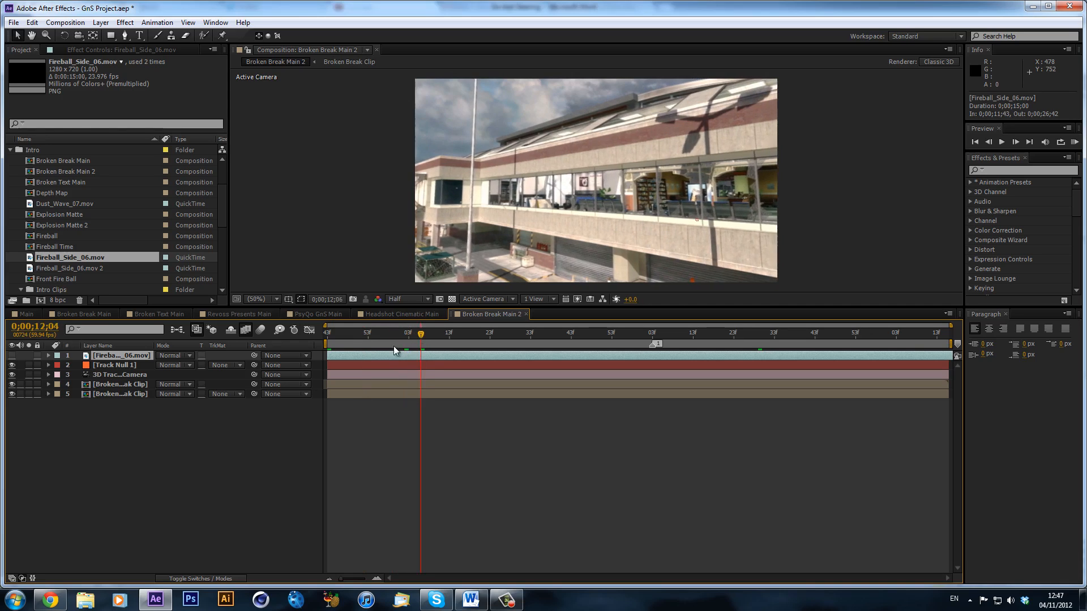
pyautogui.press('Home')
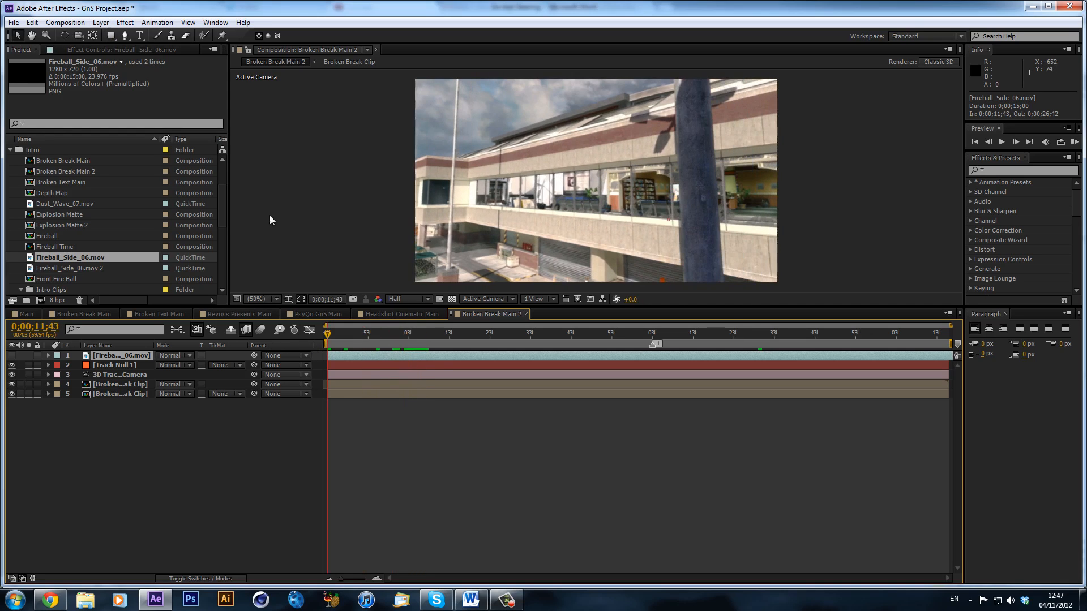
pyautogui.moveTo(430, 342); pyautogui.dragTo(398, 343)
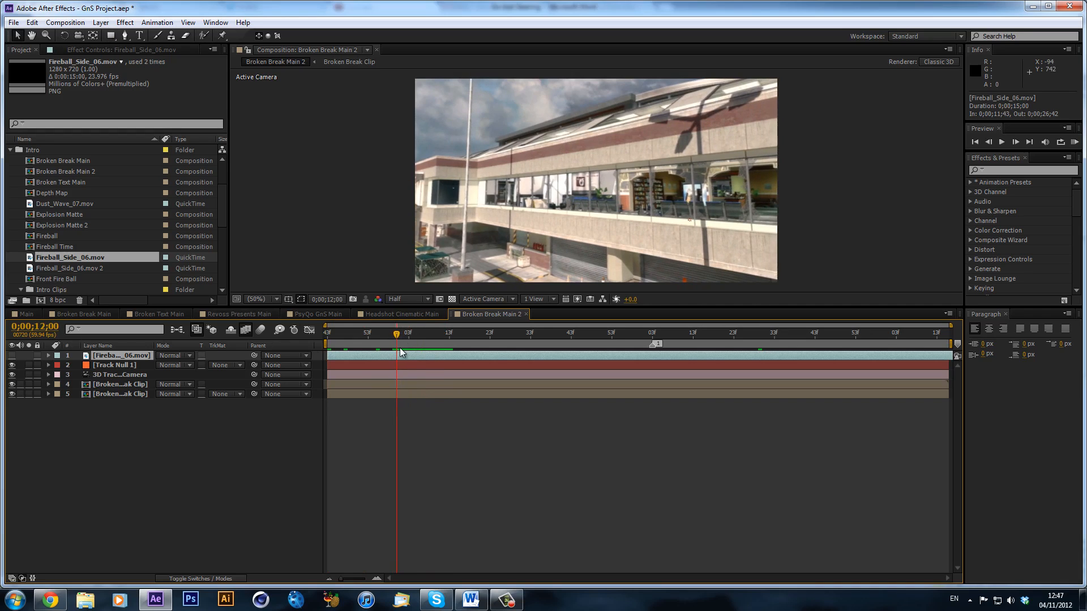
pyautogui.press('b')
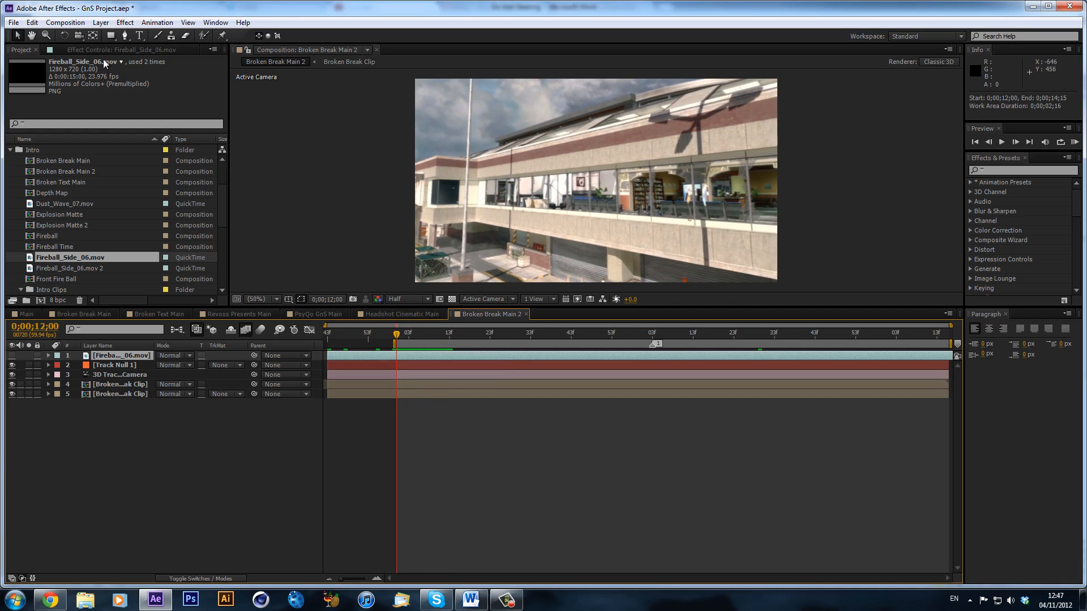
# Create a 1280 × 720 px green solid named Explosion Matte as the top layer and hide it.
pyautogui.click(101, 22)
pyautogui.moveTo(116, 35)
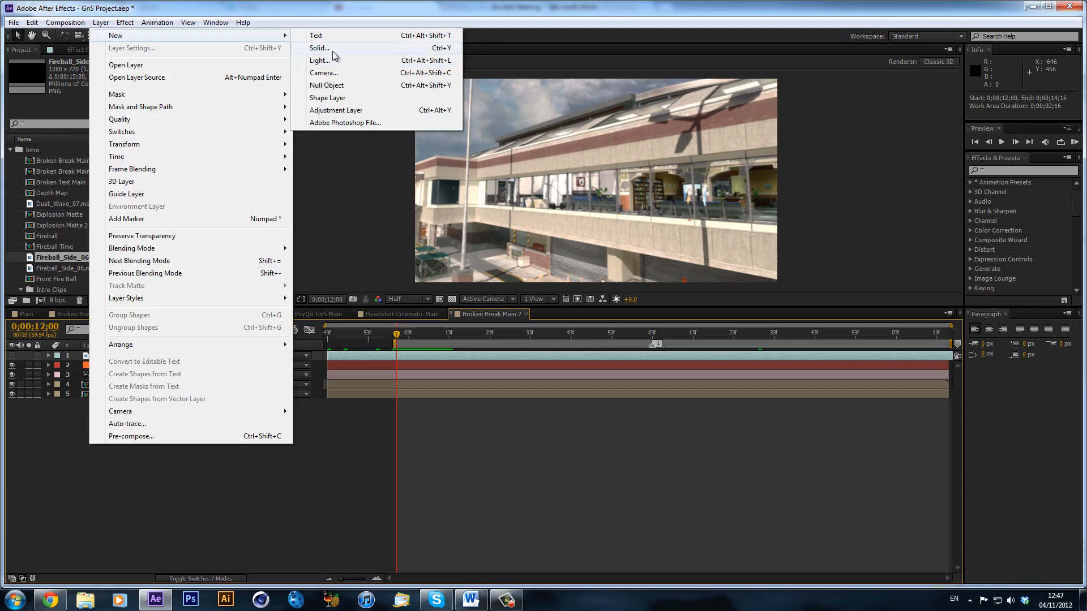
pyautogui.click(332, 48)
pyautogui.write('E')
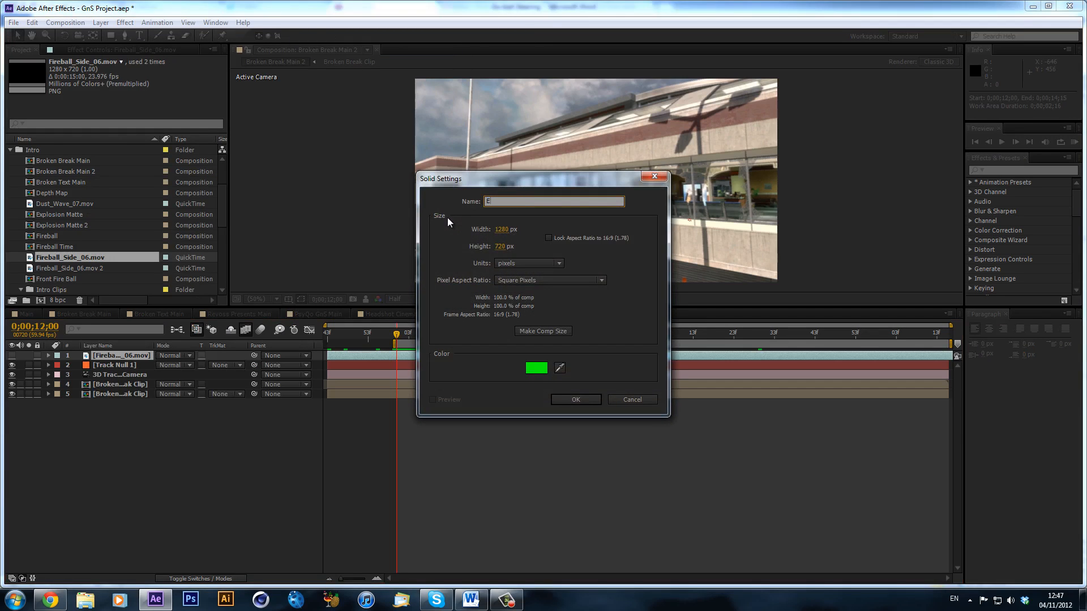
pyautogui.write('xplosion Matte')
pyautogui.press('Return')
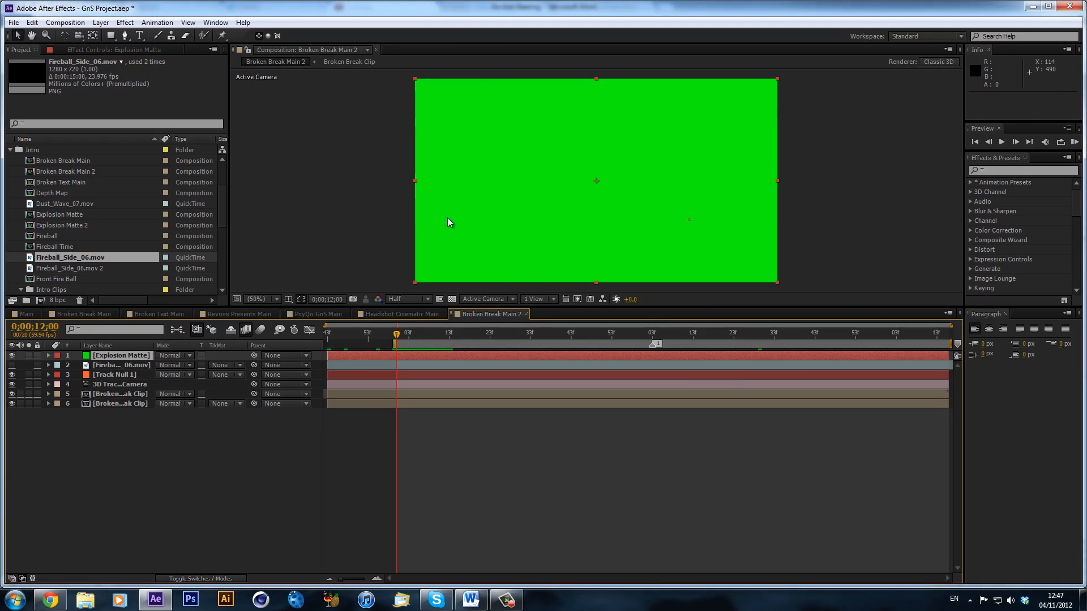
pyautogui.click(12, 356)
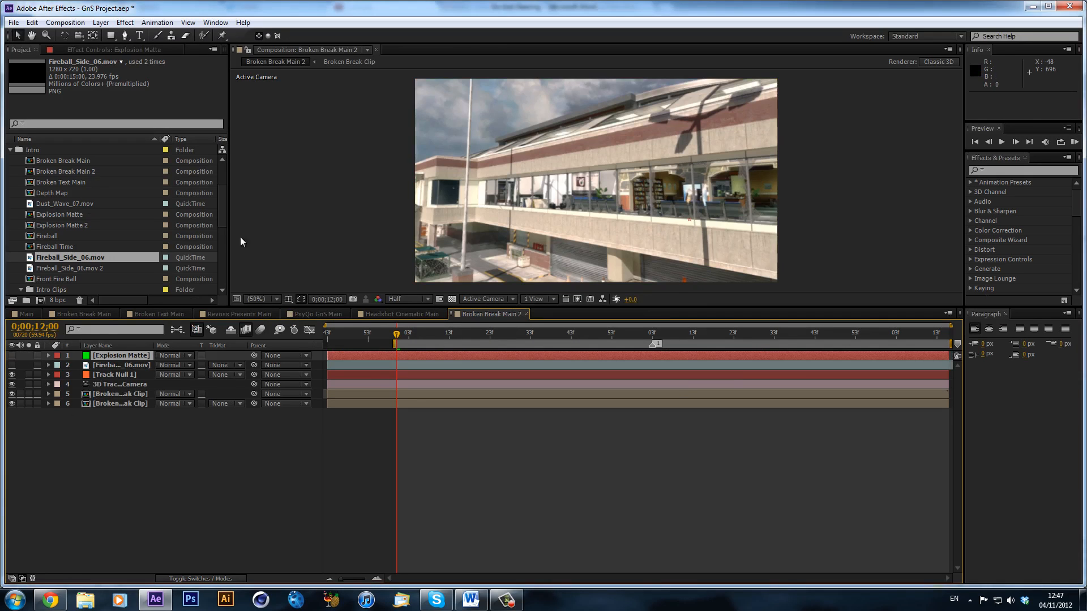
# Prepare to mask the Explosion Matte layer with the Pen tool and set the preview resolution to Full.
pyautogui.press('g')
pyautogui.scroll(4, 492, 195)
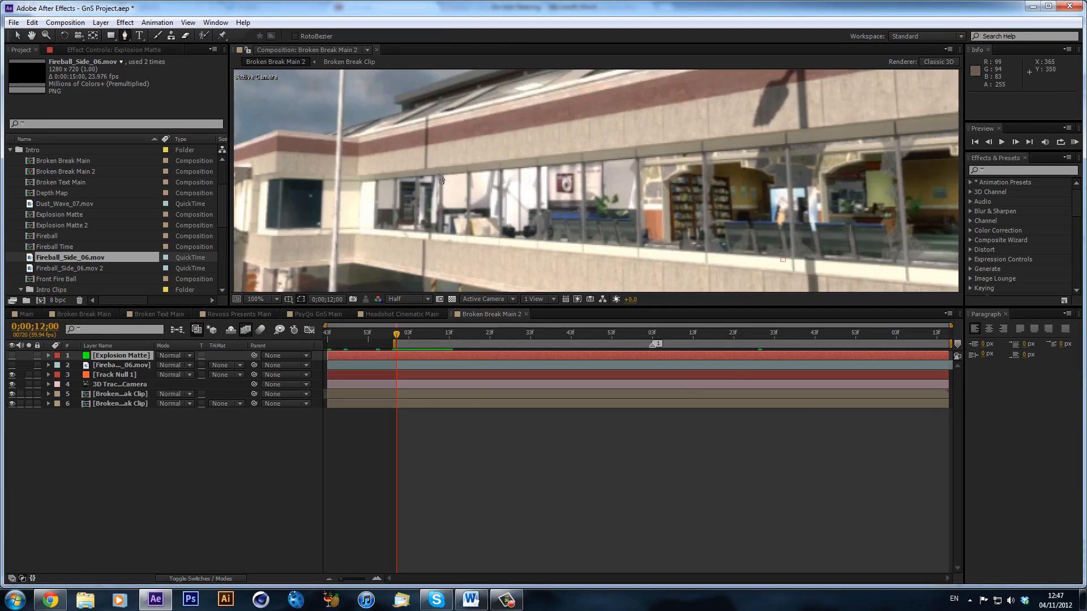
pyautogui.press('g')
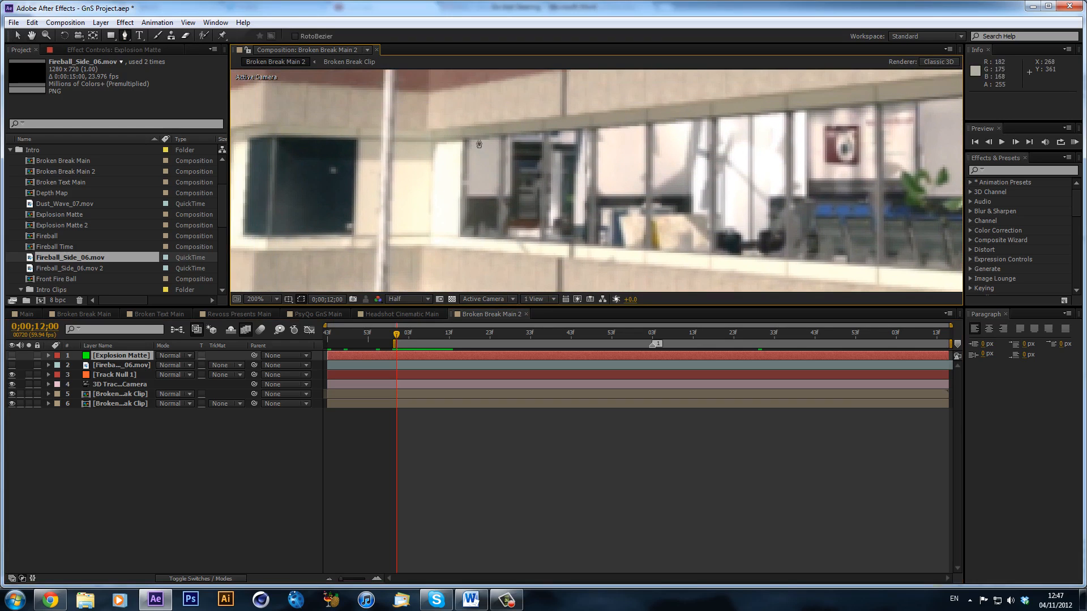
pyautogui.click(425, 298)
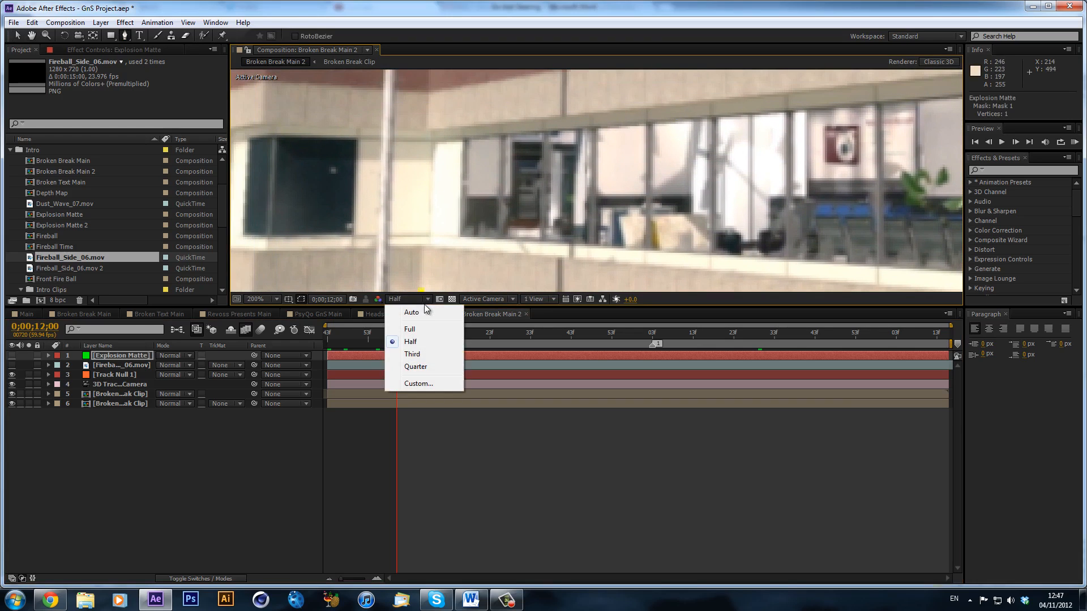
pyautogui.click(435, 265)
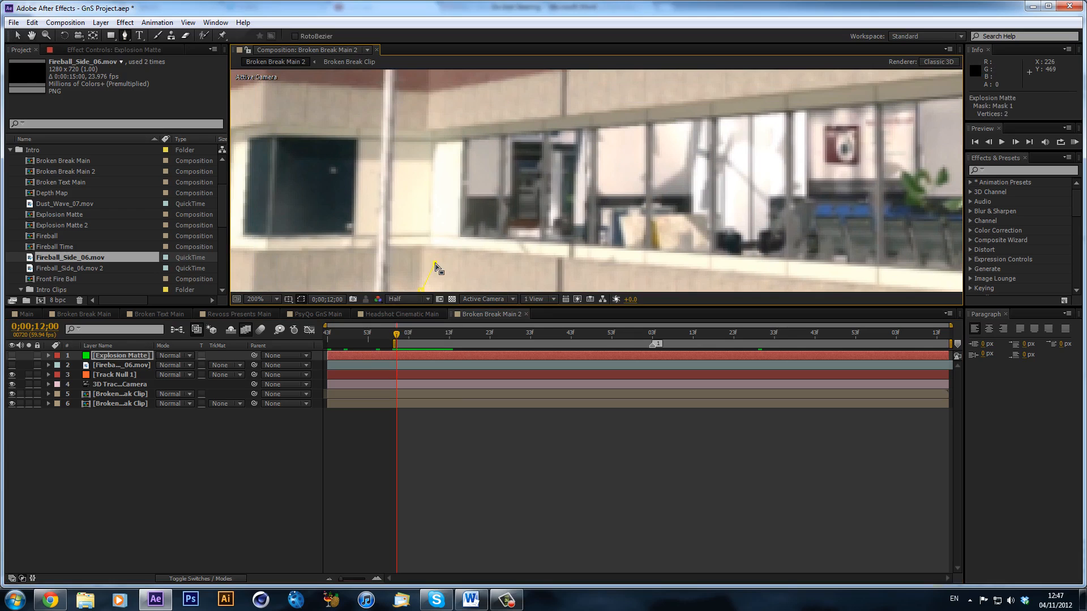
pyautogui.hotkey('ctrl', 'z')
pyautogui.click(416, 299)
pyautogui.click(428, 328)
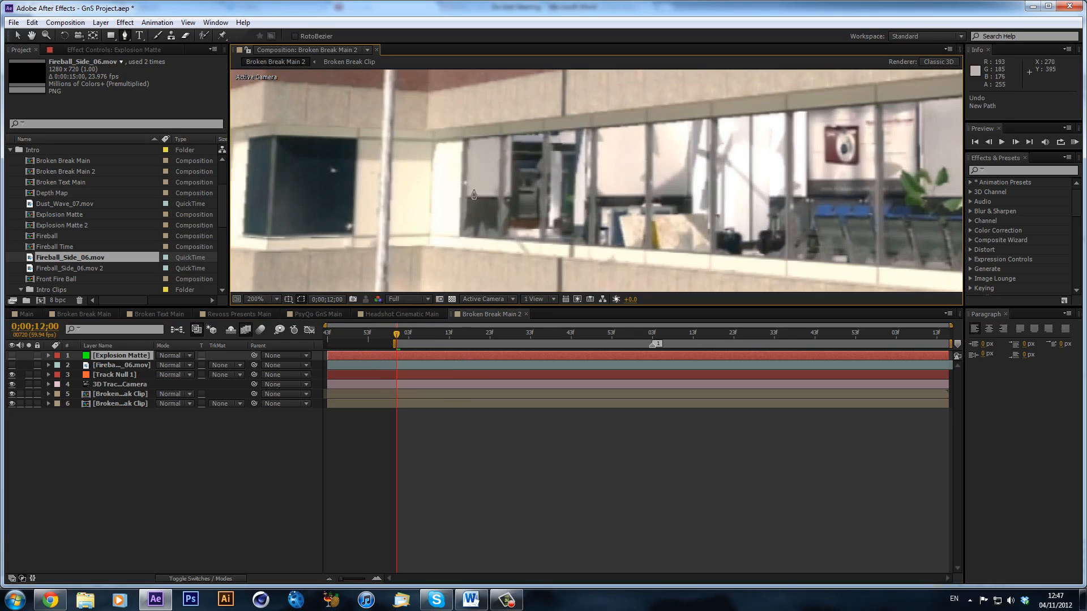
# Start a mask on Explosion Matte from the window row's far corner, around the concrete wall below and outside the frame, back to the last post's sill.
pyautogui.click(435, 141)
pyautogui.click(469, 138)
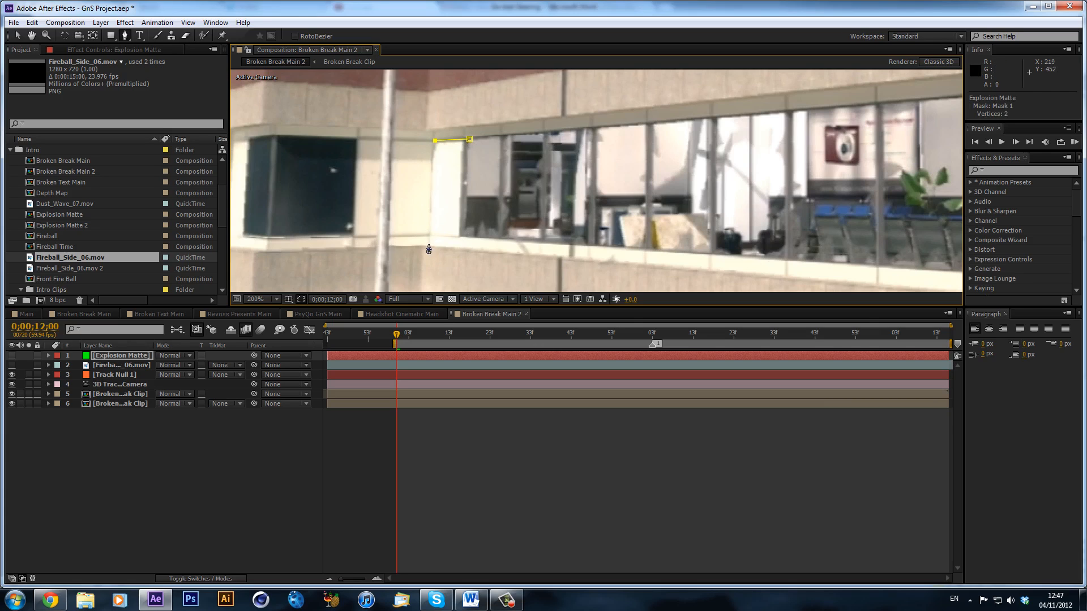
pyautogui.moveTo(707, 211); pyautogui.dragTo(629, 114)
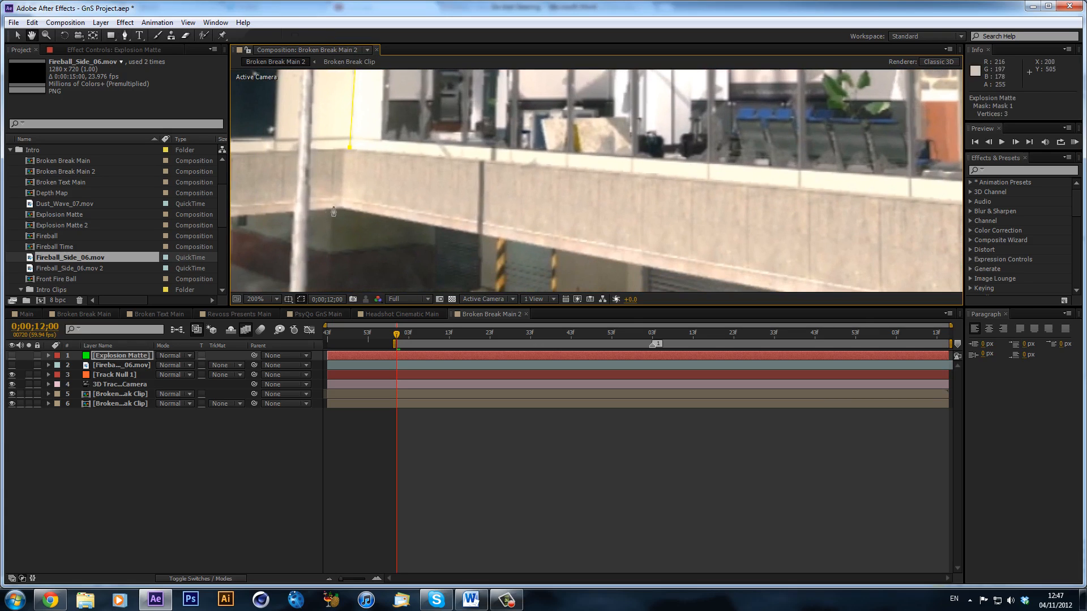
pyautogui.click(710, 192)
pyautogui.moveTo(709, 191); pyautogui.dragTo(299, 150)
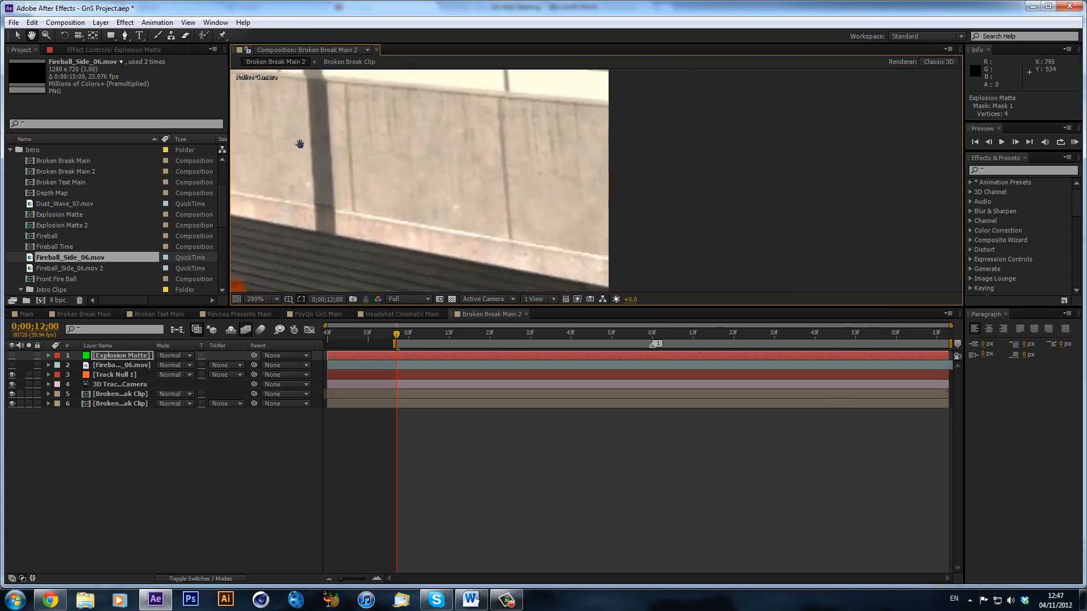
pyautogui.click(638, 289)
pyautogui.moveTo(638, 289); pyautogui.dragTo(595, 226)
pyautogui.click(582, 207)
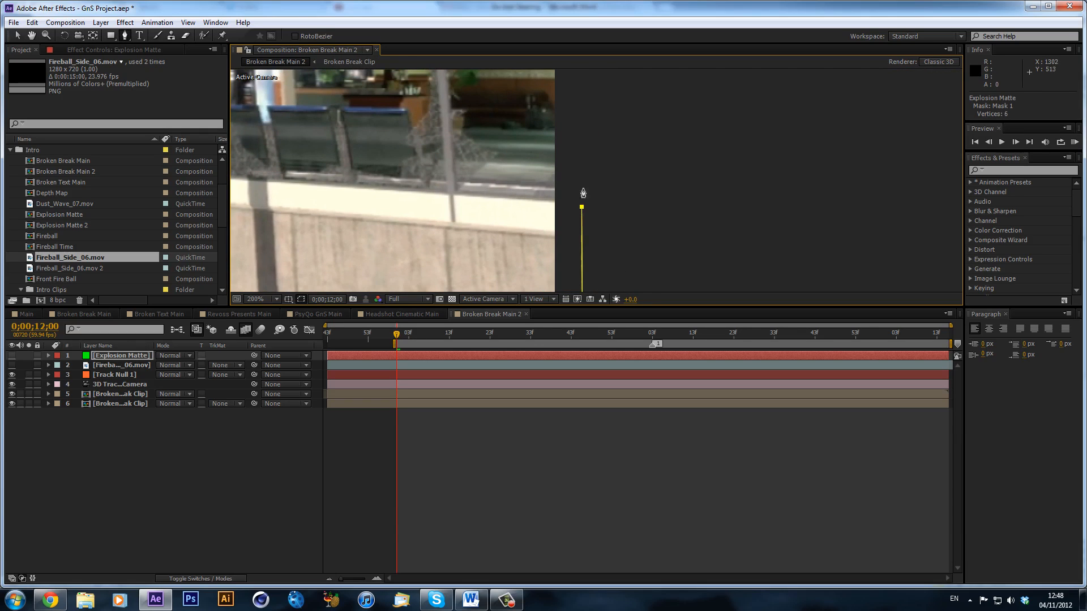
pyautogui.moveTo(580, 175); pyautogui.dragTo(582, 200)
pyautogui.click(464, 227)
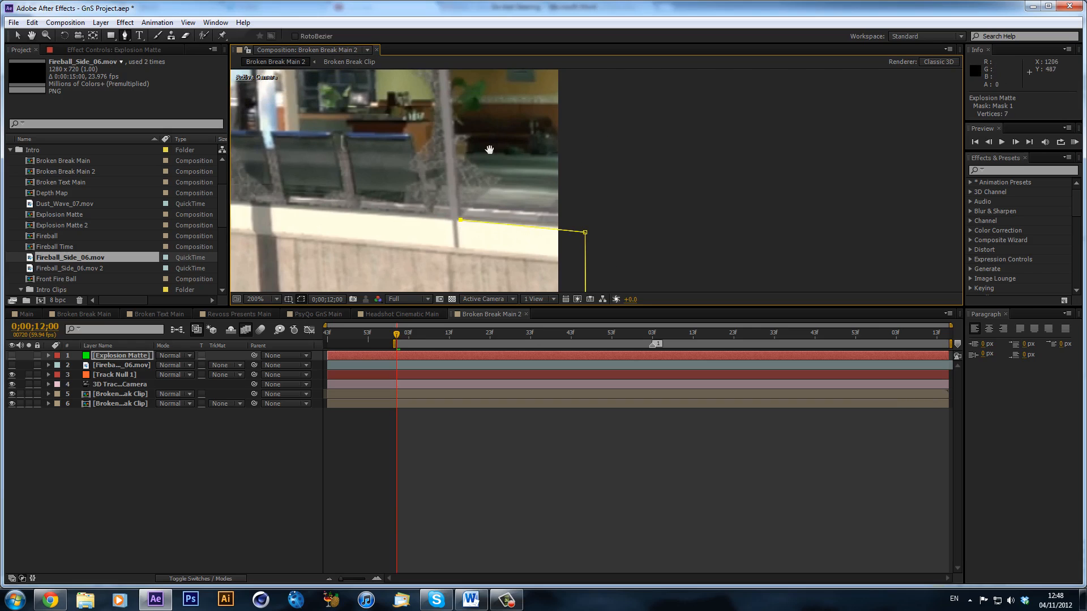
# Continue the mask up and around the rightmost window post and back down to the sill, checking the reference shot in Main.
pyautogui.moveTo(489, 150); pyautogui.dragTo(540, 299)
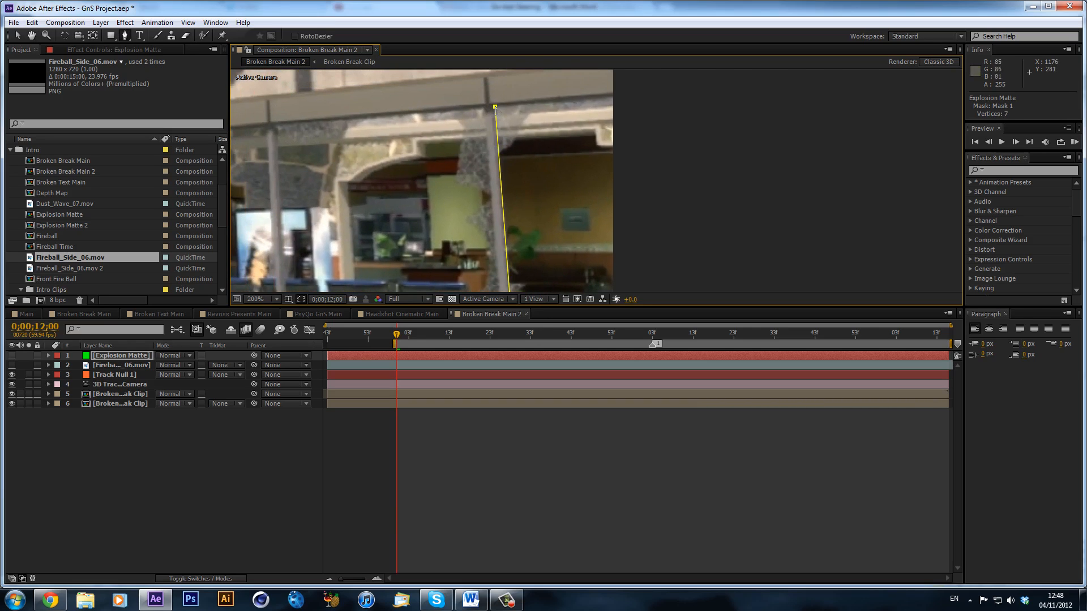
pyautogui.click(482, 107)
pyautogui.click(27, 315)
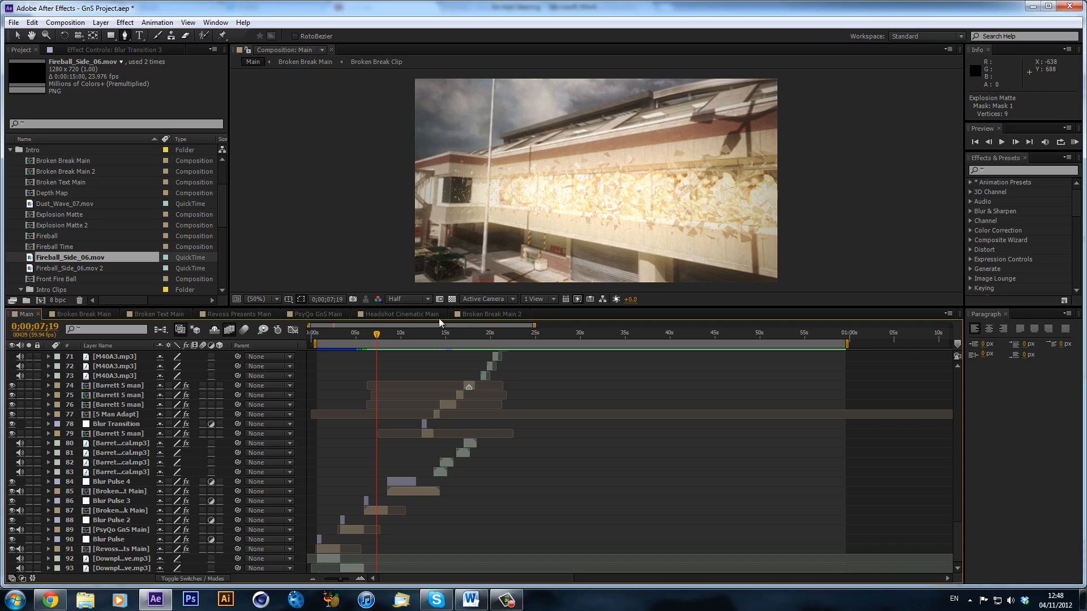
pyautogui.click(508, 316)
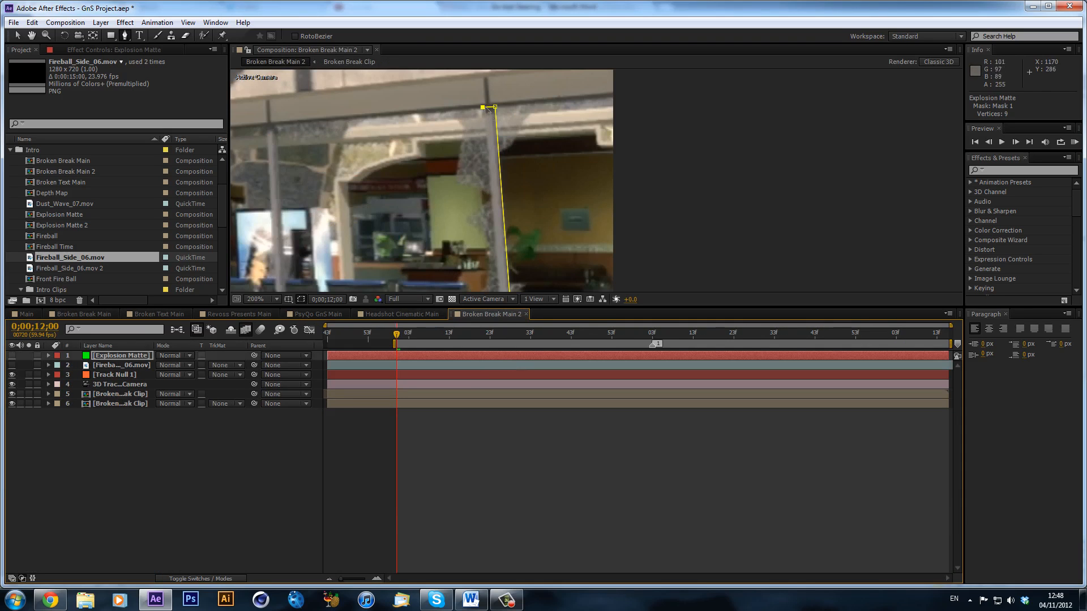
pyautogui.moveTo(505, 159); pyautogui.dragTo(490, 104)
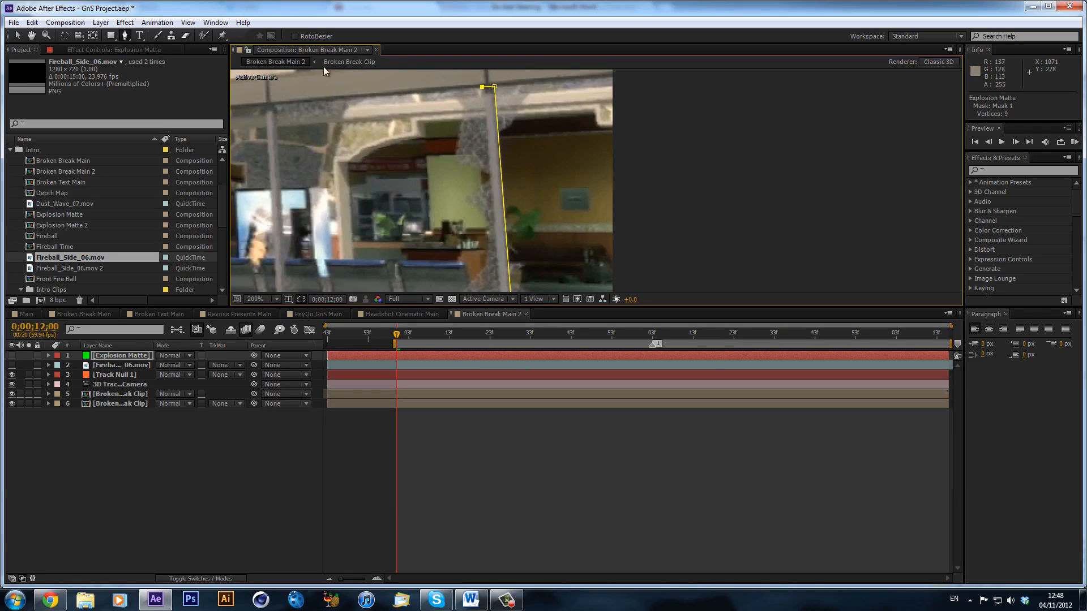
pyautogui.scroll(-5, 487, 151)
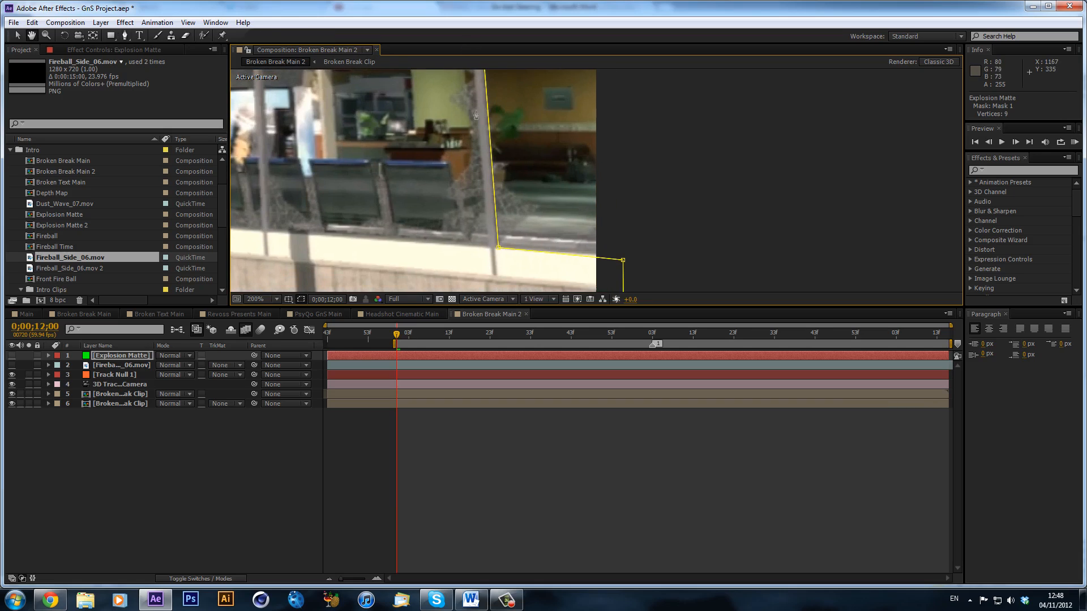
pyautogui.click(489, 248)
# Extend the mask along the sill and trace around the second window post from the right, by the bright screen.
pyautogui.moveTo(489, 248); pyautogui.dragTo(631, 244)
pyautogui.click(411, 227)
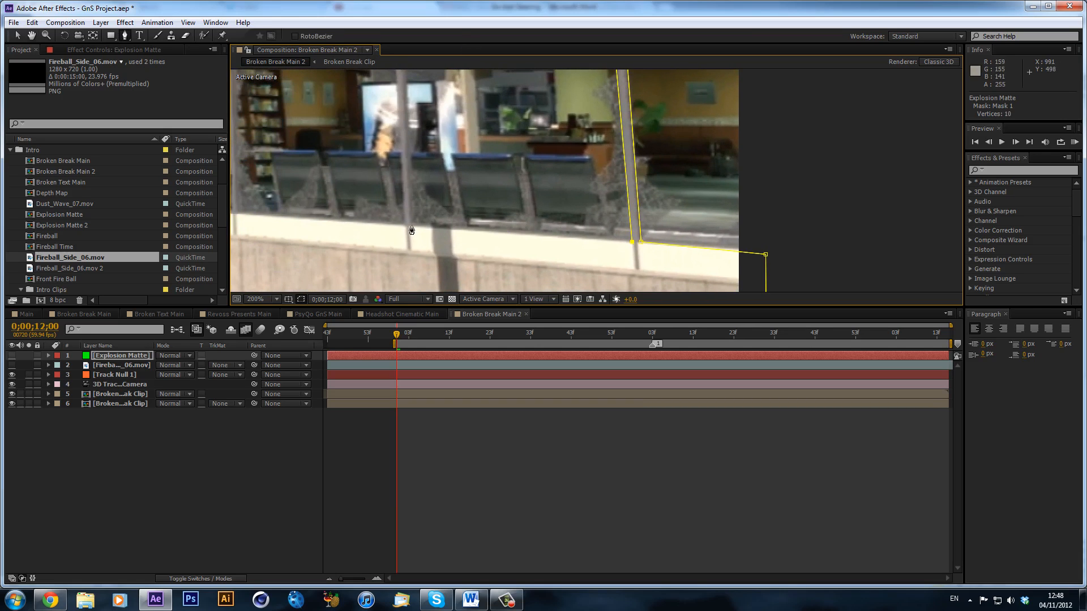
pyautogui.moveTo(477, 250); pyautogui.dragTo(526, 377)
pyautogui.click(452, 119)
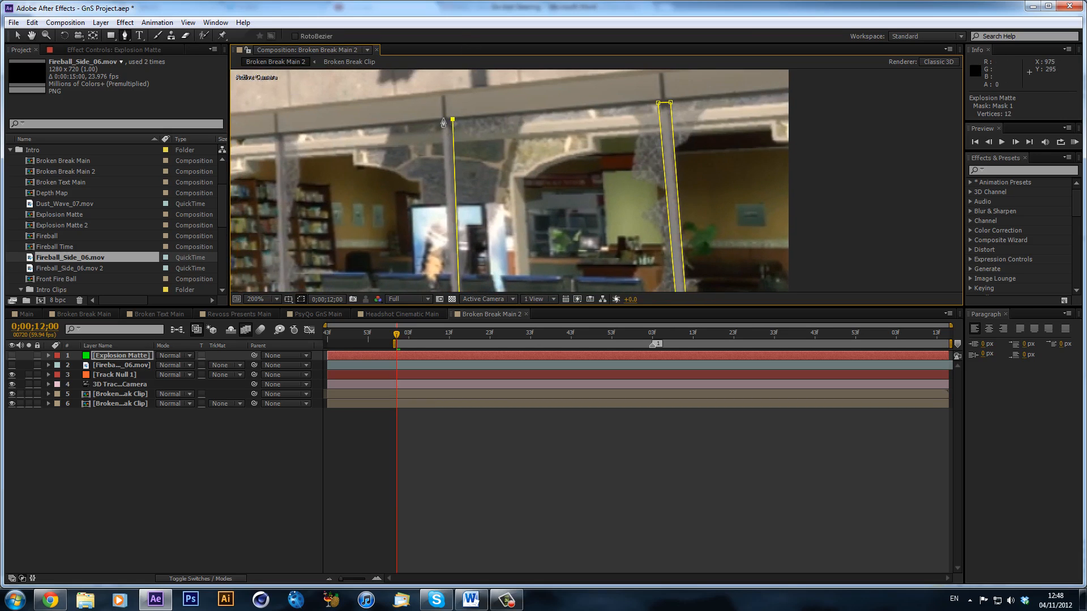
pyautogui.click(440, 119)
pyautogui.scroll(-6, 547, 196)
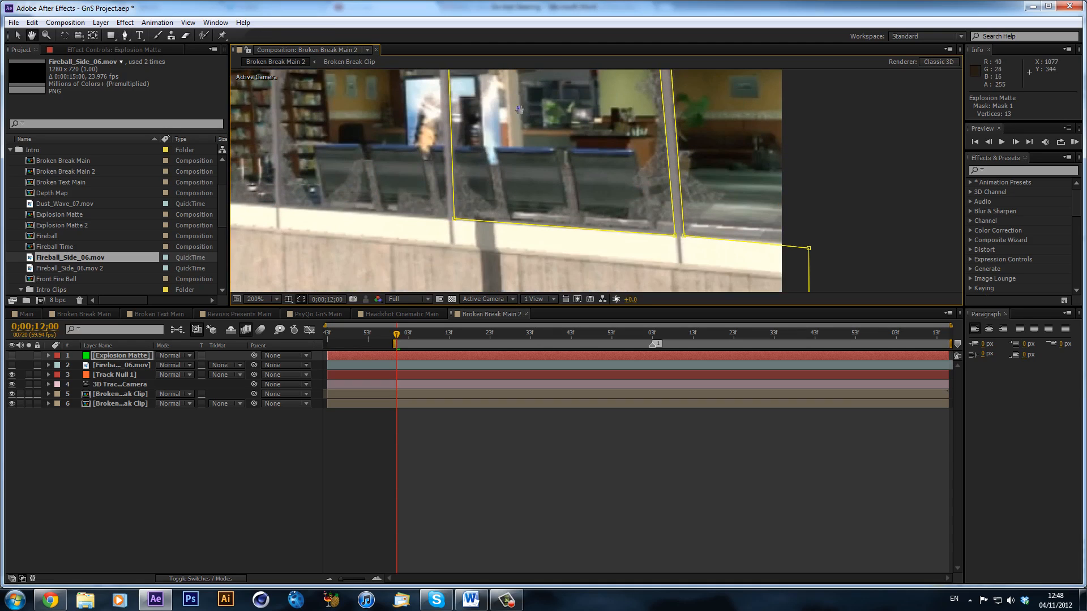
pyautogui.click(447, 219)
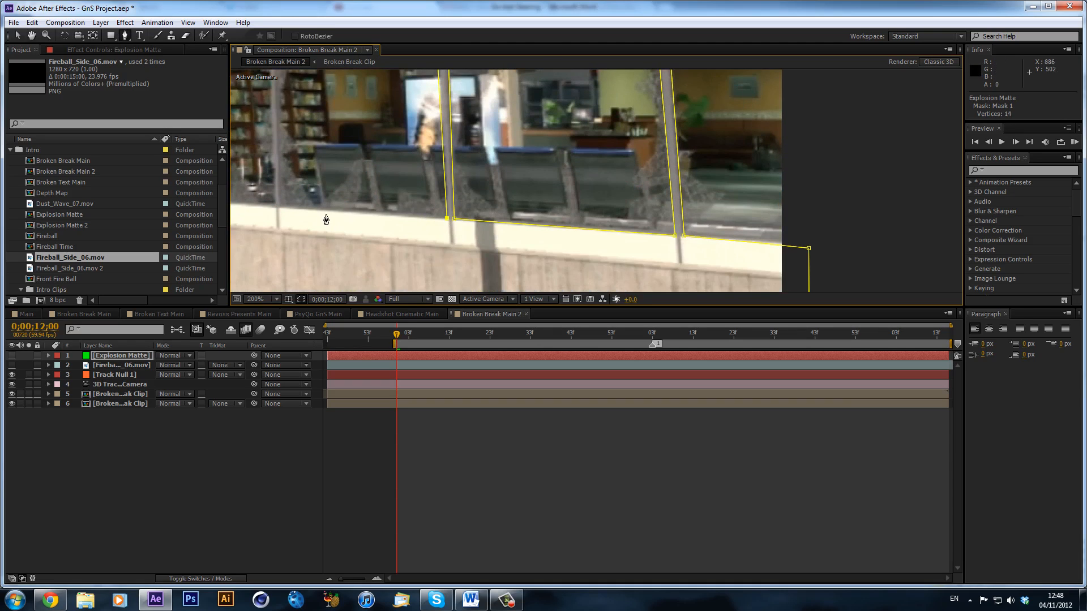
# Extend the Explosion Matte mask along the sill and around the third window post, beside the bookshelves.
pyautogui.click(290, 214)
pyautogui.scroll(7, 361, 163)
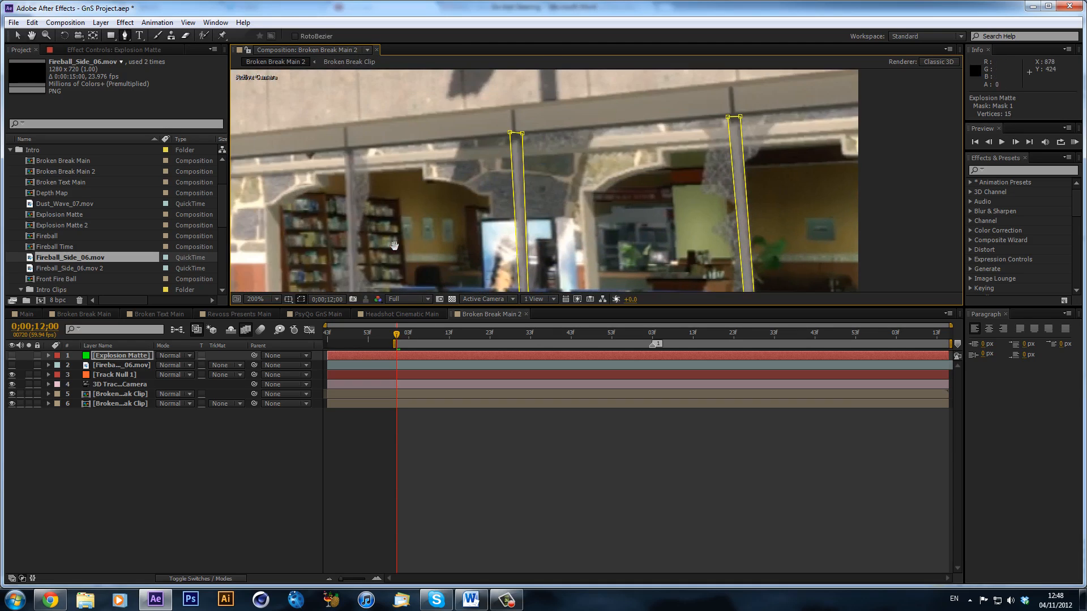
pyautogui.click(355, 154)
pyautogui.click(347, 151)
pyautogui.scroll(-6, 389, 224)
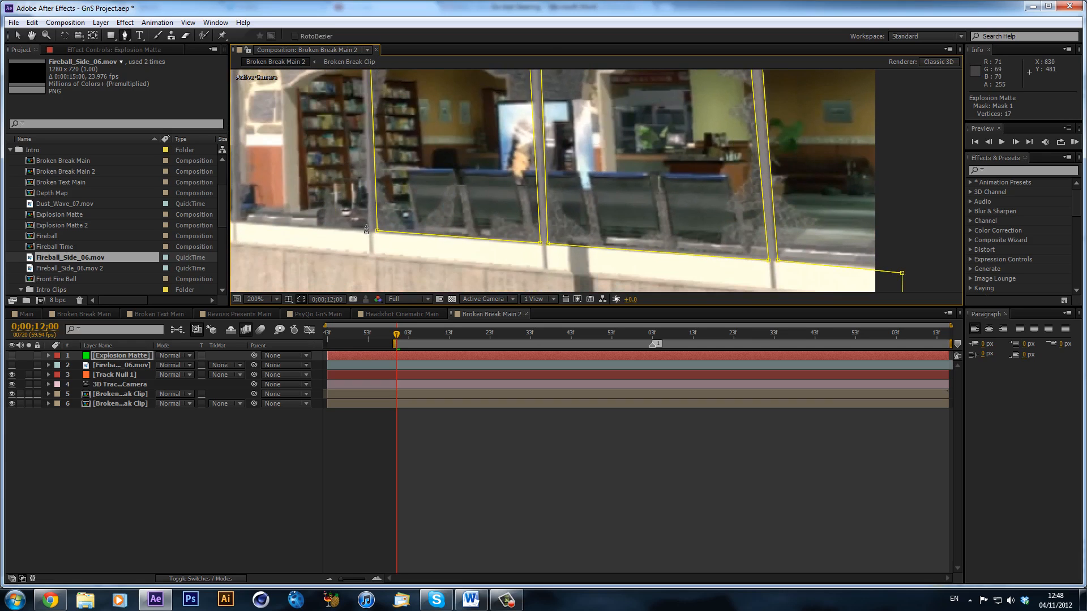
pyautogui.click(367, 226)
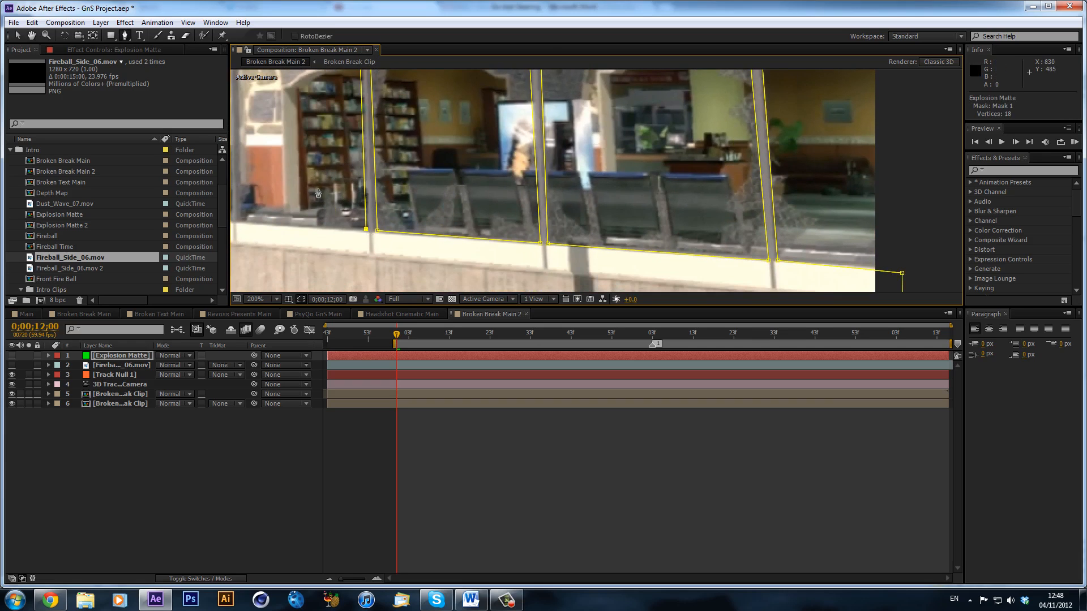
# Extend the mask along the sill and up to the top of the fourth post, and undo the stray new path.
pyautogui.moveTo(243, 224); pyautogui.dragTo(459, 237)
pyautogui.click(458, 232)
pyautogui.moveTo(521, 219); pyautogui.dragTo(555, 355)
pyautogui.click(488, 191)
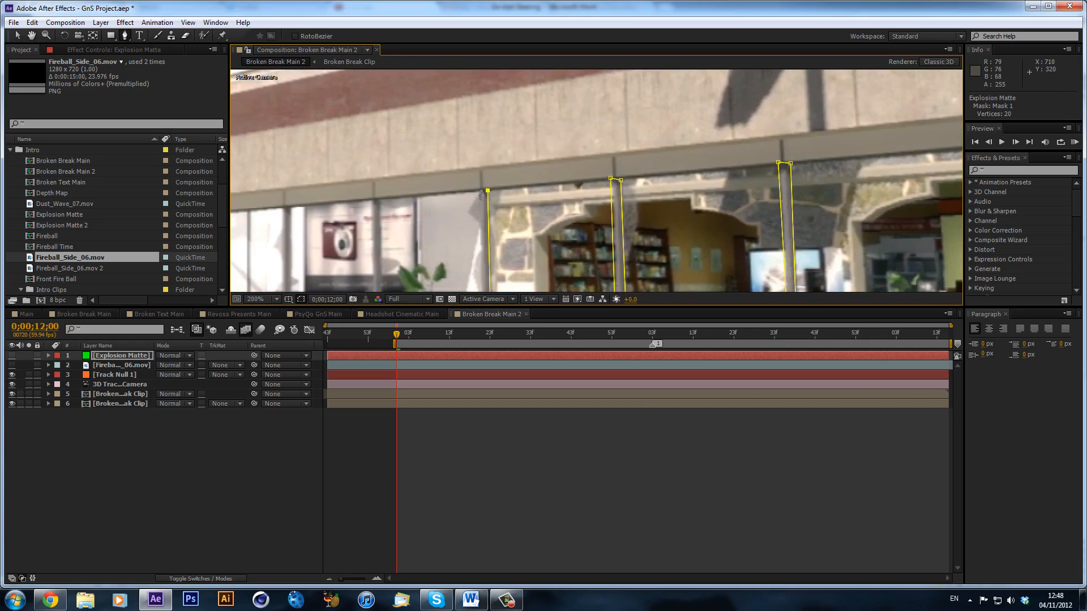
pyautogui.scroll(-5, 496, 230)
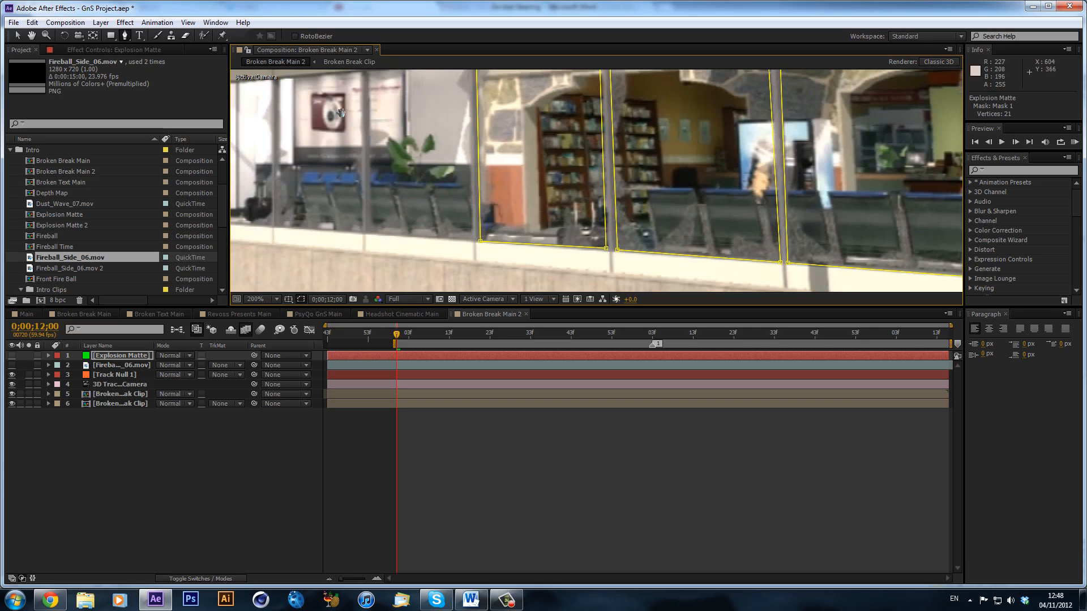
pyautogui.moveTo(341, 113); pyautogui.dragTo(421, 125)
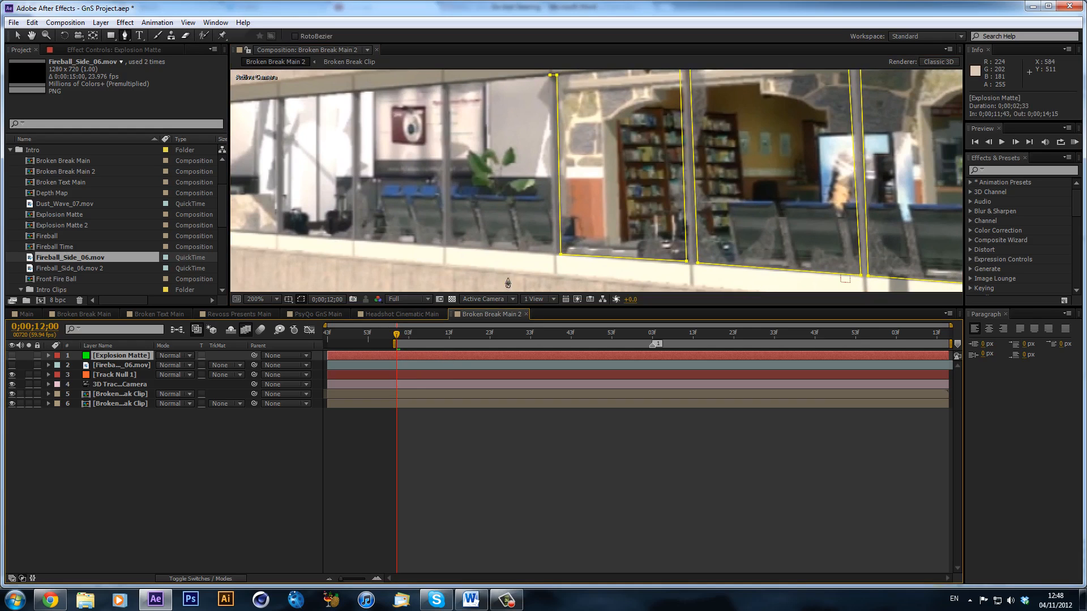
pyautogui.click(549, 253)
pyautogui.hotkey('ctrl', 'z')
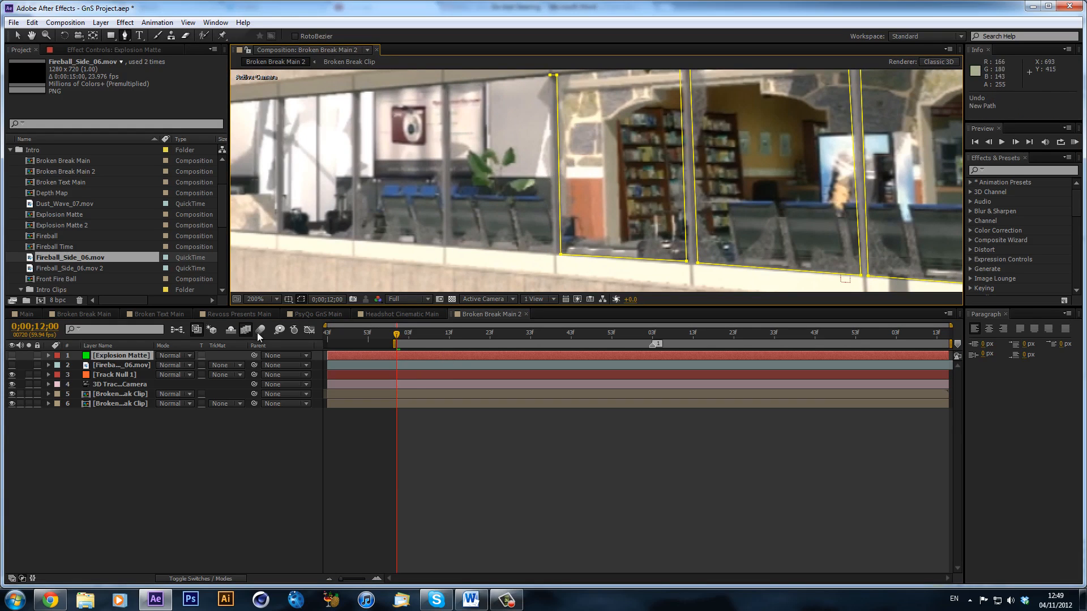
# Enable Mask Path keyframing at 0;00;12;00 and shift the whole mask about 125 px right and 6 px down at 0;00;13;08 to match the posts.
pyautogui.press('m')
pyautogui.click(87, 375)
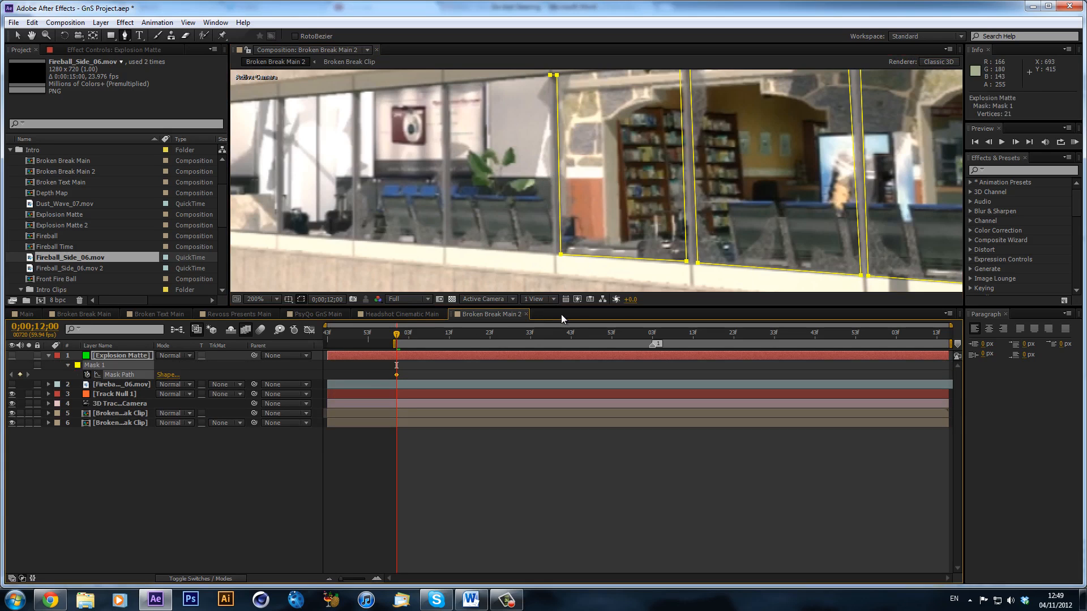
pyautogui.click(673, 340)
pyautogui.press('v')
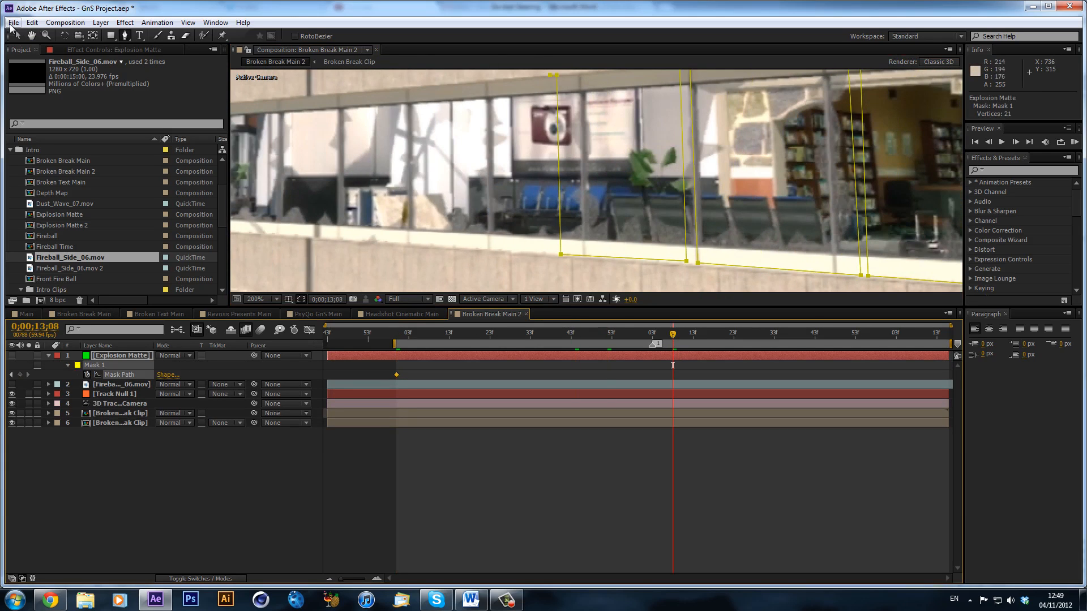
pyautogui.moveTo(554, 75); pyautogui.dragTo(558, 75)
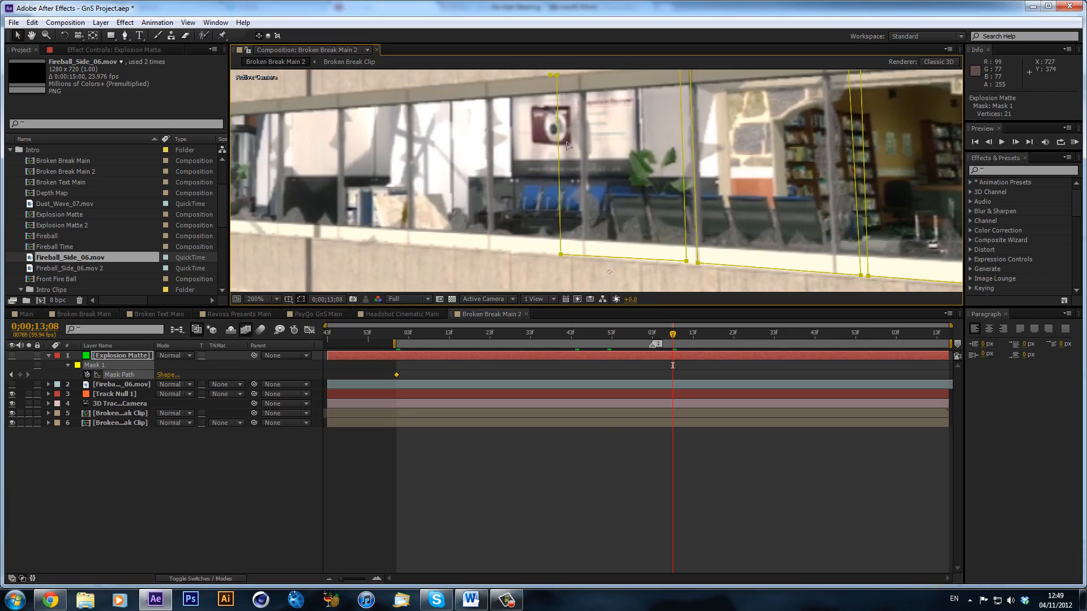
pyautogui.keyDown('alt'); pyautogui.click(556, 159); pyautogui.keyUp('alt')
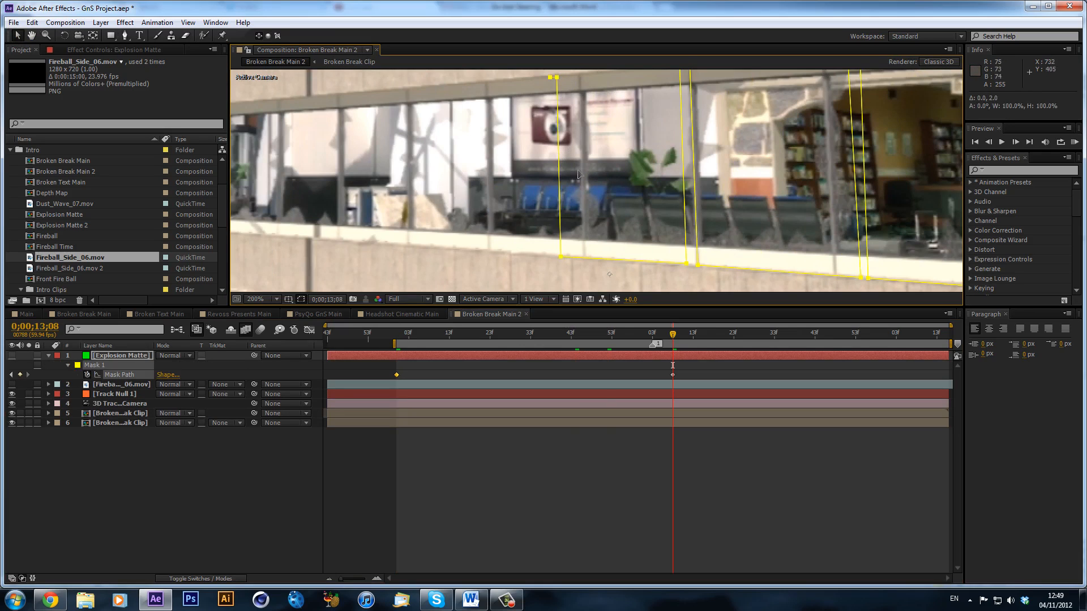
pyautogui.moveTo(555, 159); pyautogui.dragTo(720, 178)
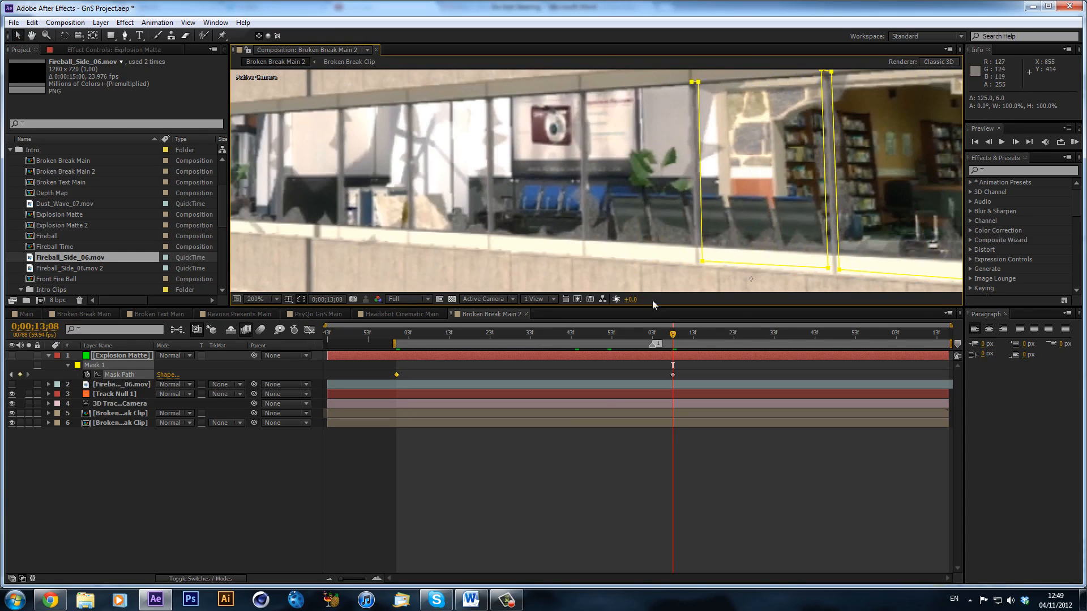
# Copy the lowest Explosion Matte layer, just above the last Fireball Time layer, from the Broken Break Main comp.
pyautogui.moveTo(662, 334); pyautogui.dragTo(432, 347)
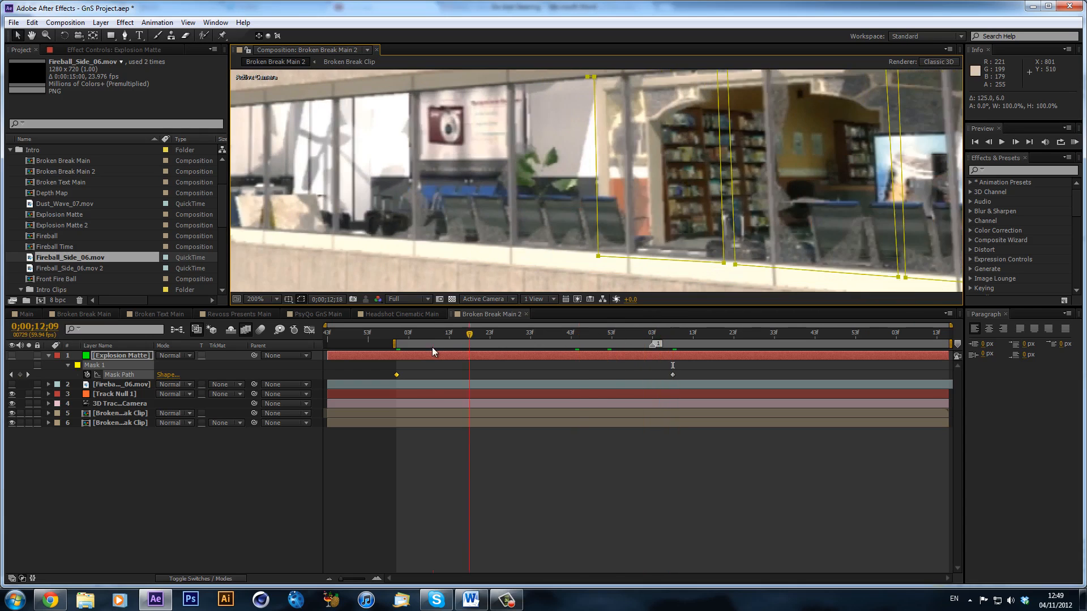
pyautogui.click(94, 314)
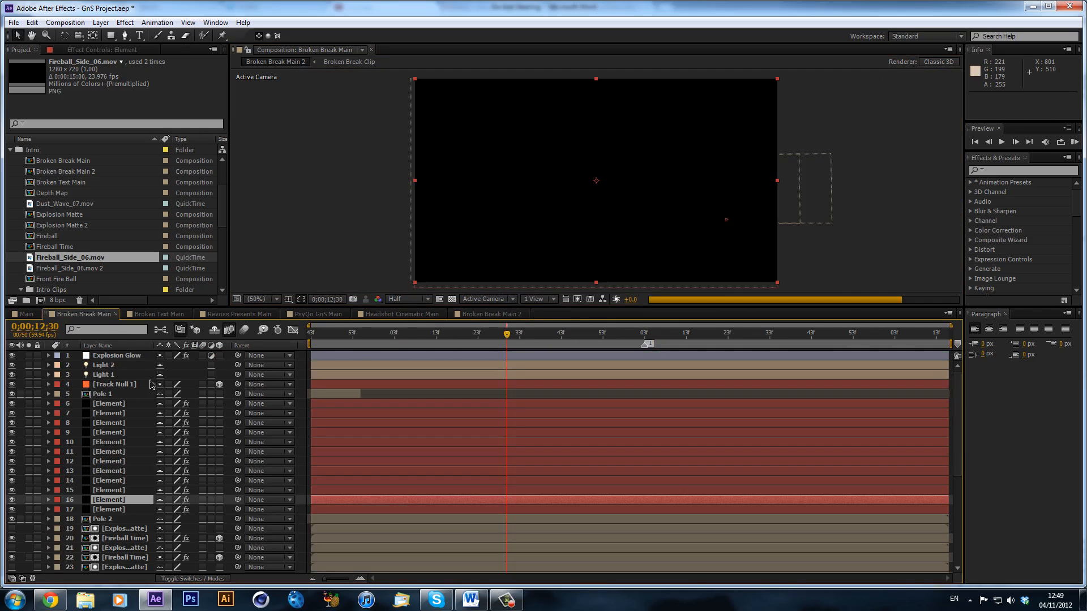
pyautogui.scroll(-6, 189, 411)
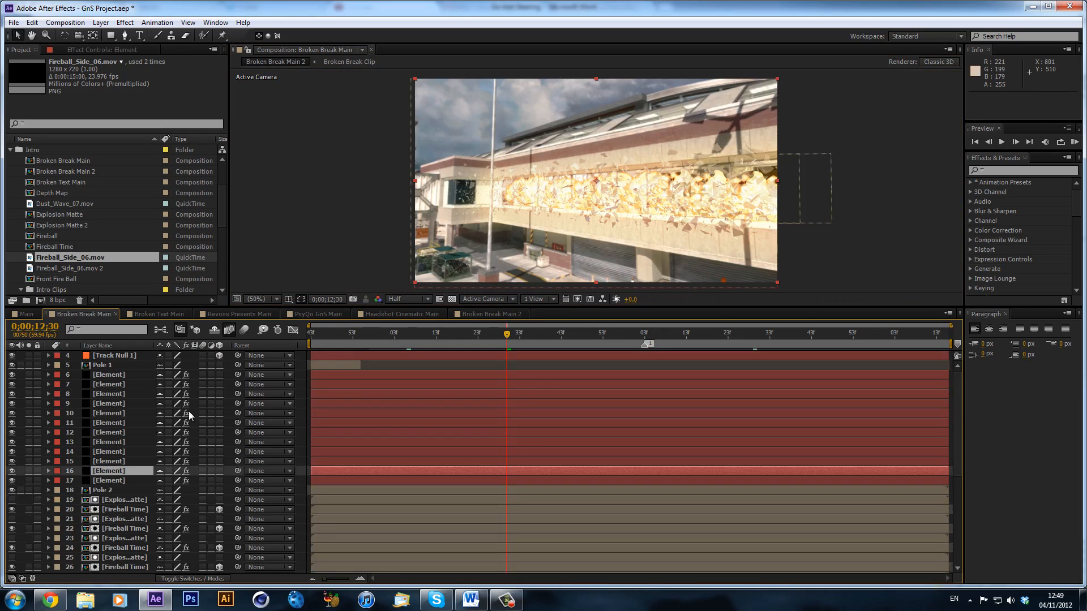
pyautogui.scroll(-1, 160, 530)
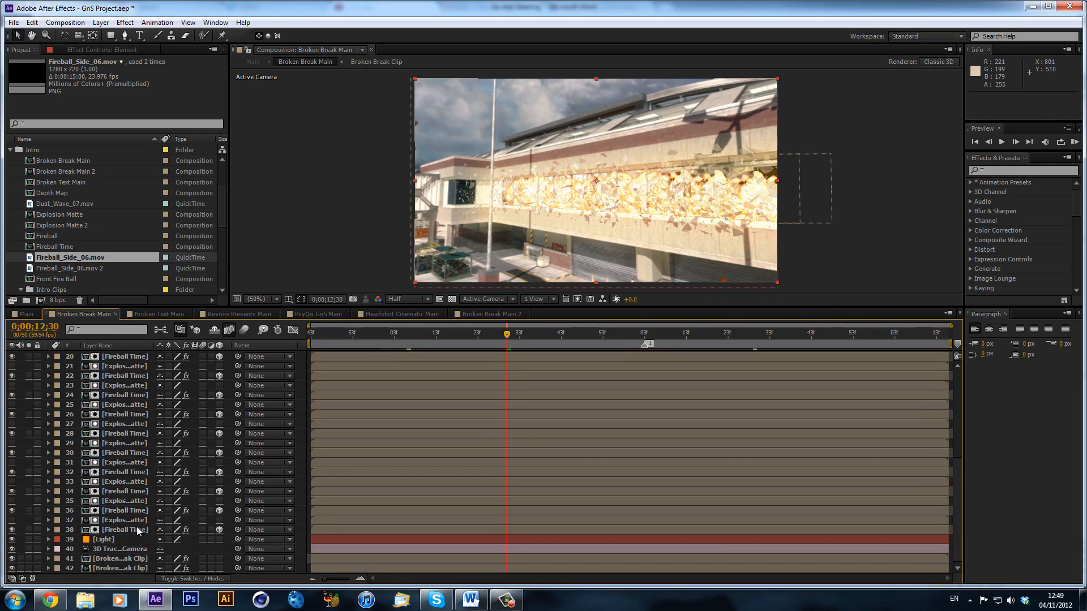
pyautogui.click(137, 519)
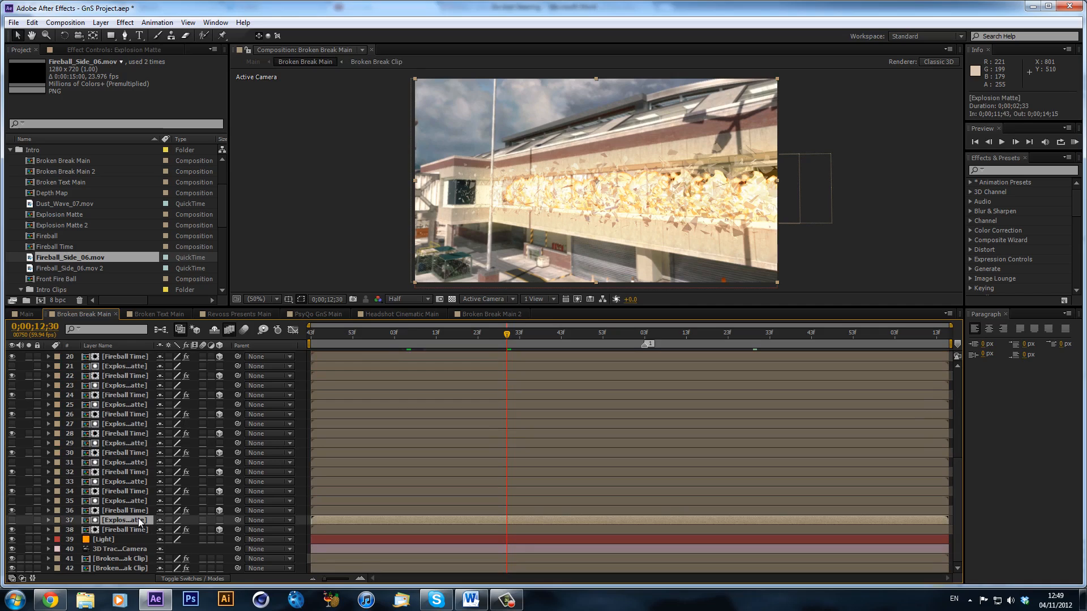
pyautogui.hotkey('ctrl', 'x')
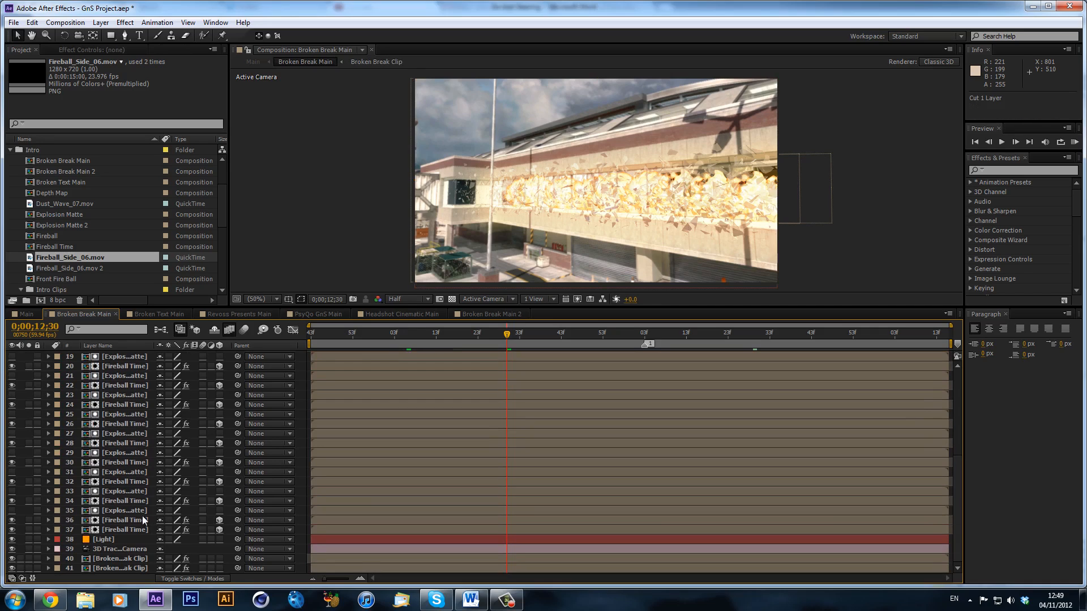
pyautogui.hotkey('ctrl', 'z')
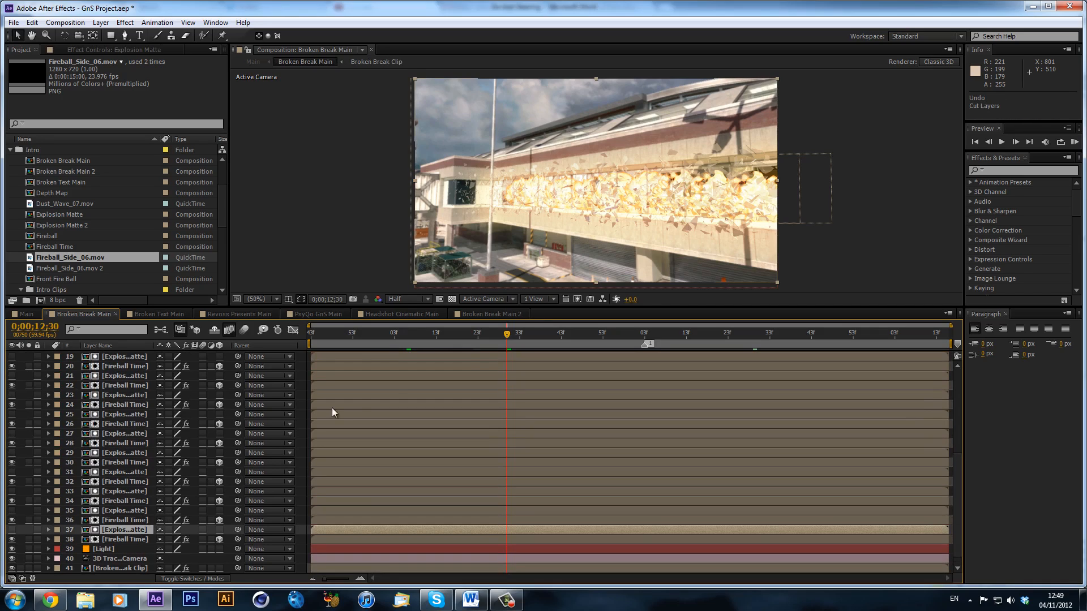
pyautogui.hotkey('ctrl', 'c')
# Replace the hand-masked Explosion Matte solid in Broken Break Main 2 with the copied matte layer, above the fireball, and make it visible.
pyautogui.click(514, 312)
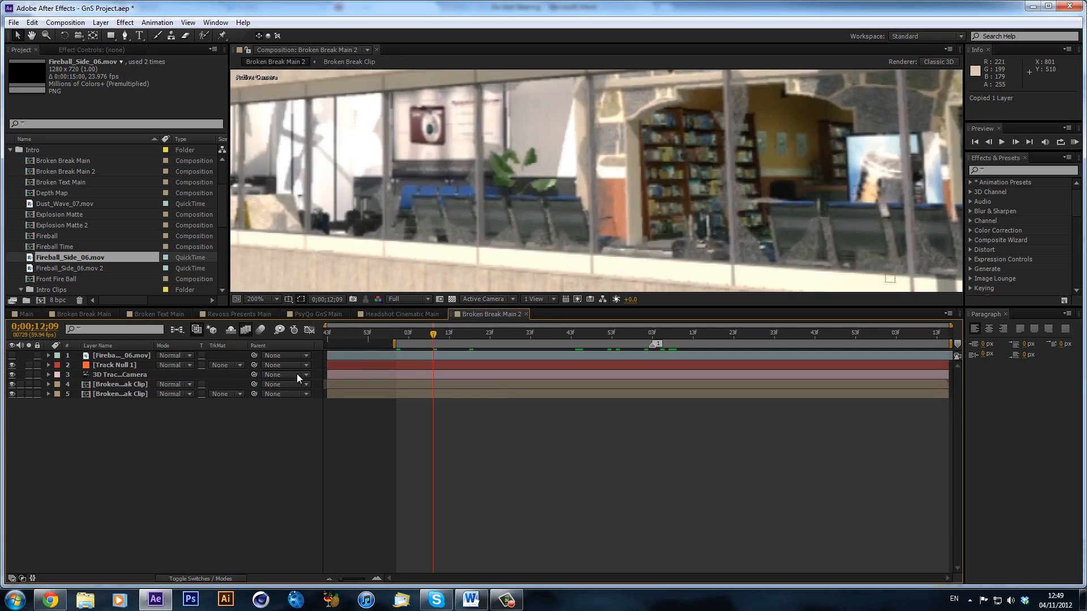
pyautogui.hotkey('ctrl', 'v')
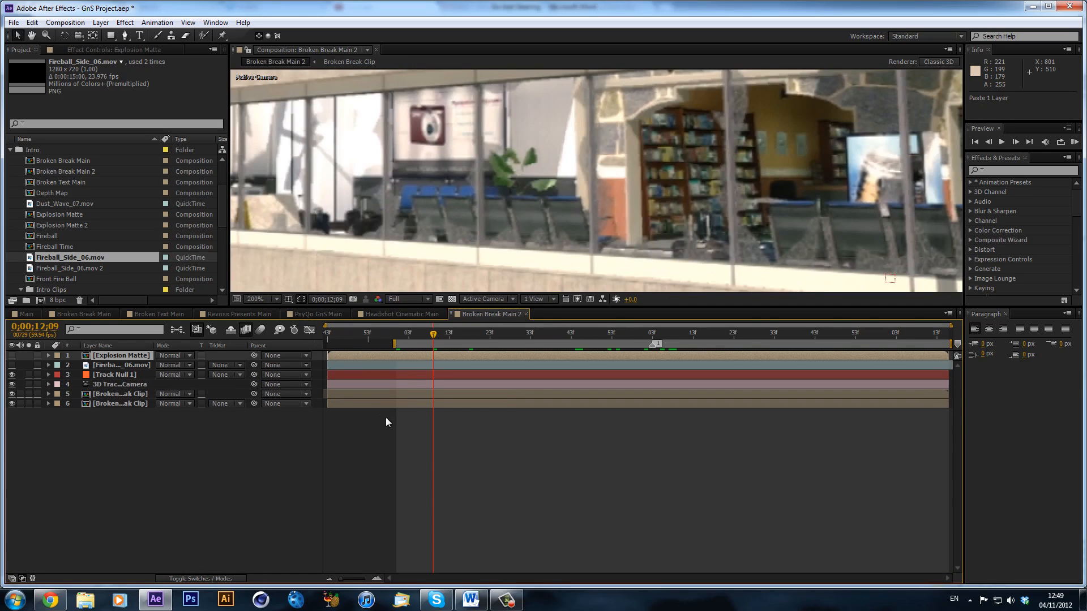
pyautogui.click(11, 356)
pyautogui.scroll(-2, 426, 217)
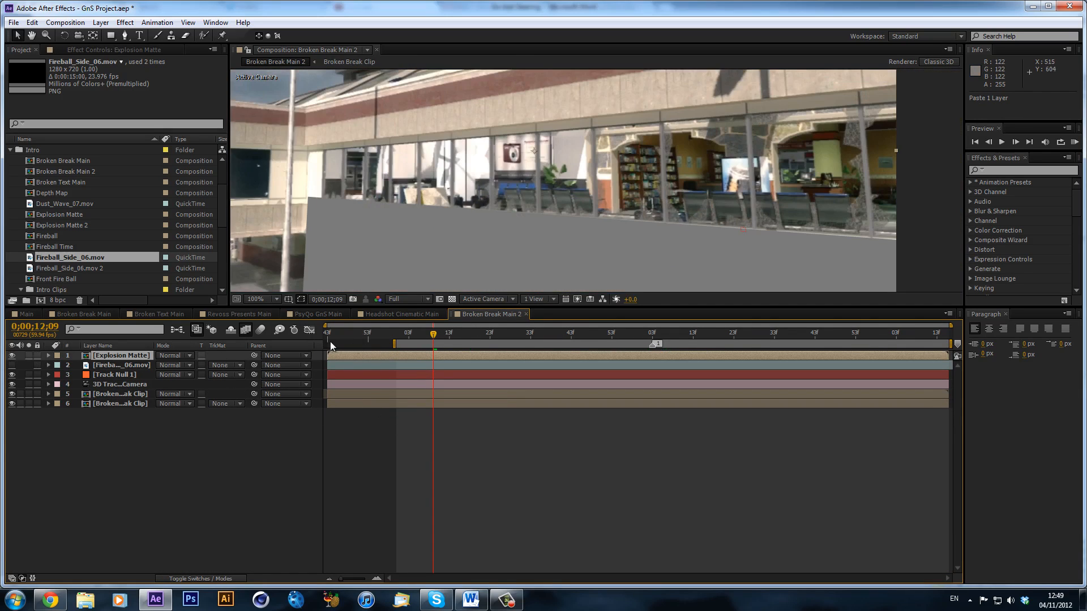
pyautogui.moveTo(333, 336); pyautogui.dragTo(456, 350)
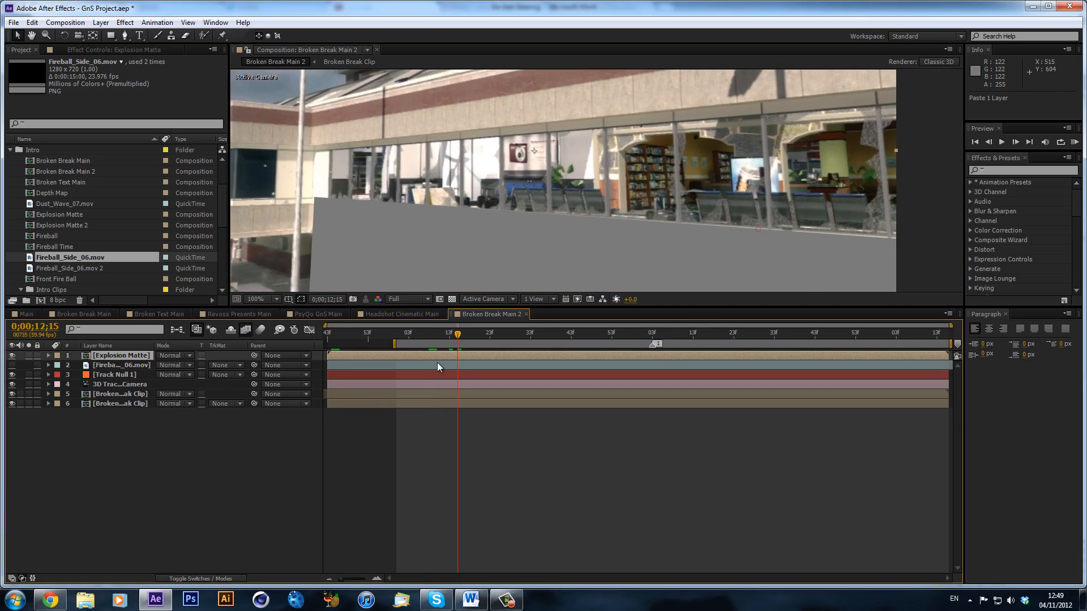
# Open the Explosion Matte comp, hide the upper gray solid to examine the window-post mask, and undo a trial 0% opacity on the lower solid.
pyautogui.doubleClick(442, 355)
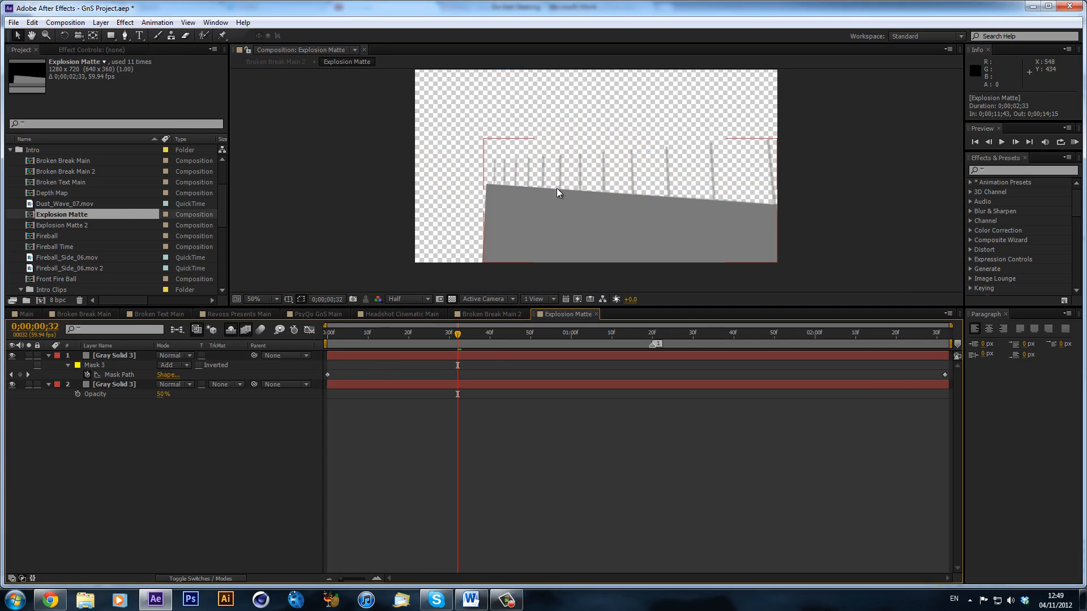
pyautogui.click(118, 355)
pyautogui.click(12, 356)
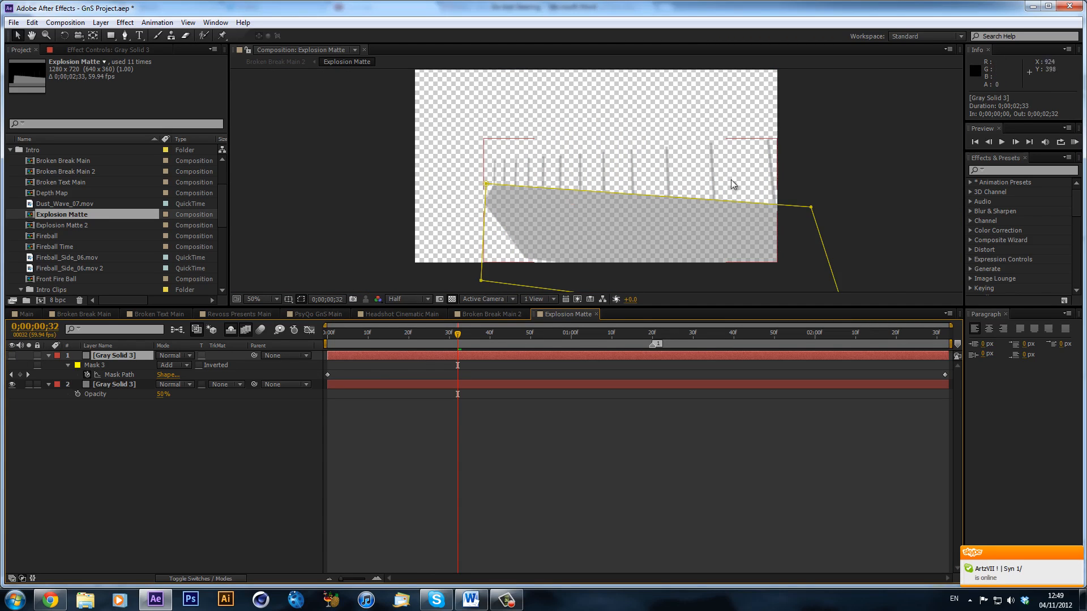
pyautogui.click(128, 386)
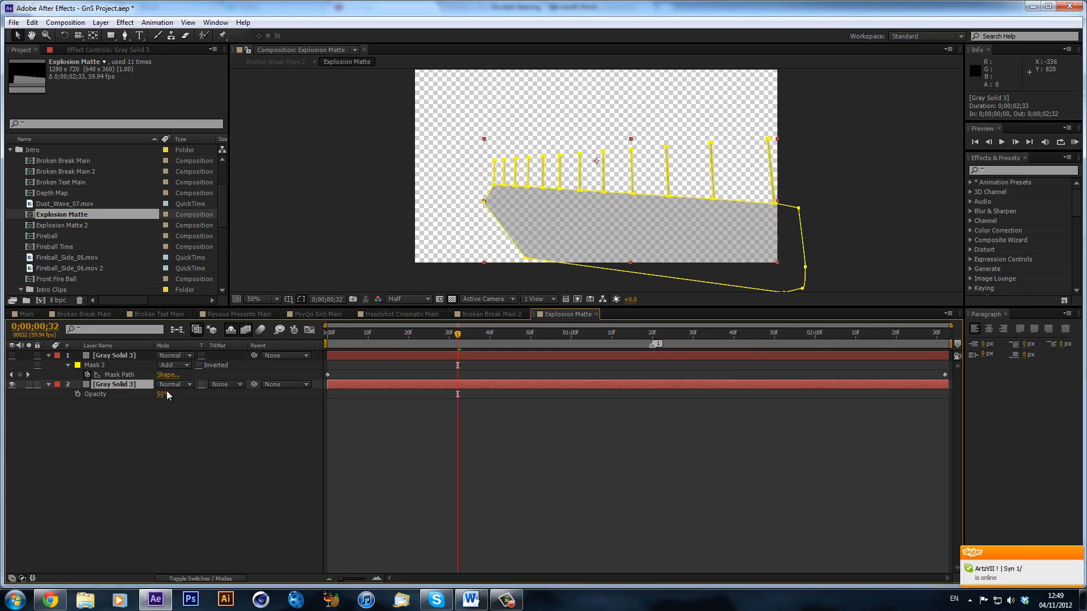
pyautogui.moveTo(164, 400)
pyautogui.mouseDown()
pyautogui.moveTo(187, 399)
pyautogui.moveTo(173, 411)
pyautogui.mouseUp()
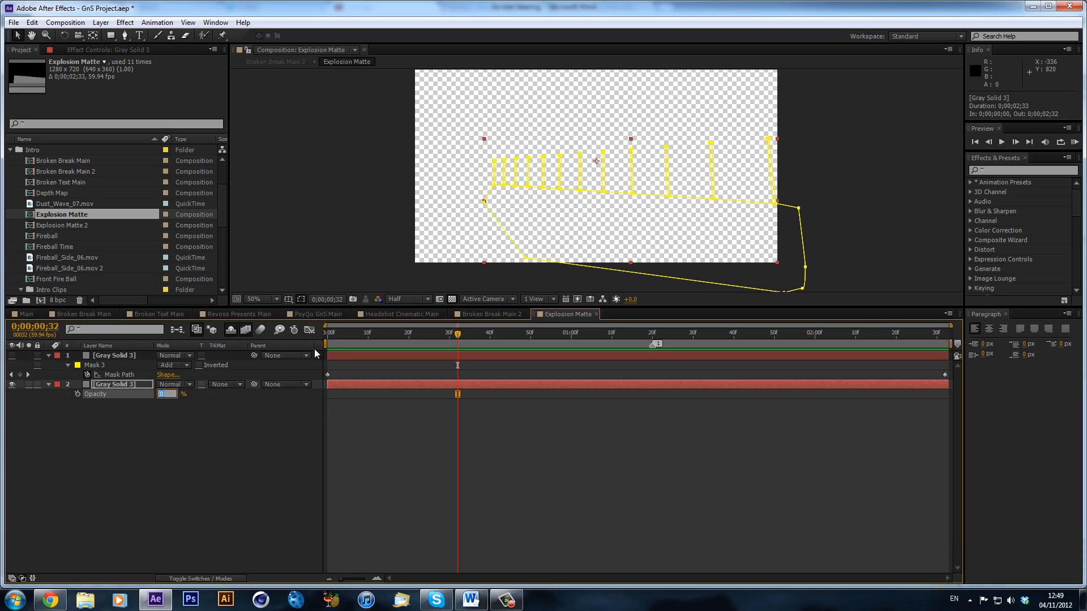
pyautogui.hotkey('ctrl', 'z')
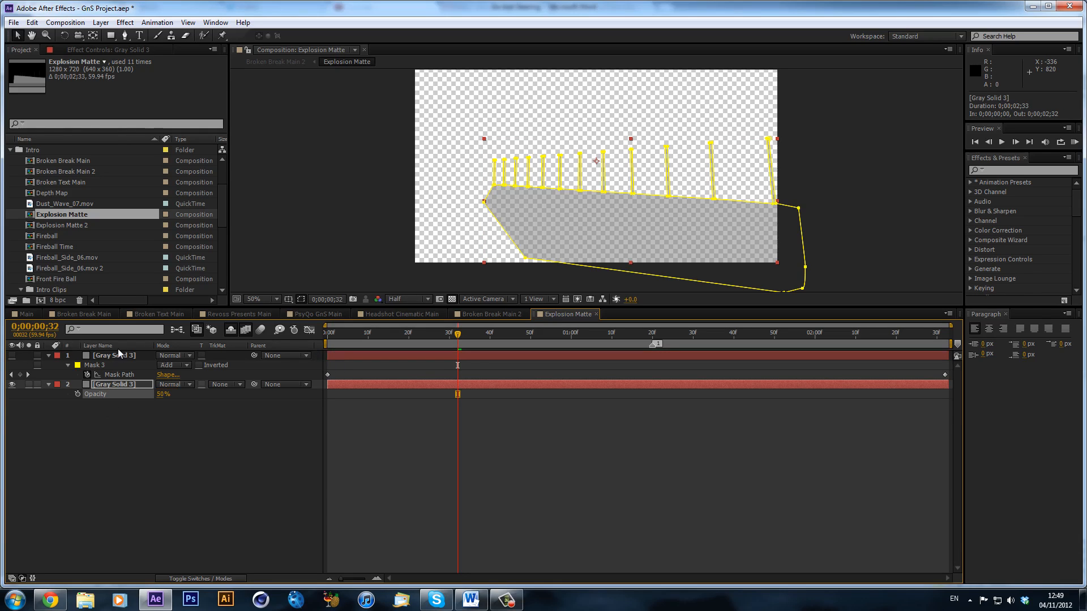
# Show the upper gray solid again and review its Mask Path animation back to 0;00;00;00.
pyautogui.click(118, 355)
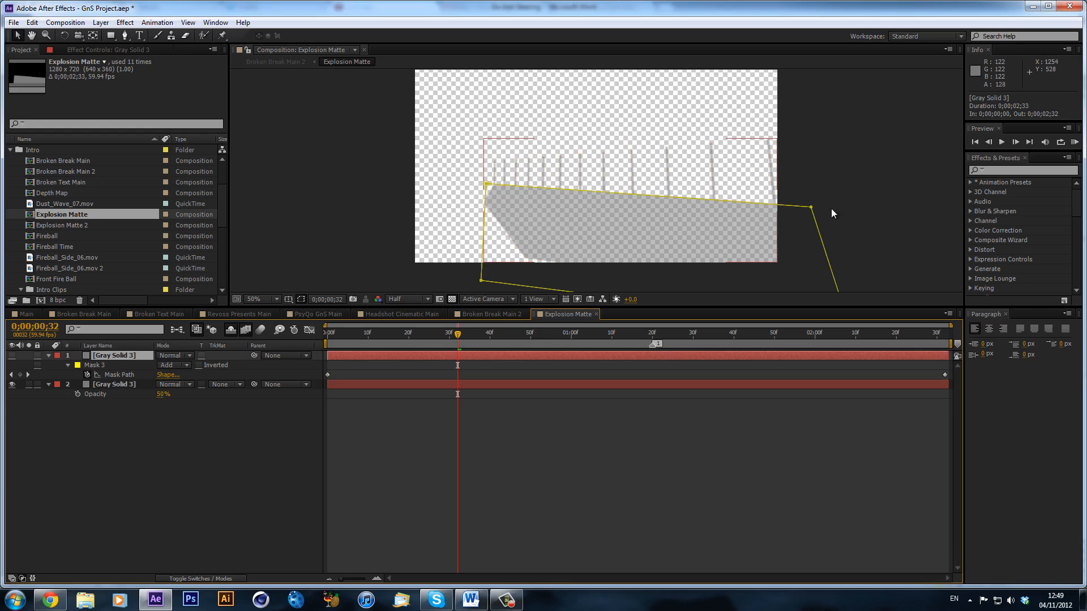
pyautogui.click(12, 355)
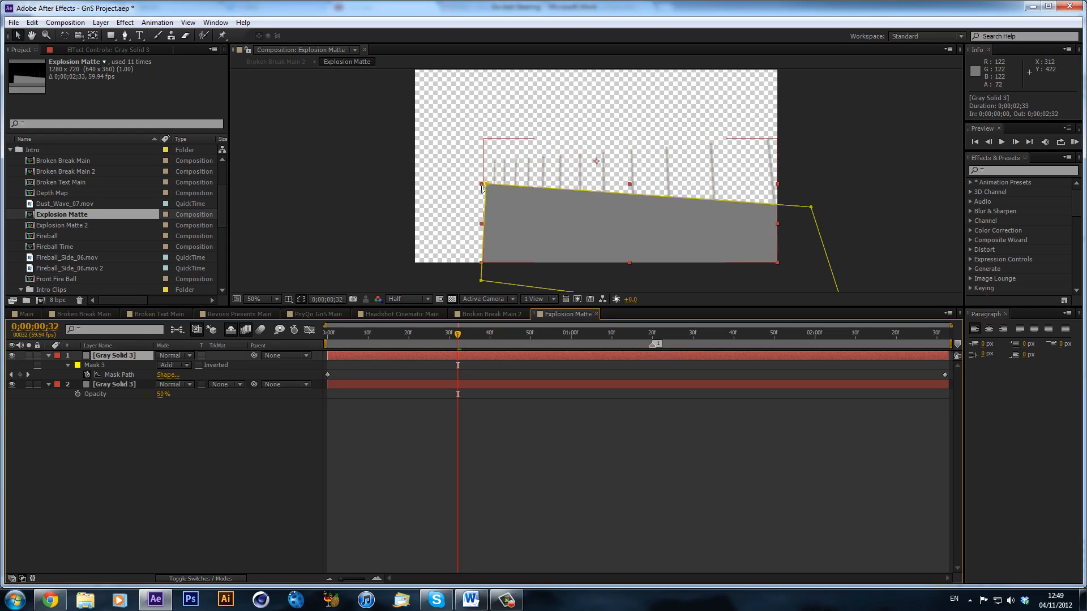
pyautogui.moveTo(457, 334); pyautogui.dragTo(212, 303)
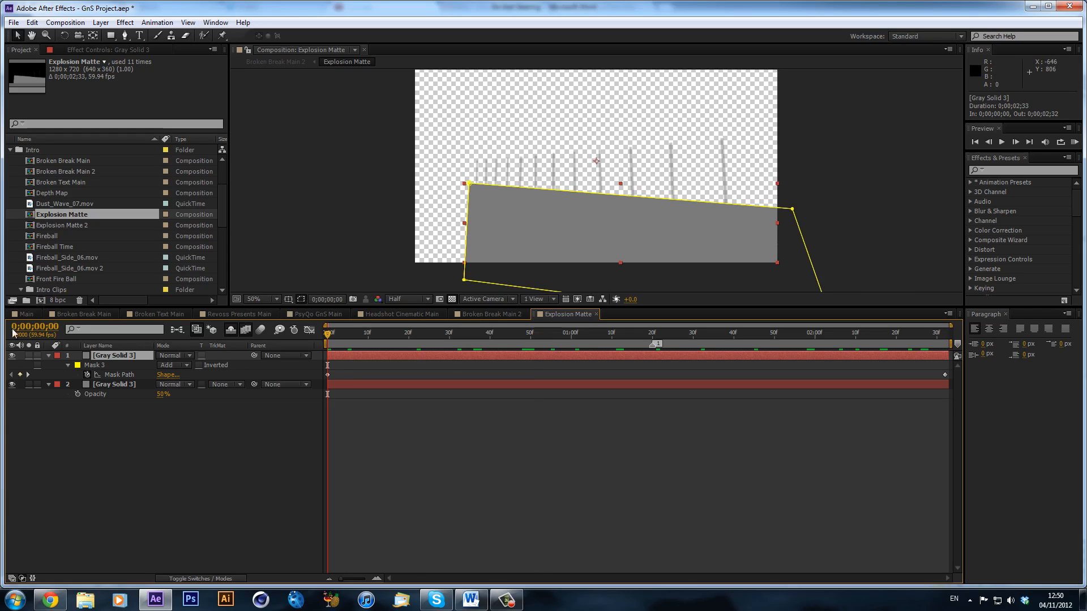
# Check how the Explosion Matte lines up with the windows in Broken Break Main 2 by toggling its visibility and scrubbing through the shot.
pyautogui.click(499, 313)
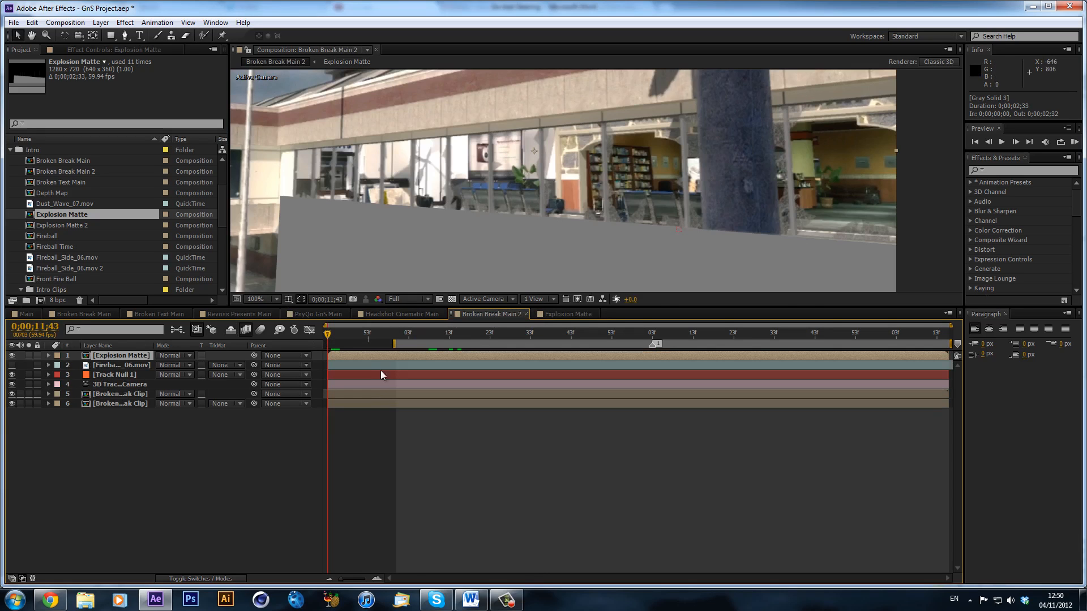
pyautogui.moveTo(355, 345); pyautogui.dragTo(478, 351)
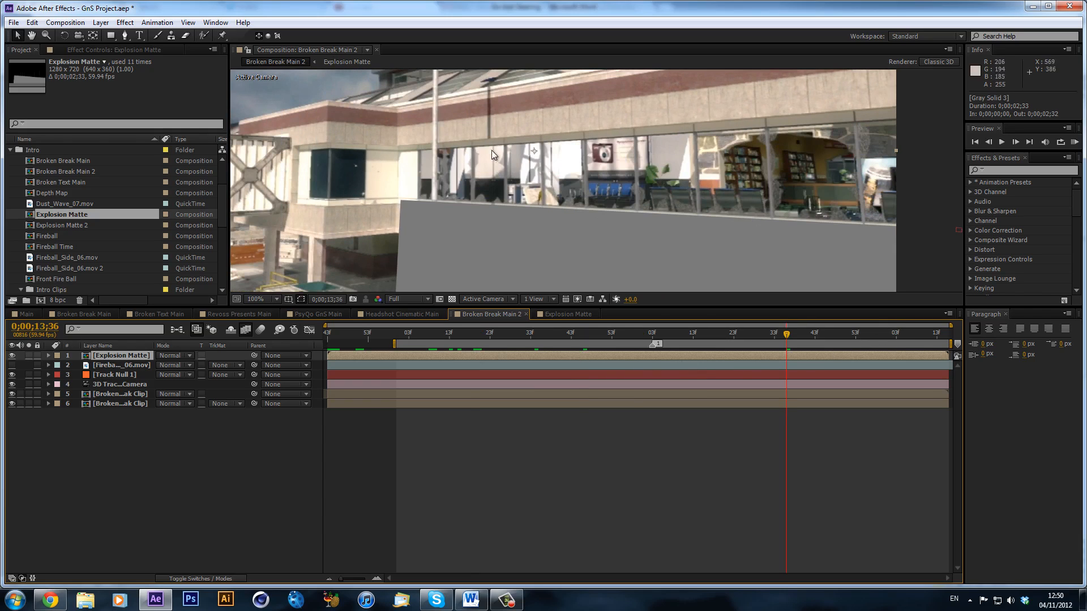
pyautogui.click(12, 356)
pyautogui.click(11, 357)
pyautogui.click(11, 357)
pyautogui.click(10, 358)
pyautogui.moveTo(418, 334); pyautogui.dragTo(380, 333)
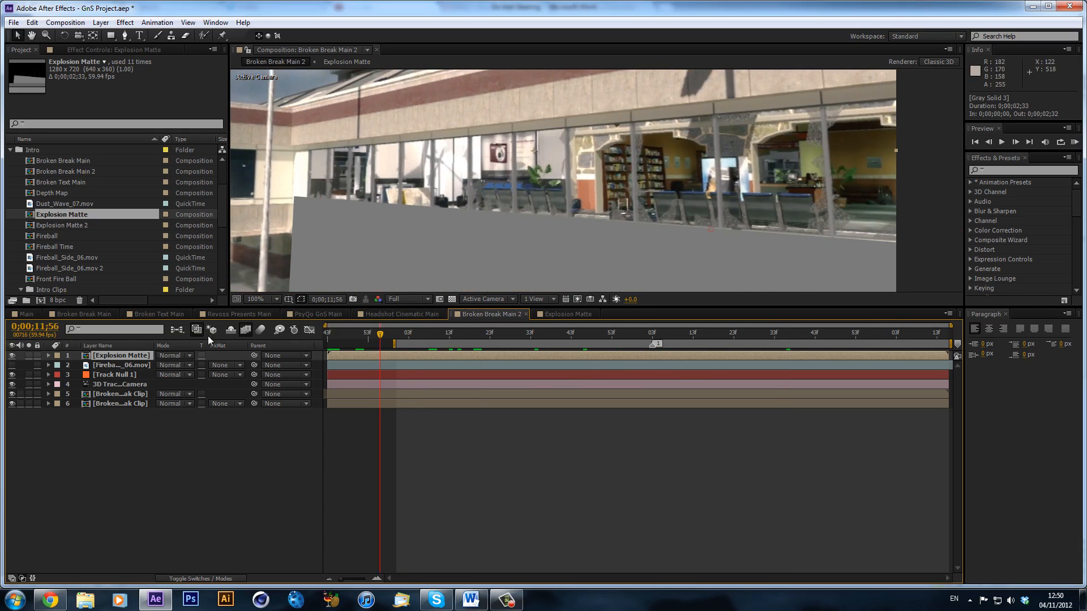
# Hide the Explosion Matte layer and precompose the fireball layer as Fireball_Side_06.mov Comp 1, moving all attributes into the new composition.
pyautogui.click(117, 375)
pyautogui.click(12, 356)
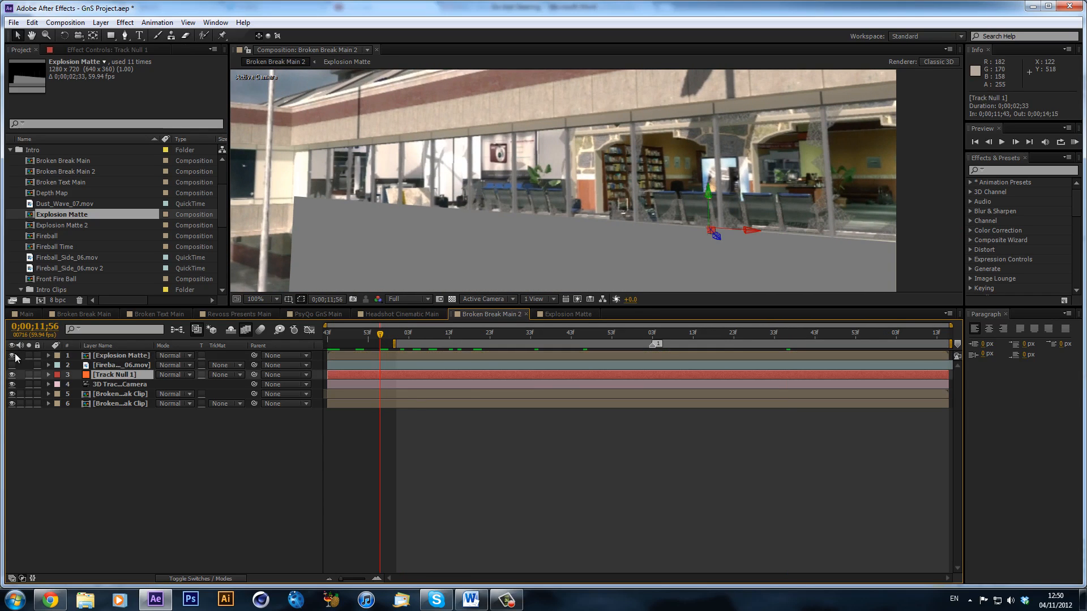
pyautogui.moveTo(130, 355)
pyautogui.mouseDown()
pyautogui.moveTo(131, 365)
pyautogui.moveTo(135, 357)
pyautogui.mouseUp()
pyautogui.click(124, 366)
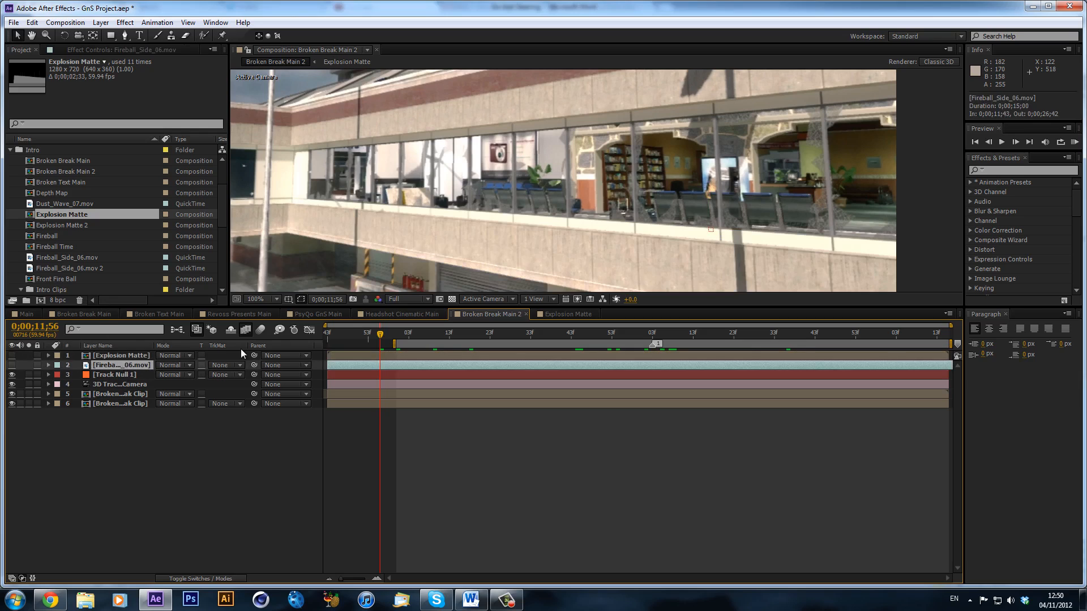
pyautogui.click(339, 336)
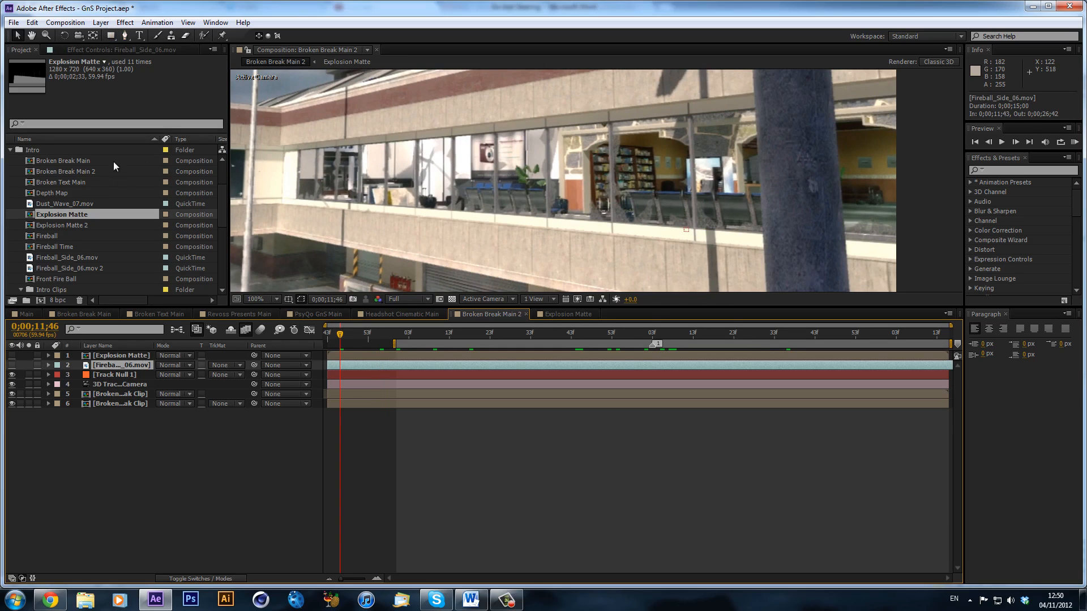
pyautogui.click(100, 23)
pyautogui.click(170, 438)
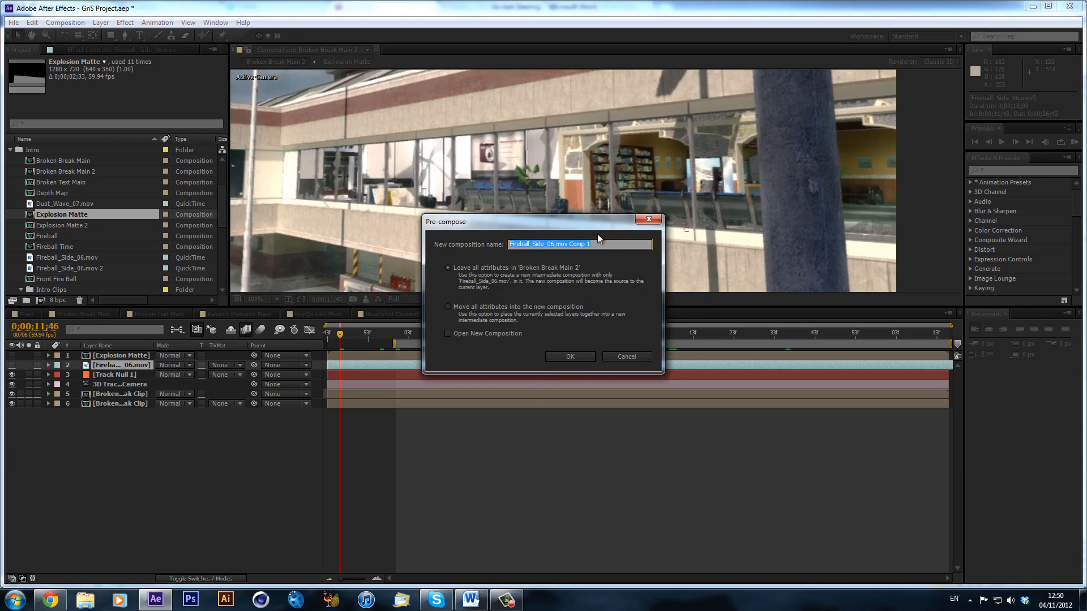
pyautogui.click(528, 305)
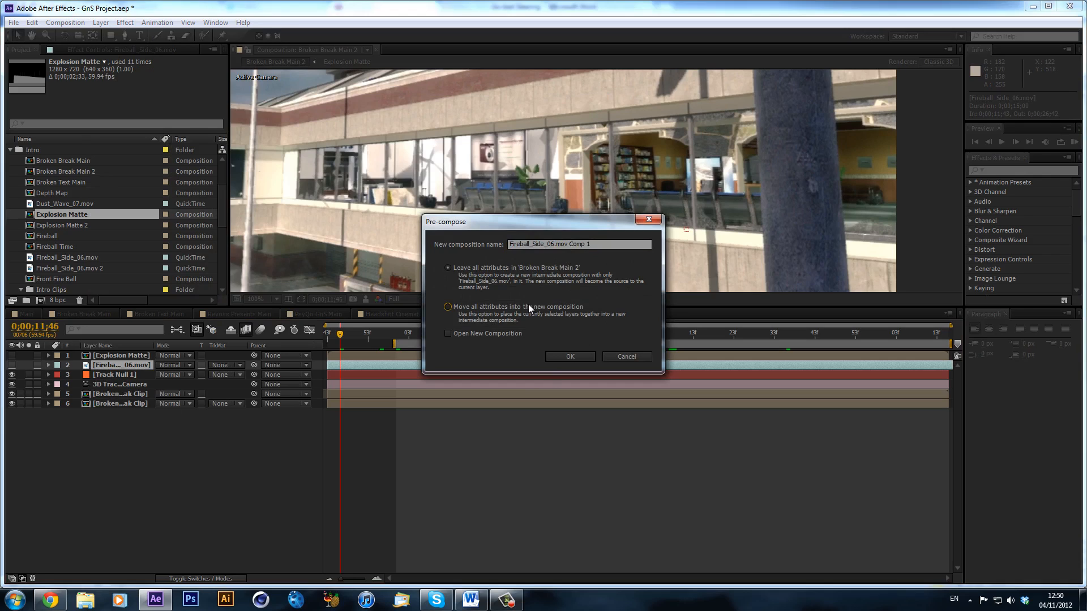
pyautogui.click(570, 356)
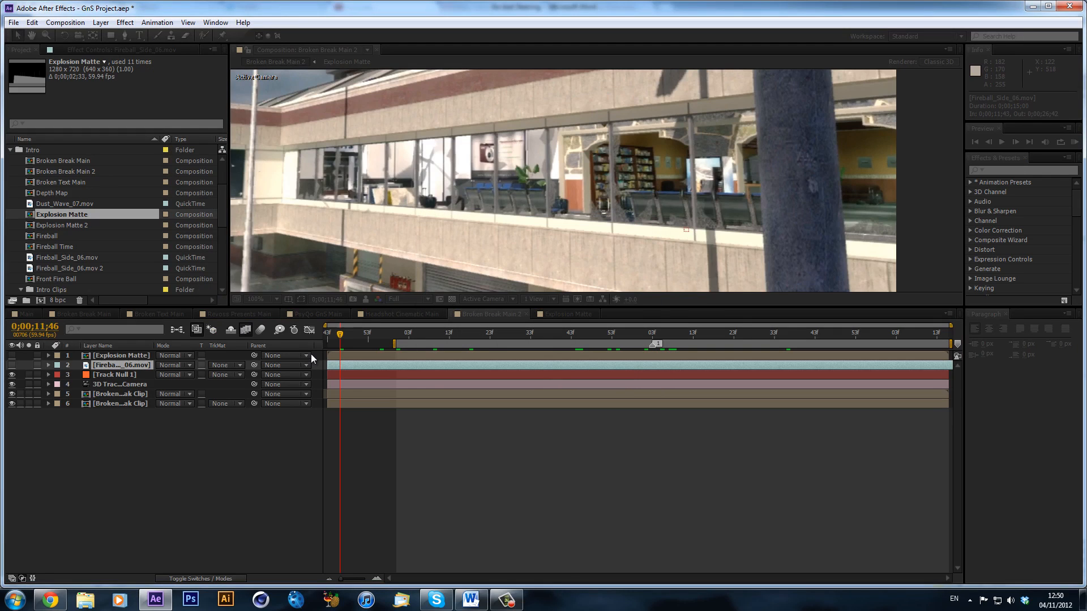
# Open Fireball_Side_06.mov Comp 1 and add Dust_Wave_07.mov from the Intro folder beneath the fireball layer.
pyautogui.doubleClick(402, 366)
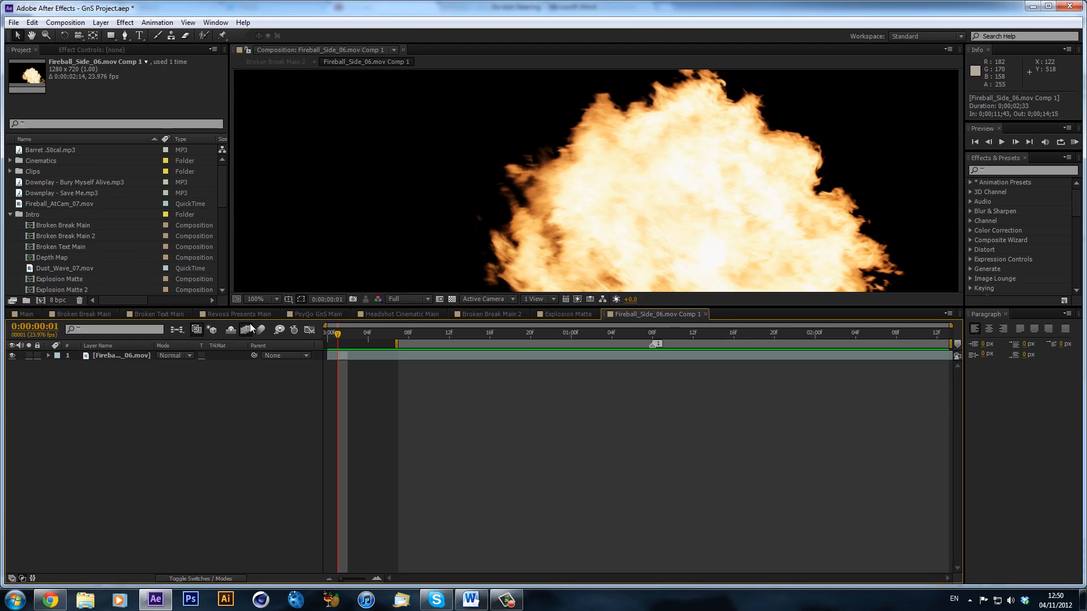
pyautogui.click(269, 296)
pyautogui.click(297, 323)
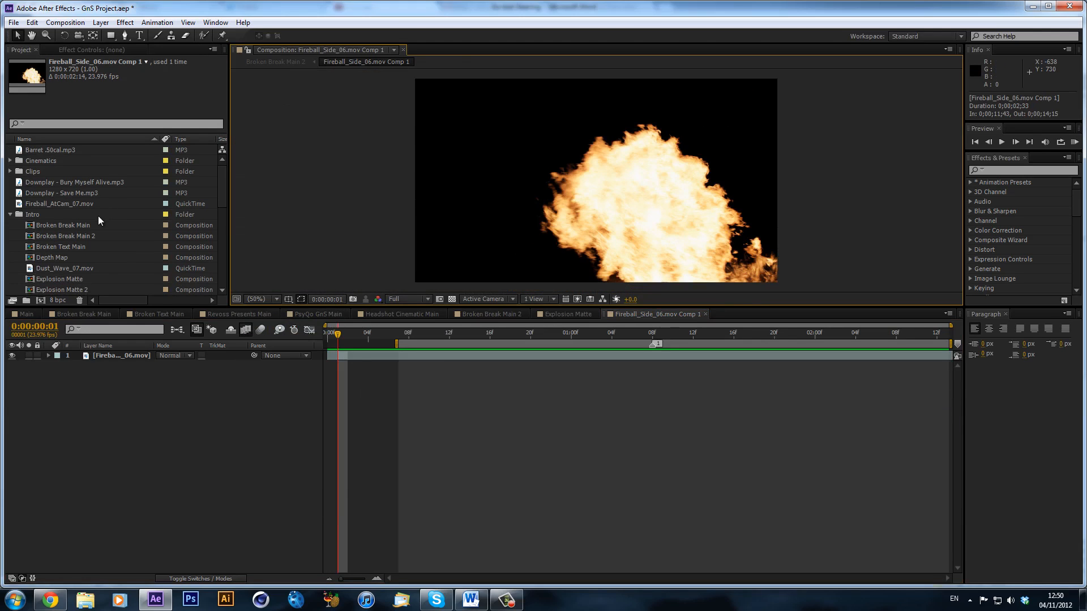
pyautogui.scroll(-1, 103, 216)
pyautogui.click(77, 236)
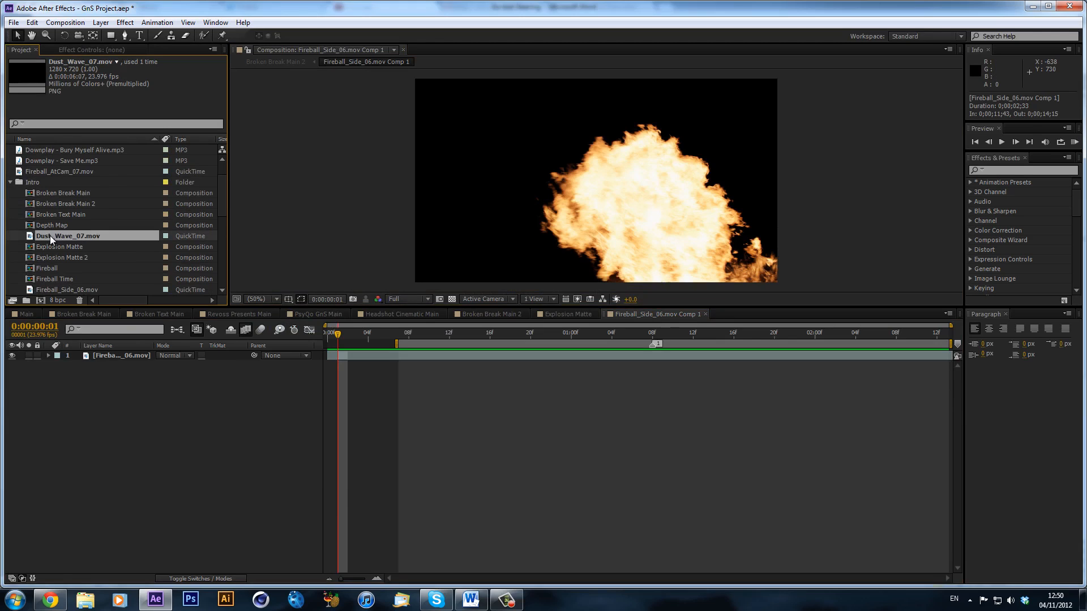
pyautogui.moveTo(50, 236); pyautogui.dragTo(110, 368)
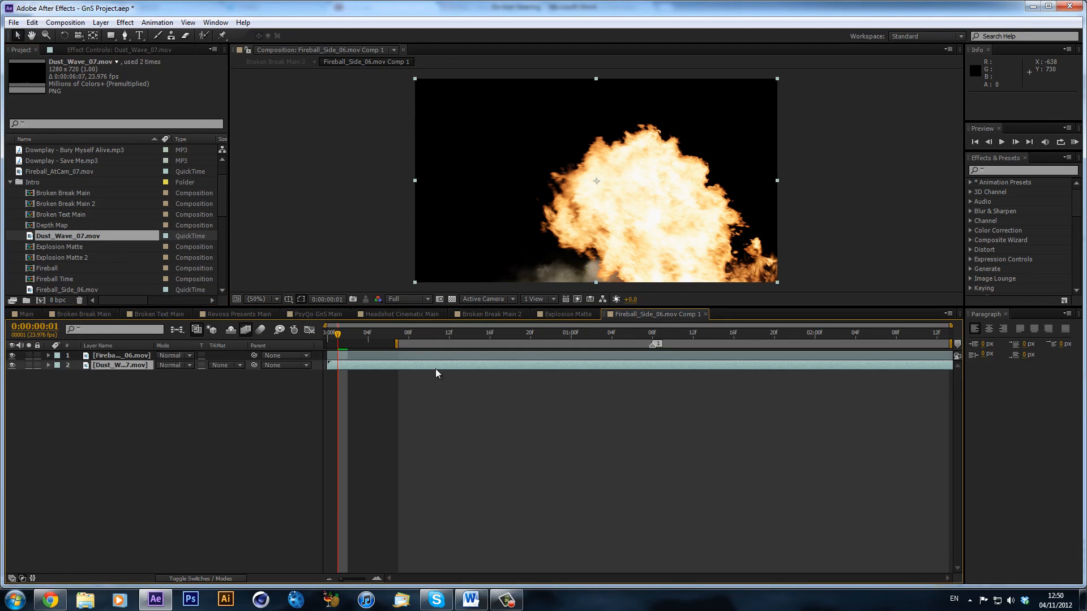
# Move the Dust_Wave_07.mov layer above the fireball layer and set the current time to 0:00:00:07.
pyautogui.moveTo(347, 341); pyautogui.dragTo(437, 353)
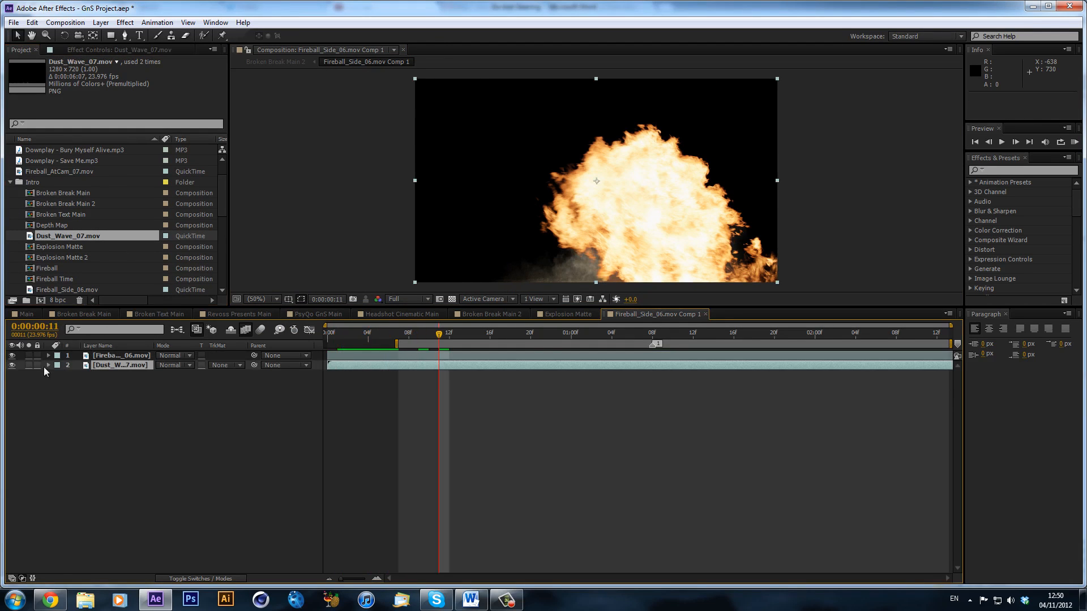
pyautogui.moveTo(141, 367); pyautogui.dragTo(143, 354)
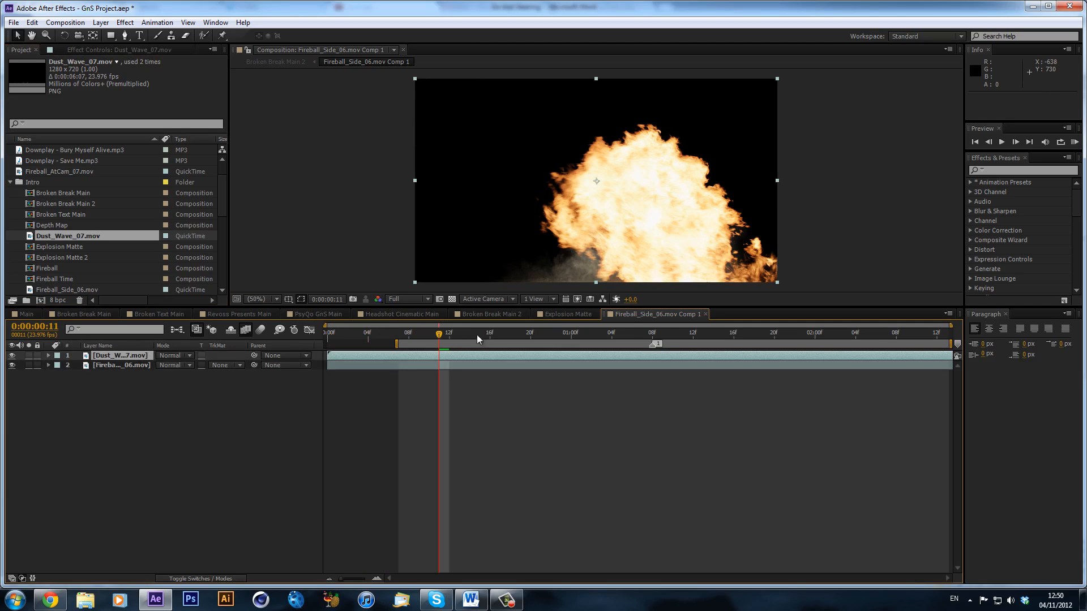
pyautogui.moveTo(451, 334); pyautogui.dragTo(399, 339)
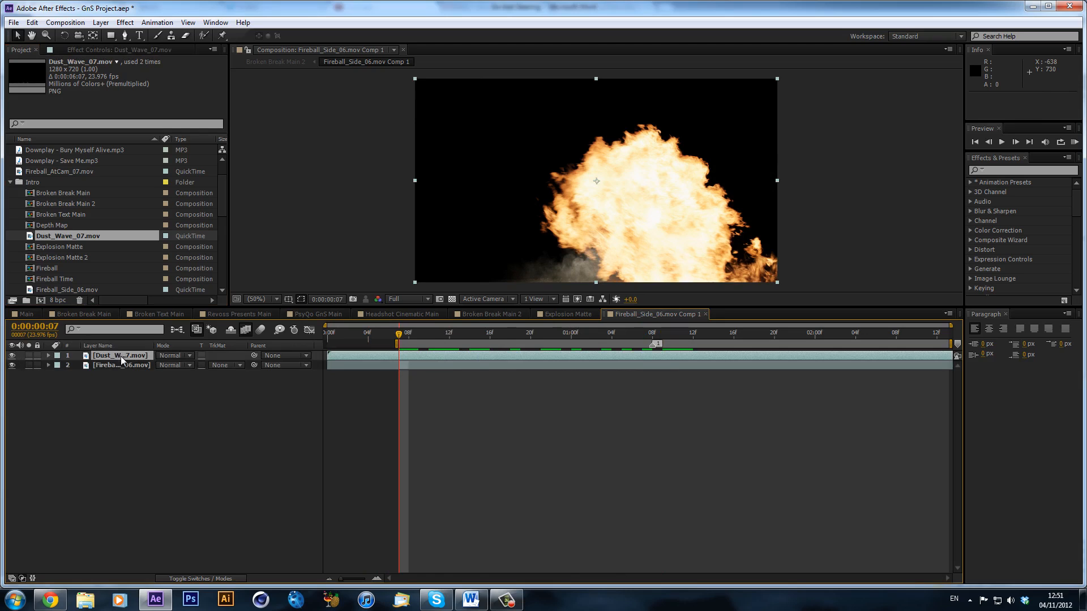
# Move the Dust_Wave_07.mov layer beneath the fireball layer and flip it horizontally.
pyautogui.moveTo(120, 356); pyautogui.dragTo(121, 375)
pyautogui.rightClick(138, 365)
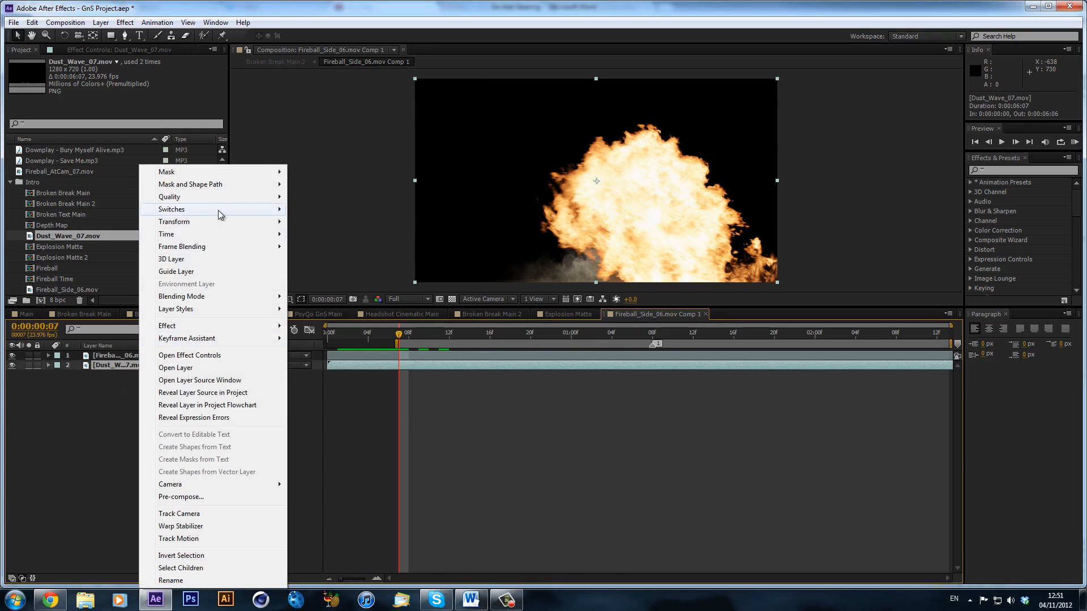
pyautogui.moveTo(206, 223)
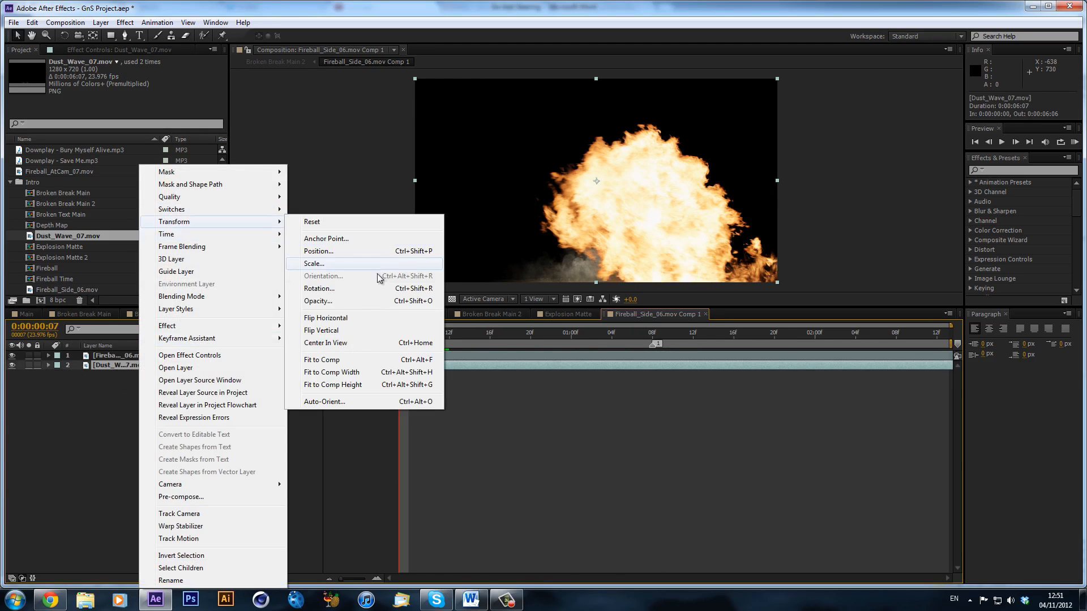
pyautogui.click(360, 318)
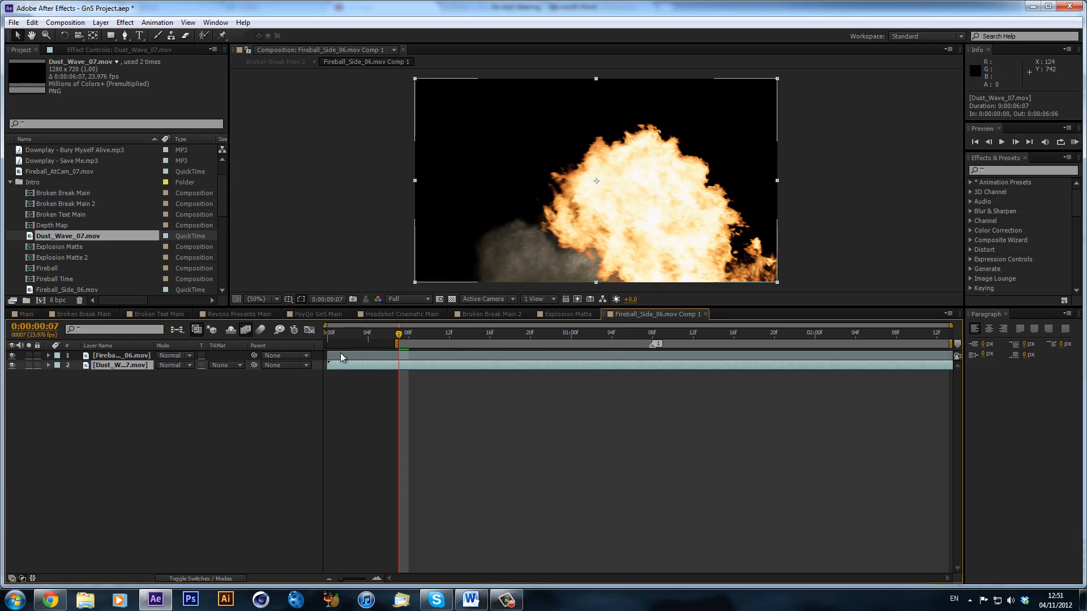
# Reposition the Dust_Wave_07.mov layer behind the fireball at about 1068, 370 and shift its start to 3 frames before the composition begins.
pyautogui.moveTo(568, 236); pyautogui.dragTo(627, 234)
pyautogui.moveTo(432, 336); pyautogui.dragTo(565, 336)
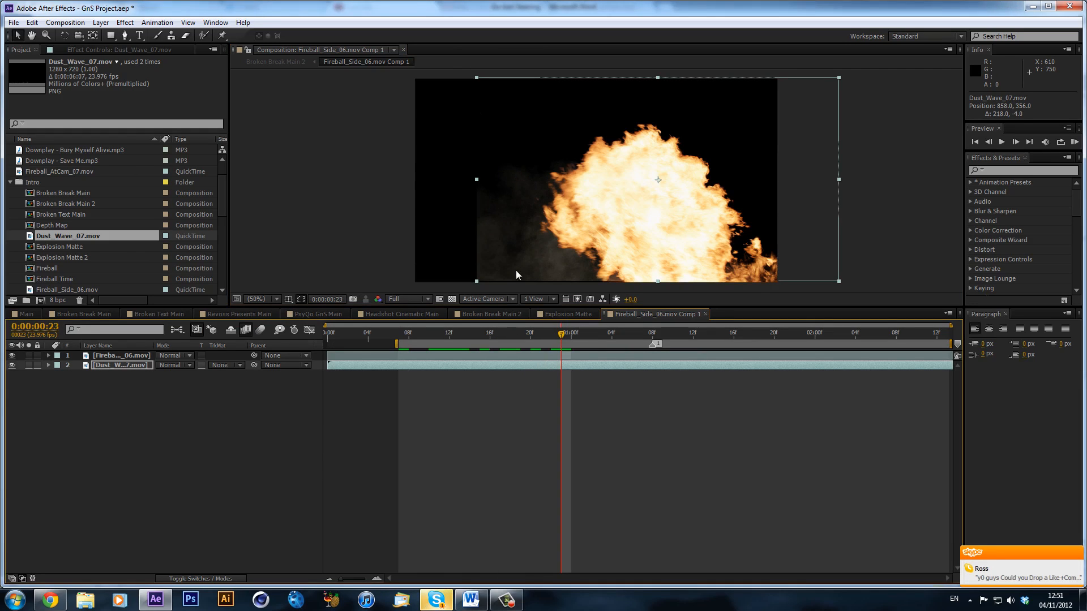
pyautogui.moveTo(537, 253); pyautogui.dragTo(536, 257)
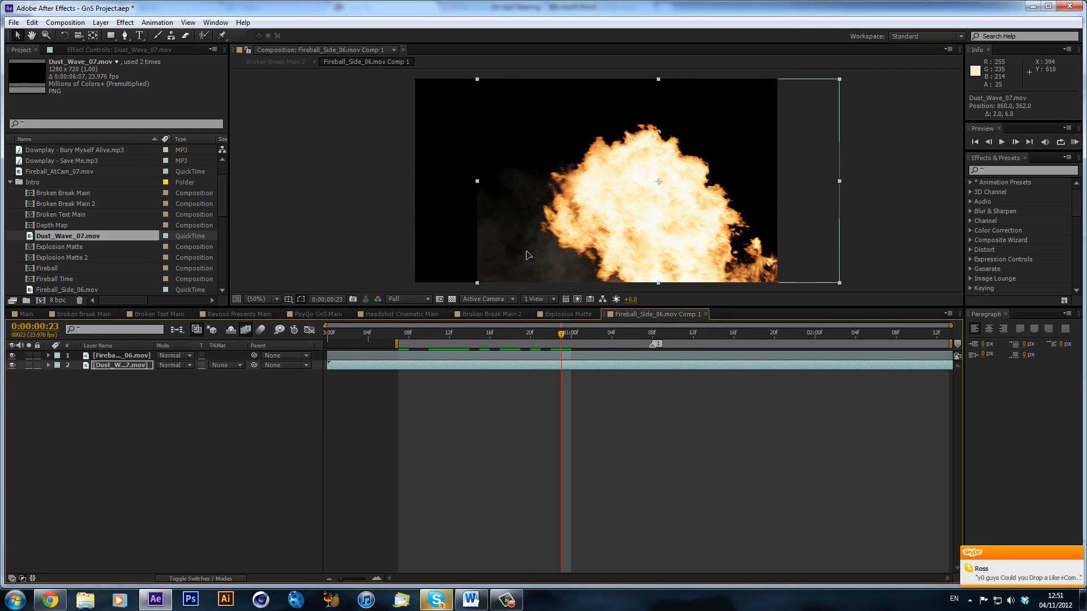
pyautogui.moveTo(407, 367); pyautogui.dragTo(232, 367)
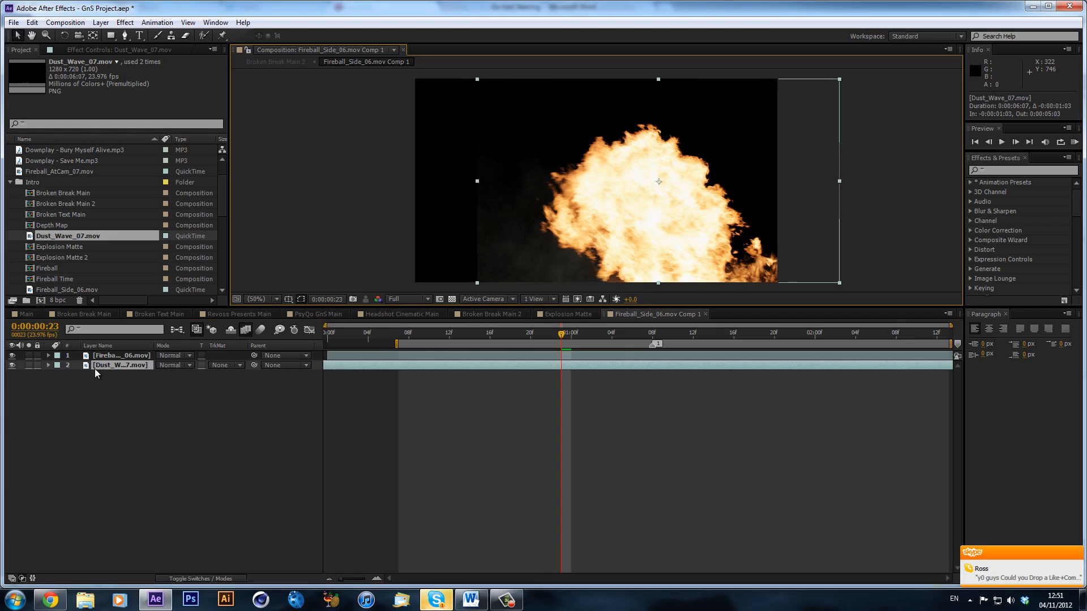
pyautogui.moveTo(332, 376); pyautogui.dragTo(388, 379)
pyautogui.moveTo(567, 225); pyautogui.dragTo(618, 227)
# Draw a narrow rectangular mask over the left edge of the dust layer and feather it by 279 pixels.
pyautogui.click(111, 36)
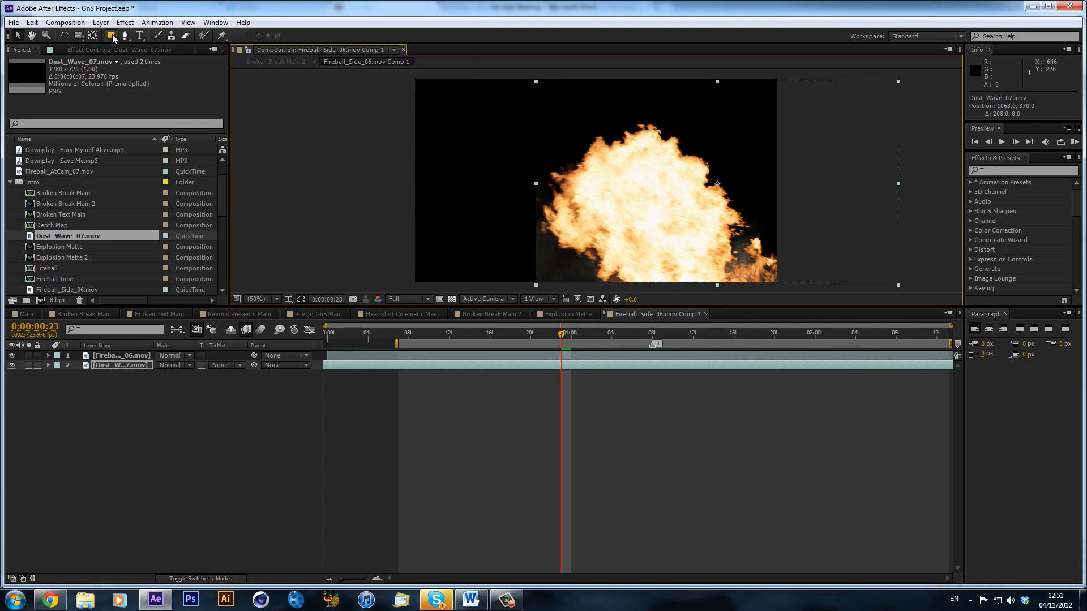
pyautogui.moveTo(517, 105)
pyautogui.mouseDown()
pyautogui.moveTo(548, 146)
pyautogui.moveTo(542, 276)
pyautogui.moveTo(554, 297)
pyautogui.mouseUp()
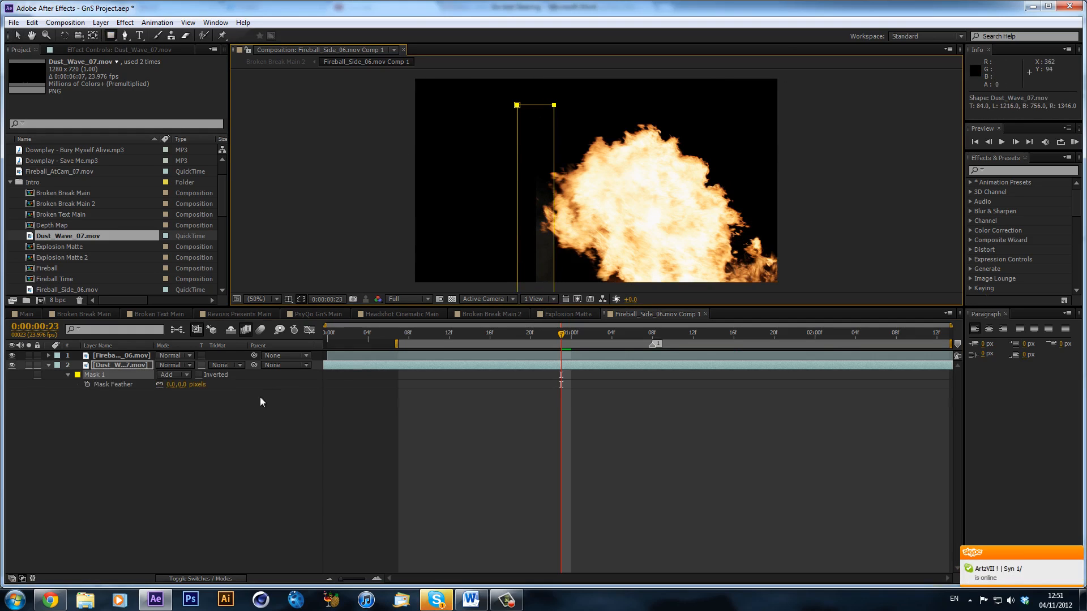
pyautogui.moveTo(170, 385); pyautogui.dragTo(301, 380)
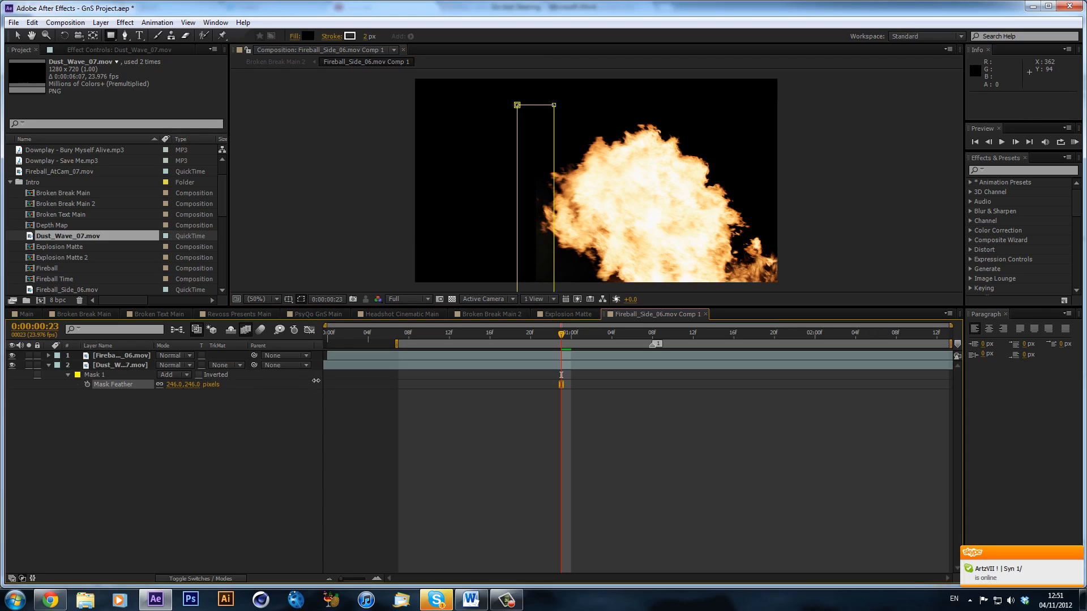
pyautogui.click(490, 333)
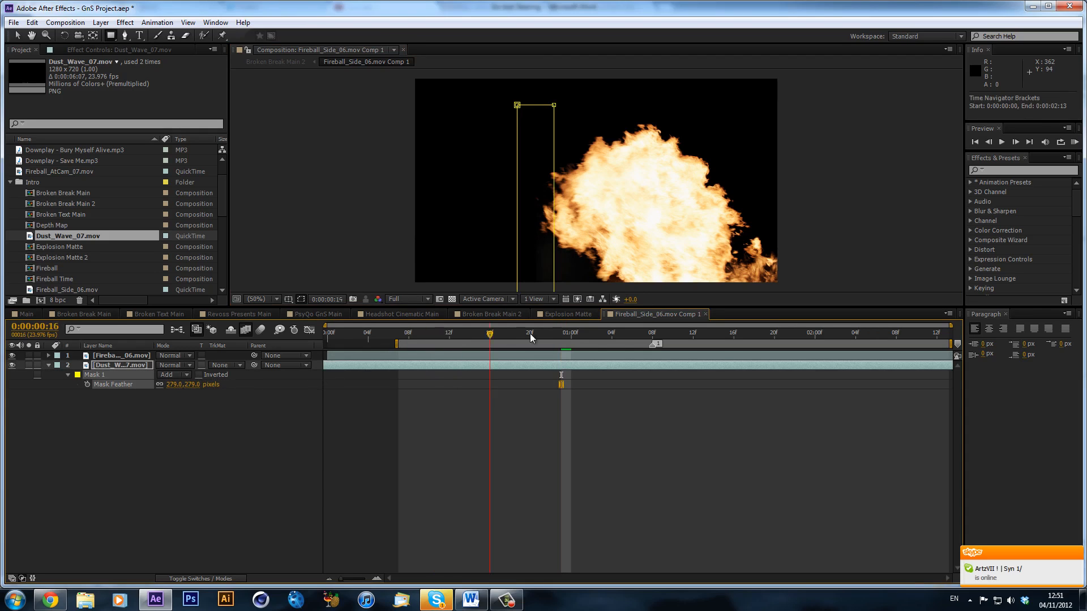
pyautogui.moveTo(718, 346); pyautogui.dragTo(663, 347)
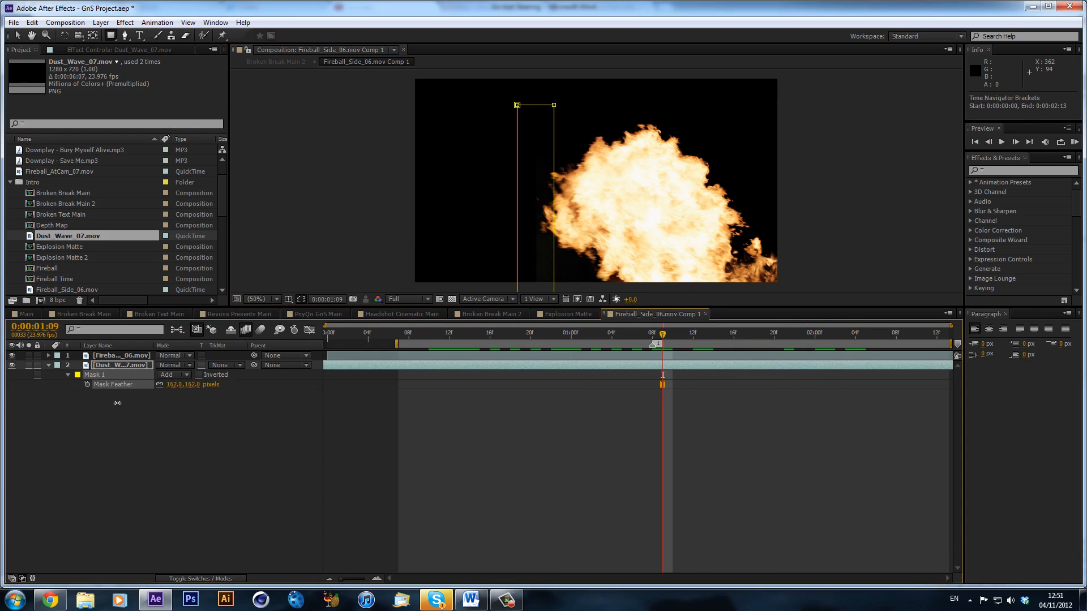
# Set the dust layer's mask mode to Subtract and its feather to 70 pixels.
pyautogui.moveTo(117, 403)
pyautogui.mouseDown()
pyautogui.moveTo(13, 419)
pyautogui.moveTo(123, 416)
pyautogui.mouseUp()
pyautogui.click(173, 375)
pyautogui.click(187, 410)
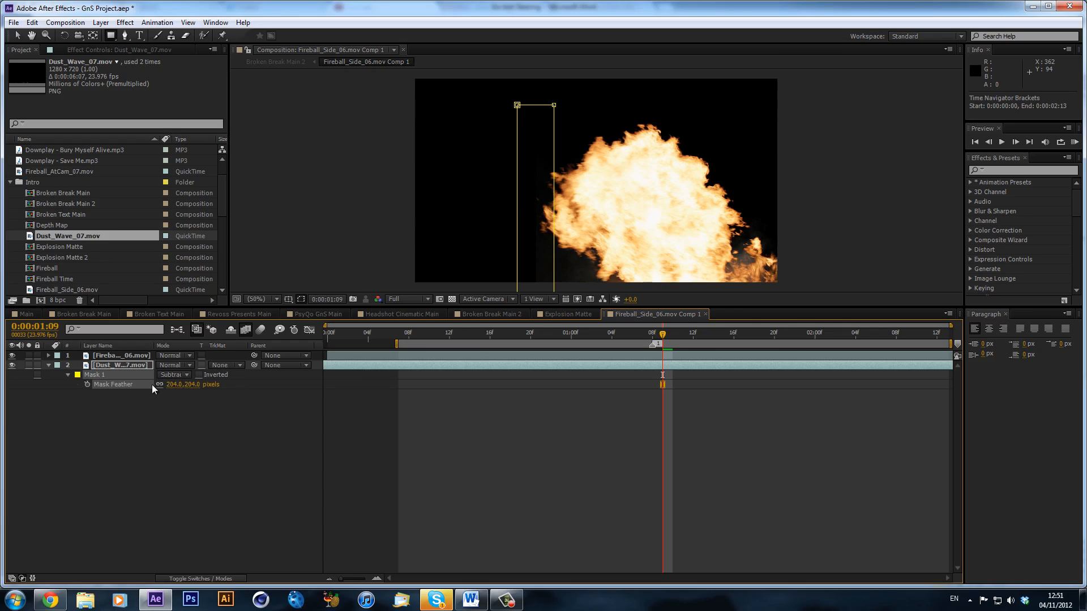
pyautogui.moveTo(141, 396); pyautogui.dragTo(116, 401)
pyautogui.click(366, 469)
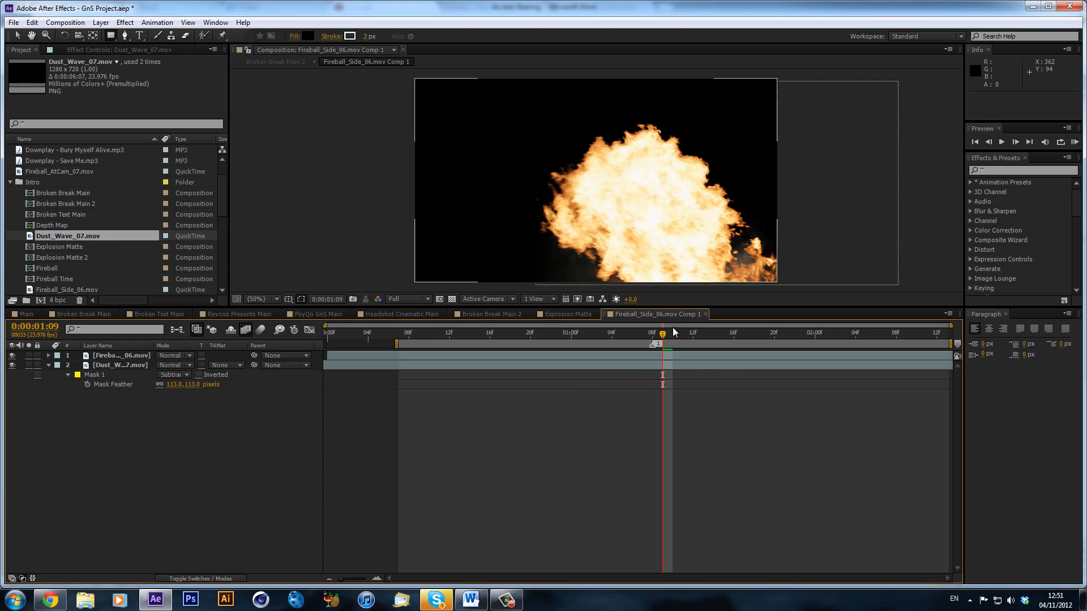
pyautogui.moveTo(170, 384); pyautogui.dragTo(156, 392)
pyautogui.click(556, 438)
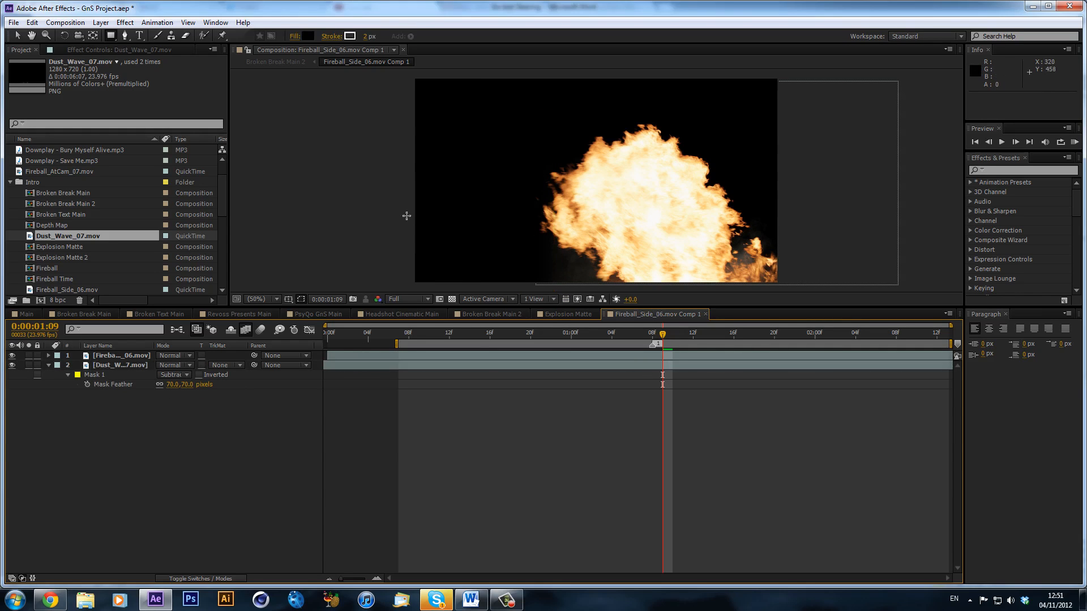
# Freeze the Dust_Wave_07.mov layer on its frame at 0:00:01:03 and preview the composition to check that the dust holds still.
pyautogui.moveTo(324, 341); pyautogui.dragTo(530, 334)
pyautogui.click(582, 365)
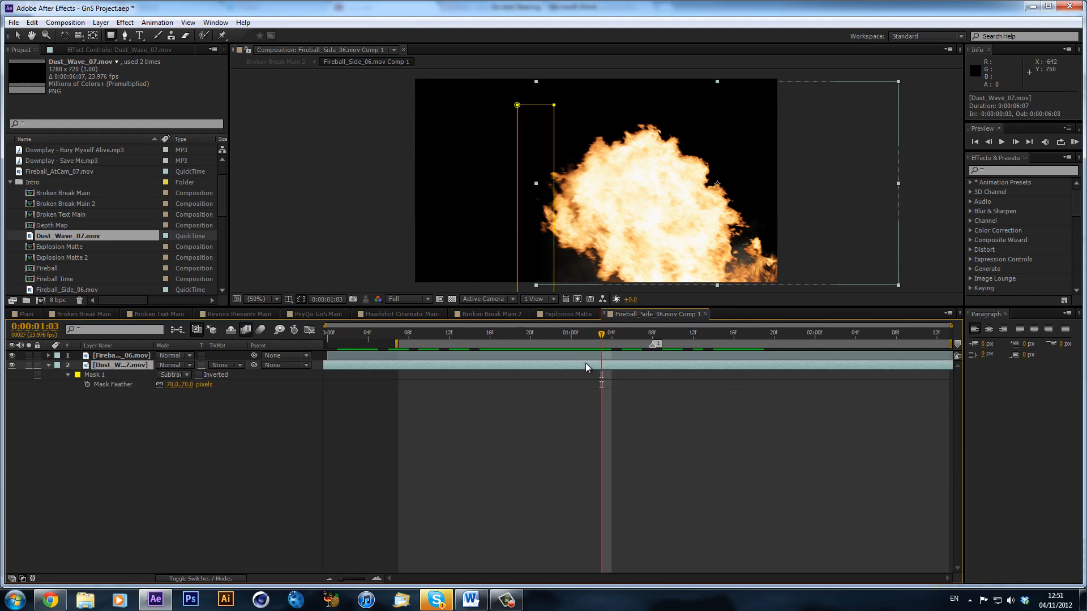
pyautogui.rightClick(587, 362)
pyautogui.moveTo(629, 234)
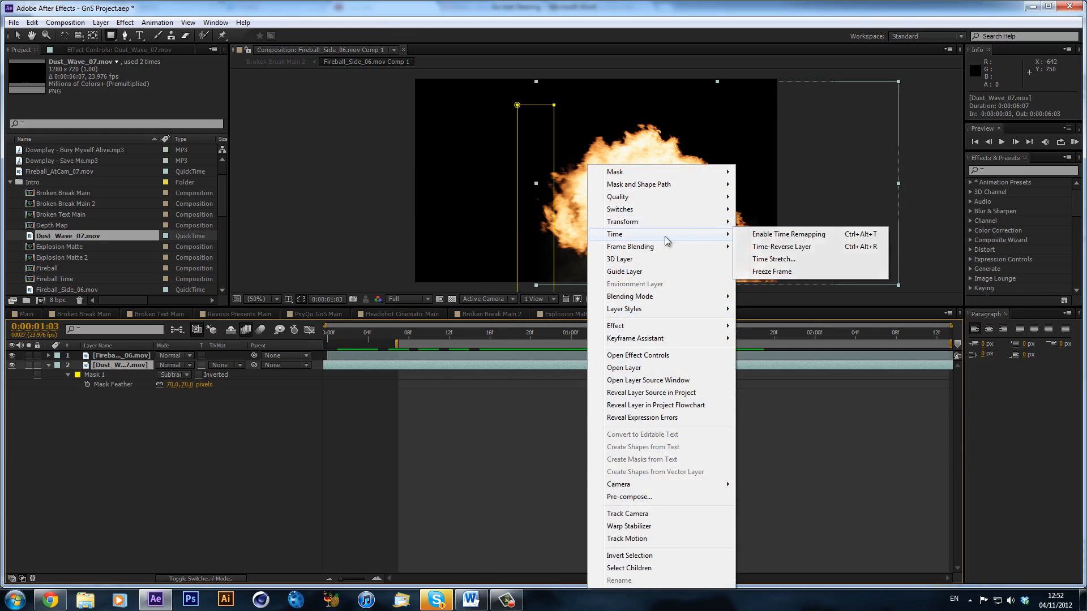
pyautogui.click(781, 271)
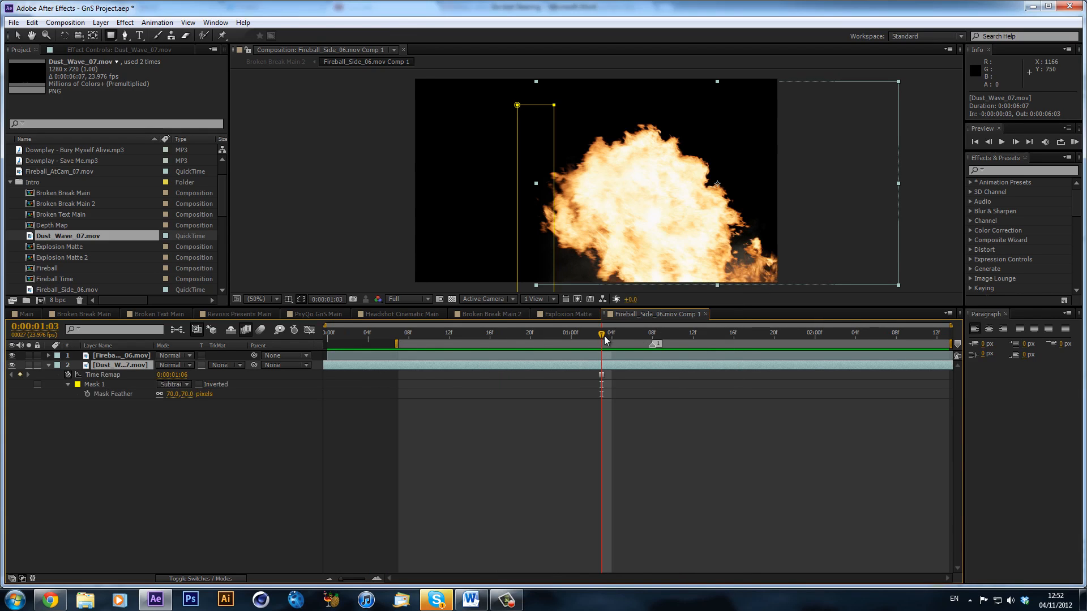
pyautogui.moveTo(603, 335); pyautogui.dragTo(562, 338)
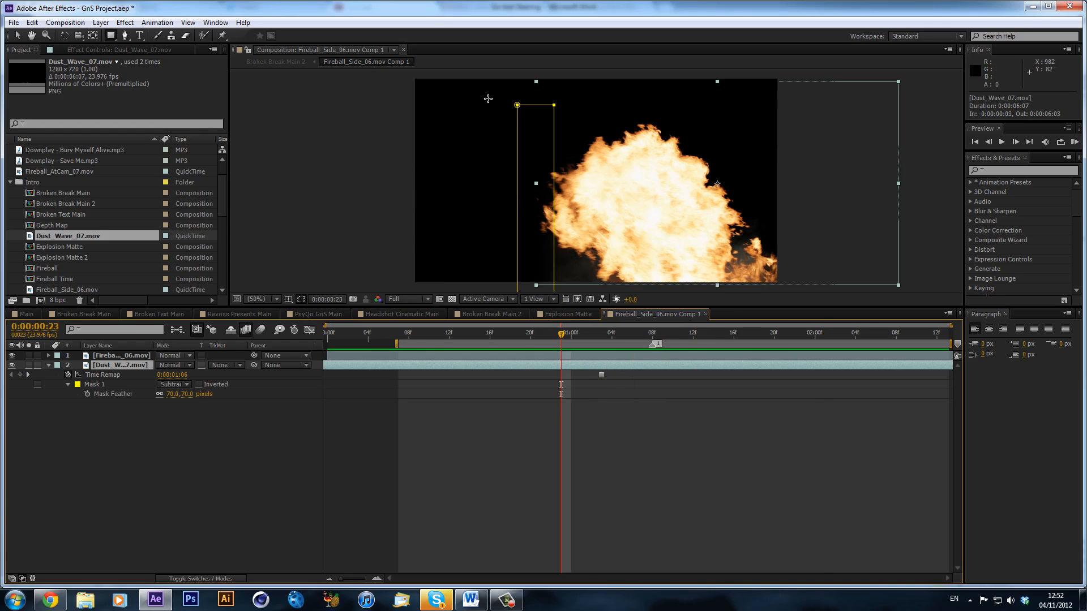
pyautogui.press('space')
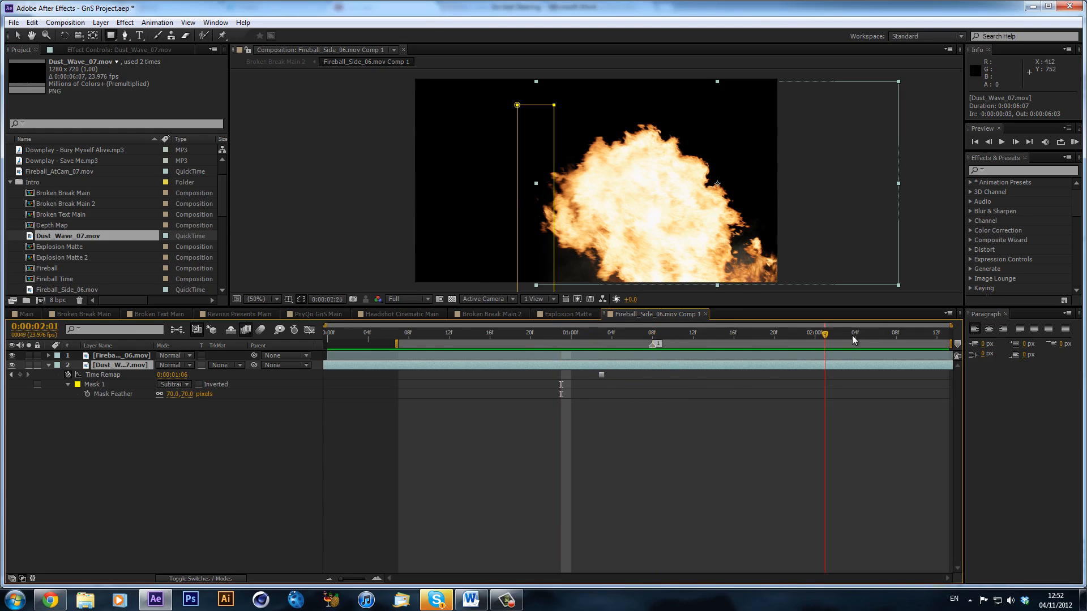
pyautogui.press('space')
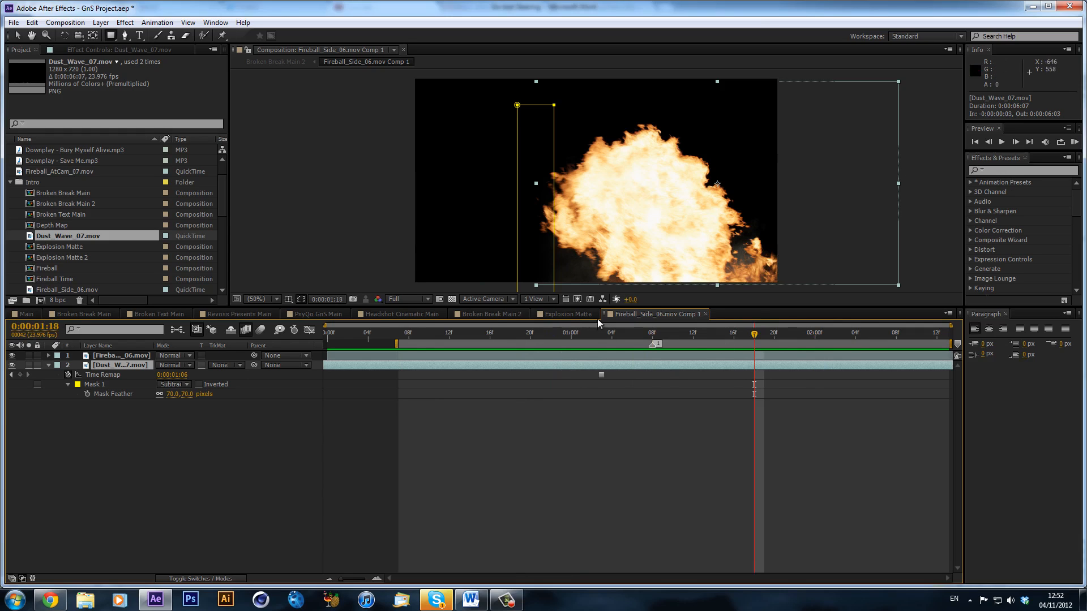
# Return to Broken Break Main 2 and make the Fireball_Side_06.mov Comp 1 layer visible.
pyautogui.click(496, 310)
pyautogui.click(320, 416)
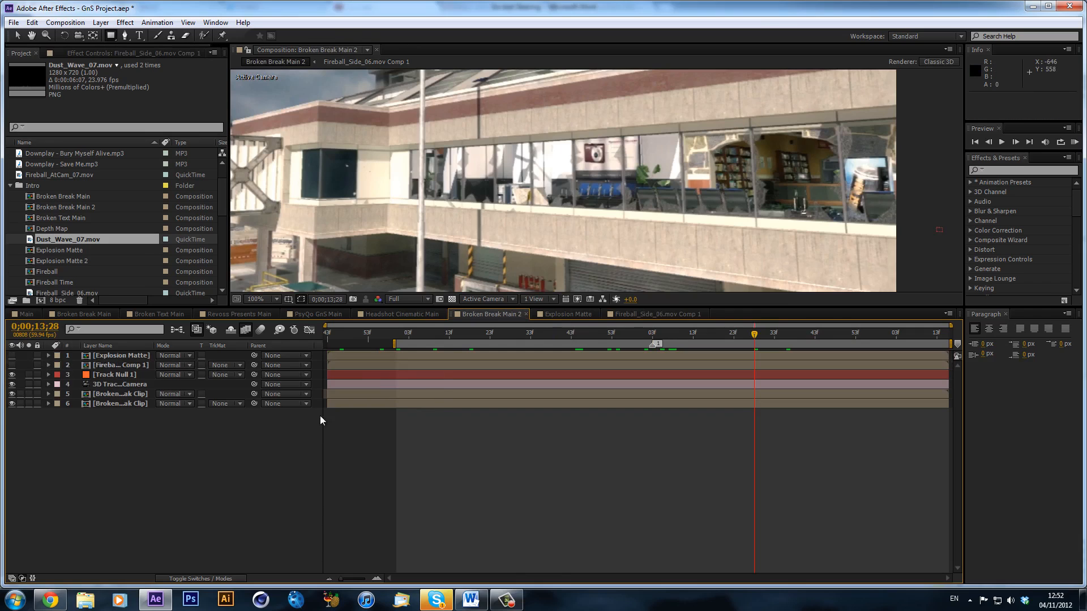
pyautogui.click(11, 366)
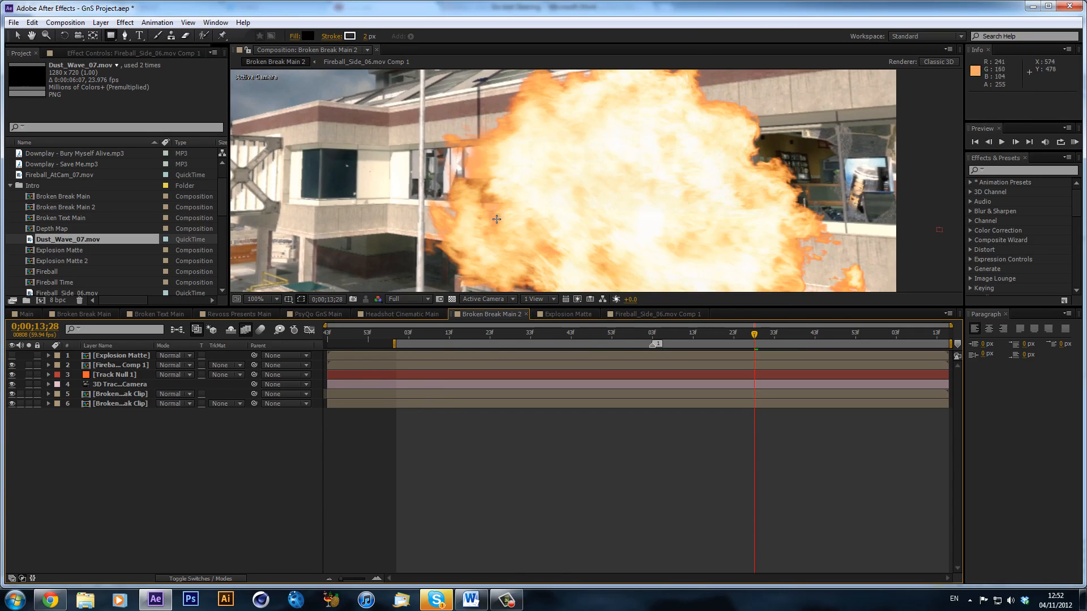
pyautogui.press(',')
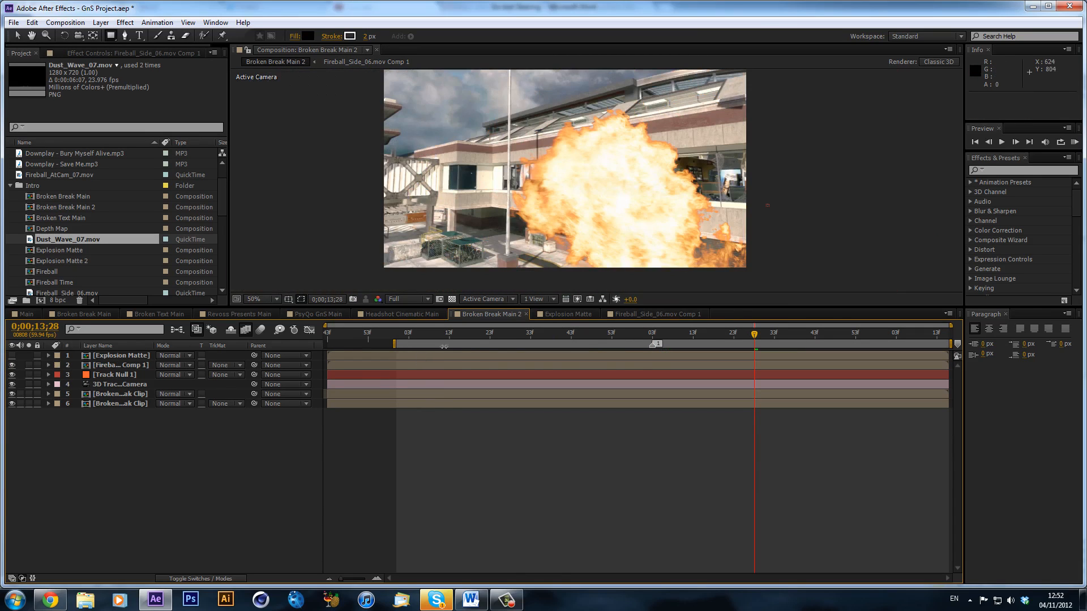
# Turn the Fireball_Side_06.mov Comp 1 layer into a 3D layer and scrub through the shot to 0;00;13;03.
pyautogui.click(644, 365)
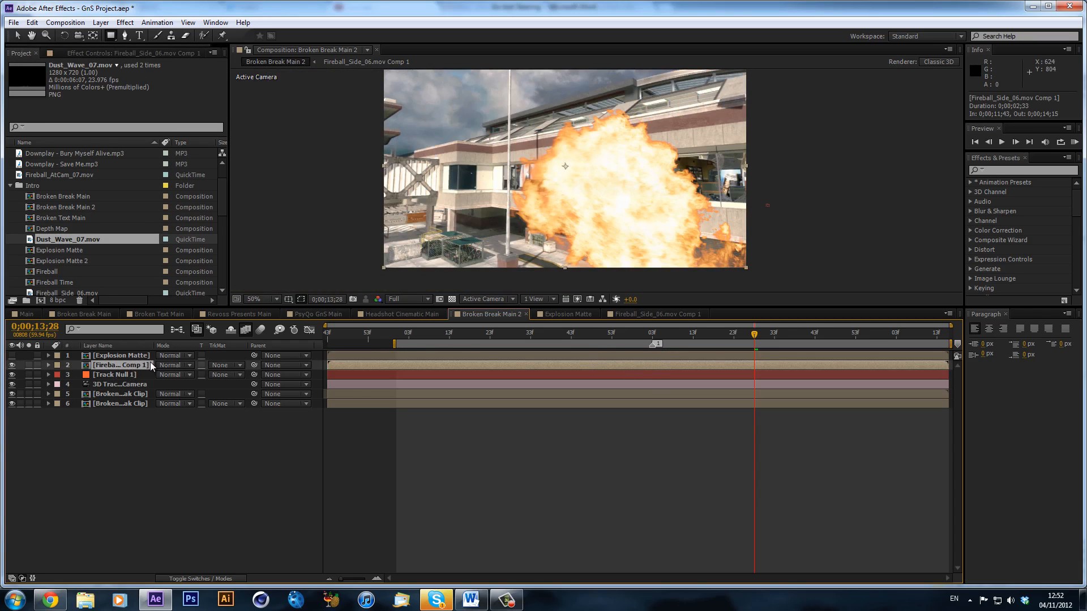
pyautogui.press('F4')
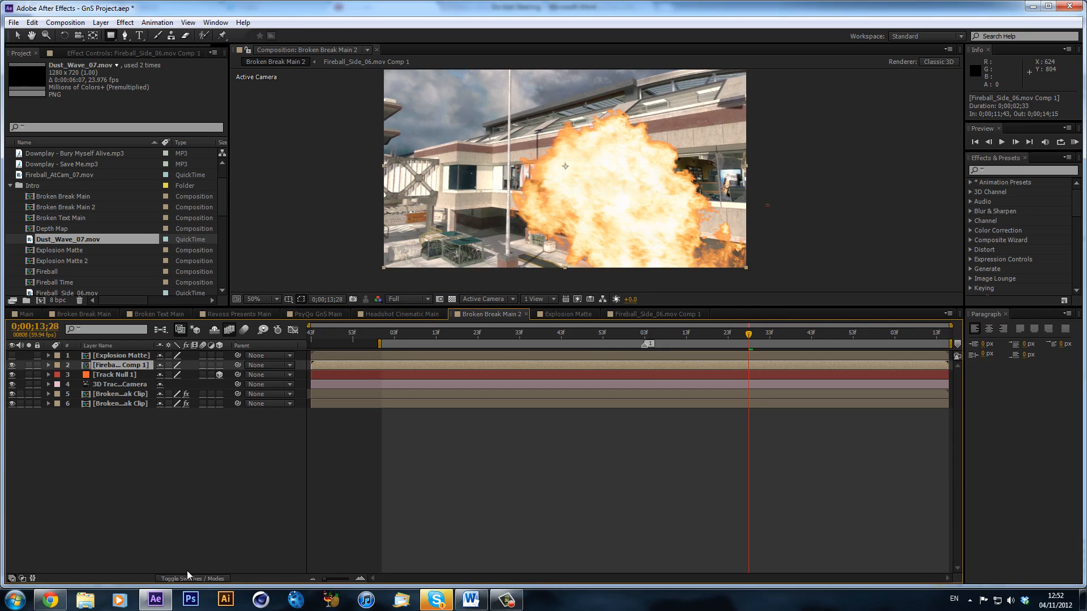
pyautogui.click(219, 365)
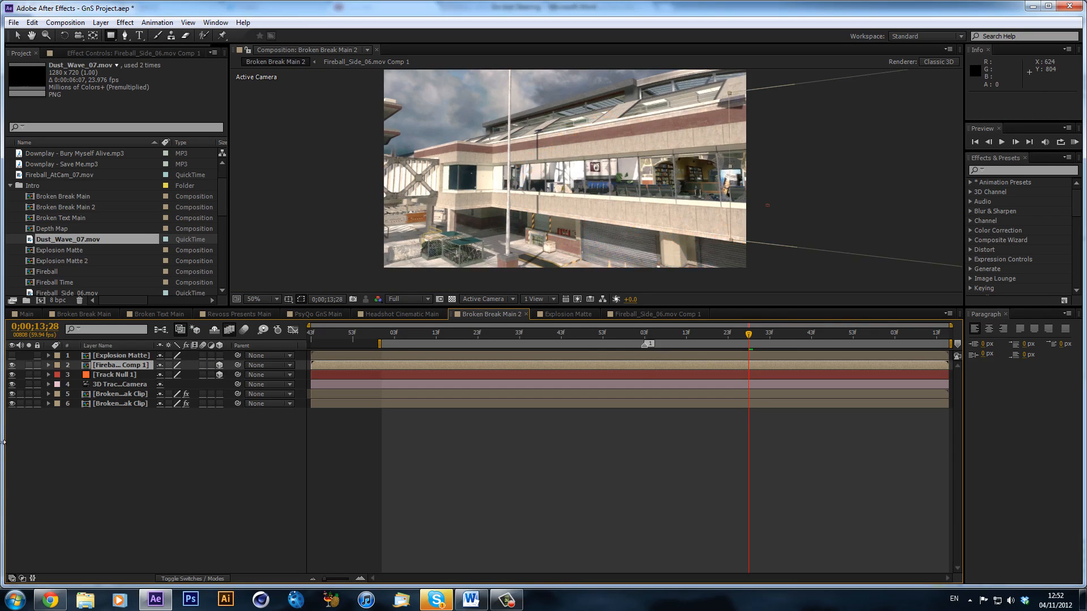
pyautogui.press(',')
pyautogui.press('.')
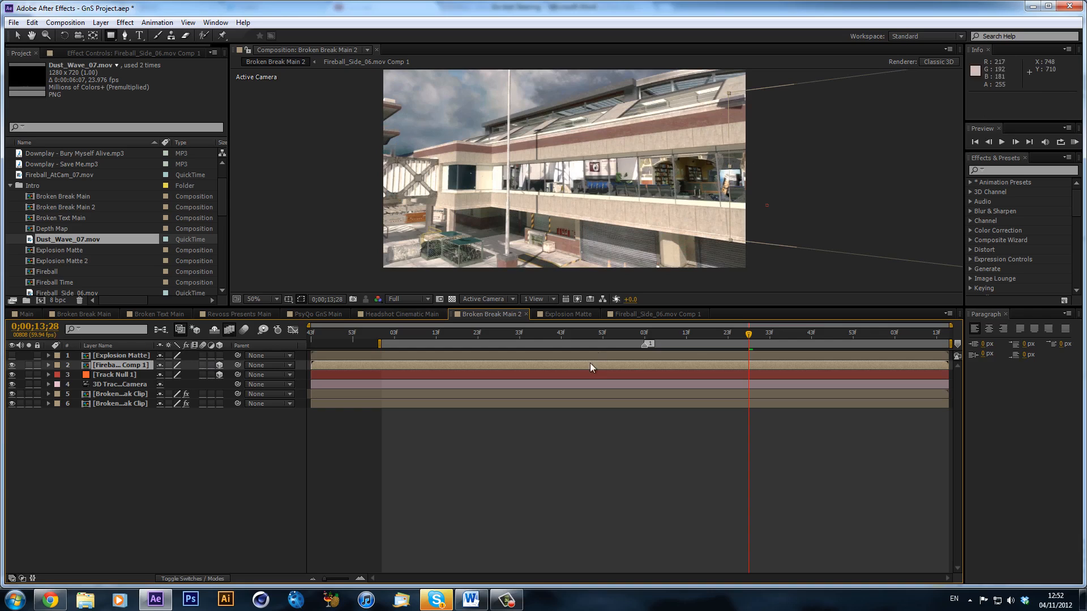
pyautogui.click(17, 37)
pyautogui.moveTo(616, 332); pyautogui.dragTo(678, 331)
pyautogui.moveTo(809, 338); pyautogui.dragTo(644, 367)
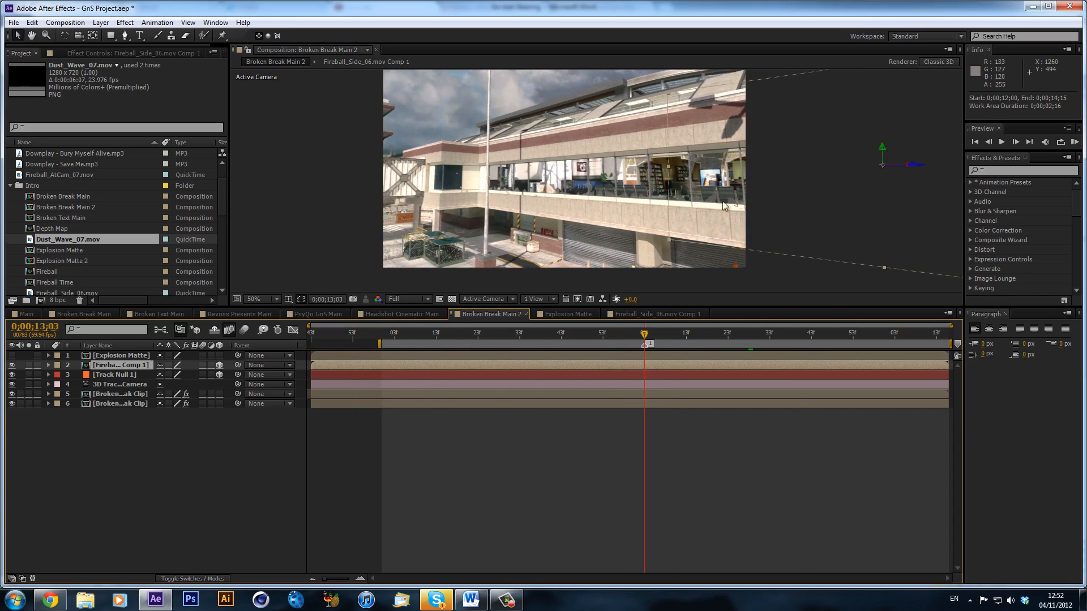
# Delete the bottommost duplicate Broken Break Clip layer, keeping the copy above it with the 3D Camera Tracker effect.
pyautogui.click(129, 394)
pyautogui.click(135, 49)
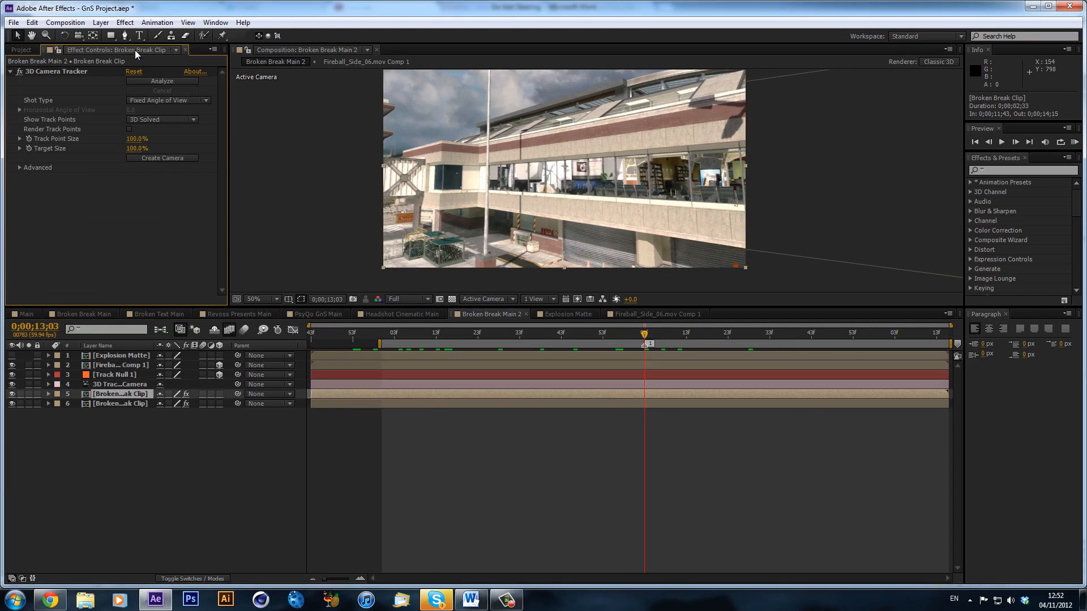
pyautogui.click(106, 403)
pyautogui.press('Delete')
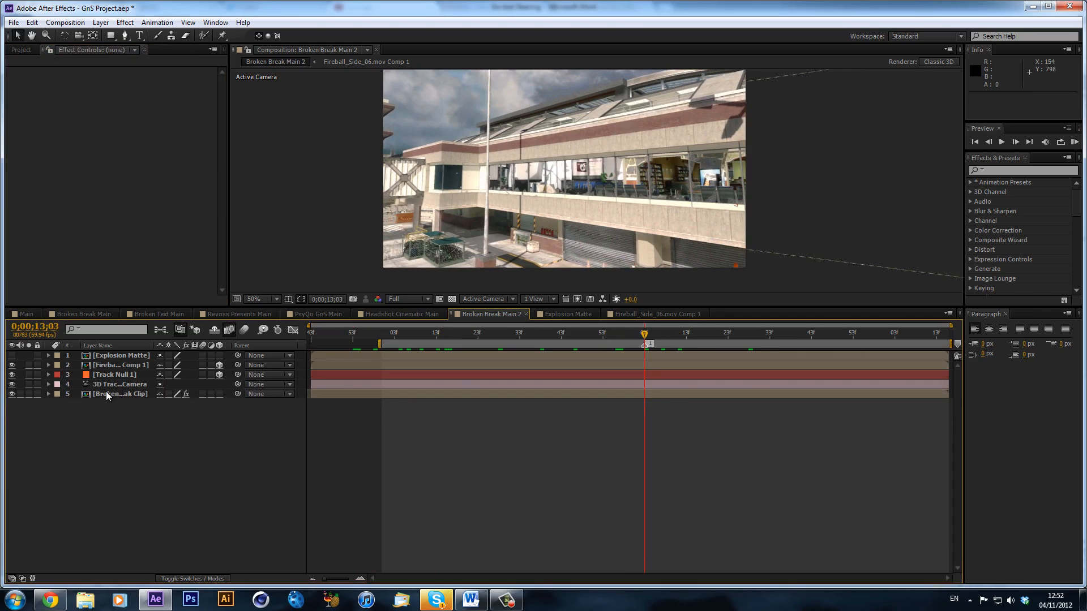
# Create a null and camera from the track point at the base of the window pillar at 0;00;12;45, and select the new camera layer.
pyautogui.click(111, 394)
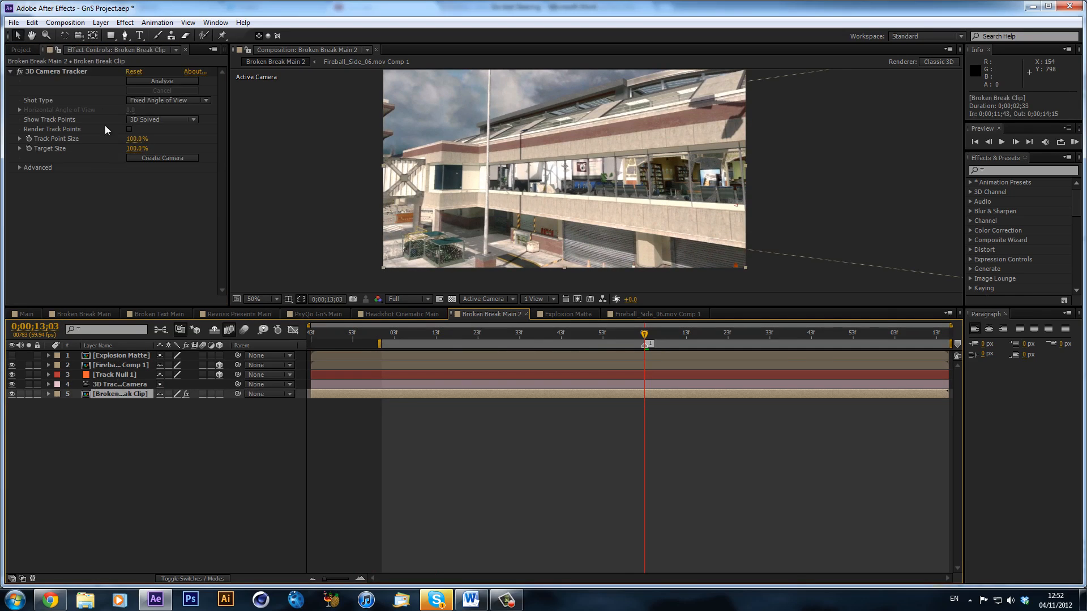
pyautogui.click(87, 68)
pyautogui.press('.')
pyautogui.moveTo(691, 193); pyautogui.dragTo(448, 195)
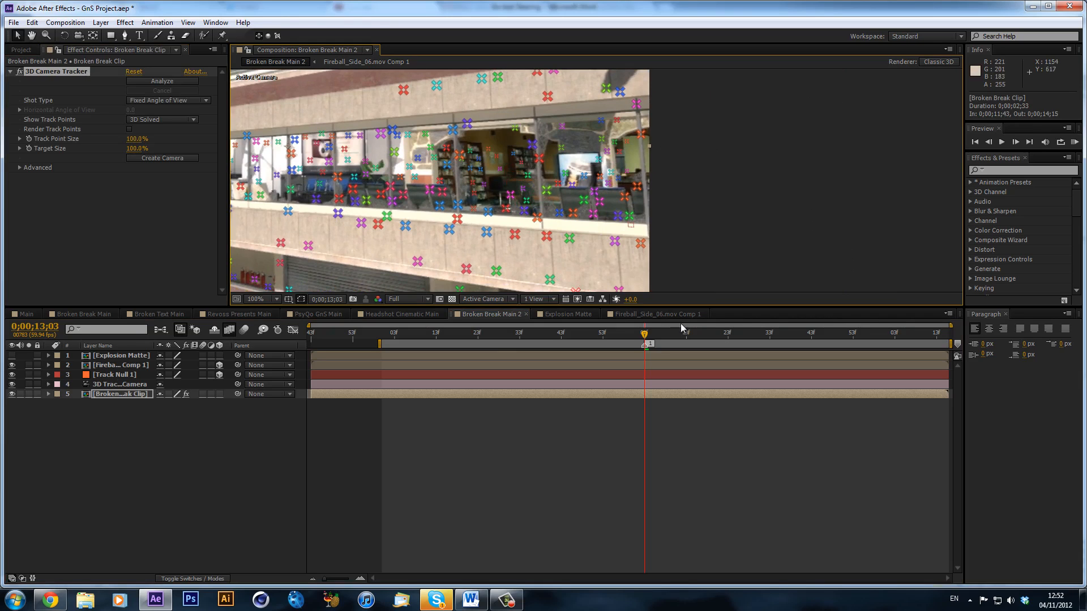
pyautogui.moveTo(645, 334); pyautogui.dragTo(570, 334)
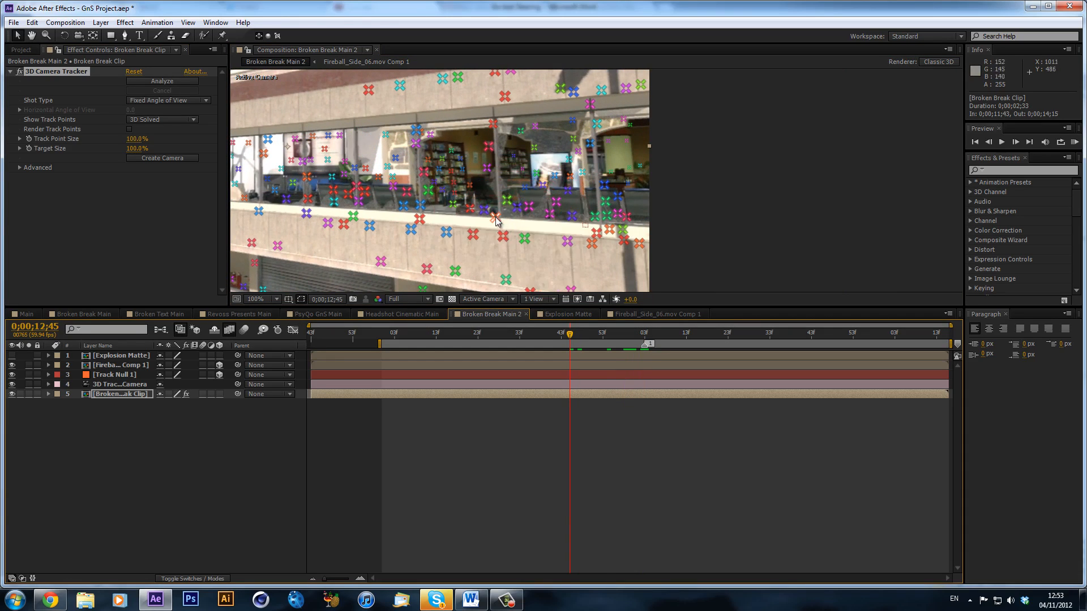
pyautogui.rightClick(494, 216)
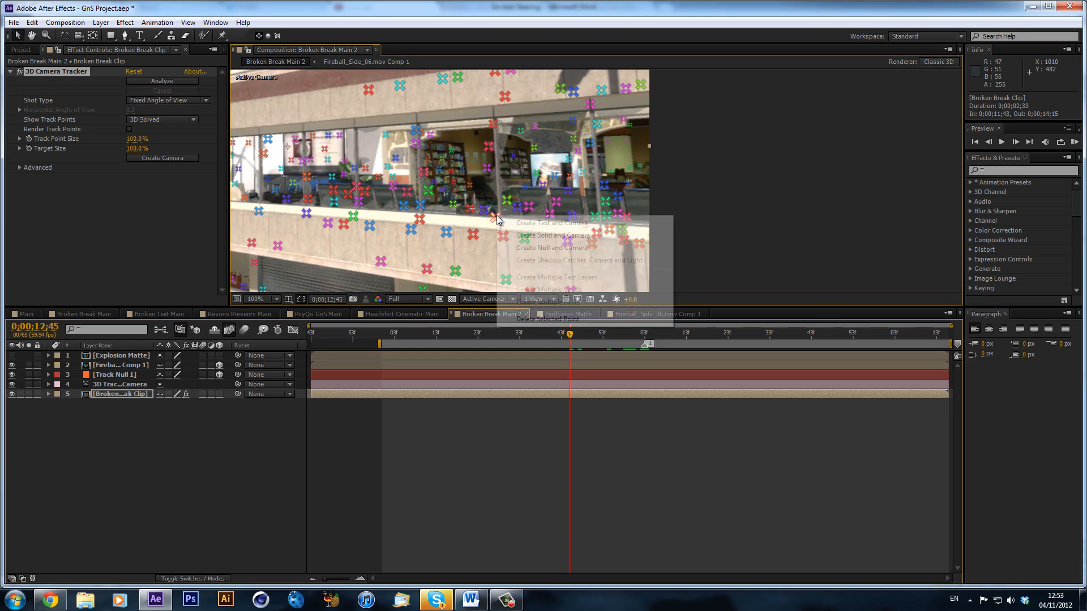
pyautogui.click(540, 249)
pyautogui.click(120, 364)
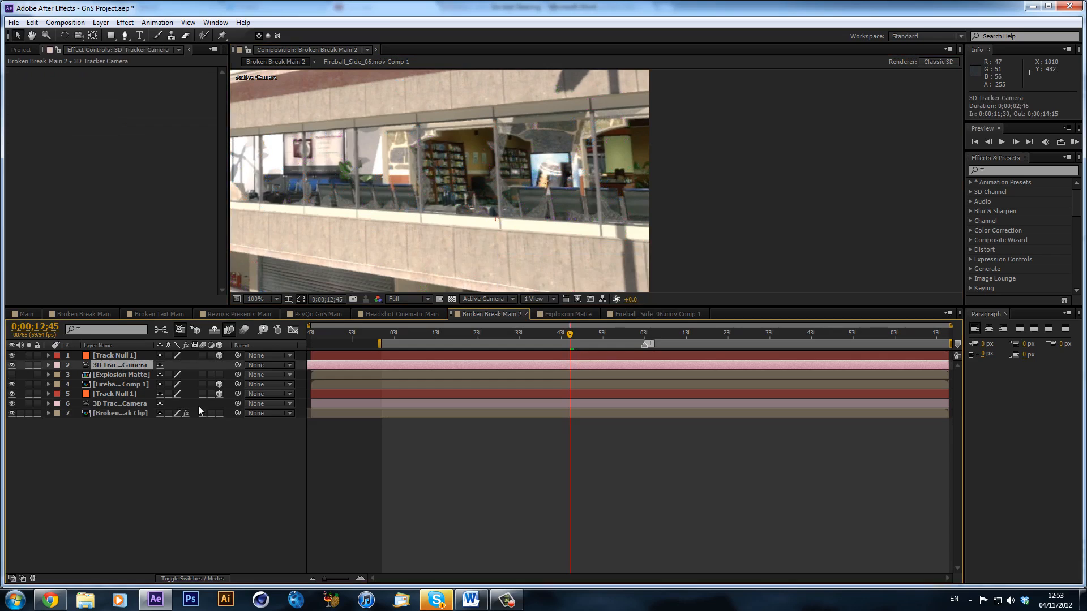
# Delete the newly added 3D Tracker Camera and the older Track Null 1, and move the remaining Track Null 1 below the fireball layer.
pyautogui.press('Delete')
pyautogui.click(98, 385)
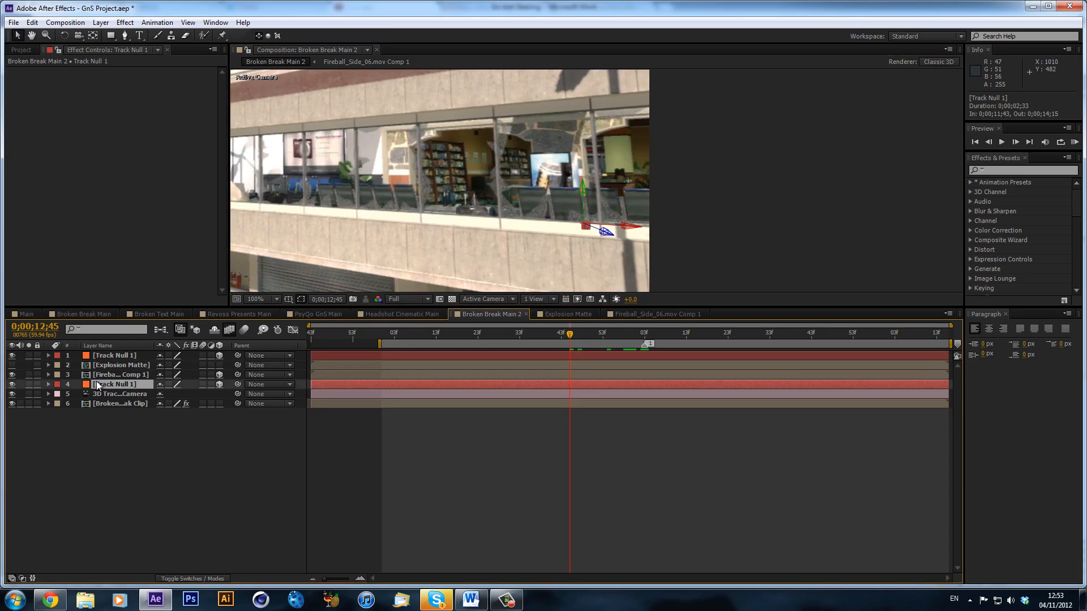
pyautogui.press('Delete')
pyautogui.moveTo(111, 357); pyautogui.dragTo(105, 378)
# At 0;00;12;14, copy the Position of Track Null 1 onto the Fireball_Side_06.mov Comp 1 layer.
pyautogui.click(416, 338)
pyautogui.moveTo(415, 338); pyautogui.dragTo(432, 357)
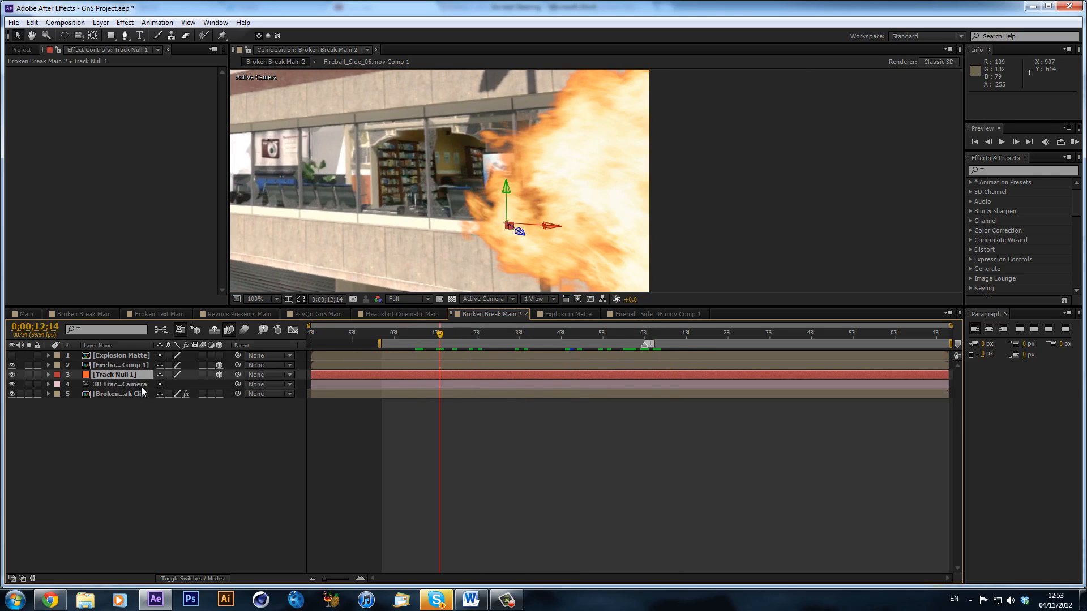
pyautogui.press('p')
pyautogui.click(92, 385)
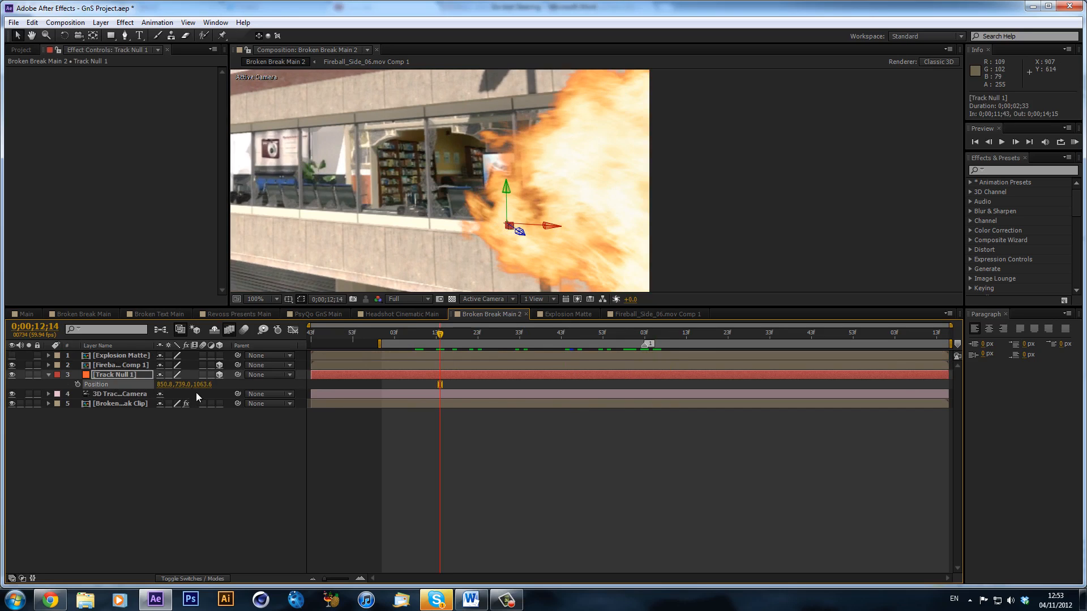
pyautogui.click(127, 365)
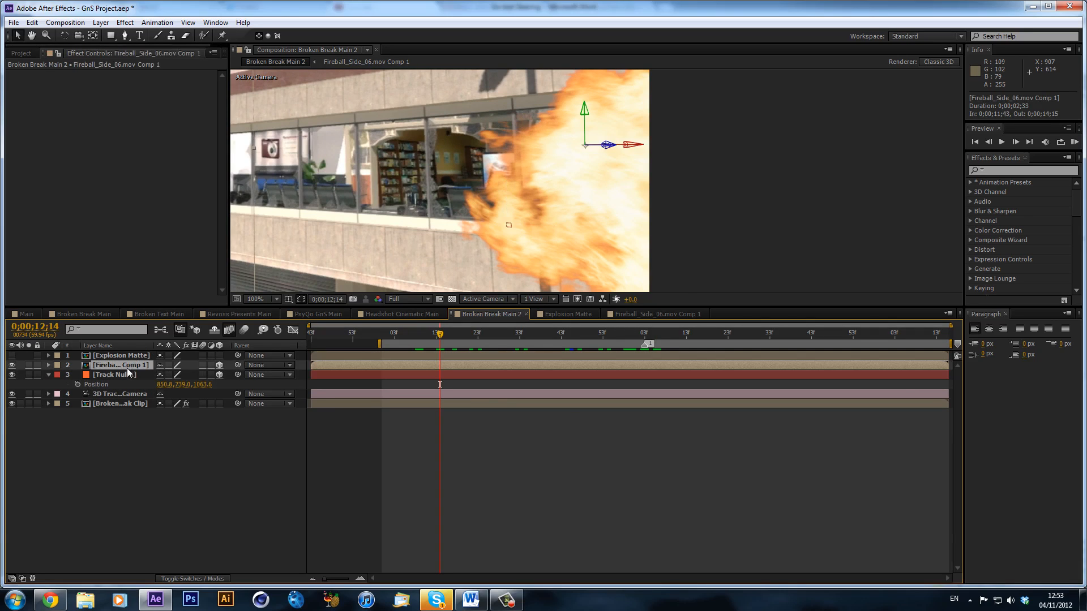
pyautogui.hotkey('ctrl', 'v')
pyautogui.click(531, 440)
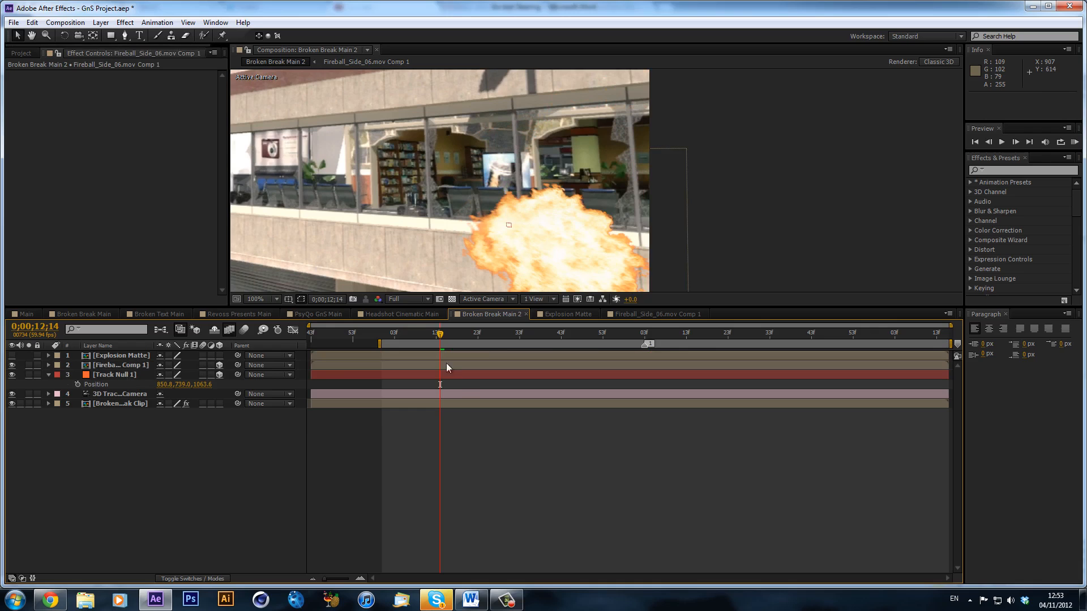
# Show the whole frame and check how the fireball tracks with the building between 0;00;11;43 and 0;00;13;05.
pyautogui.click(260, 298)
pyautogui.click(269, 441)
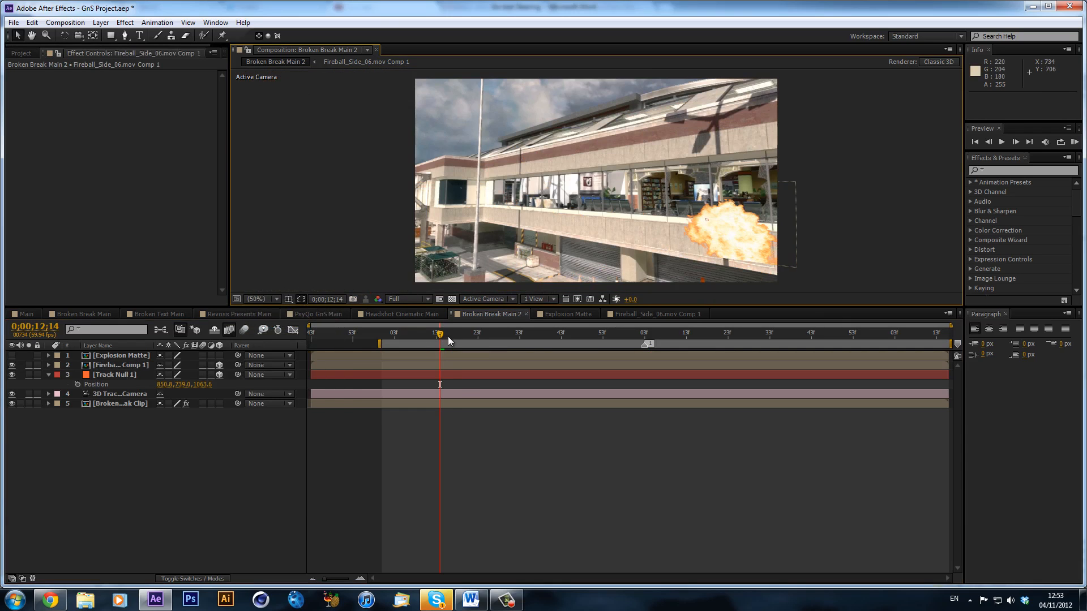
pyautogui.moveTo(449, 340); pyautogui.dragTo(327, 334)
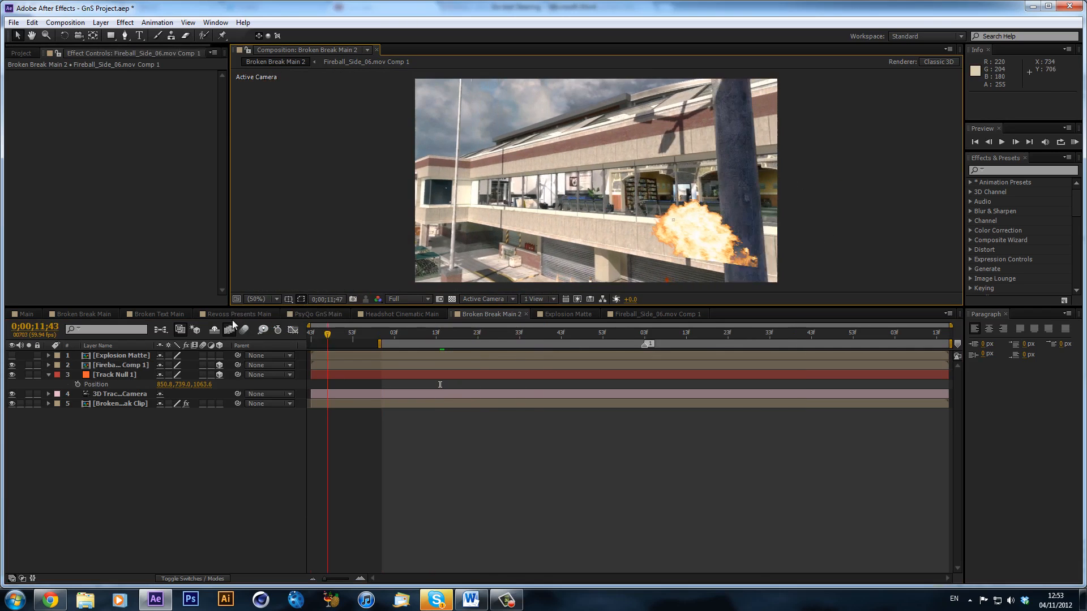
pyautogui.moveTo(233, 324); pyautogui.dragTo(420, 336)
pyautogui.click(649, 342)
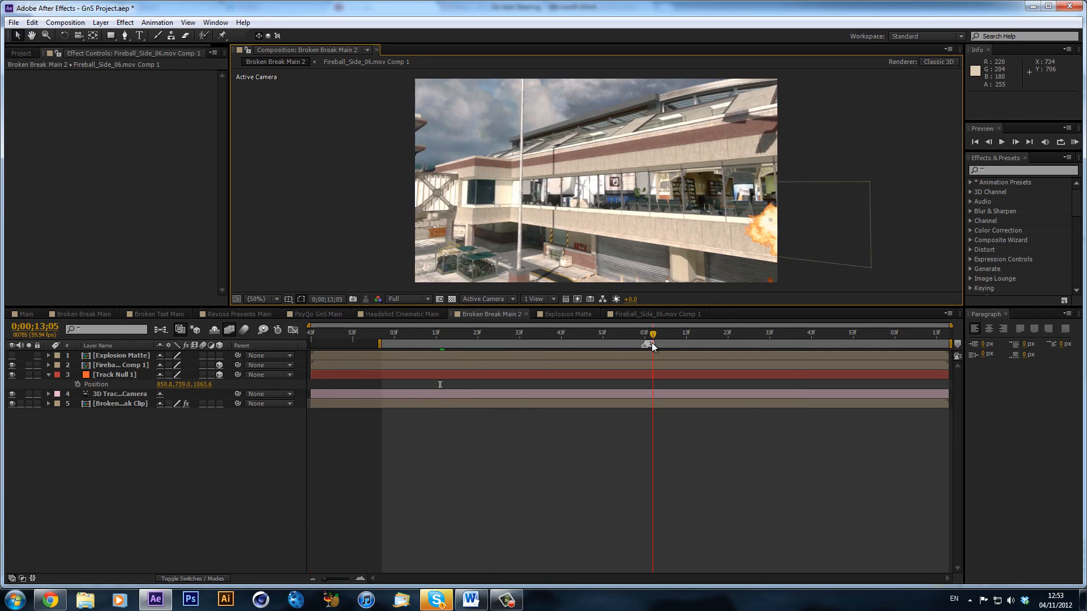
pyautogui.click(441, 334)
pyautogui.click(406, 334)
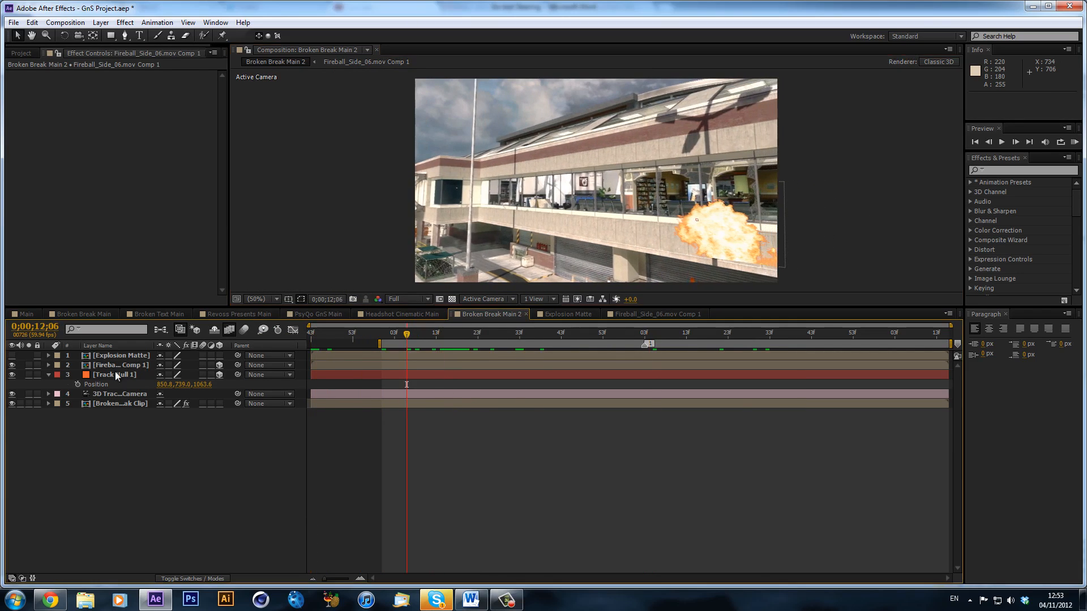
# Raise the fireball layer to Position 850.8, 419.0, 1063.6 and set its Y Rotation to -21° to suit the angle of the windows.
pyautogui.click(111, 364)
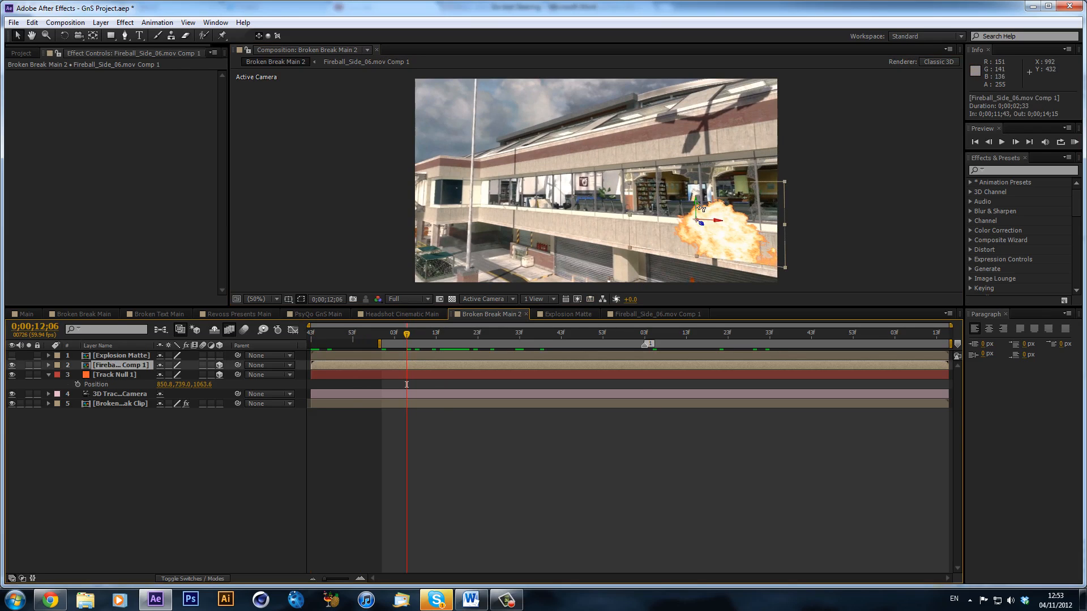
pyautogui.moveTo(702, 208); pyautogui.dragTo(691, 113)
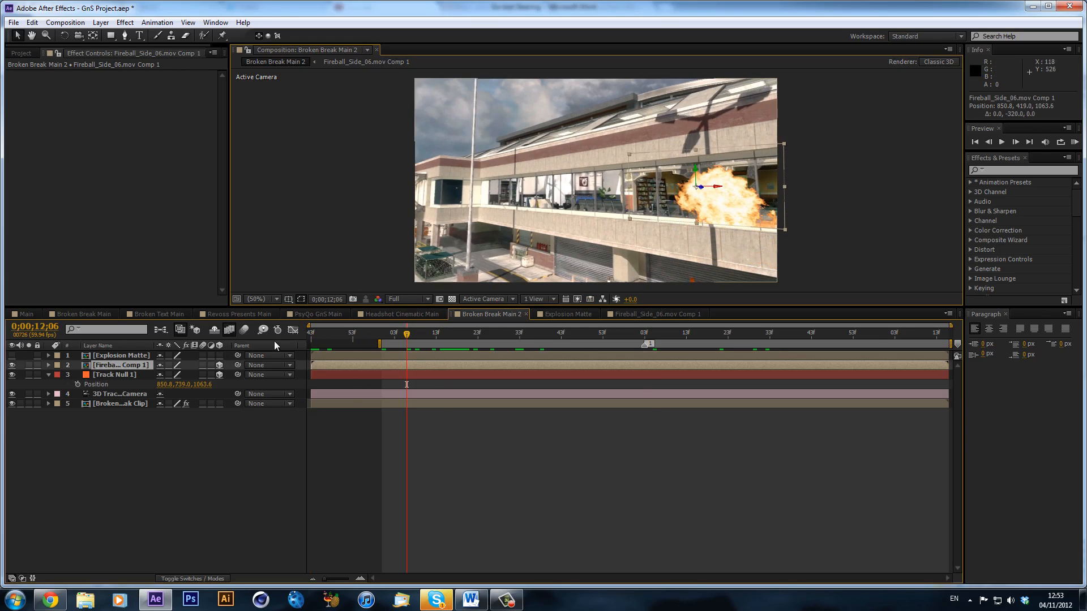
pyautogui.press('r')
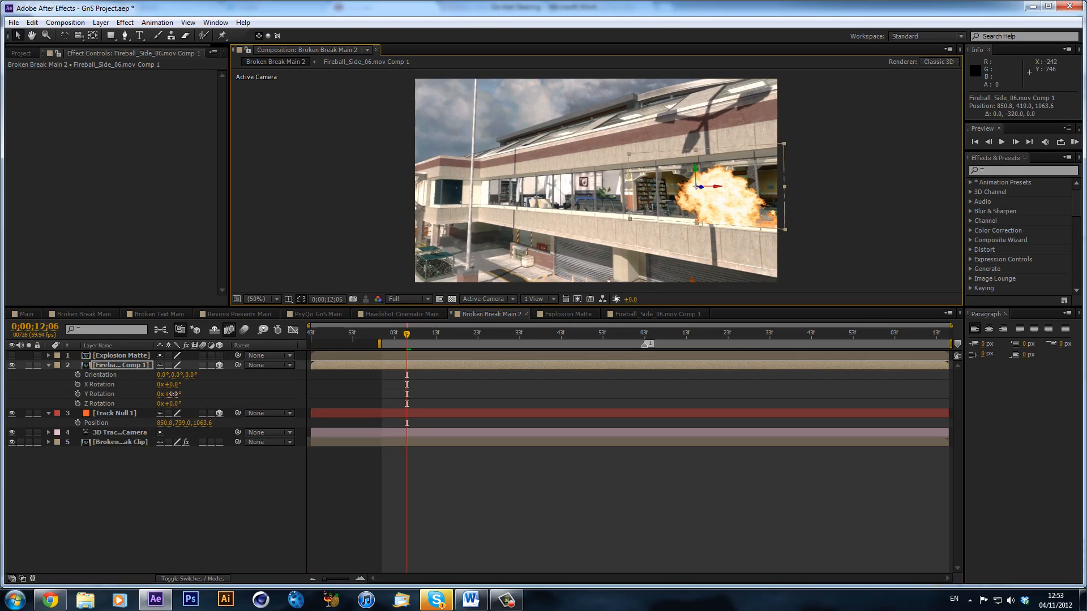
pyautogui.moveTo(183, 394); pyautogui.dragTo(173, 403)
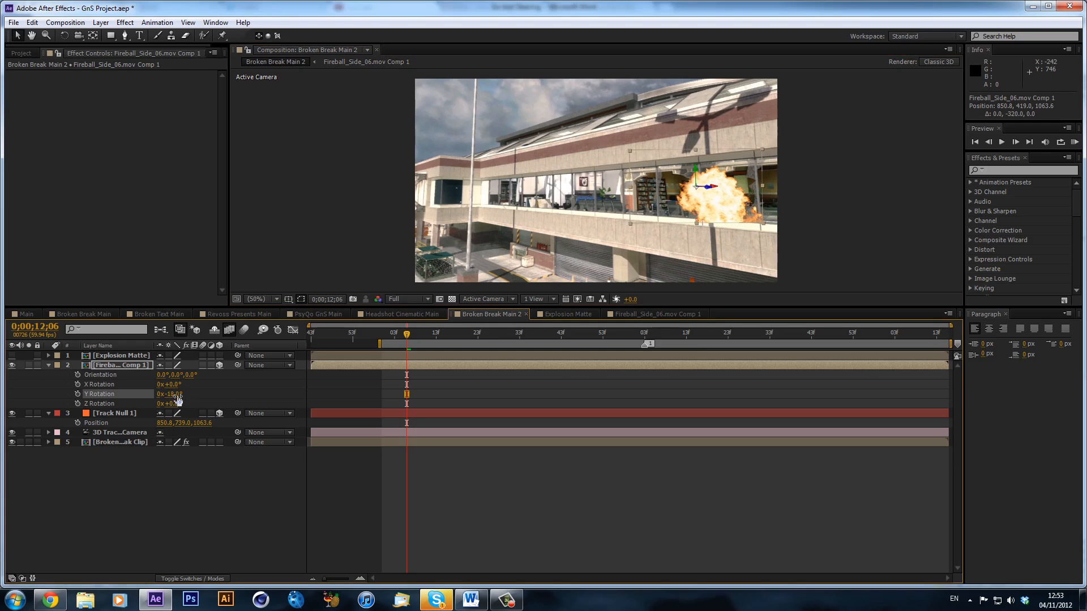
pyautogui.moveTo(173, 398); pyautogui.dragTo(161, 404)
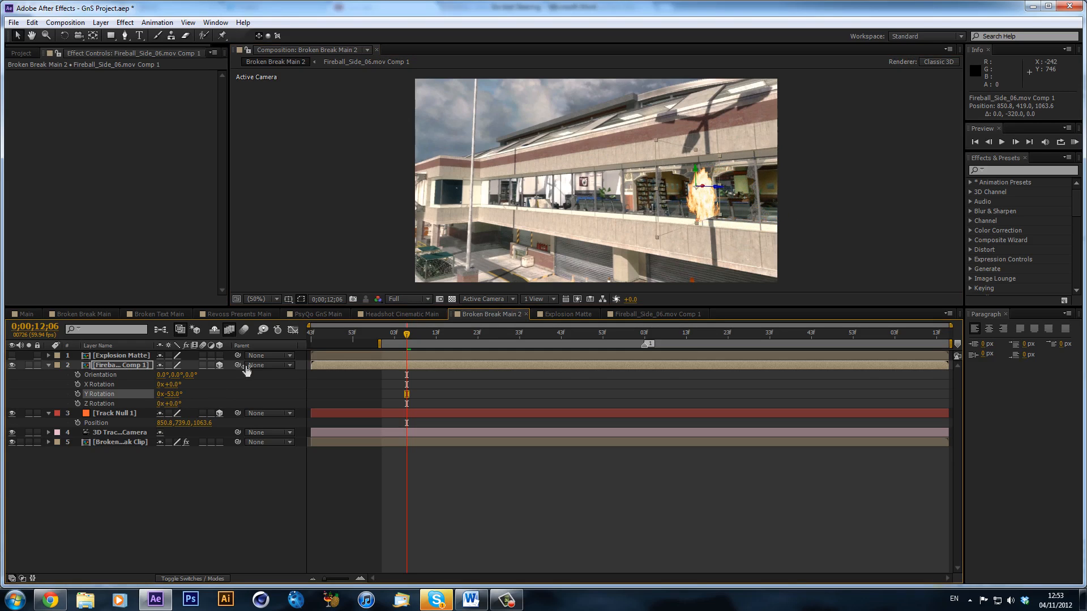
pyautogui.moveTo(581, 341); pyautogui.dragTo(653, 335)
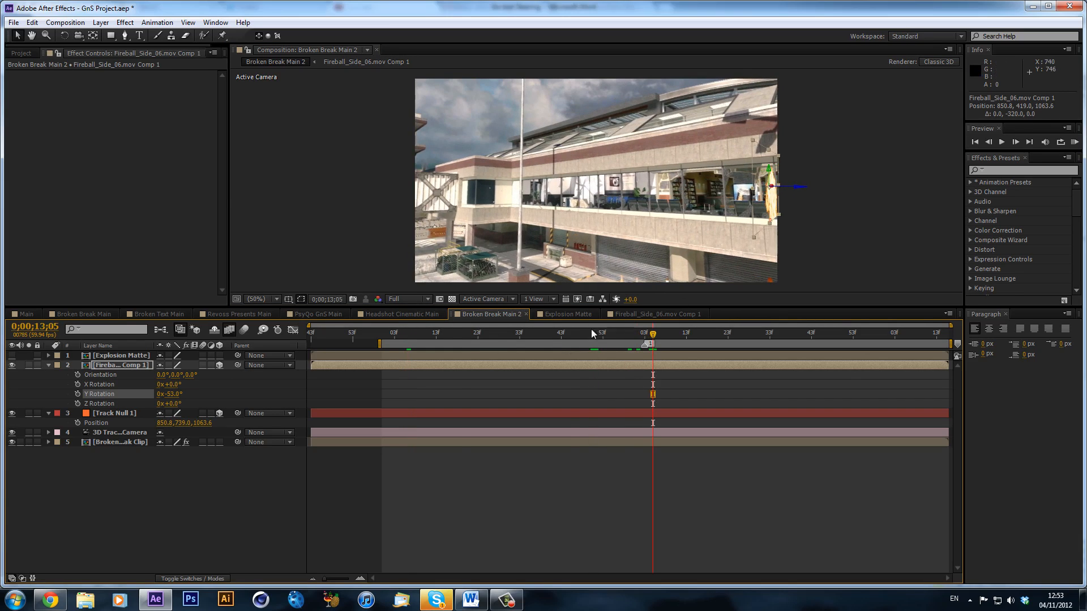
pyautogui.moveTo(591, 332); pyautogui.dragTo(382, 334)
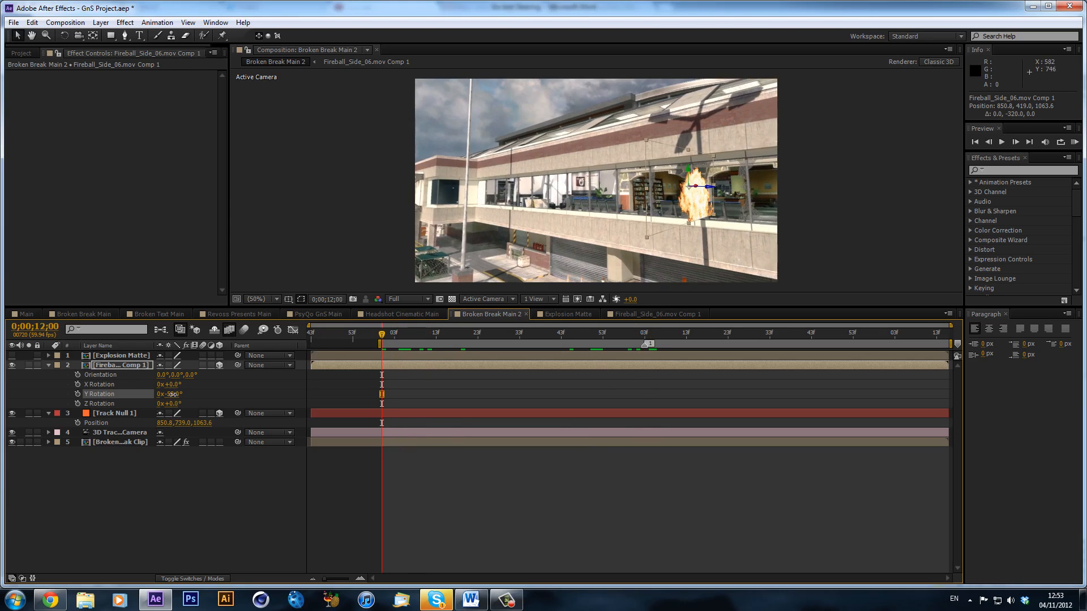
pyautogui.moveTo(171, 395); pyautogui.dragTo(194, 400)
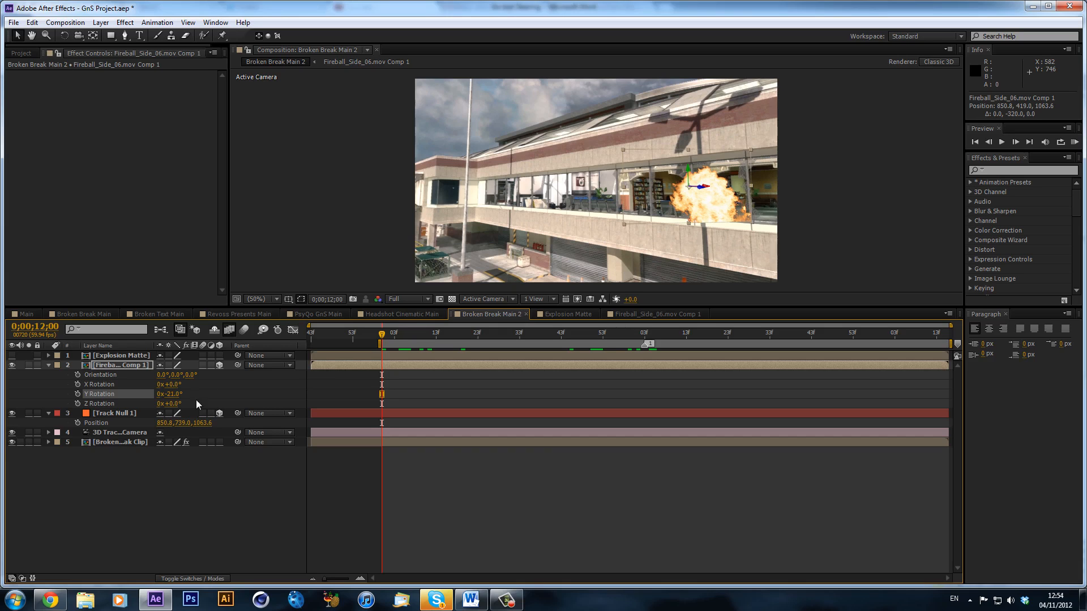
# Set the fireball layer's track matte to Alpha Inverted Matte "[Explosion Matte]" at 0;00;12;12.
pyautogui.moveTo(381, 334); pyautogui.dragTo(228, 331)
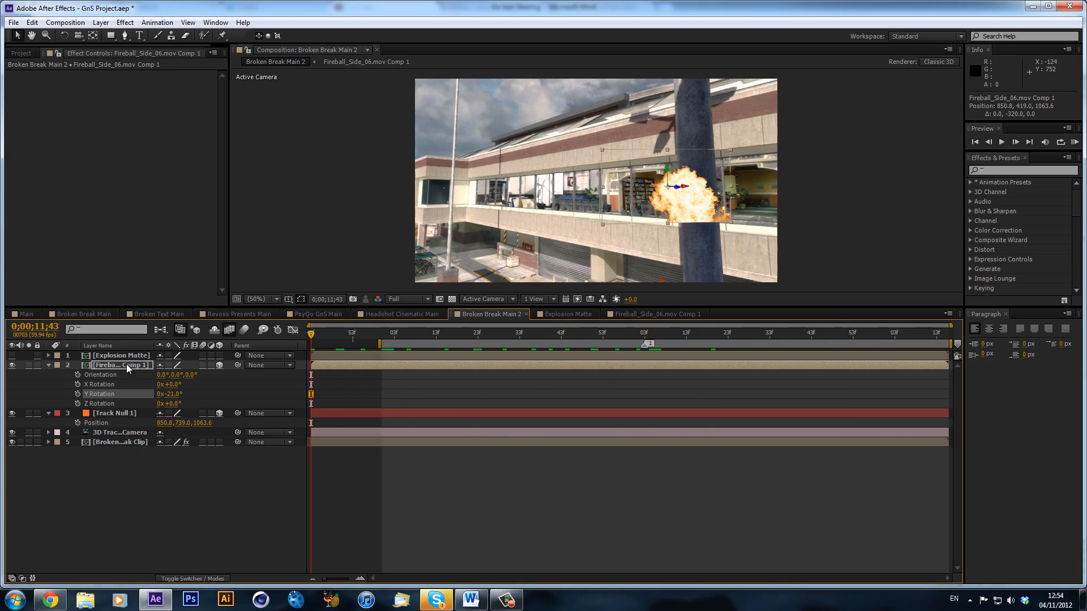
pyautogui.click(128, 367)
pyautogui.press('F2')
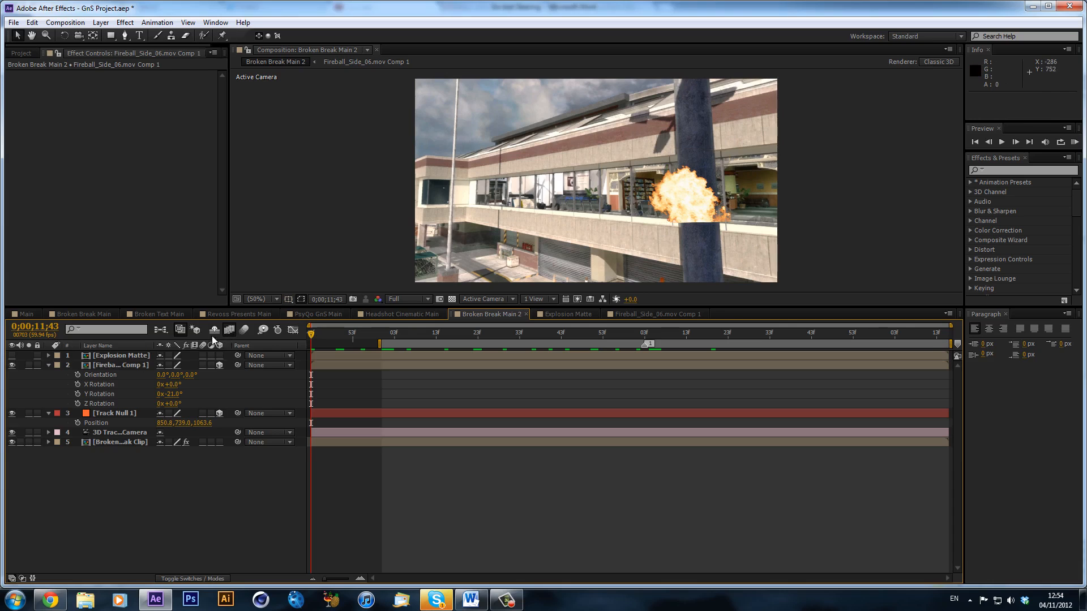
pyautogui.moveTo(418, 334); pyautogui.dragTo(432, 334)
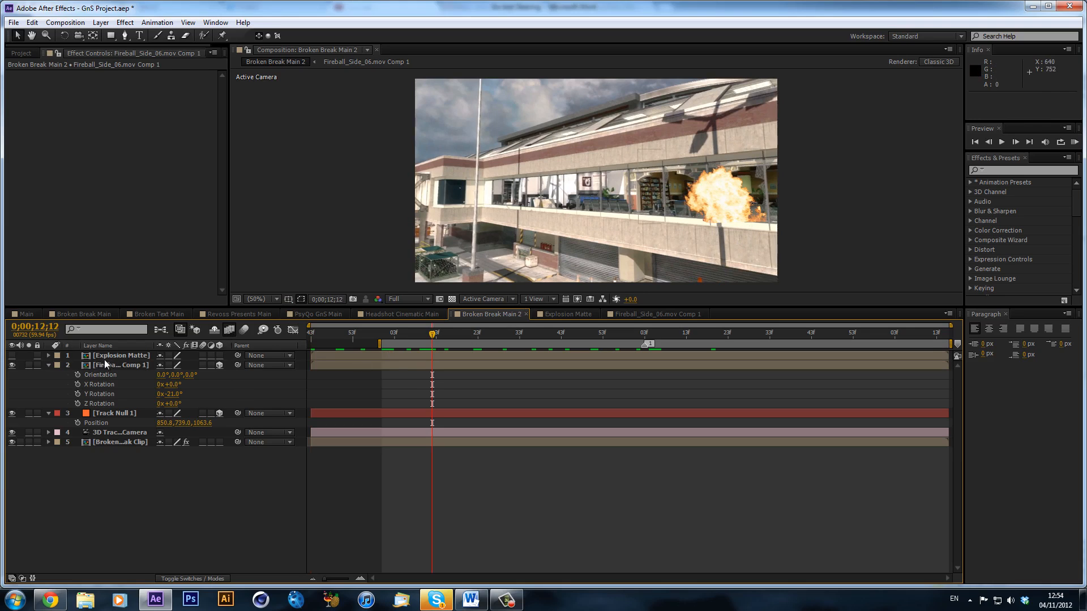
pyautogui.click(120, 365)
pyautogui.click(119, 357)
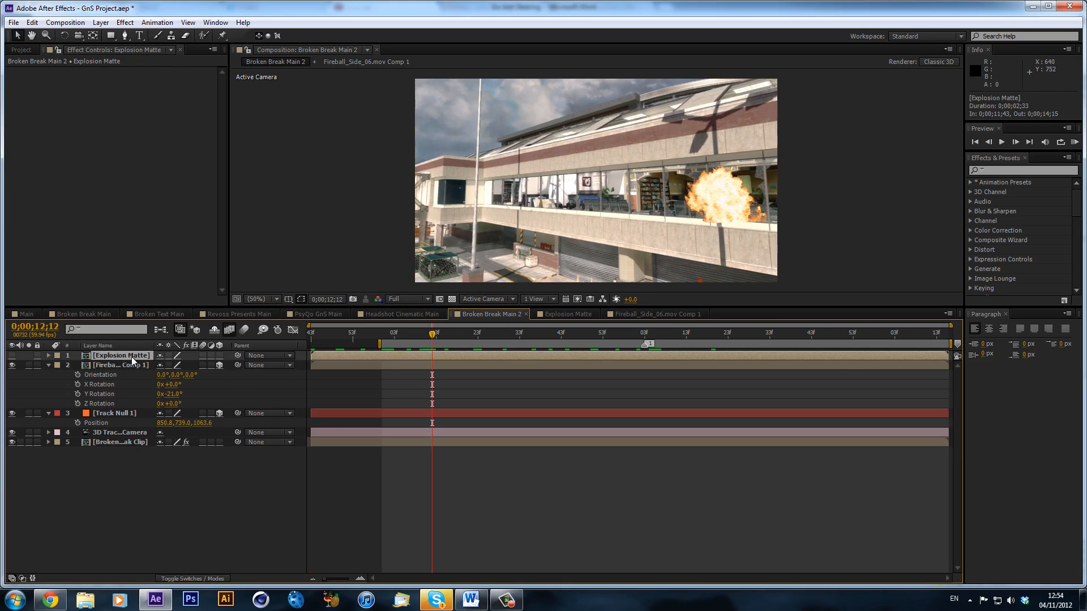
pyautogui.click(134, 362)
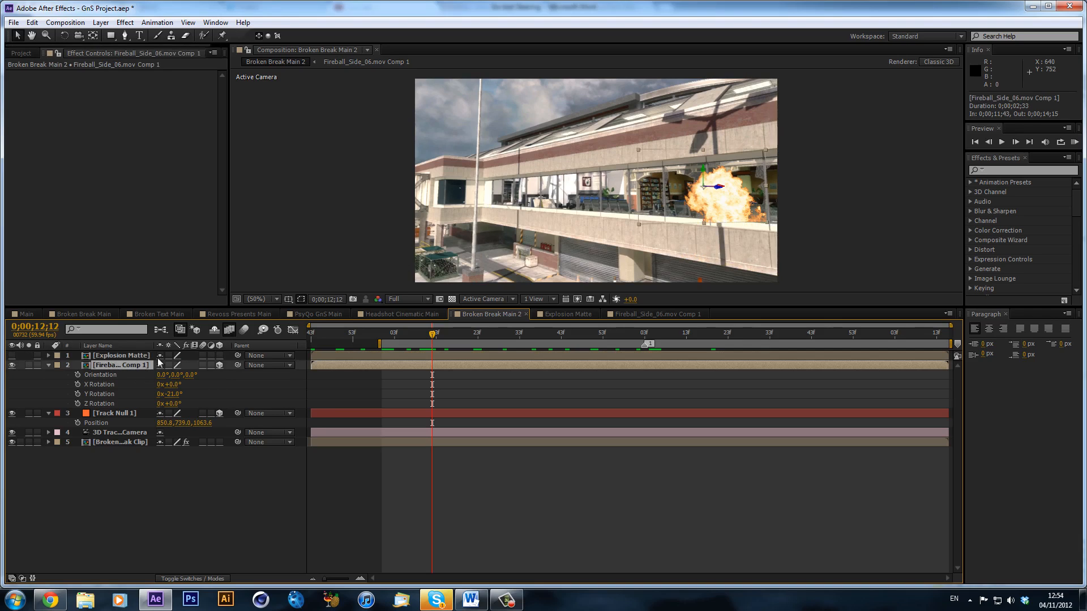
pyautogui.press('F4')
pyautogui.click(228, 365)
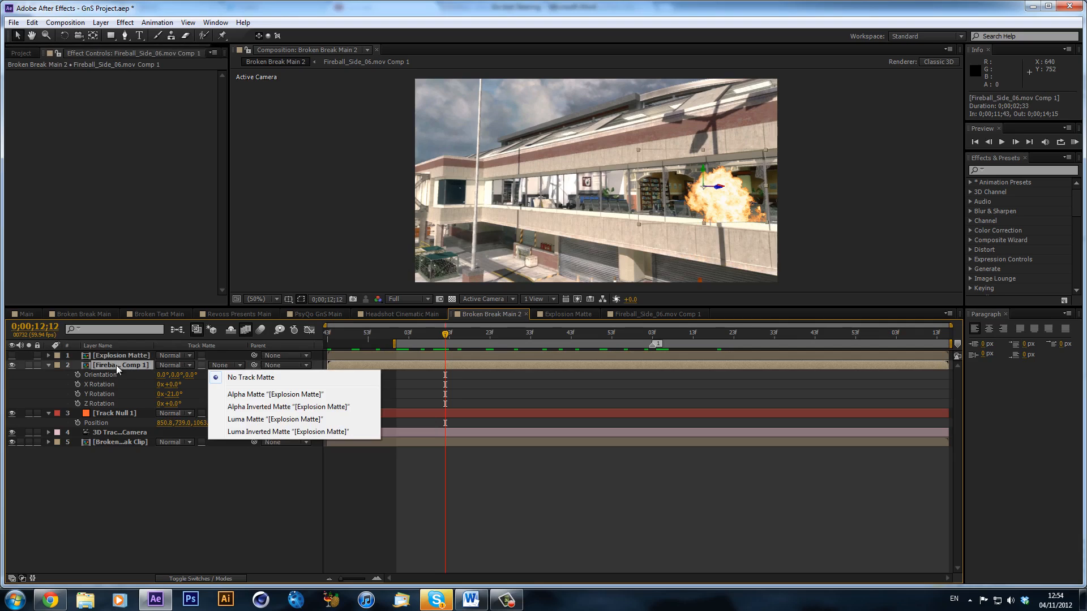
pyautogui.click(298, 407)
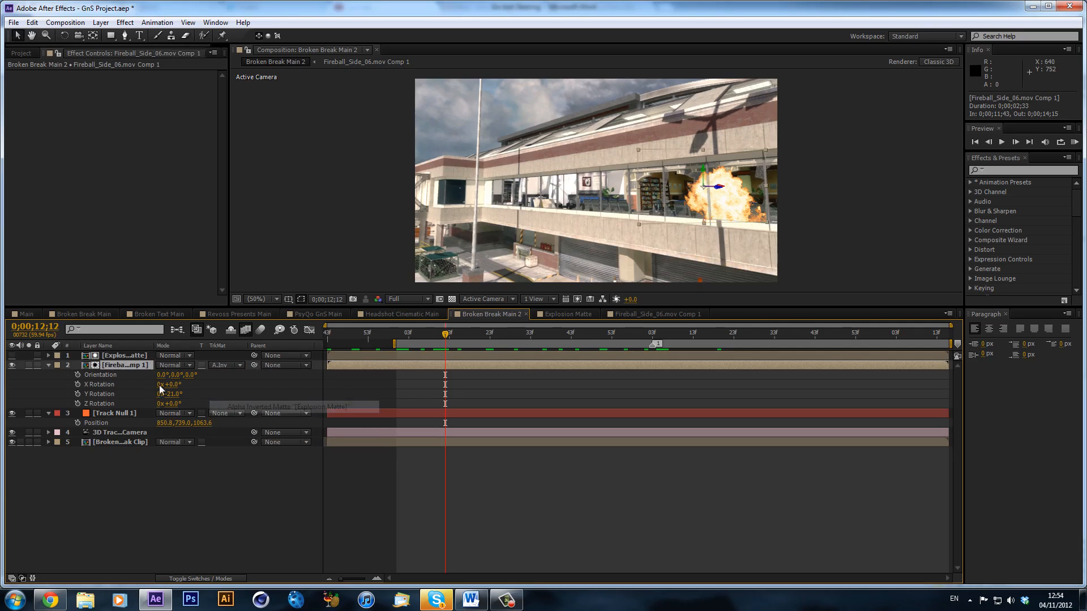
pyautogui.click(533, 519)
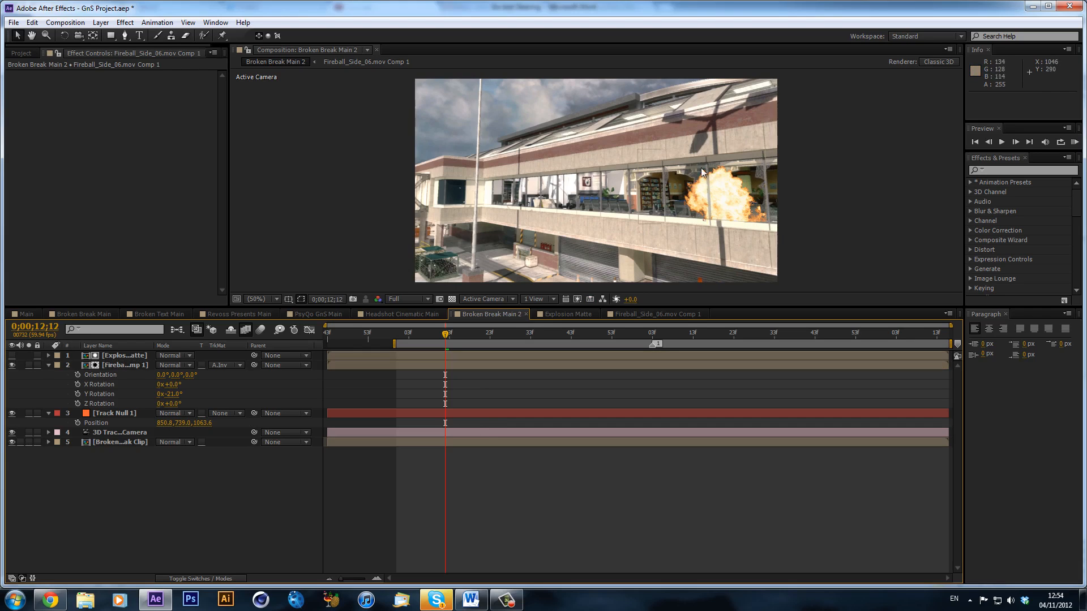
# Reposition the fireball to 886.3, 445.2, 1077.0 behind the windows and duplicate it together with its Explosion Matte layer.
pyautogui.moveTo(696, 175)
pyautogui.mouseDown()
pyautogui.moveTo(707, 167)
pyautogui.moveTo(702, 201)
pyautogui.moveTo(692, 137)
pyautogui.moveTo(672, 240)
pyautogui.moveTo(633, 218)
pyautogui.moveTo(563, 209)
pyautogui.moveTo(718, 227)
pyautogui.moveTo(692, 224)
pyautogui.moveTo(733, 212)
pyautogui.moveTo(697, 131)
pyautogui.moveTo(690, 170)
pyautogui.mouseUp()
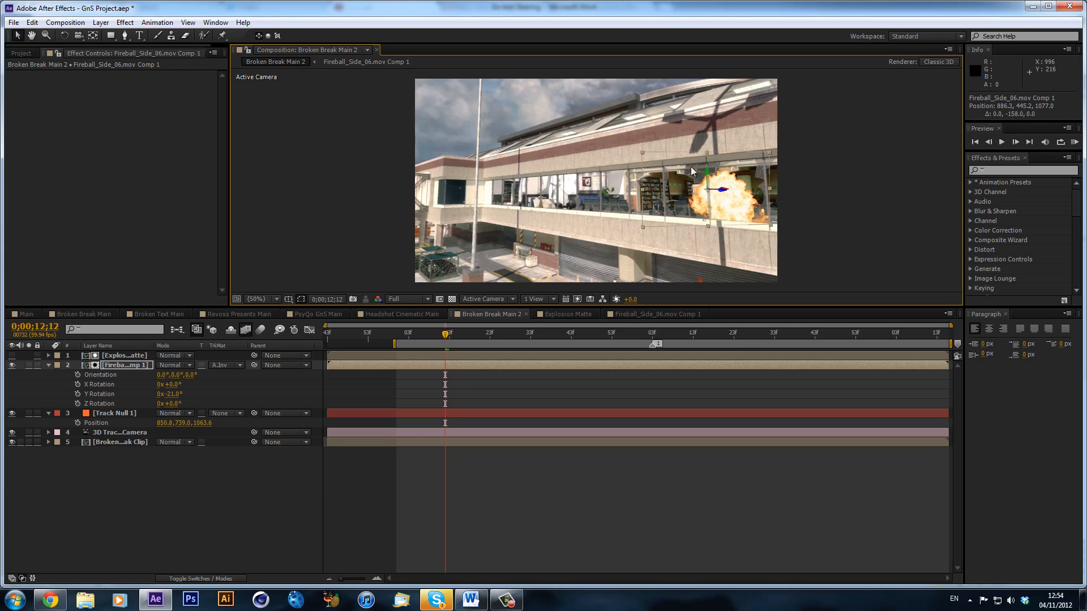
pyautogui.click(48, 365)
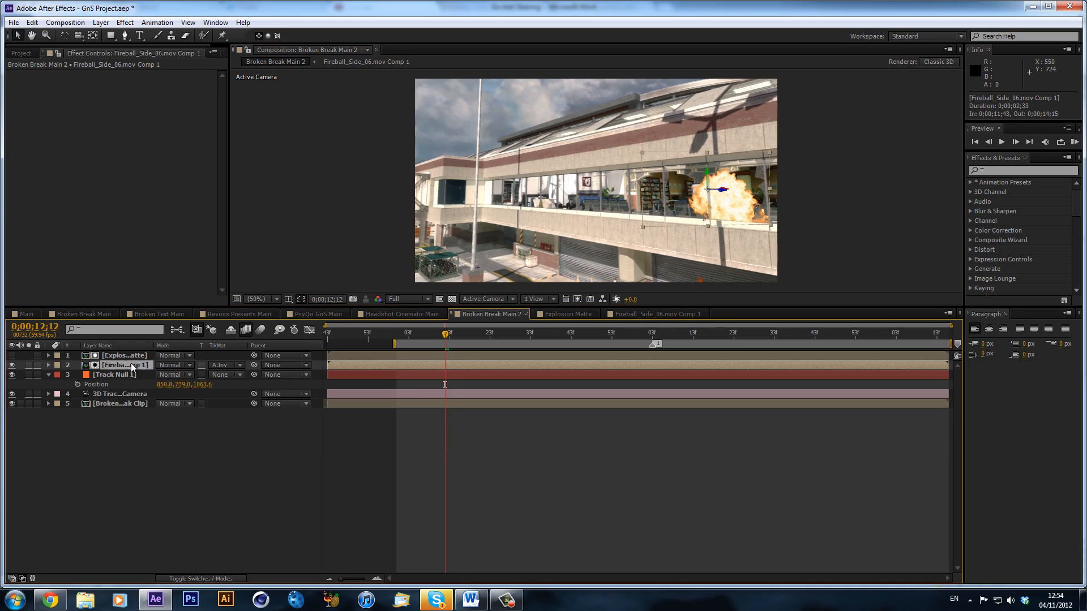
pyautogui.keyDown('ctrl'); pyautogui.click(140, 358); pyautogui.keyUp('ctrl')
pyautogui.hotkey('ctrl', 'd')
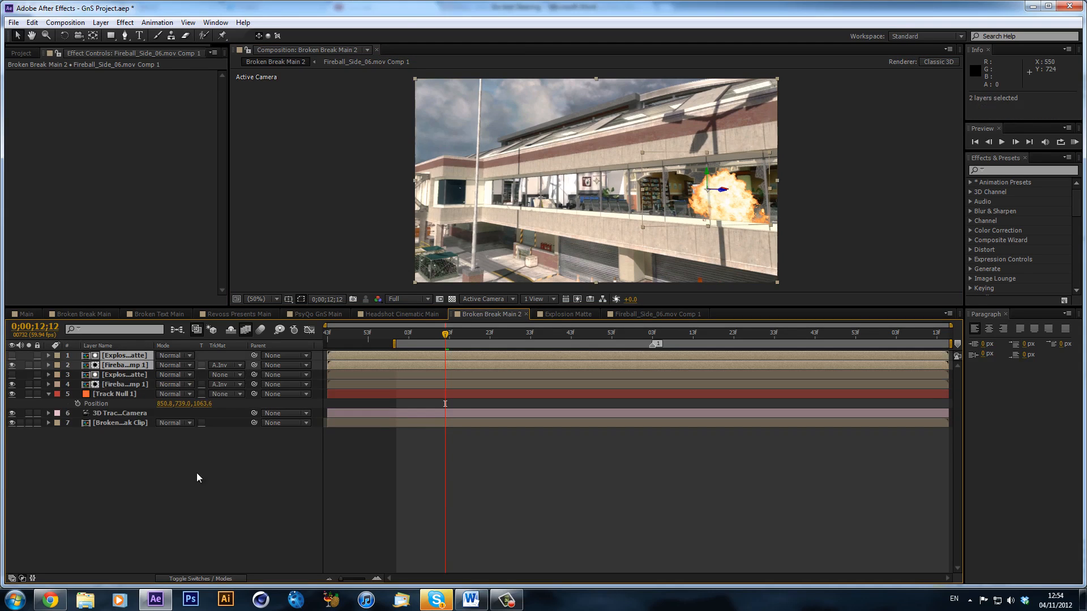
pyautogui.click(137, 454)
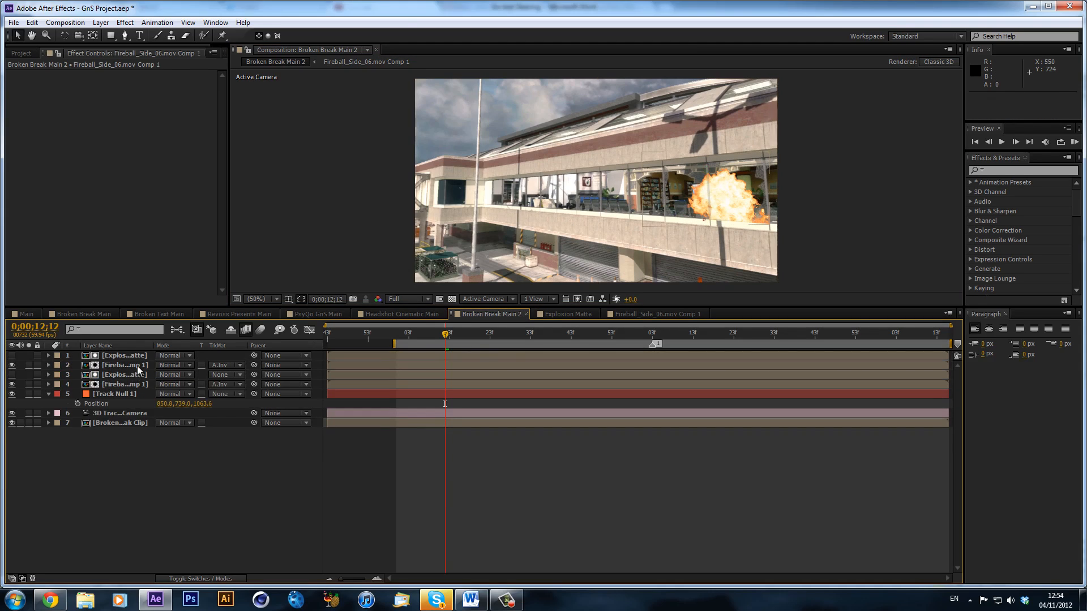
# Try to move the duplicated fireball and its Explosion Matte together to the neighbouring window, and check the matte by toggling its visibility.
pyautogui.click(137, 366)
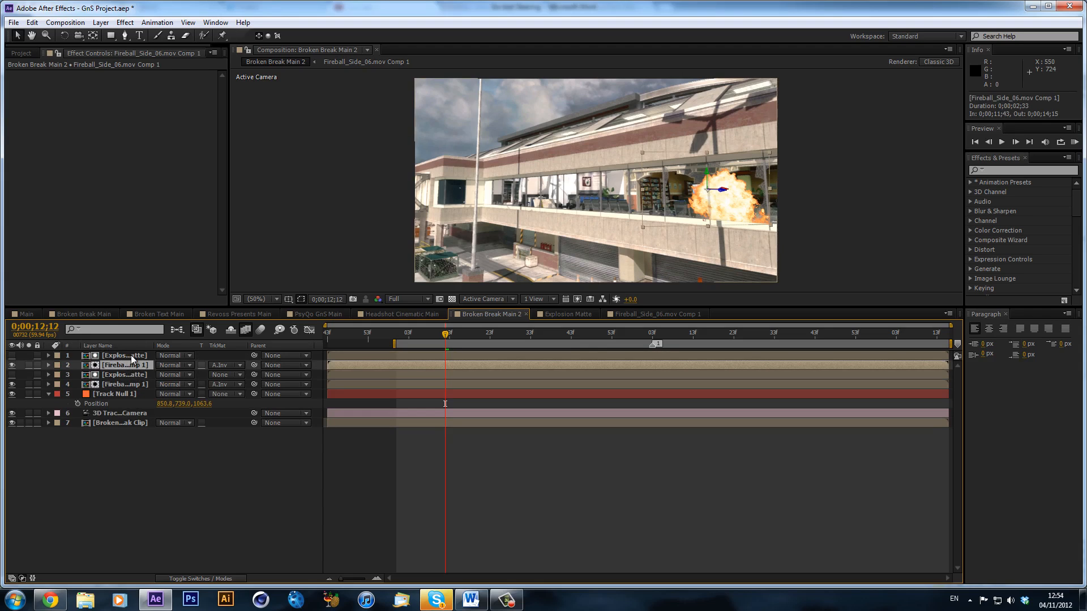
pyautogui.keyDown('shift'); pyautogui.click(131, 355); pyautogui.keyUp('shift')
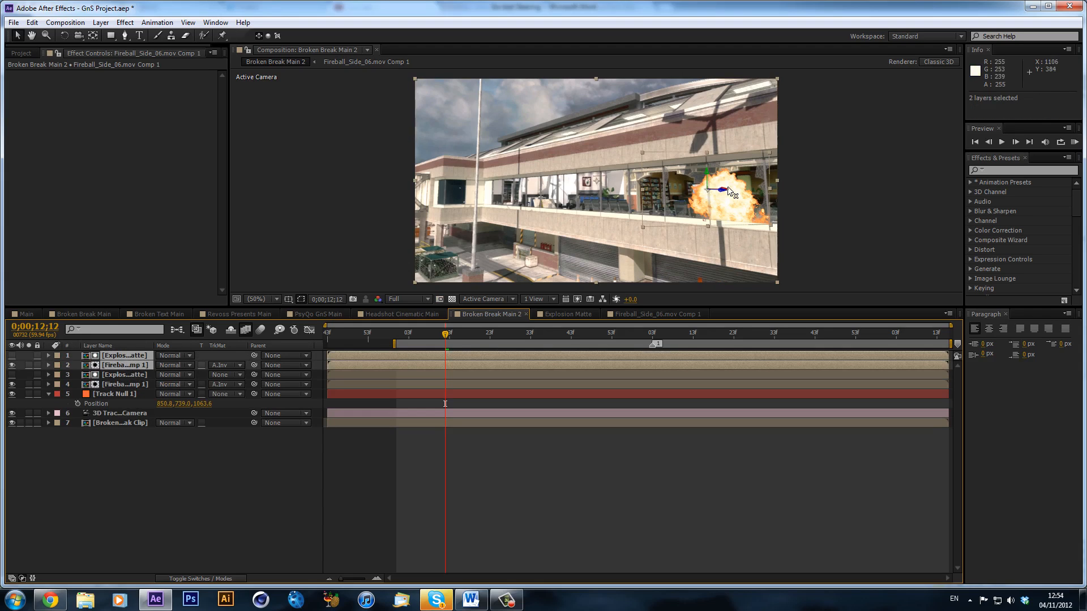
pyautogui.moveTo(731, 192); pyautogui.dragTo(667, 193)
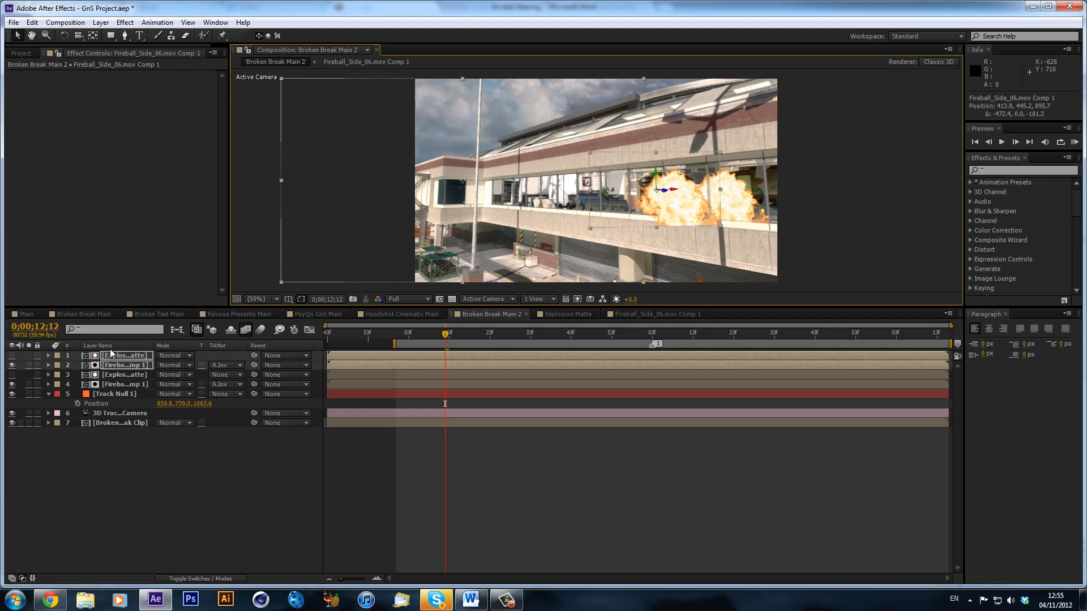
pyautogui.press('F2')
pyautogui.click(12, 355)
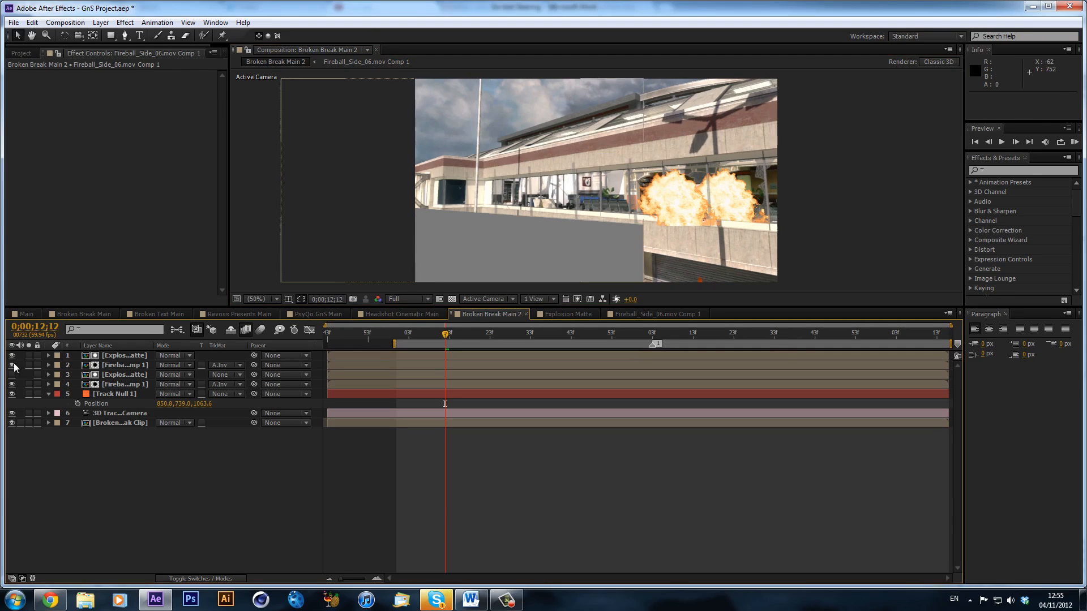
pyautogui.click(16, 357)
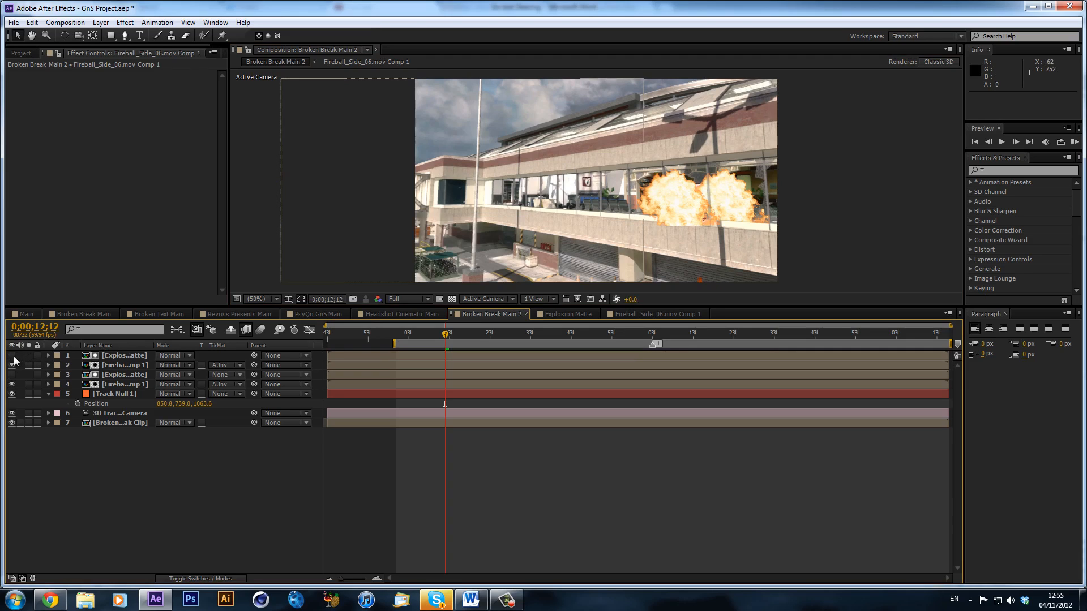
# Undo the matte visibility toggles and the combined move of the duplicated fireball and matte.
pyautogui.hotkey('ctrl', 'z')
pyautogui.hotkey('ctrl', 'z')
pyautogui.hotkey('ctrl', 'z')
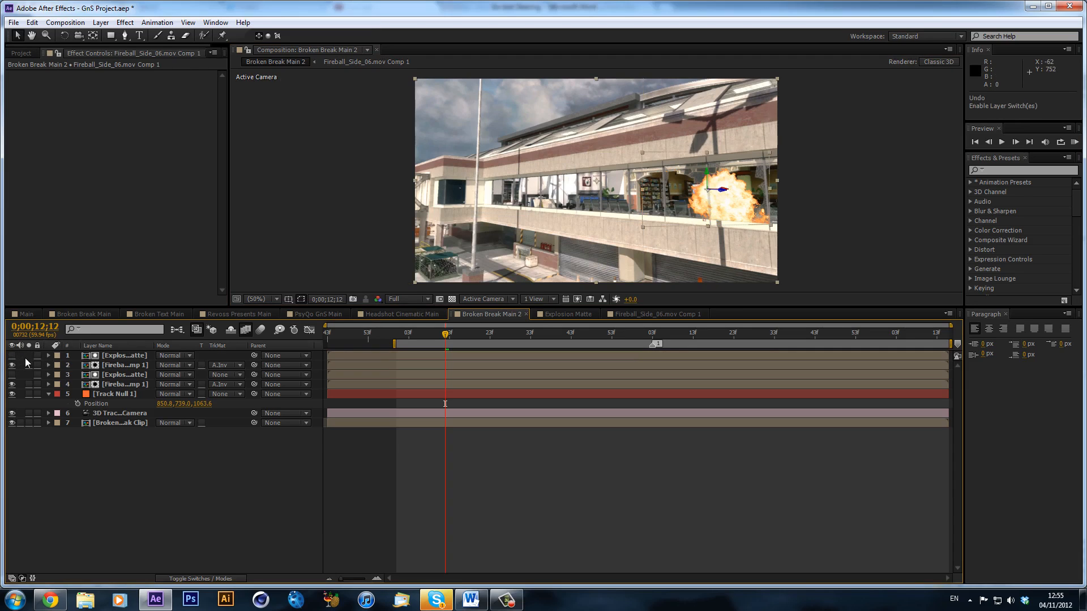
# Move only the duplicated fireball, without its matte, to 474.4, 445.2, 927.8 behind the neighbouring window.
pyautogui.click(127, 433)
pyautogui.click(132, 367)
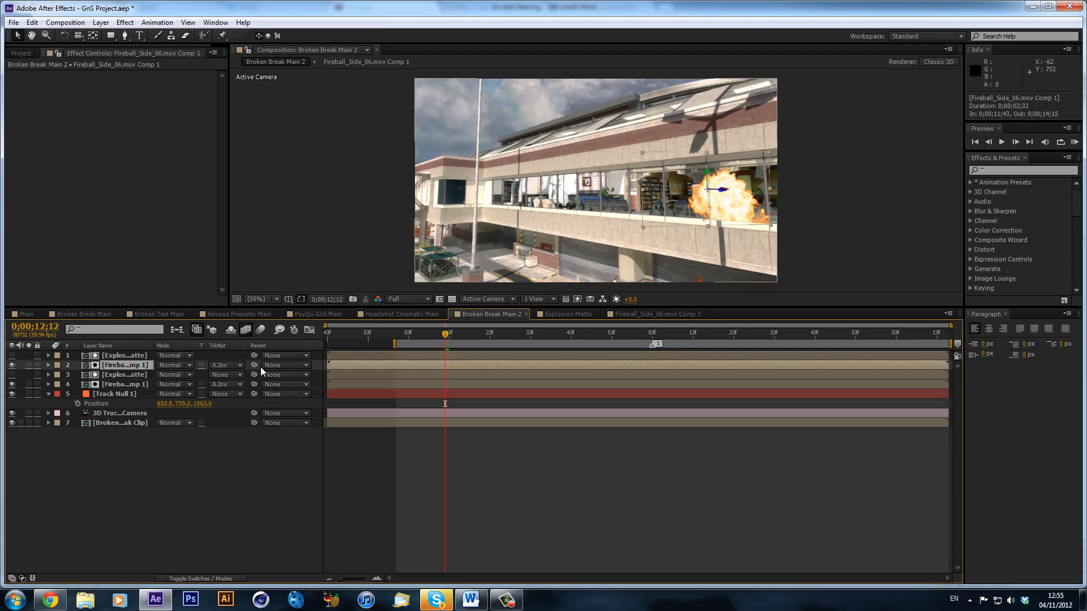
pyautogui.moveTo(730, 190); pyautogui.dragTo(676, 201)
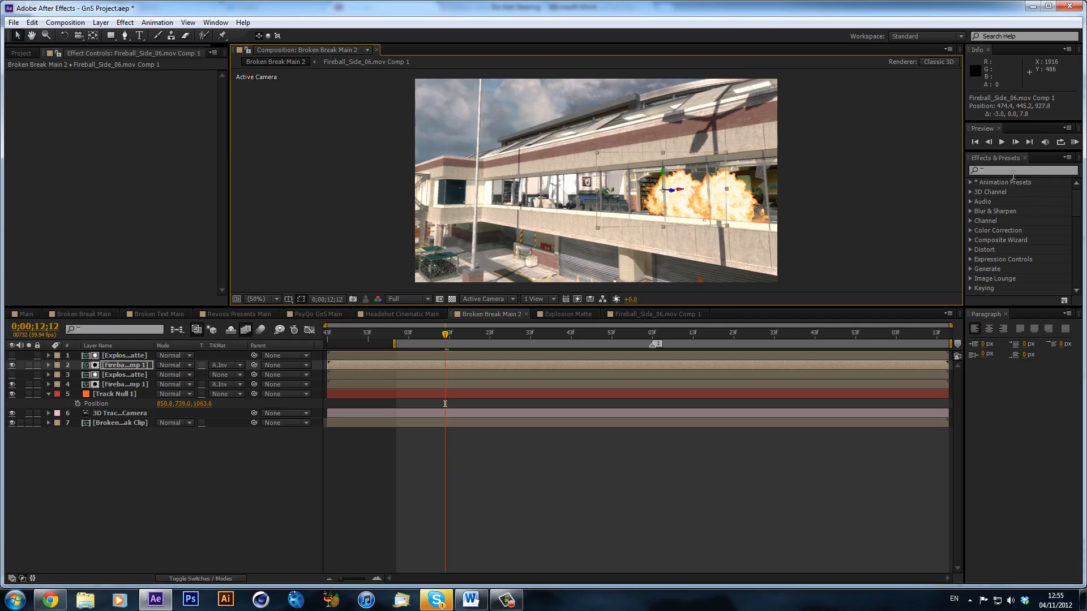
# Apply Turbulent Displace to the duplicated fireball with Evolution at 0x +91.0° and Amount at 49.
pyautogui.click(1013, 172)
pyautogui.write('turb')
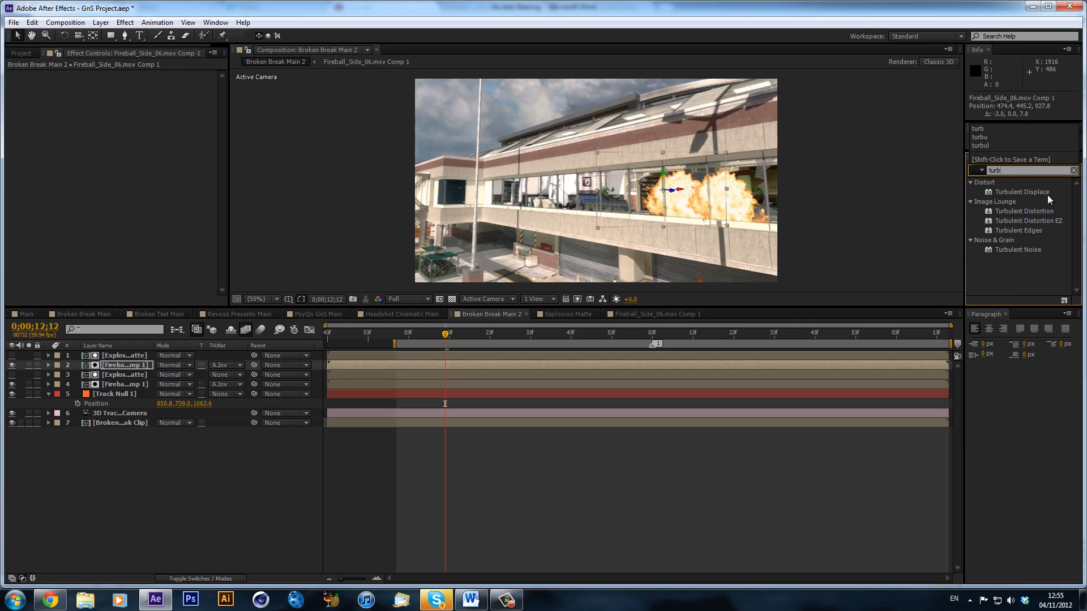
pyautogui.moveTo(1047, 195); pyautogui.dragTo(147, 368)
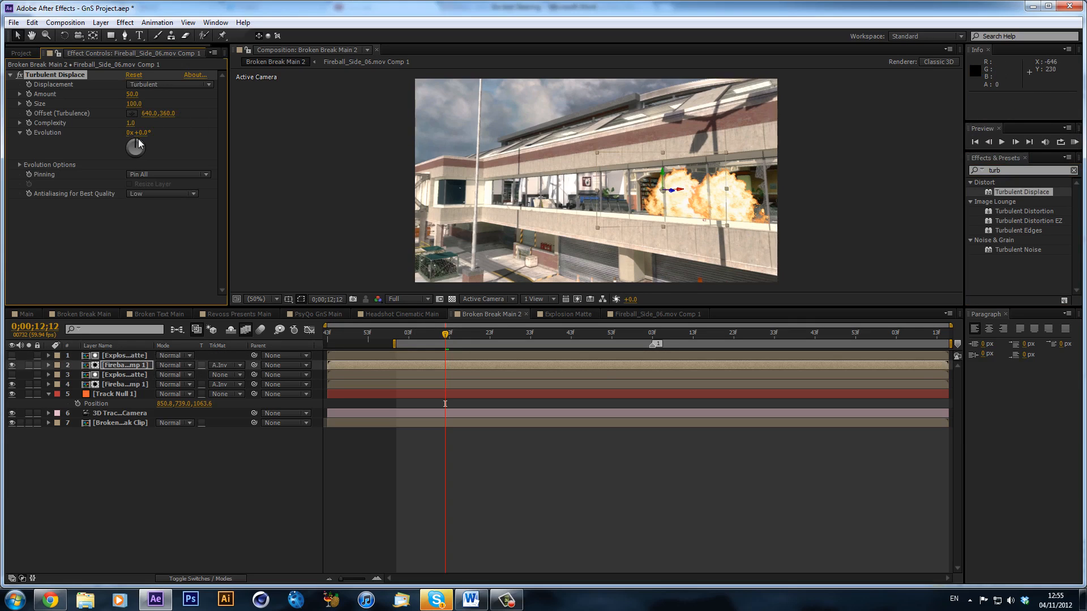
pyautogui.moveTo(138, 142); pyautogui.dragTo(169, 148)
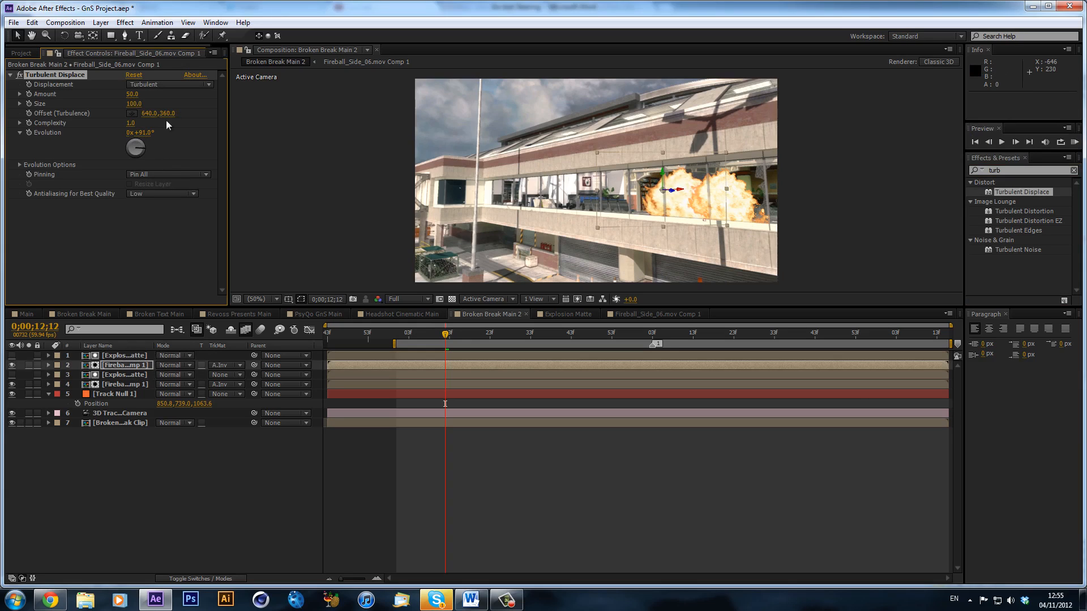
pyautogui.moveTo(127, 94); pyautogui.dragTo(129, 94)
pyautogui.click(517, 501)
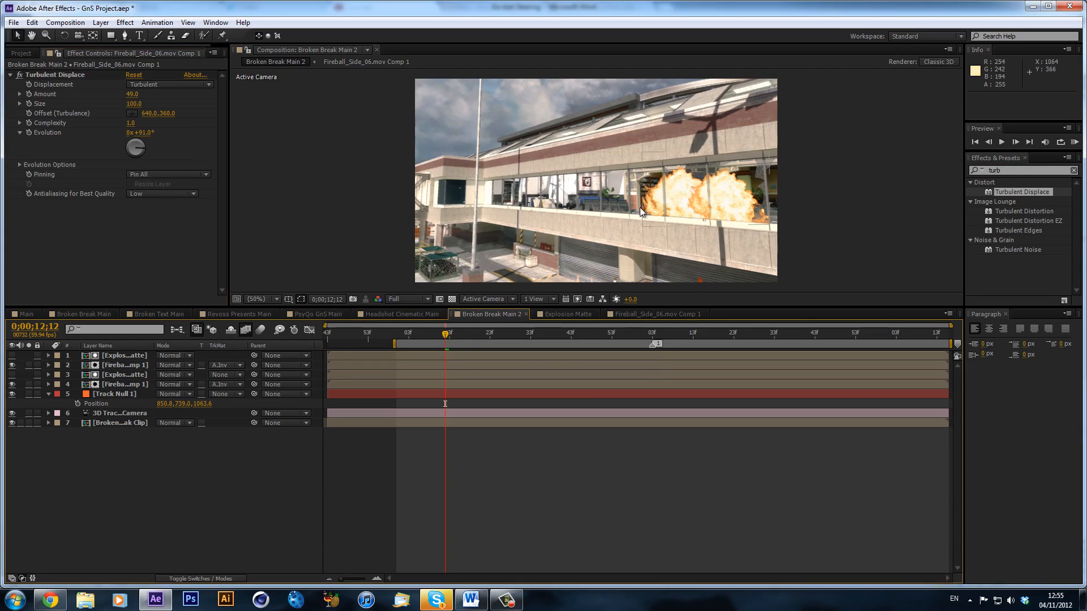
# Duplicate the displaced fireball layer together with its Explosion Matte layer.
pyautogui.click(141, 367)
pyautogui.keyDown('ctrl'); pyautogui.click(150, 356); pyautogui.keyUp('ctrl')
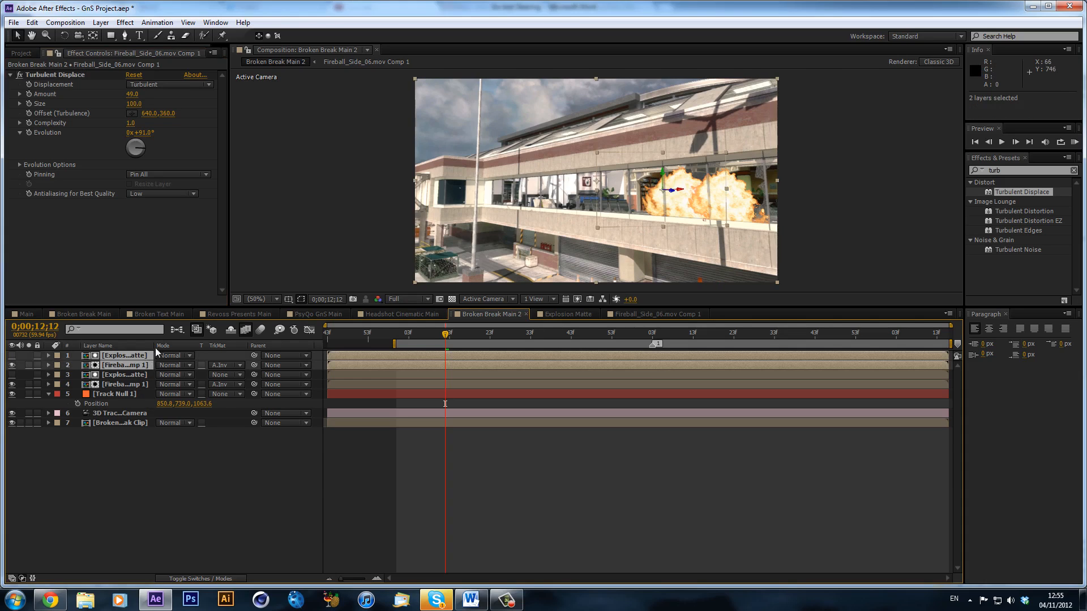
pyautogui.hotkey('ctrl', 'd')
# Try to move the newest fireball and its Explosion Matte together to the next window, and undo the move.
pyautogui.moveTo(581, 198); pyautogui.dragTo(546, 200)
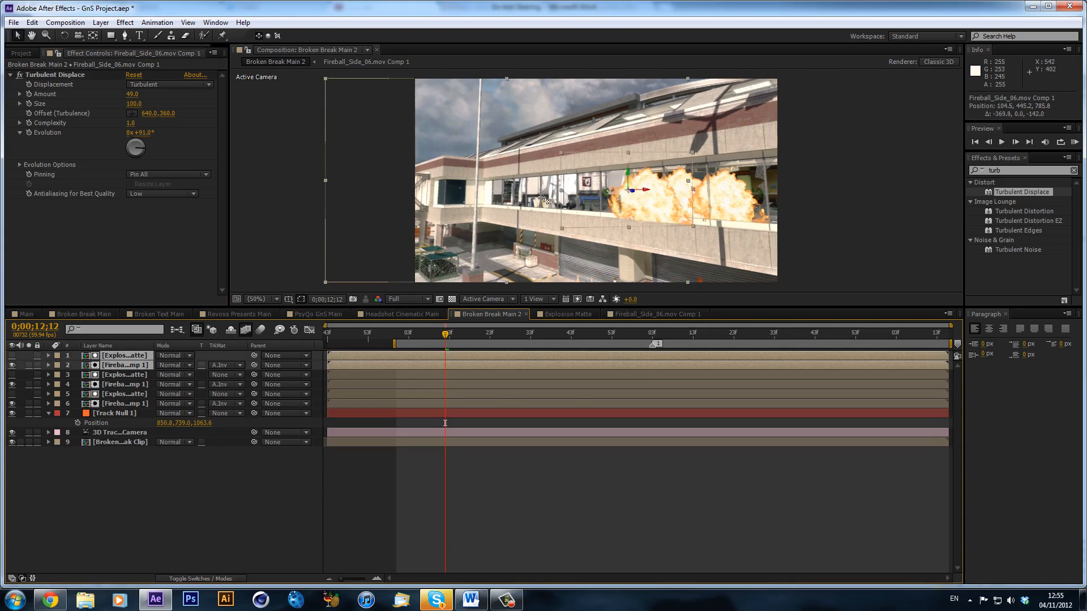
pyautogui.hotkey('ctrl', 'z')
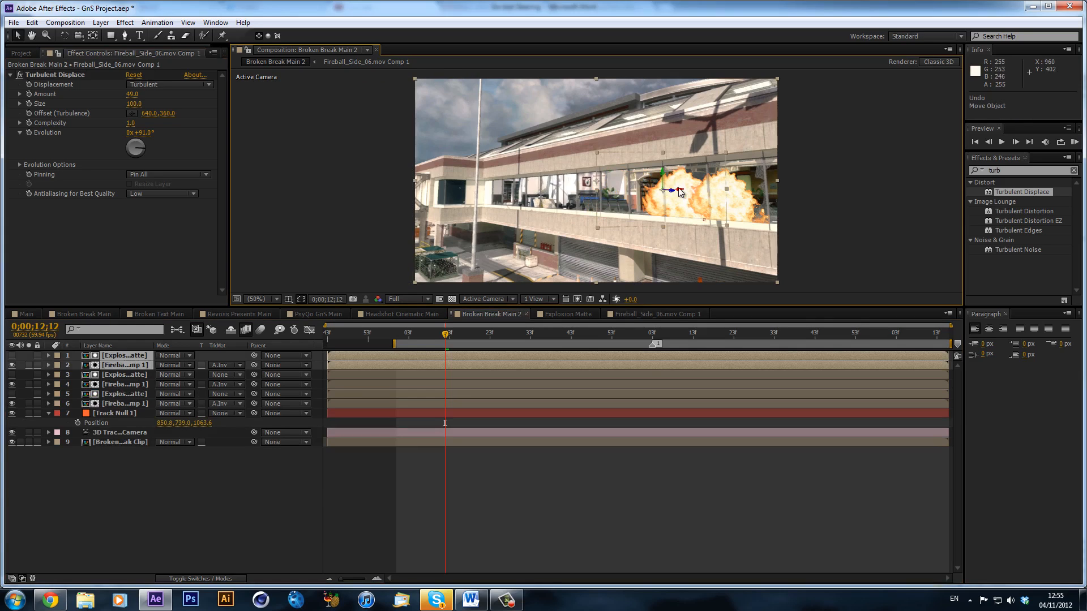
pyautogui.moveTo(664, 193); pyautogui.dragTo(505, 258)
pyautogui.hotkey('ctrl', 'z')
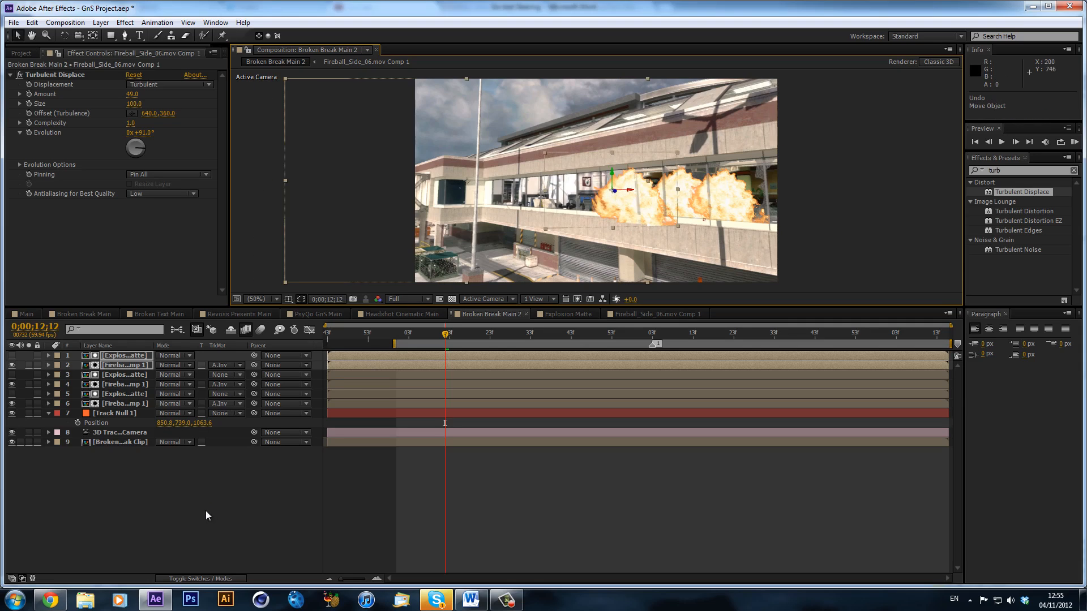
# Move only the newest fireball to 85.7, 445.2, 786.0 and set its Turbulent Displace to Amount 58, Size 71 and Evolution -68°.
pyautogui.click(126, 365)
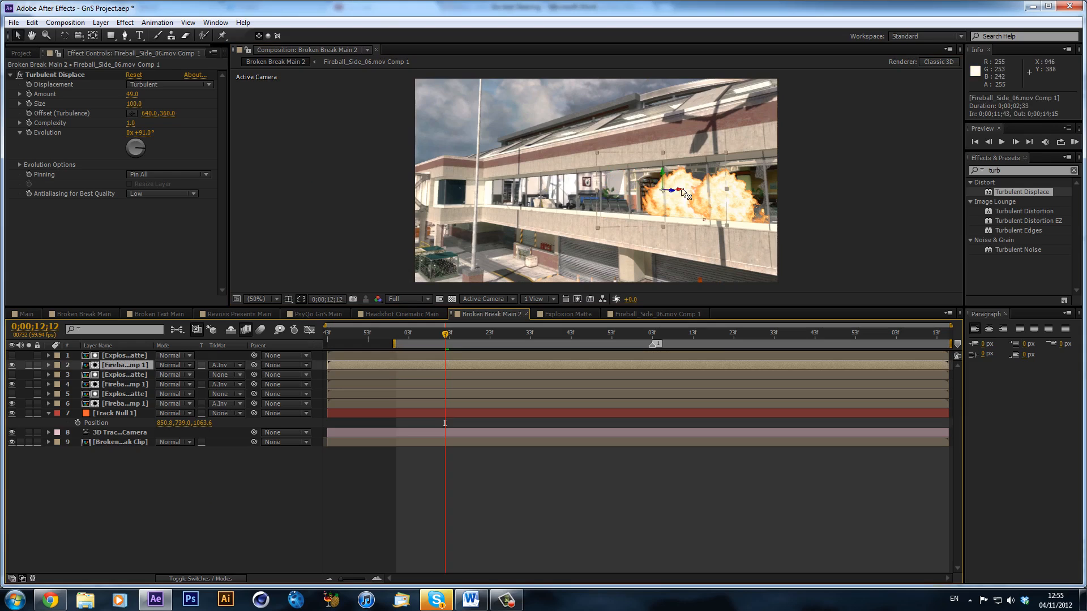
pyautogui.moveTo(685, 192); pyautogui.dragTo(617, 238)
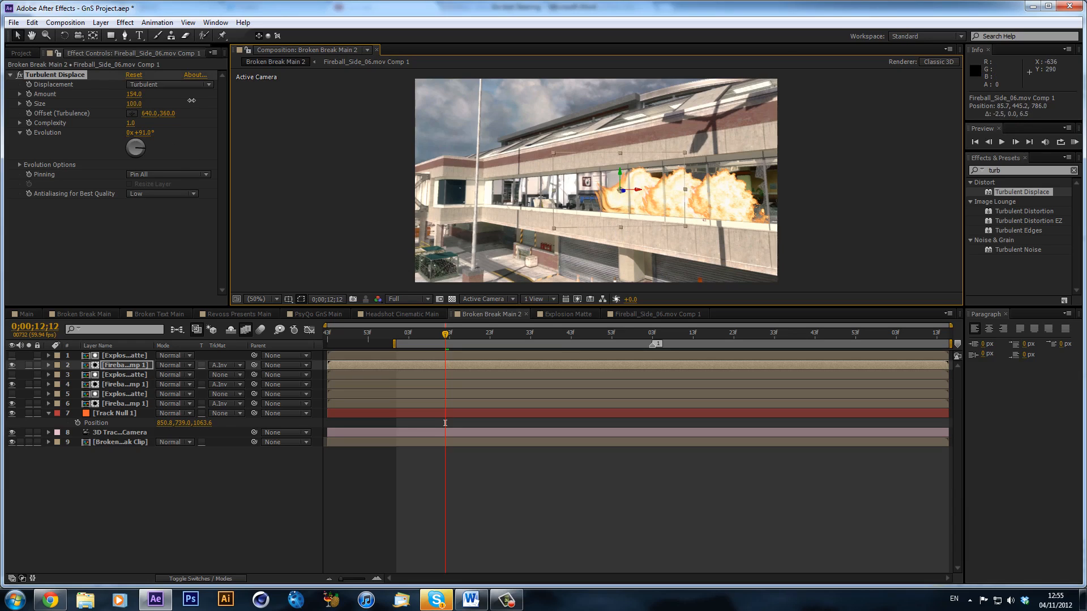
pyautogui.click(140, 150)
pyautogui.hotkey('ctrl', 'z')
pyautogui.moveTo(140, 149); pyautogui.dragTo(111, 141)
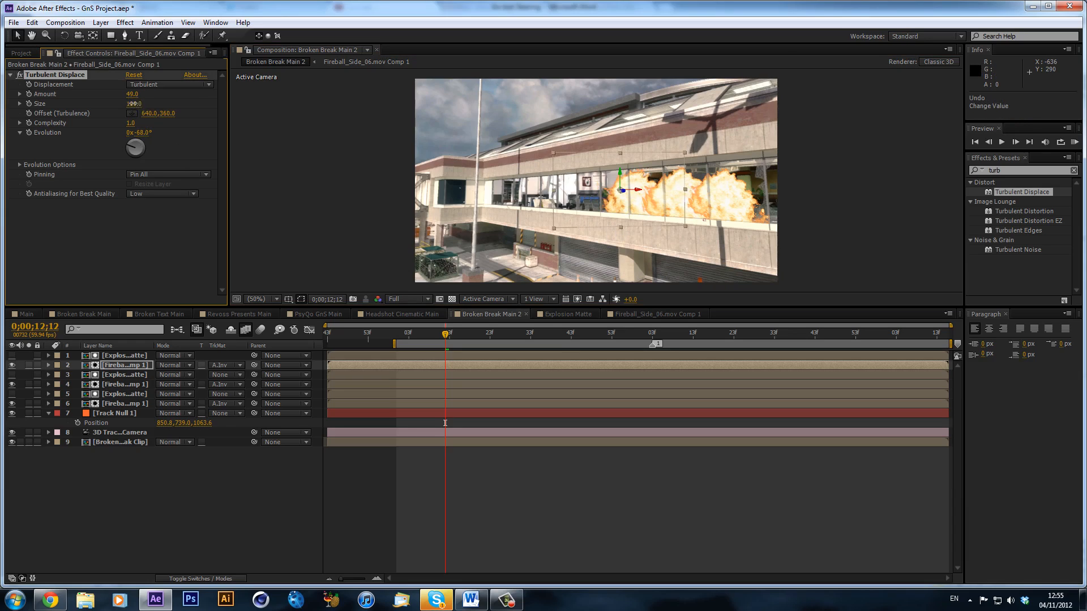
pyautogui.moveTo(134, 103); pyautogui.dragTo(136, 98)
pyautogui.click(527, 460)
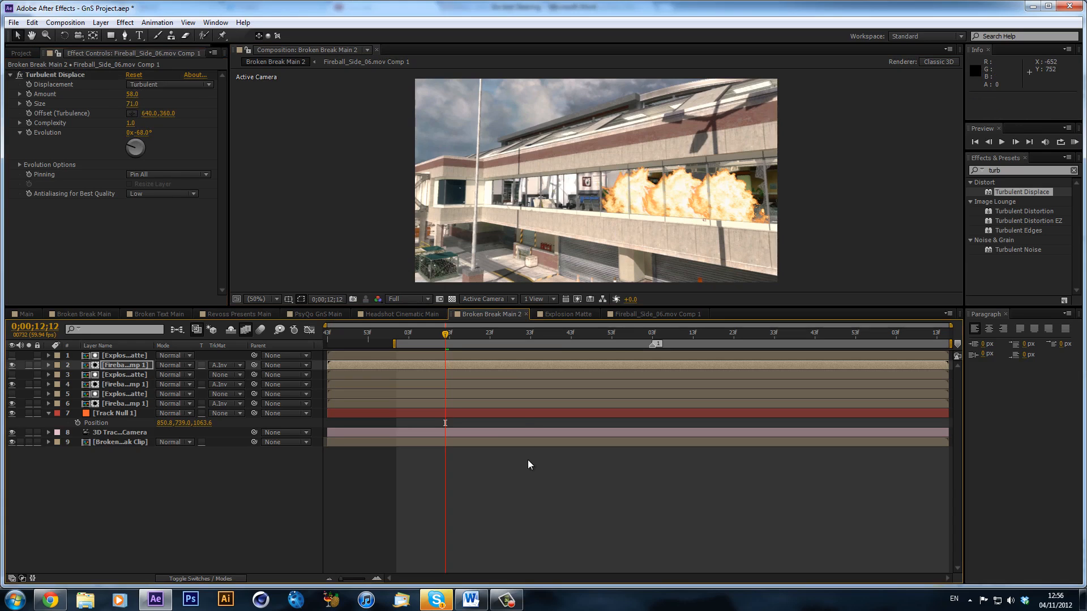
# Preview the fireballs at several times, compare them with the Broken Break Main comp, and return to Broken Break Main 2 at 0;00;12;12.
pyautogui.press('space')
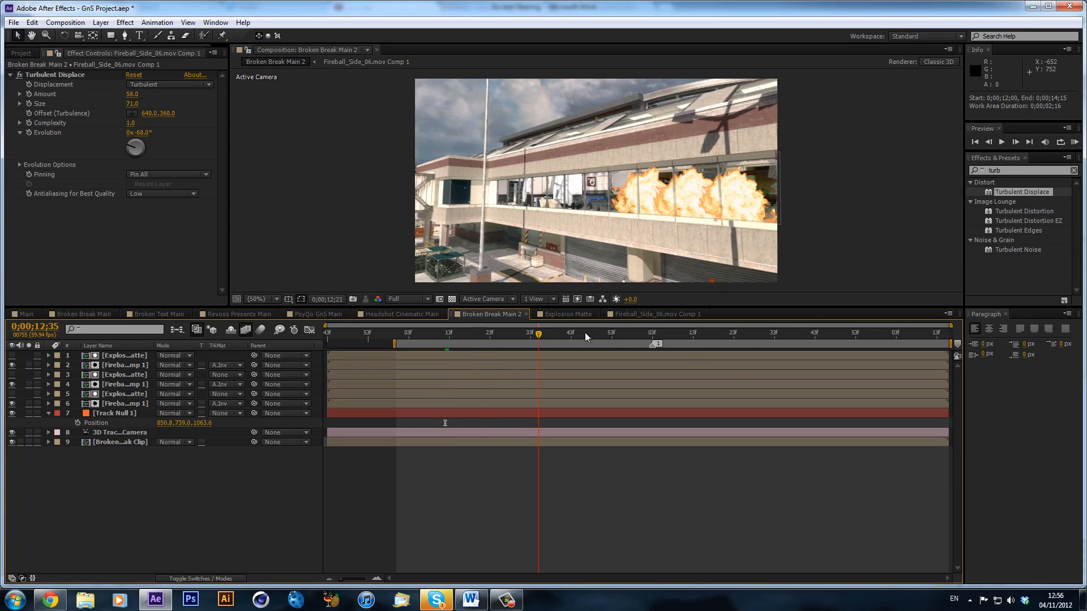
pyautogui.click(786, 334)
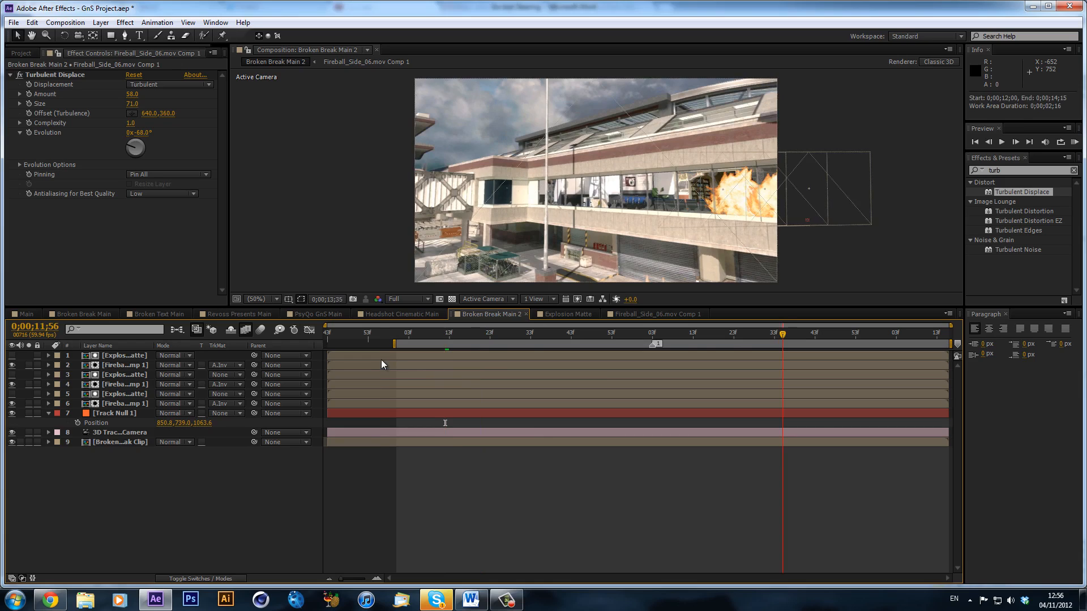
pyautogui.click(380, 359)
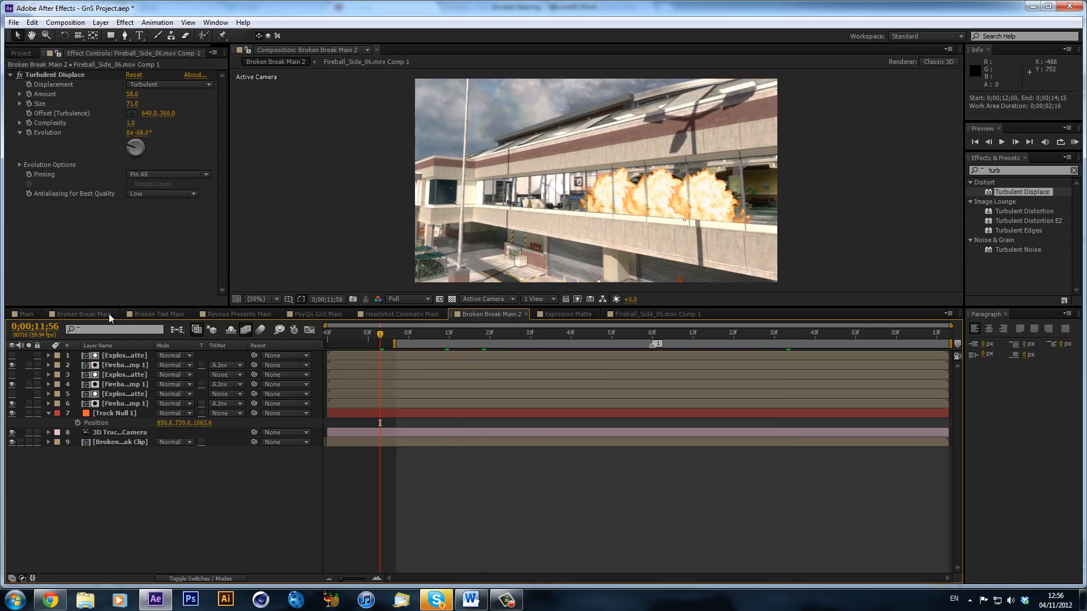
pyautogui.click(83, 315)
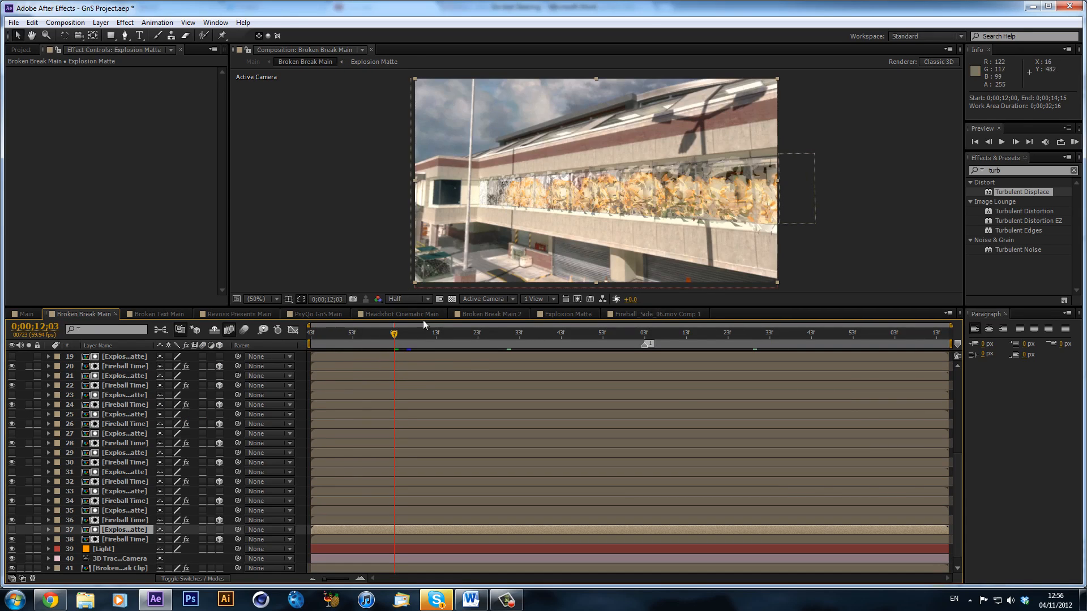
pyautogui.click(475, 314)
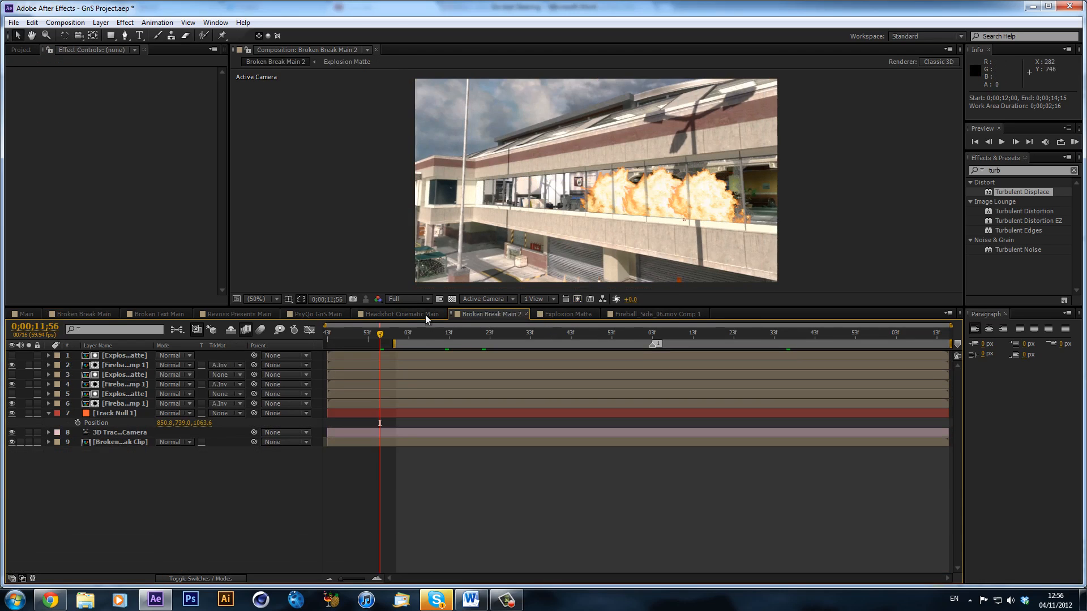
pyautogui.moveTo(427, 333); pyautogui.dragTo(446, 335)
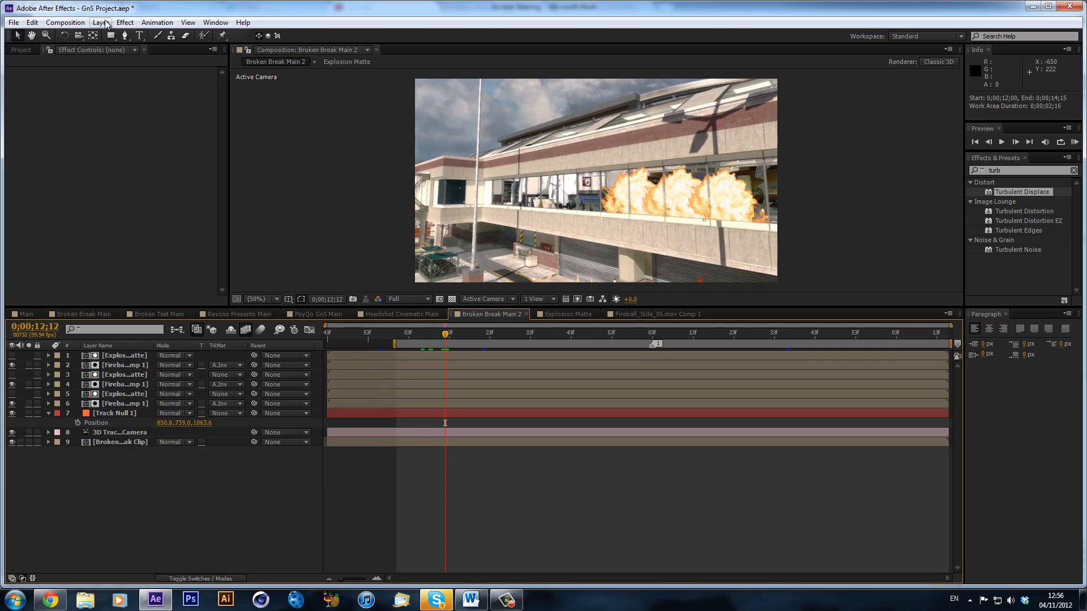
# Create an adjustment layer above the fireball layers and name it "Explosion Glow".
pyautogui.click(100, 23)
pyautogui.moveTo(116, 36)
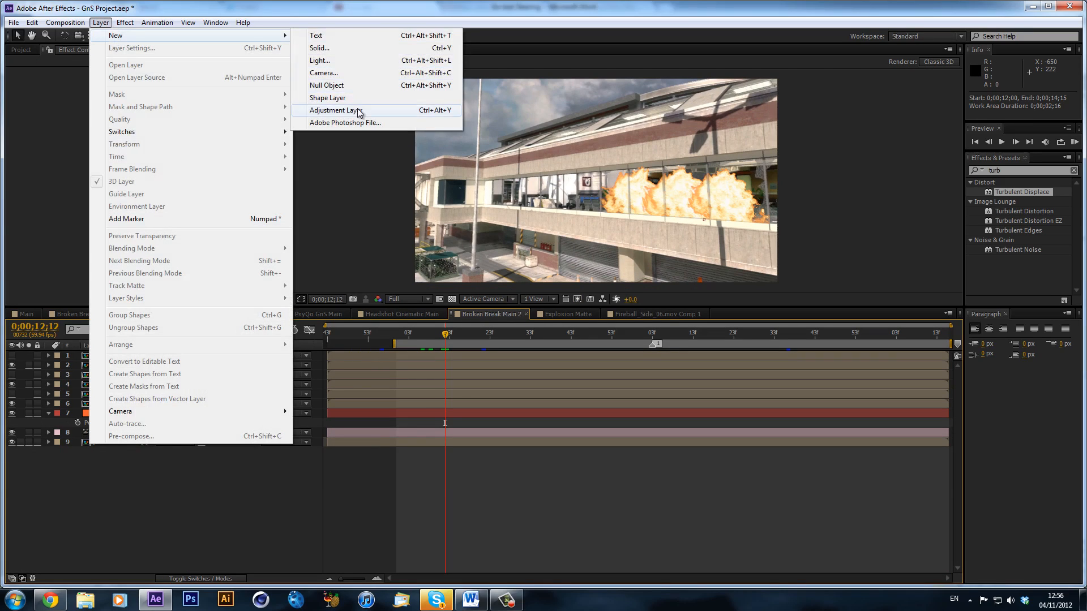
pyautogui.click(336, 110)
pyautogui.press('Return')
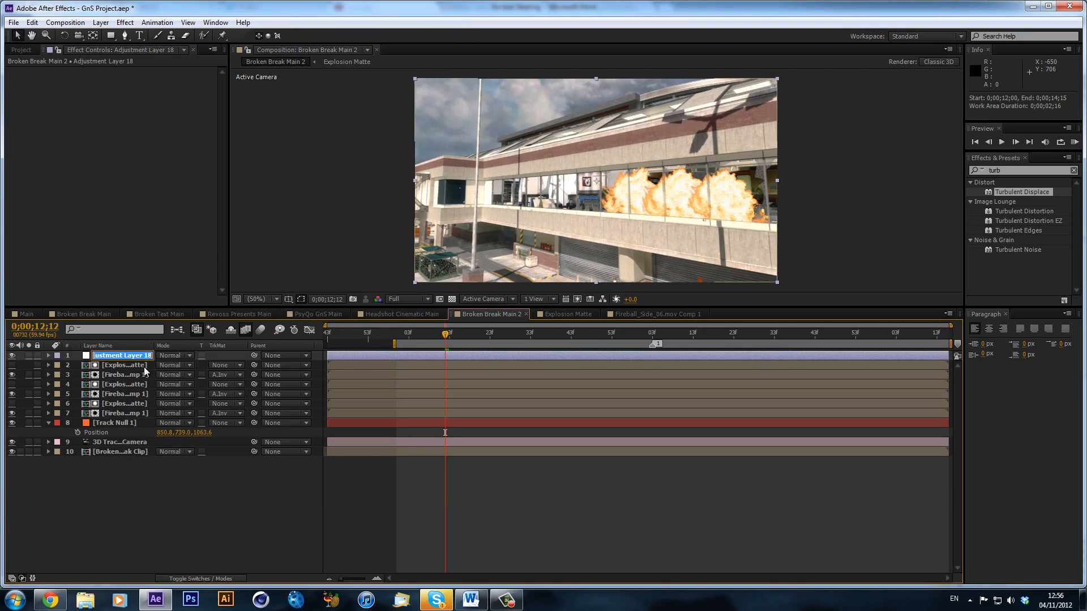
pyautogui.write('Explosion Glow')
pyautogui.press('Return')
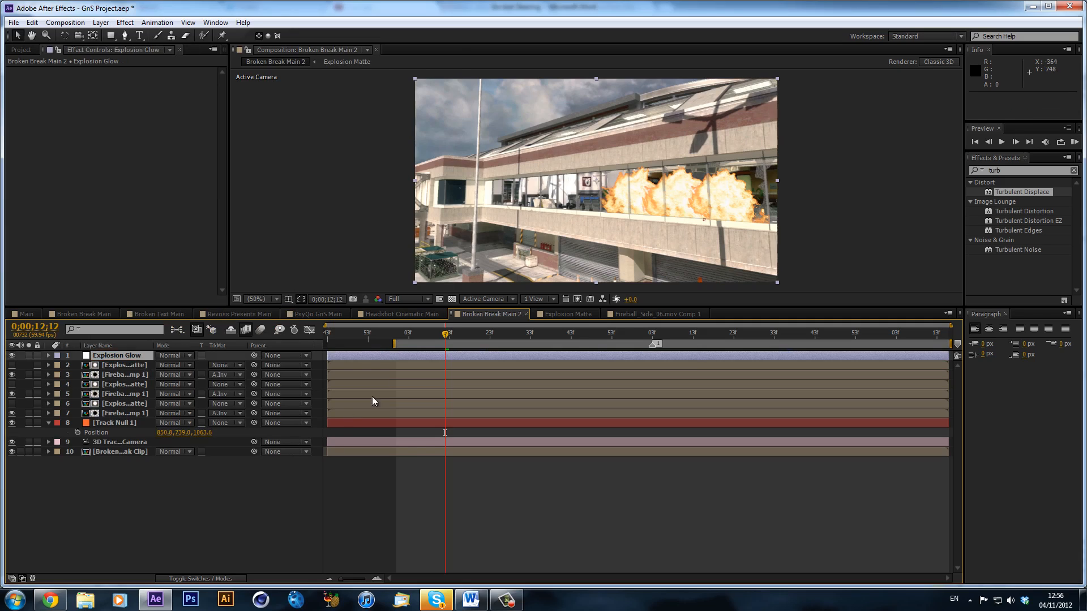
# Draw a four-point Pen mask on the Explosion Glow layer around the three fireballs and adjust its corners to follow the window band.
pyautogui.click(125, 36)
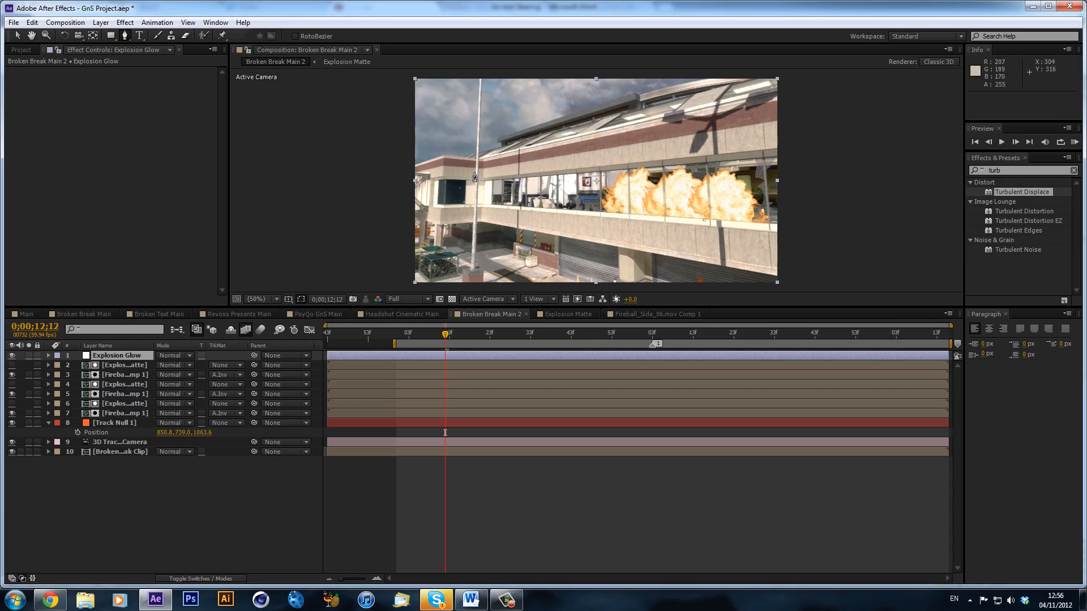
pyautogui.click(602, 164)
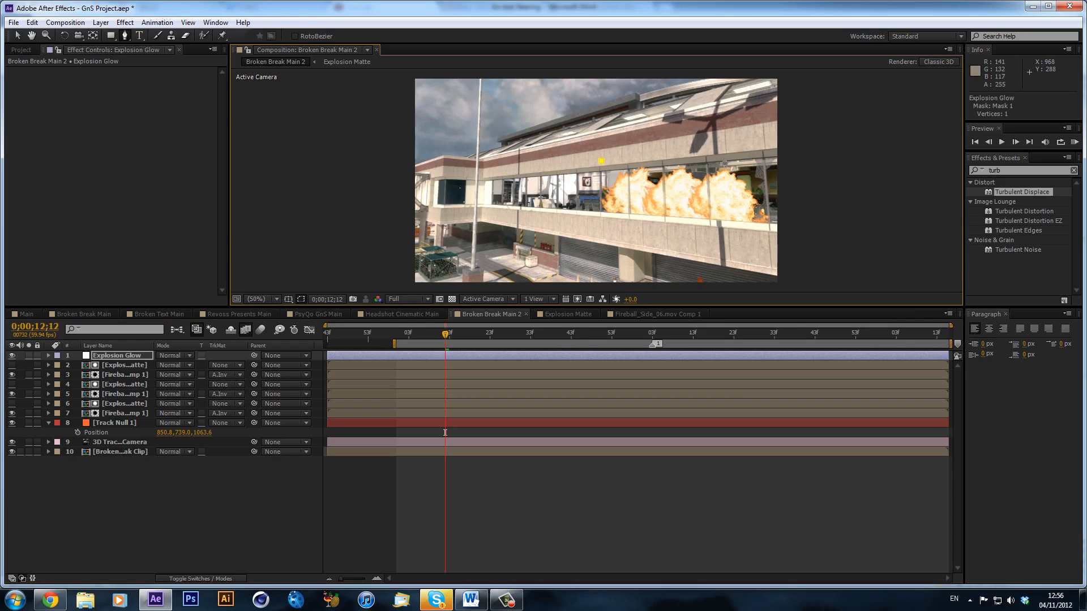
pyautogui.click(768, 142)
pyautogui.click(791, 230)
pyautogui.click(606, 232)
pyautogui.click(601, 161)
pyautogui.moveTo(601, 161); pyautogui.dragTo(584, 162)
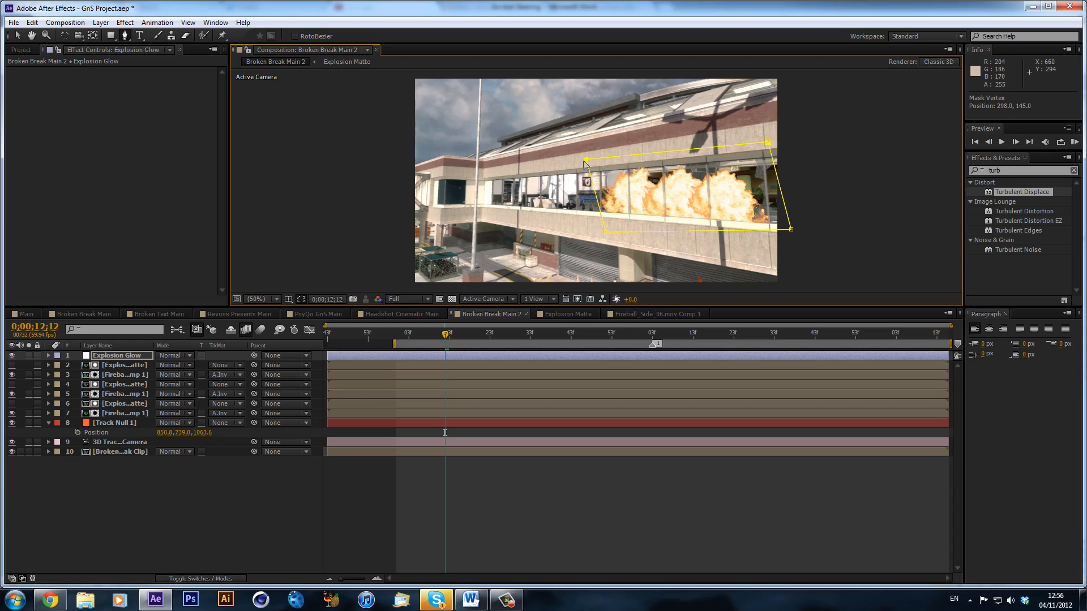
pyautogui.moveTo(604, 233); pyautogui.dragTo(579, 227)
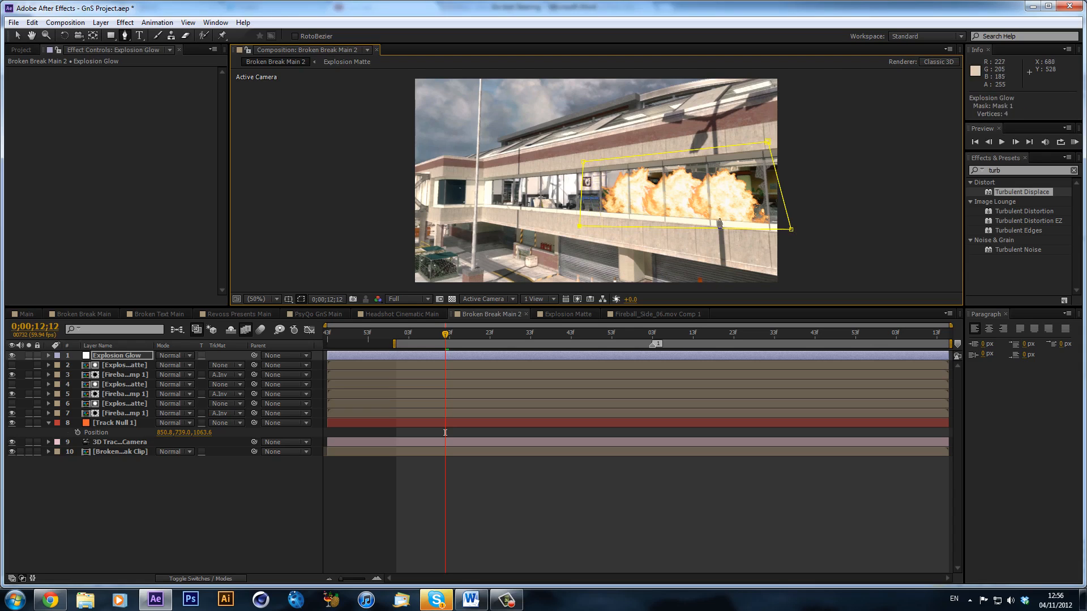
pyautogui.moveTo(793, 230); pyautogui.dragTo(776, 245)
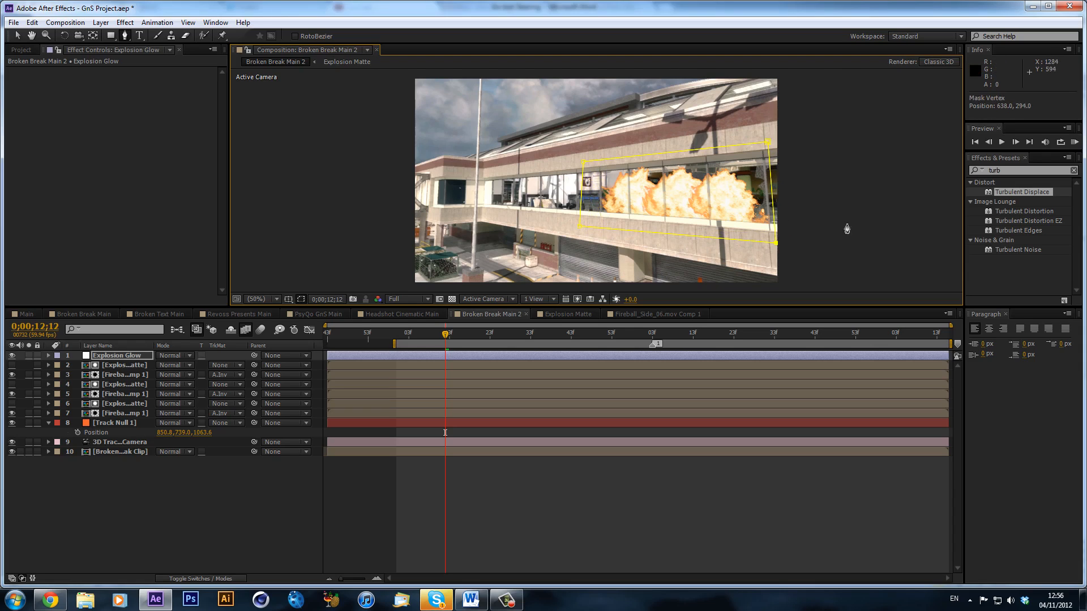
# Find the Stylize Glow effect and apply it to the Explosion Glow layer.
pyautogui.hotkey('ctrl', '5')
pyautogui.write('glow')
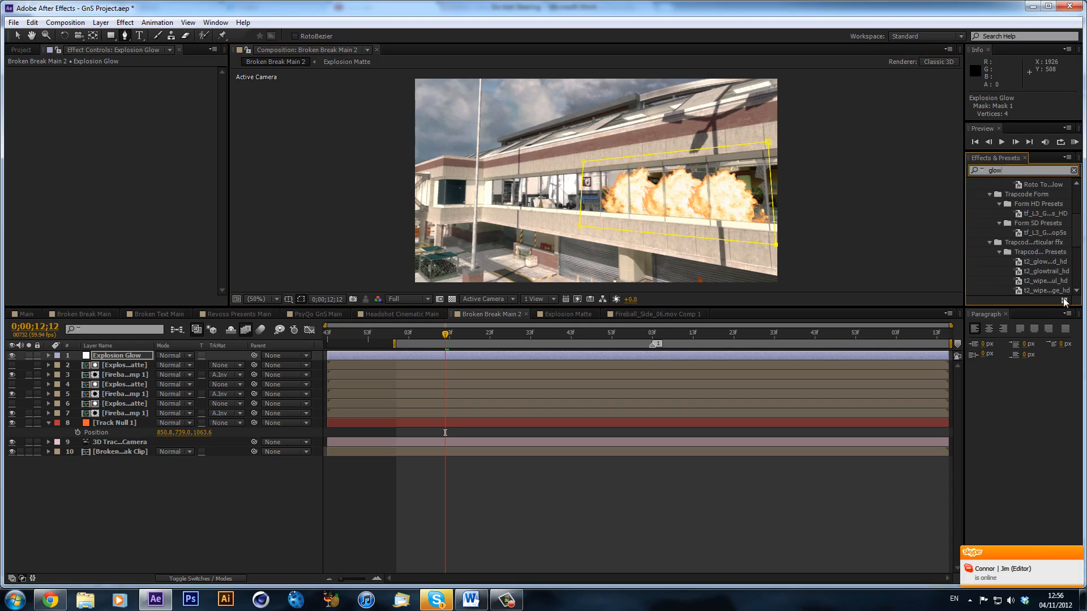
pyautogui.scroll(-5, 1014, 239)
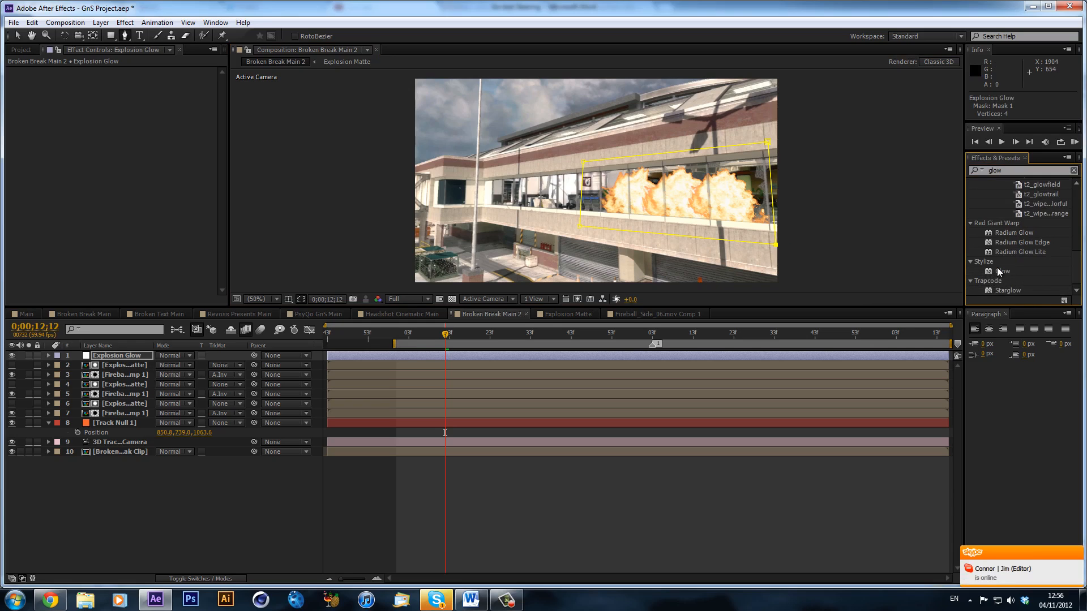
pyautogui.moveTo(999, 272); pyautogui.dragTo(1007, 273)
pyautogui.hotkey('ctrl', 'z')
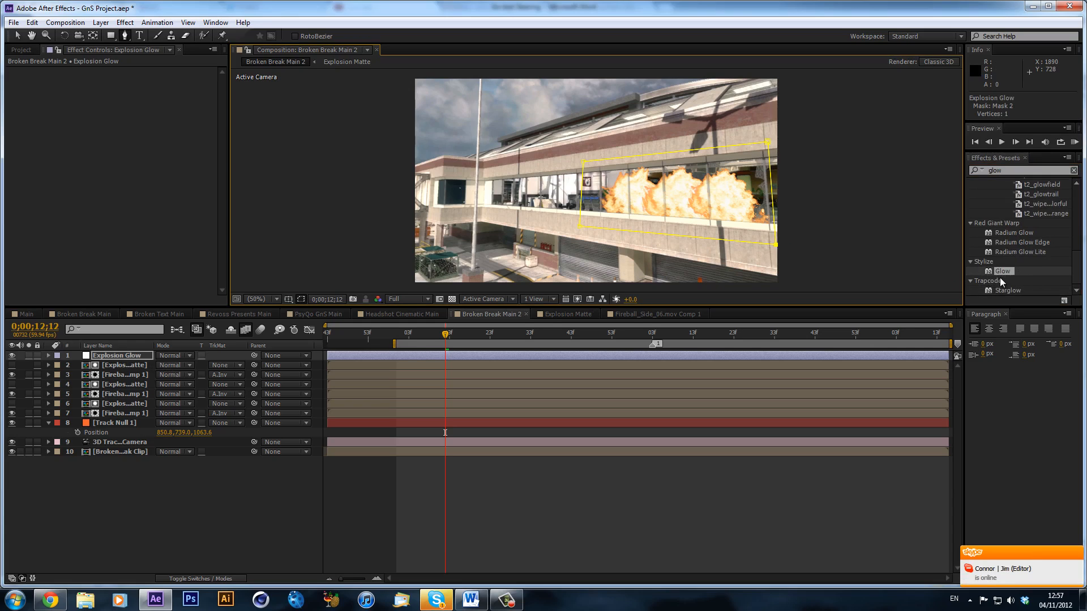
pyautogui.click(1012, 273)
pyautogui.doubleClick(1014, 274)
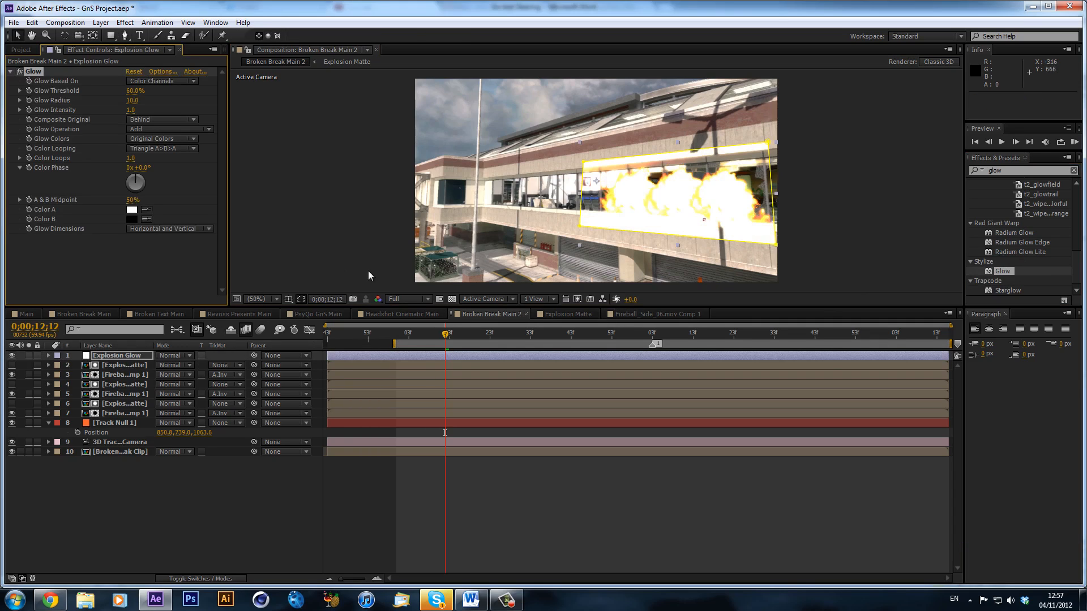
# Set the Glow effect's Glow Intensity to 0.3 and its Glow Colors to A & B Colors.
pyautogui.click(131, 110)
pyautogui.write('0.3')
pyautogui.press('Return')
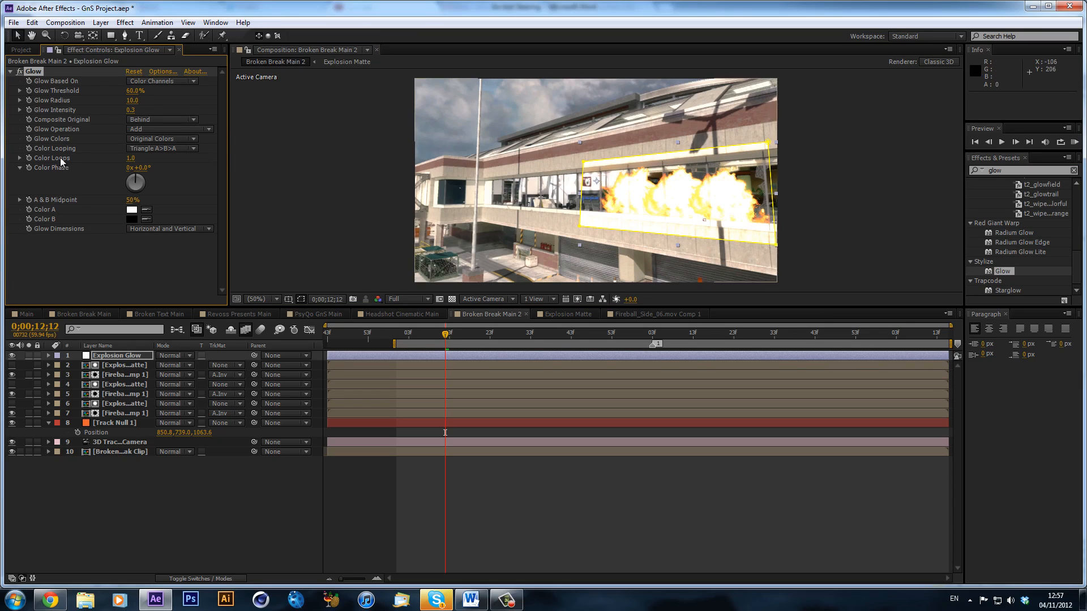
pyautogui.click(172, 139)
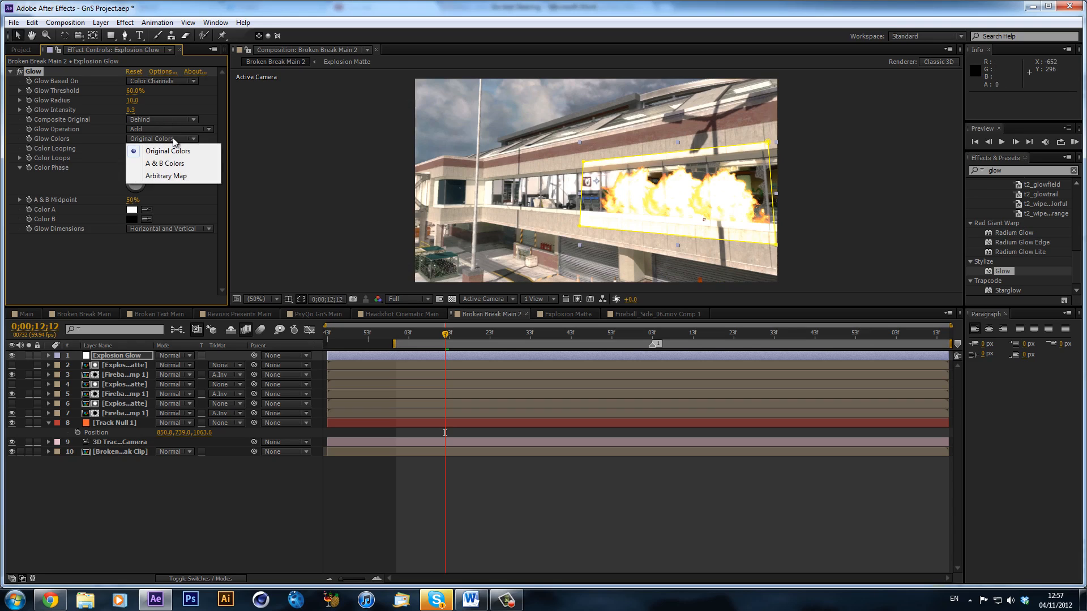
pyautogui.click(177, 164)
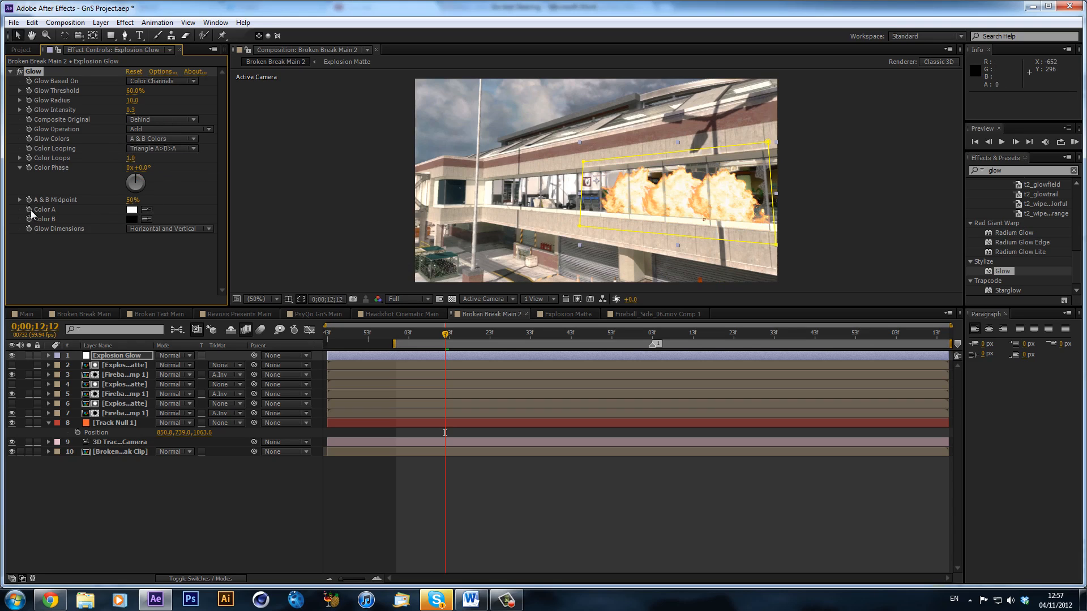
# Set the Glow effect's Color A to a fully saturated orange with a hue of 28°.
pyautogui.click(132, 210)
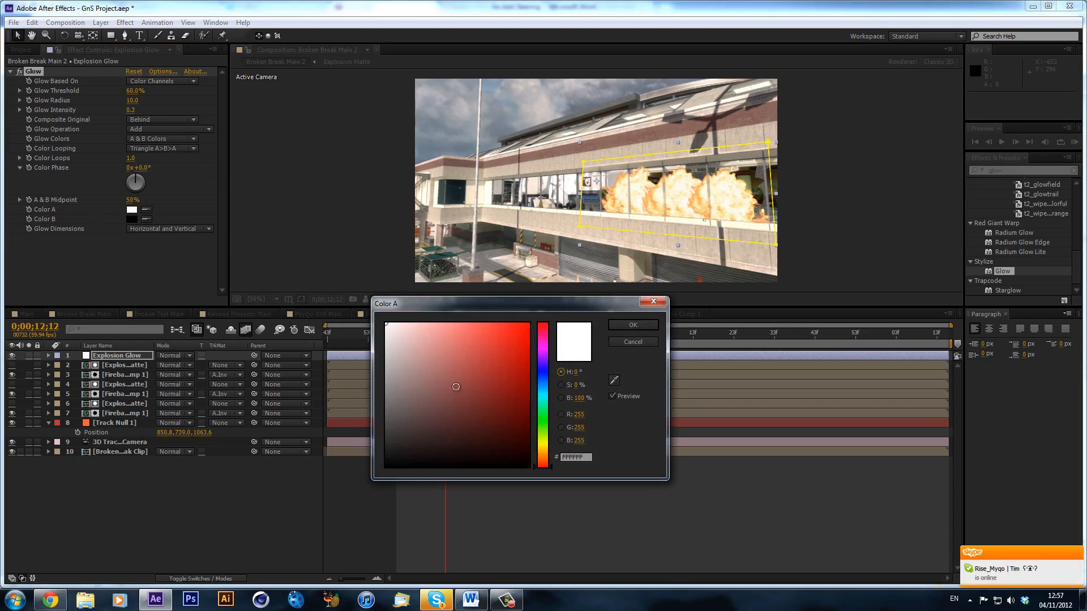
pyautogui.moveTo(539, 404); pyautogui.dragTo(541, 455)
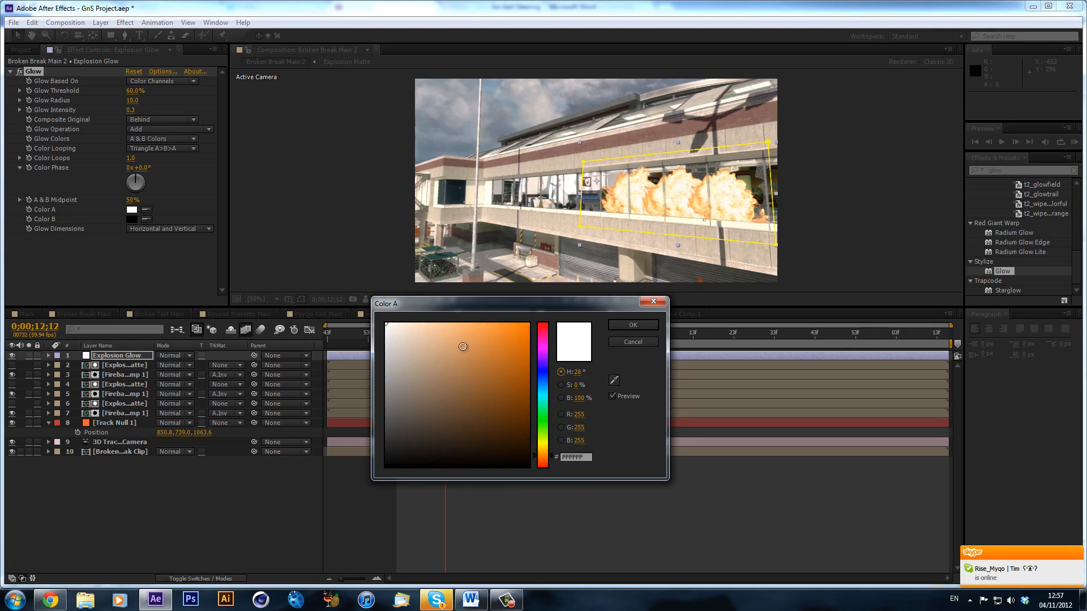
pyautogui.moveTo(464, 347); pyautogui.dragTo(620, 279)
pyautogui.click(651, 325)
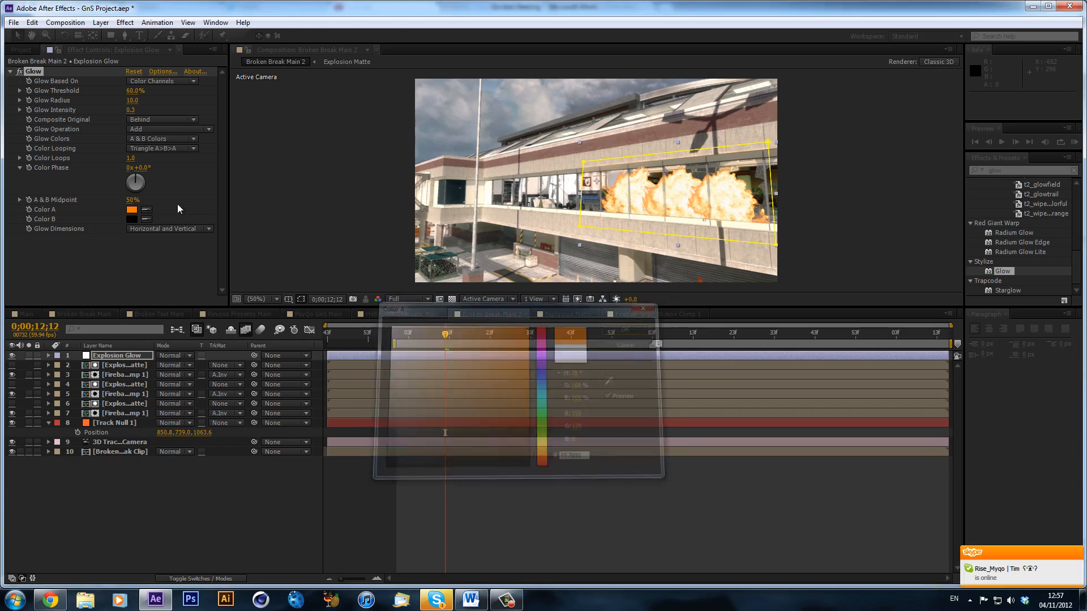
# Set the Glow effect's Color B to a bright, fully saturated red-orange.
pyautogui.click(132, 218)
pyautogui.click(547, 381)
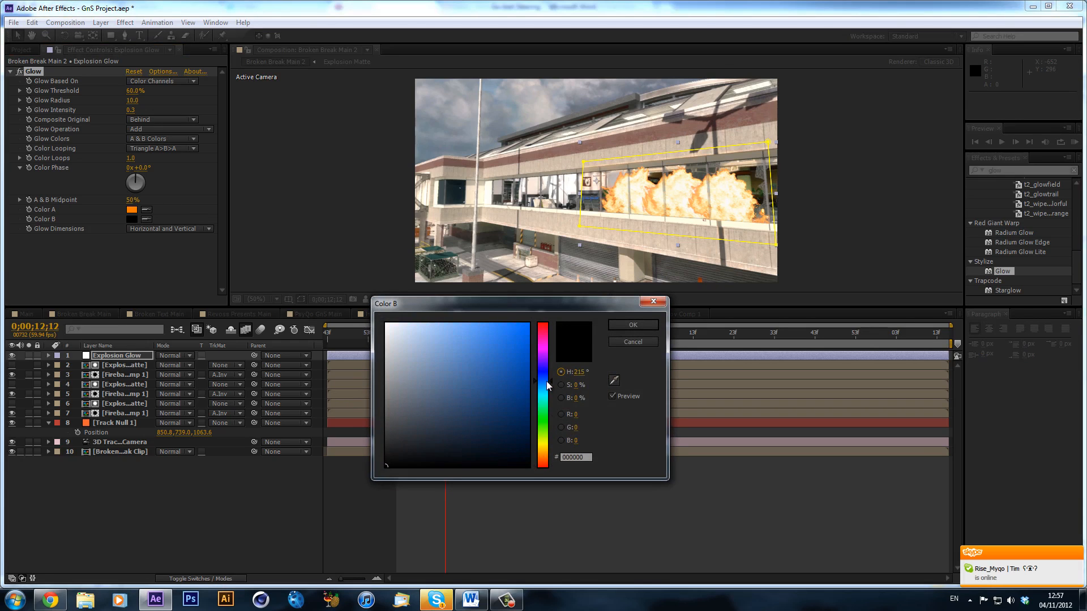
pyautogui.moveTo(547, 383); pyautogui.dragTo(515, 347)
pyautogui.moveTo(543, 459)
pyautogui.mouseDown()
pyautogui.moveTo(543, 471)
pyautogui.moveTo(551, 463)
pyautogui.mouseUp()
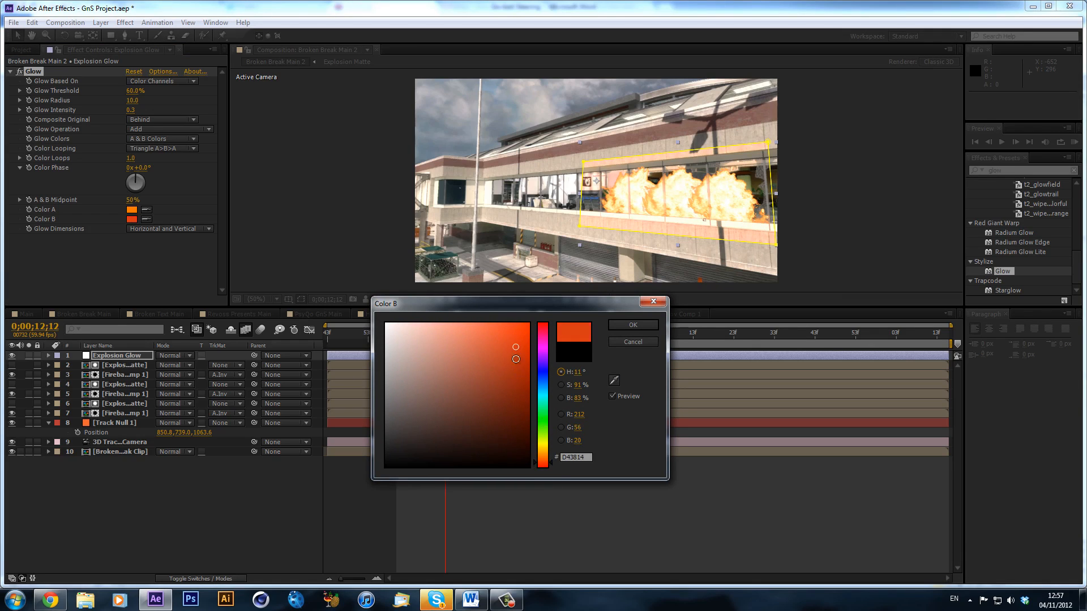
pyautogui.moveTo(516, 357)
pyautogui.mouseDown()
pyautogui.moveTo(518, 343)
pyautogui.moveTo(553, 329)
pyautogui.moveTo(557, 345)
pyautogui.mouseUp()
pyautogui.click(641, 327)
pyautogui.click(658, 484)
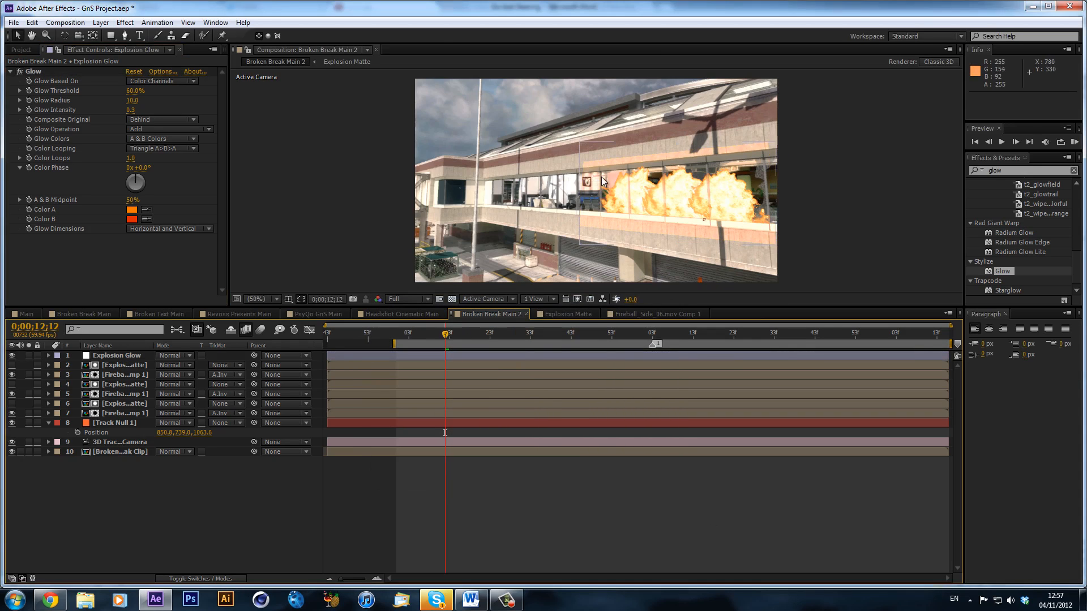
# Set the Glow Intensity to 0.5 and the Glow Radius to 261 on the Explosion Glow layer.
pyautogui.moveTo(134, 113)
pyautogui.mouseDown()
pyautogui.moveTo(174, 107)
pyautogui.moveTo(143, 102)
pyautogui.mouseUp()
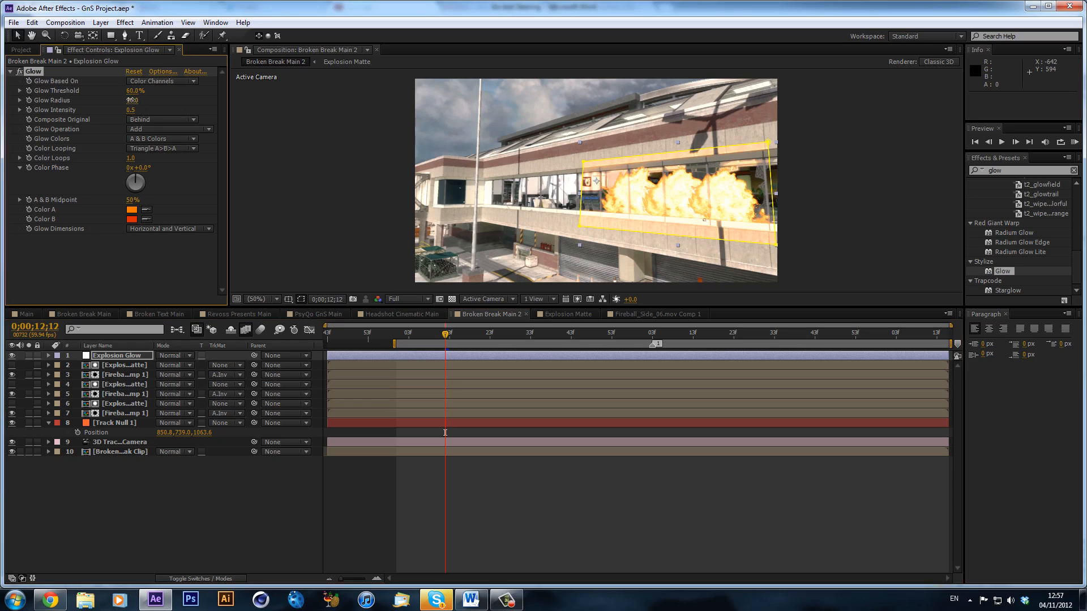
pyautogui.moveTo(156, 101); pyautogui.dragTo(269, 104)
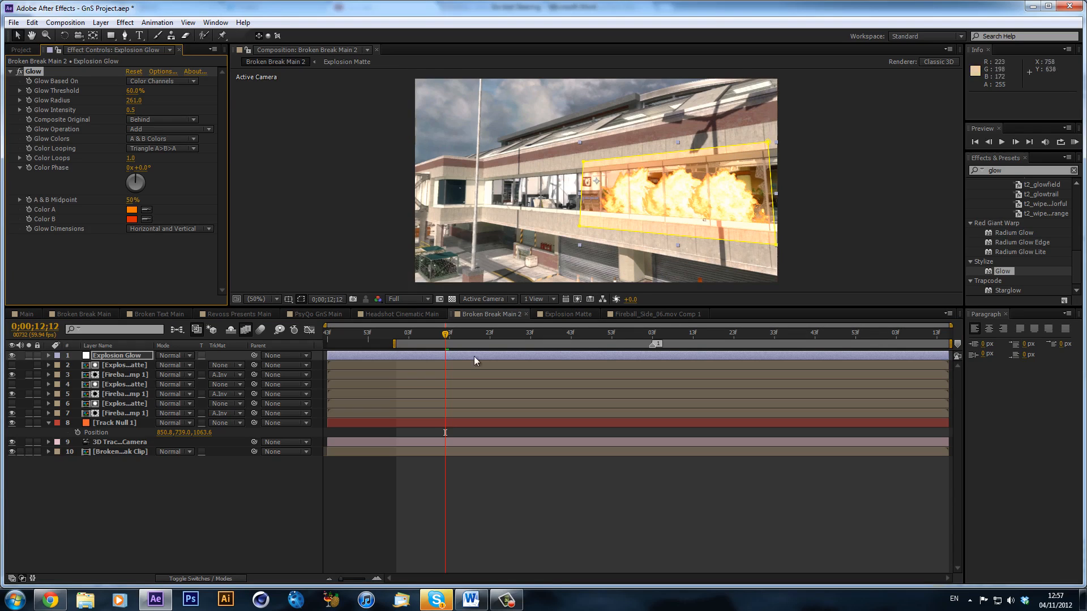
# Set the Mask Feather of the Explosion Glow layer's mask to 191 pixels.
pyautogui.click(141, 354)
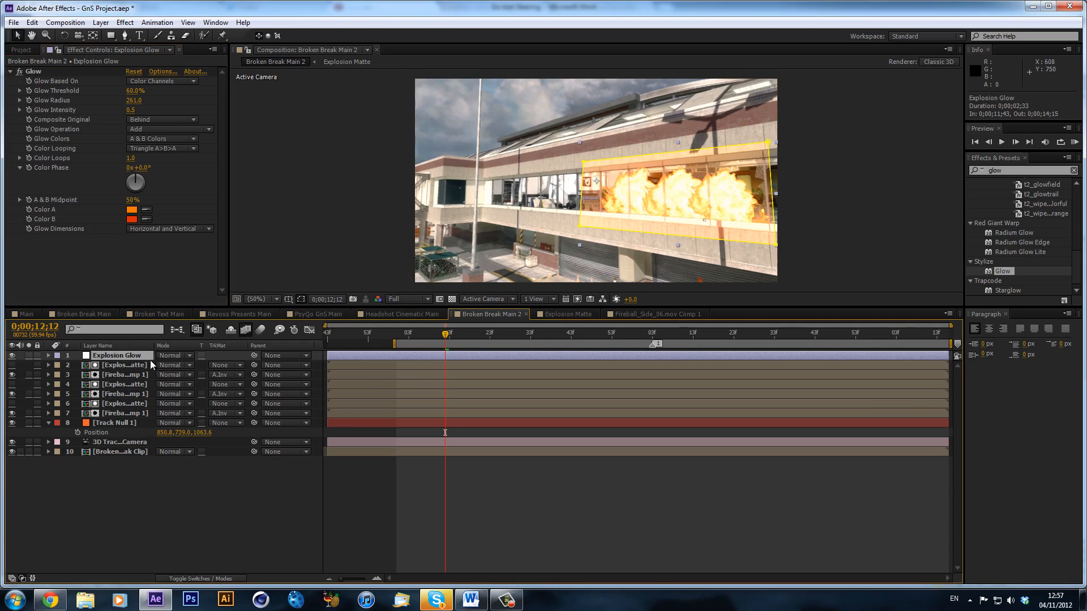
pyautogui.press('f')
pyautogui.moveTo(217, 381); pyautogui.dragTo(286, 384)
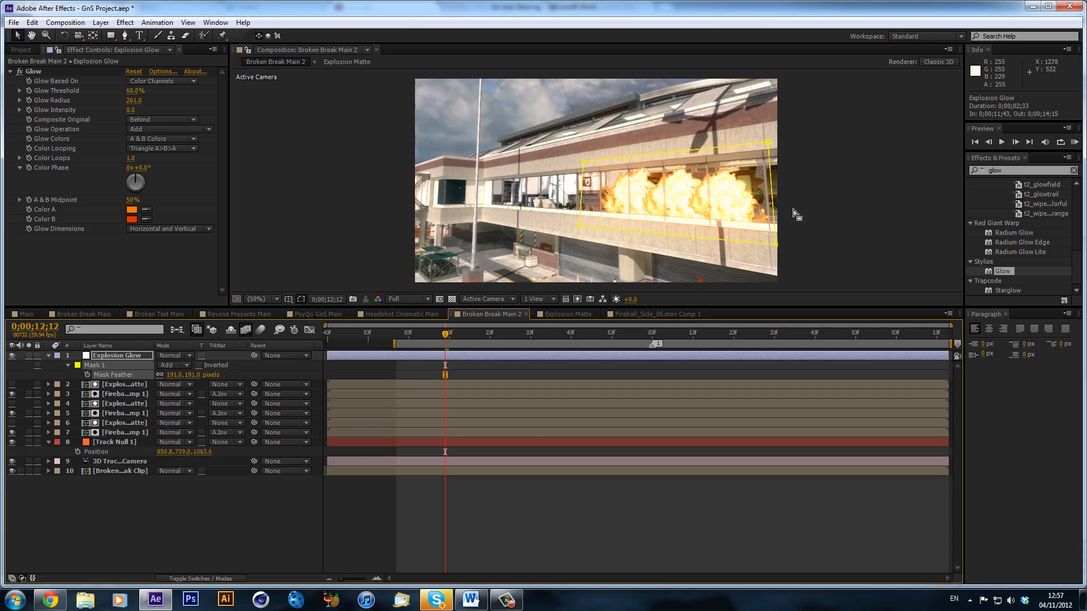
pyautogui.click(270, 512)
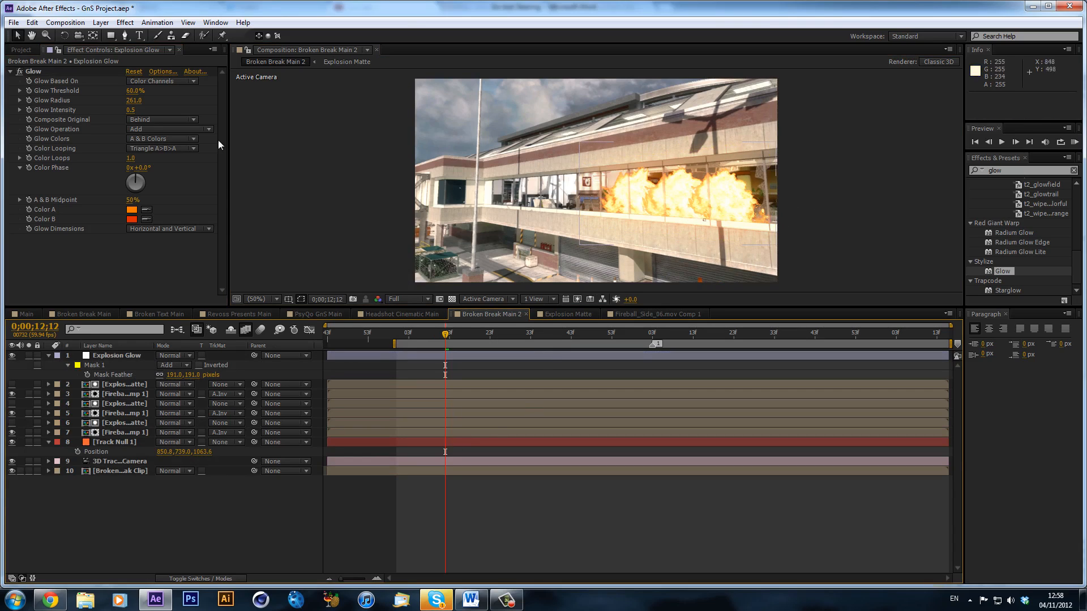
# Switch the Glow effect off and on to compare the explosion's surroundings with and without the glow.
pyautogui.click(20, 73)
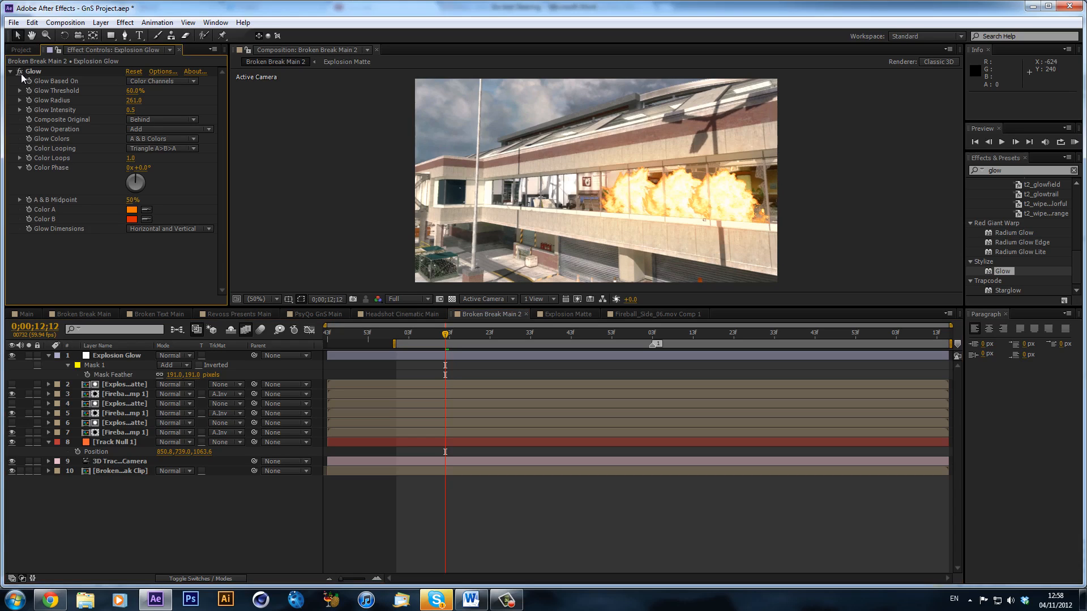
pyautogui.click(20, 73)
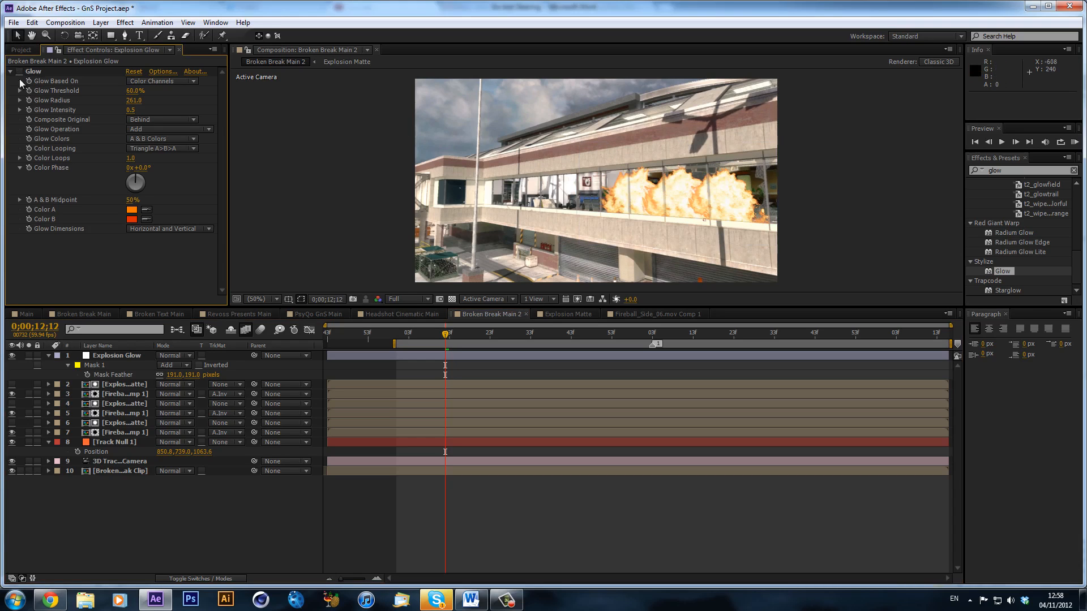
pyautogui.click(20, 72)
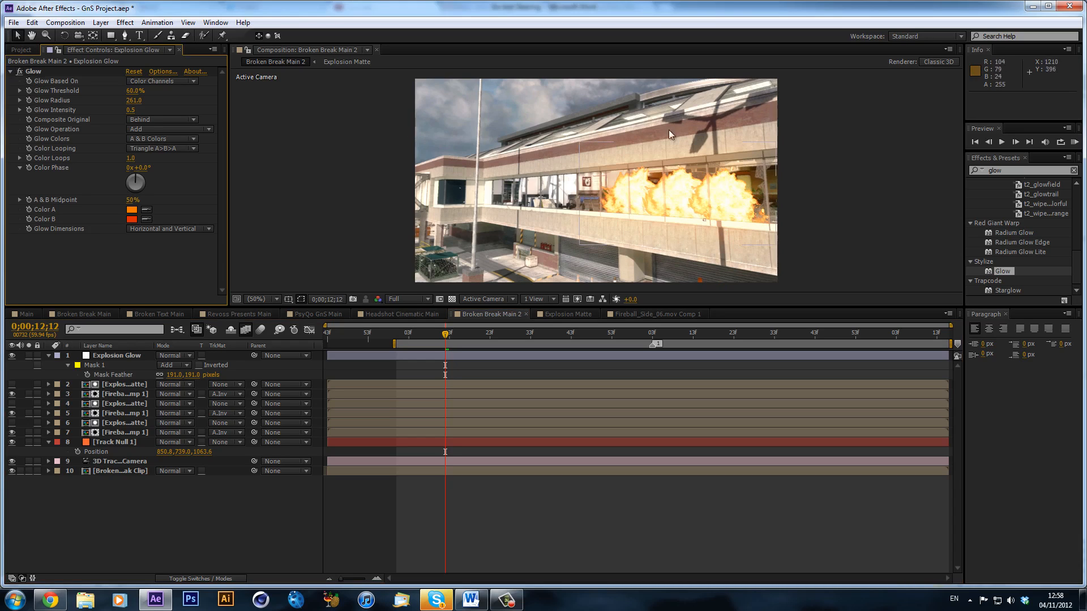
pyautogui.click(592, 521)
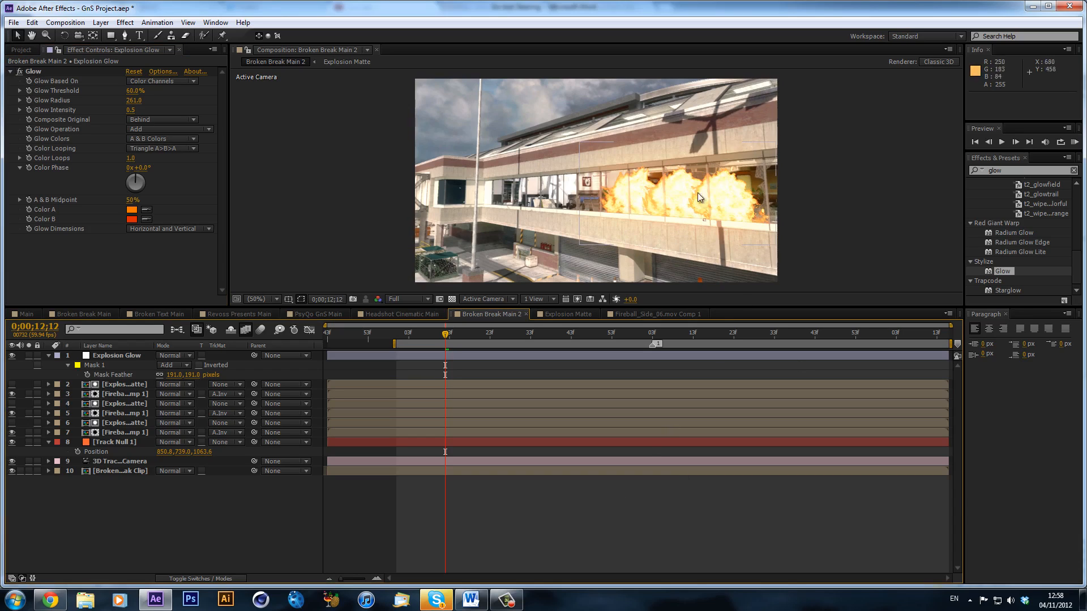
pyautogui.click(16, 72)
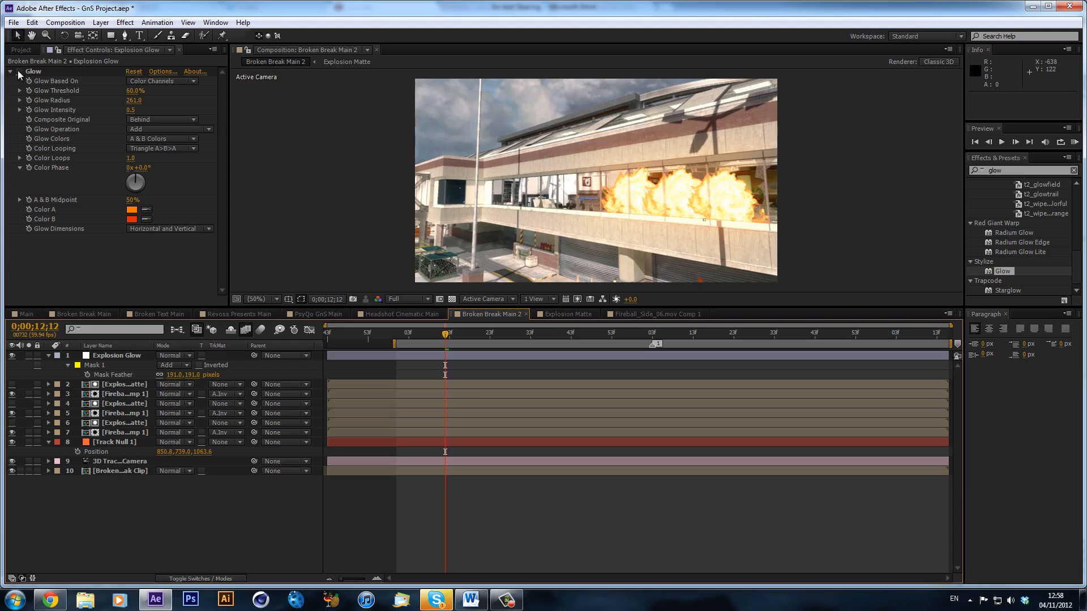
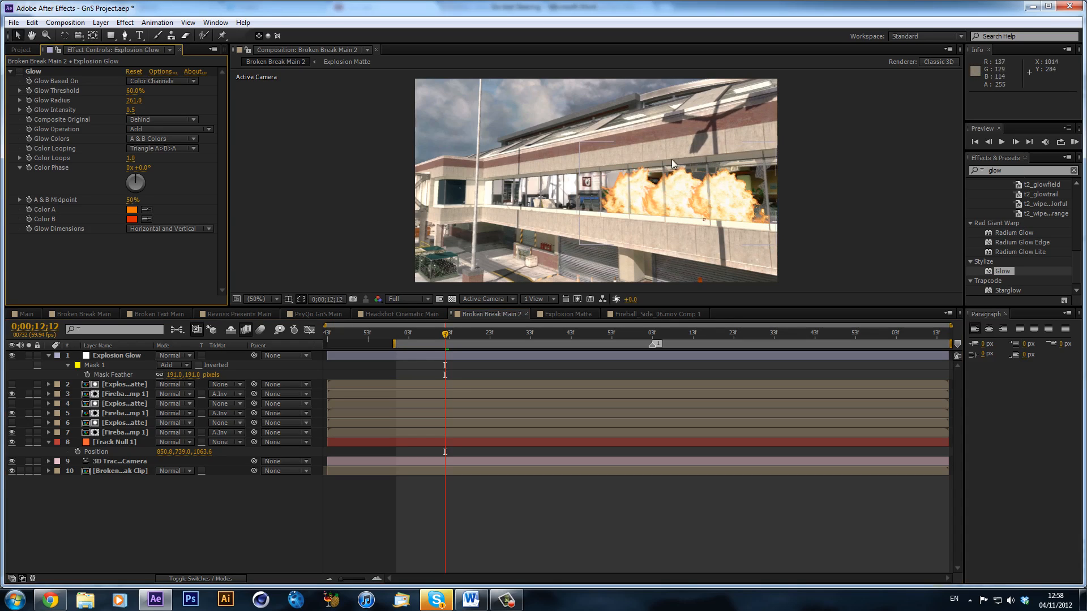
pyautogui.click(19, 73)
pyautogui.click(20, 73)
pyautogui.click(19, 73)
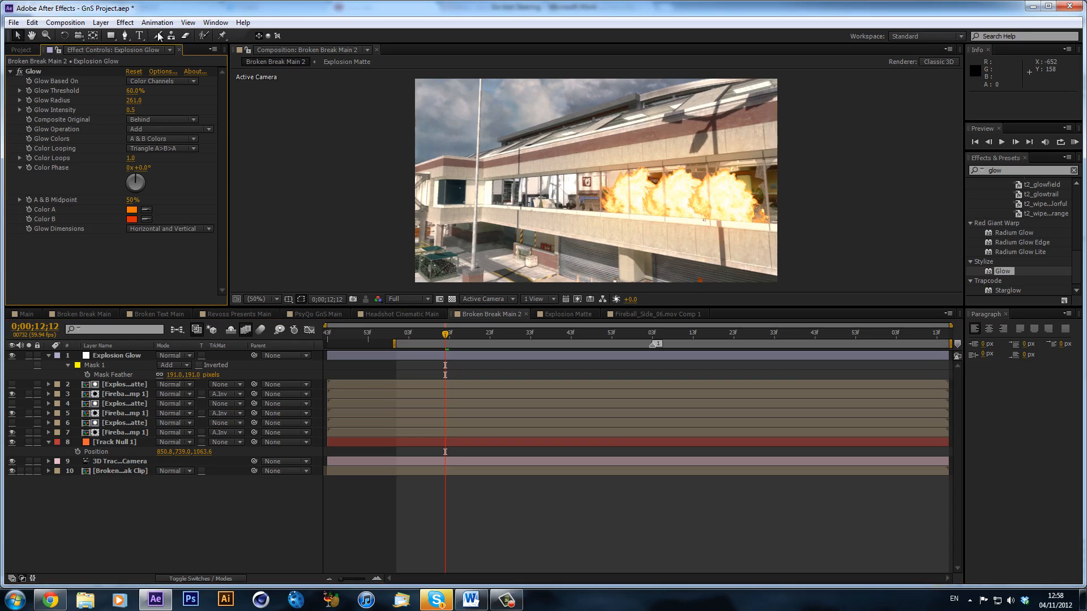
# Create a 1280 × 720 orange solid (FF9000) above the Explosion Glow layer and hide it.
pyautogui.click(101, 22)
pyautogui.moveTo(118, 37)
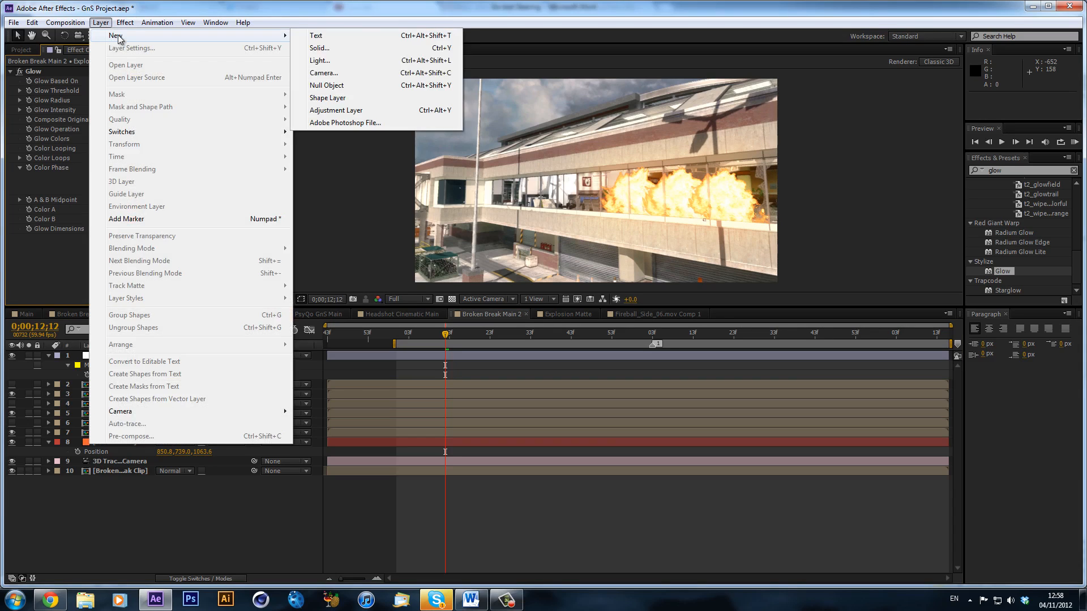
pyautogui.click(340, 49)
pyautogui.click(534, 369)
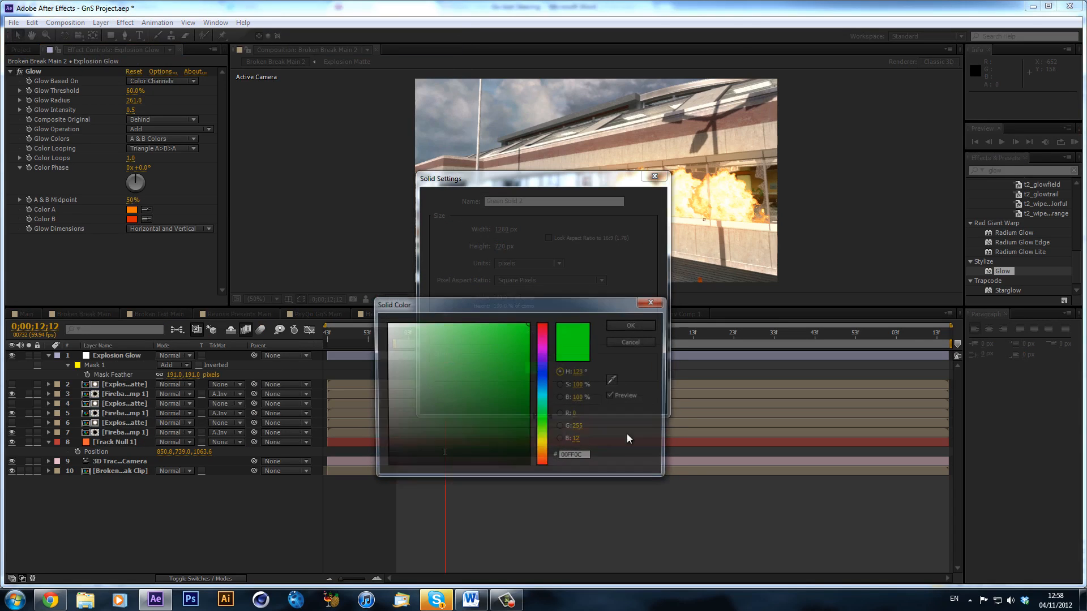
pyautogui.moveTo(543, 450); pyautogui.dragTo(546, 459)
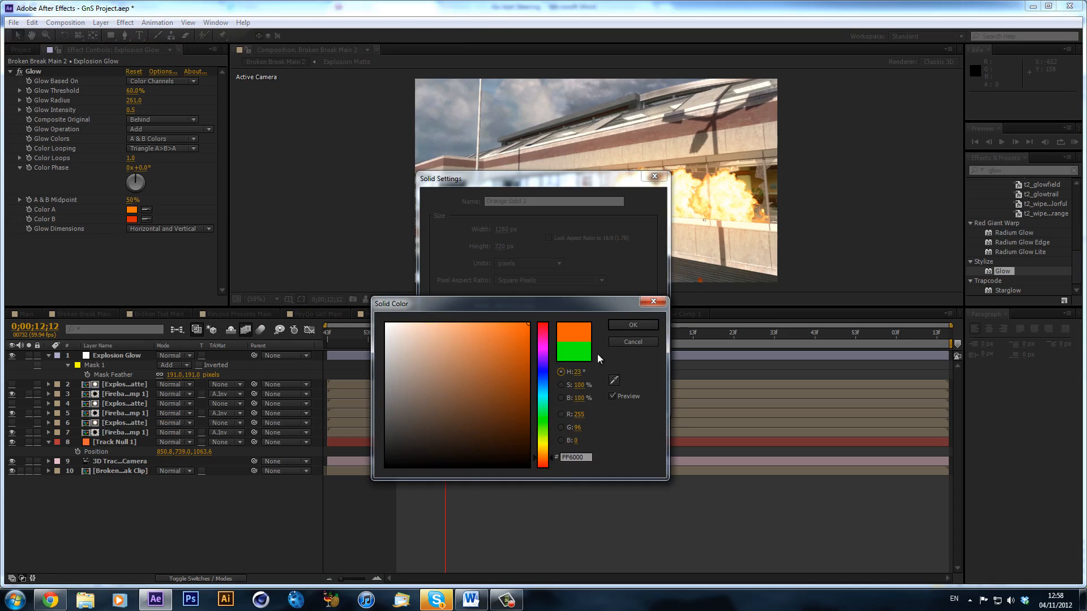
pyautogui.click(545, 453)
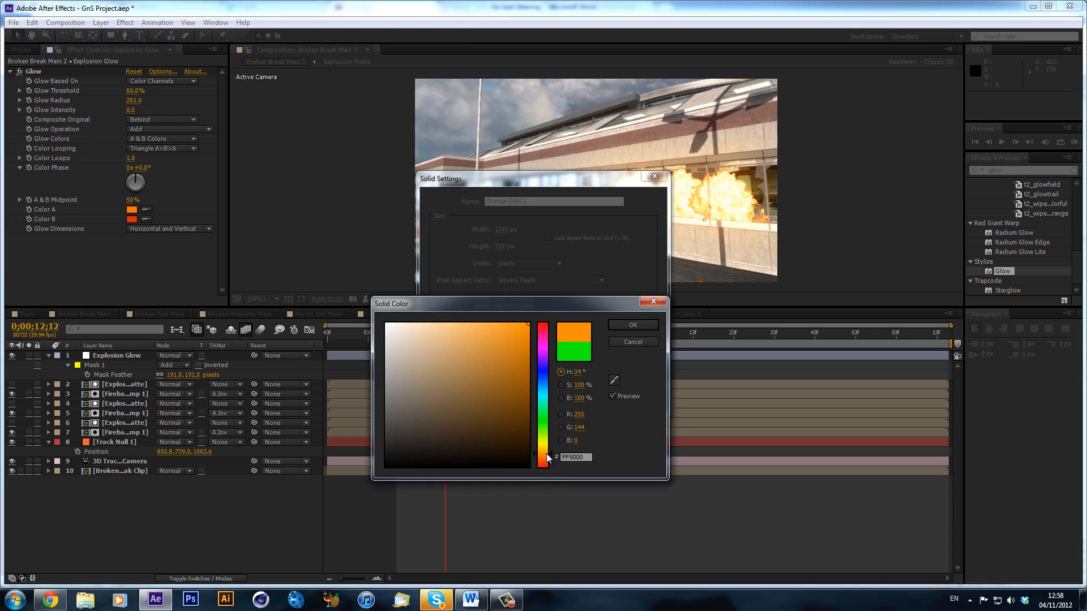
pyautogui.click(633, 326)
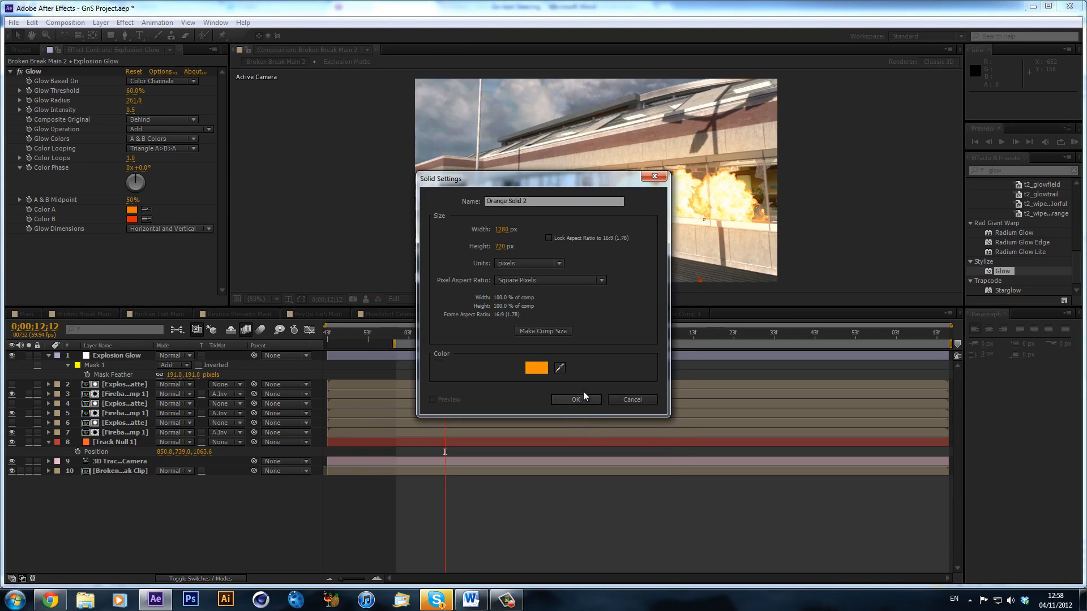
pyautogui.click(576, 400)
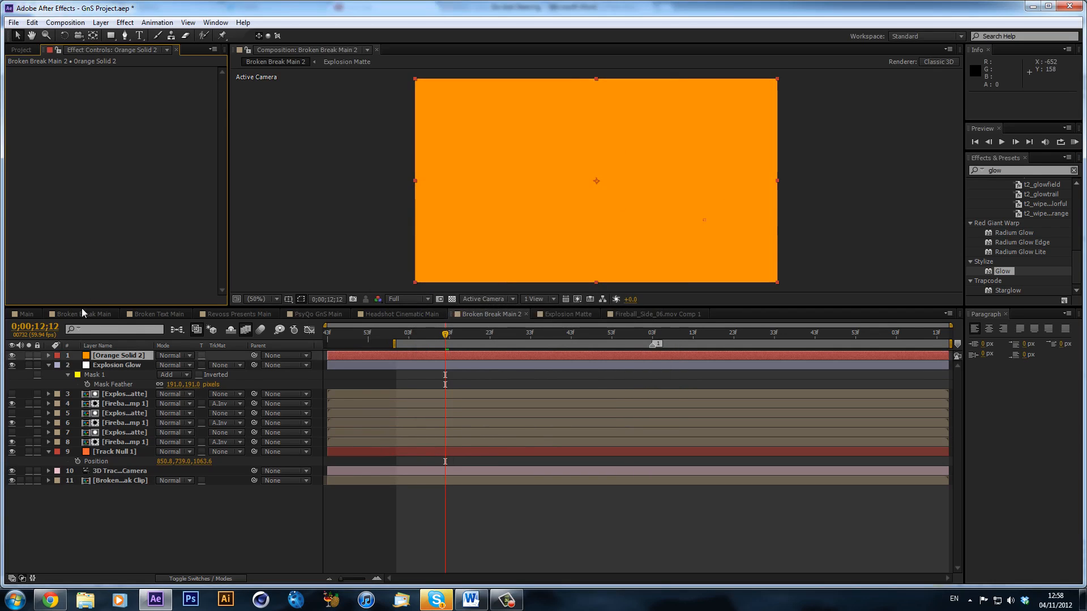
pyautogui.click(11, 356)
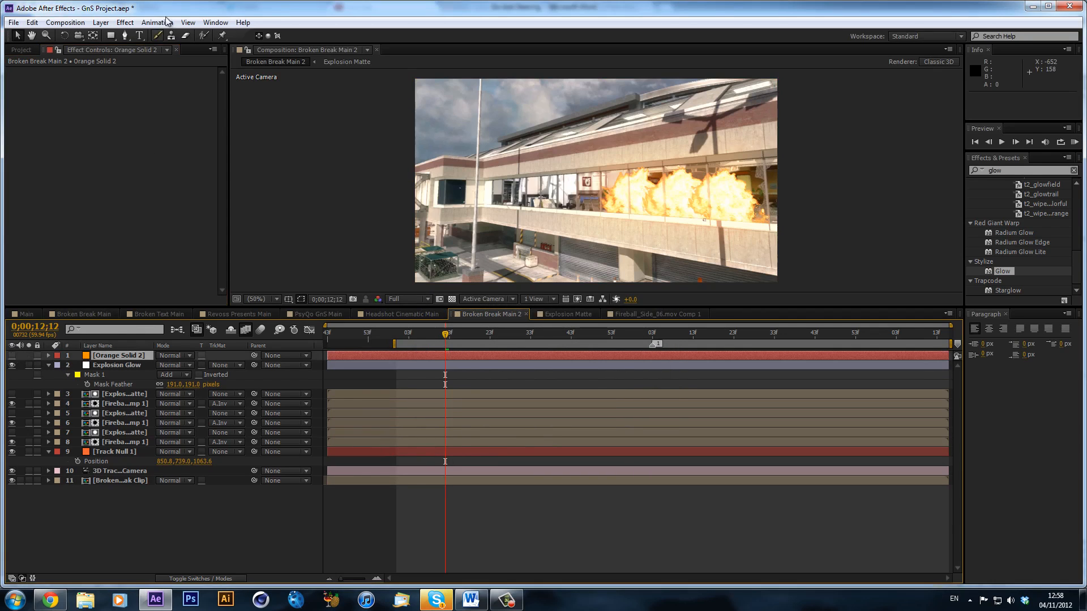
# Draw a four-point Pen mask on the orange solid around the beam above the burning windows and start a second mask at the sill below.
pyautogui.click(128, 40)
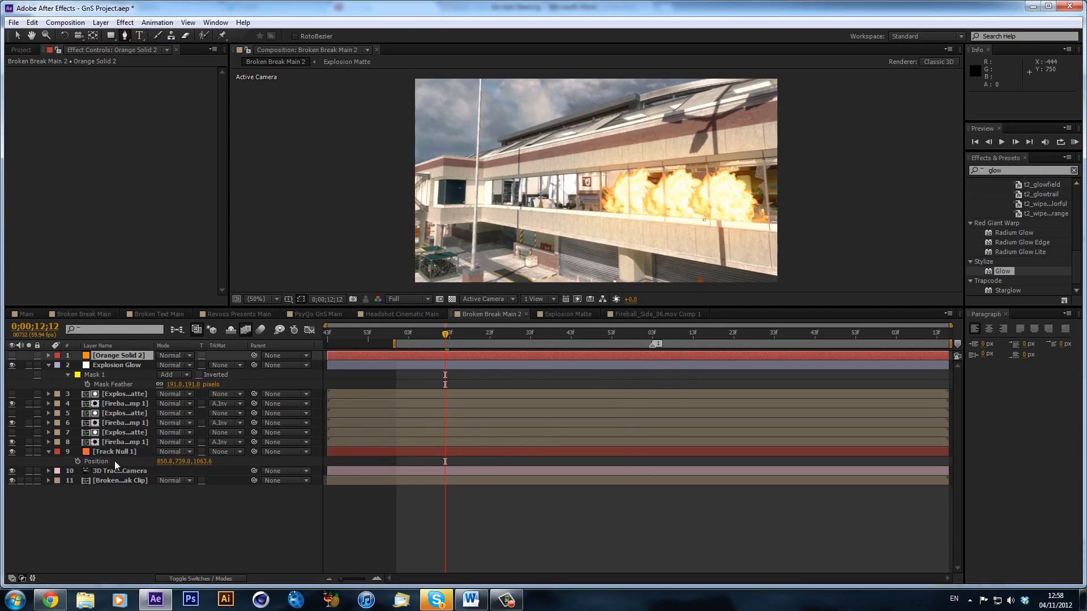
pyautogui.press('.')
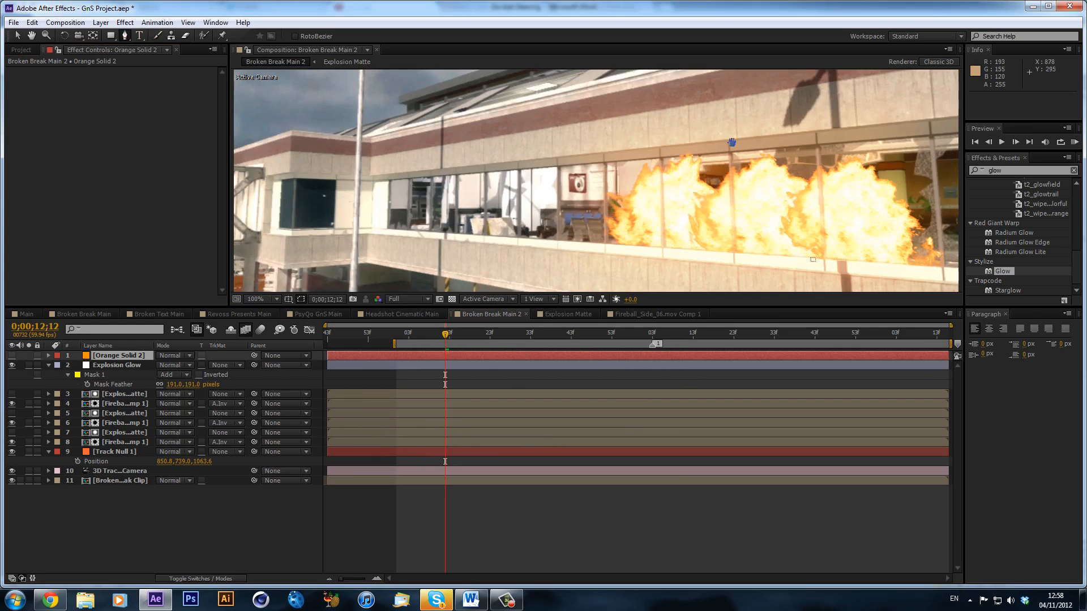
pyautogui.moveTo(731, 142); pyautogui.dragTo(676, 129)
pyautogui.press('g')
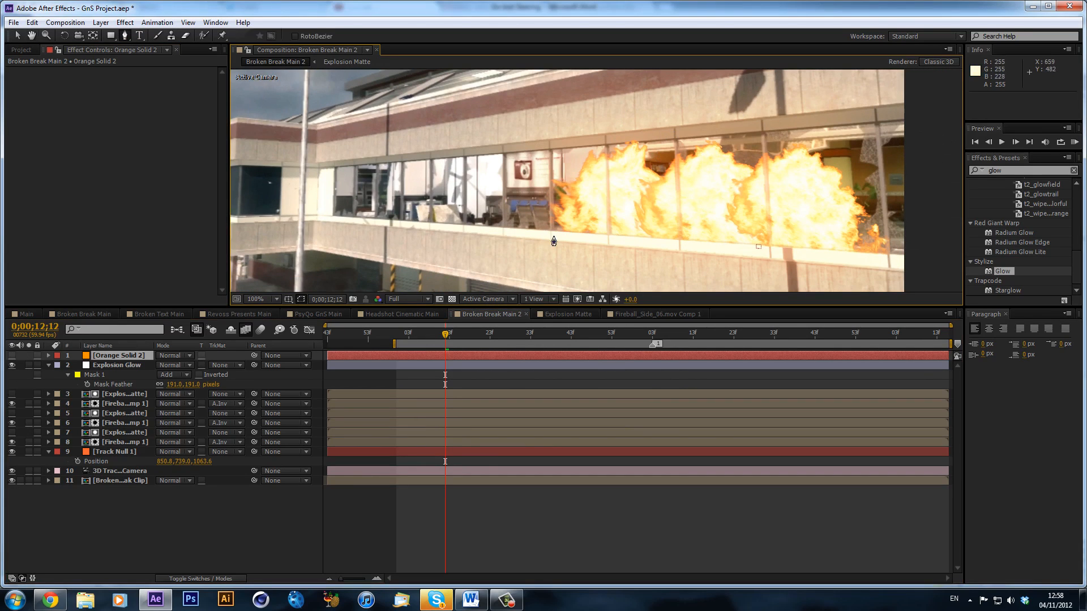
pyautogui.click(552, 139)
pyautogui.click(551, 148)
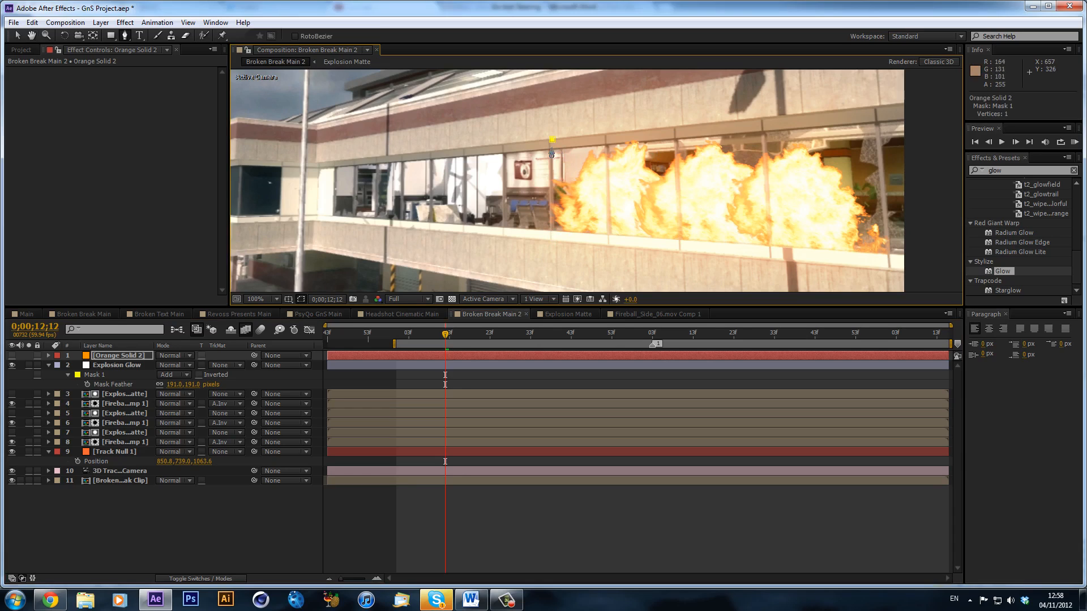
pyautogui.click(879, 121)
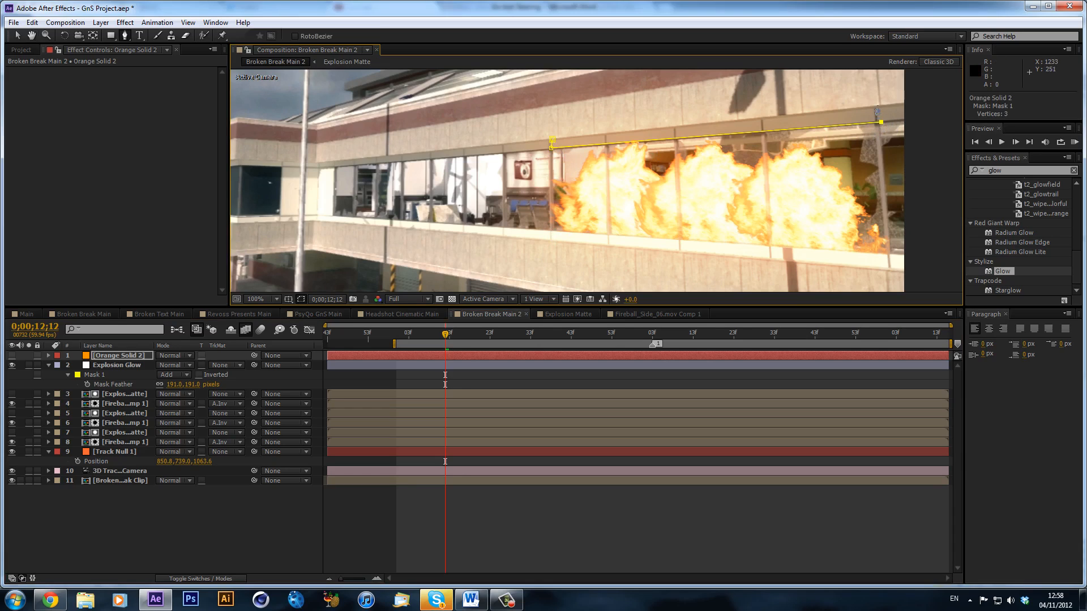
pyautogui.click(877, 106)
pyautogui.click(553, 142)
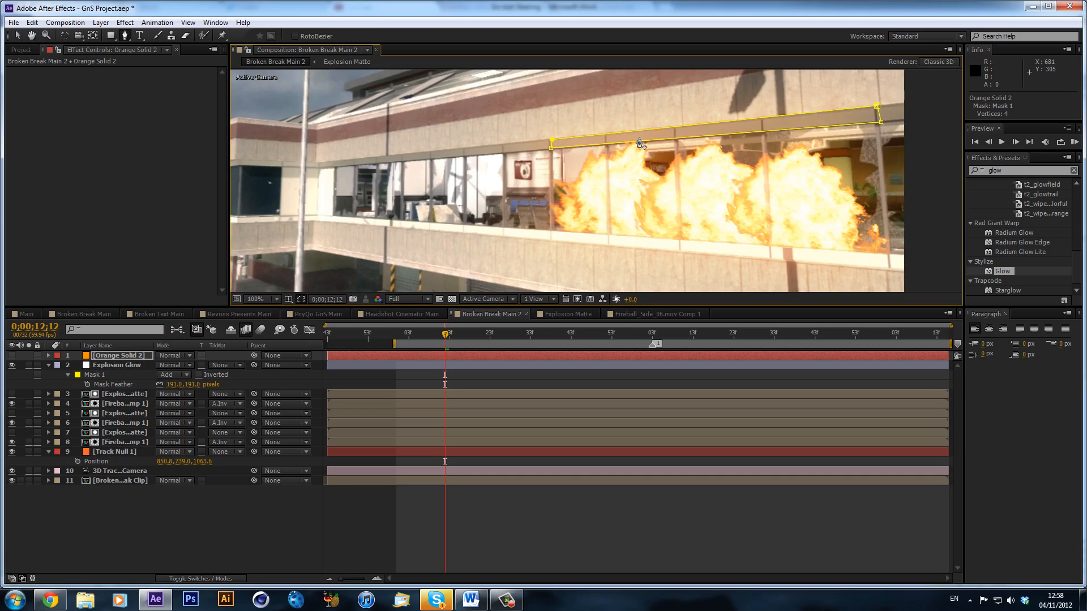
pyautogui.click(552, 230)
pyautogui.click(552, 239)
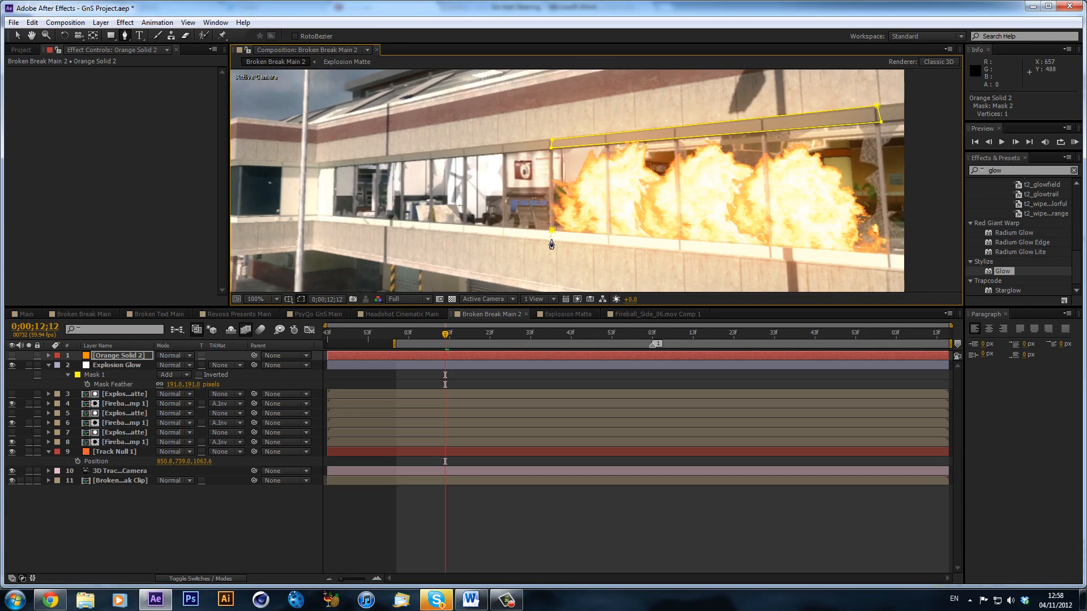
pyautogui.click(890, 267)
pyautogui.click(889, 253)
pyautogui.hotkey('ctrl', 'z')
pyautogui.hotkey('ctrl', 'z')
pyautogui.hotkey('ctrl', 'z')
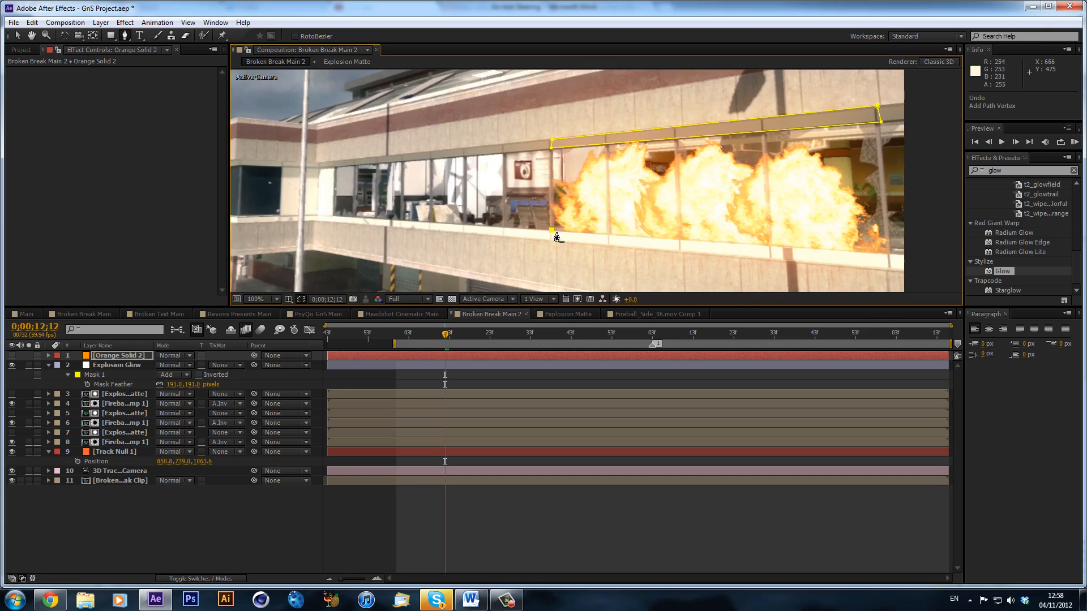
# Complete the second Pen mask of the orange solid along the sill below the burning windows and make the solid visible.
pyautogui.click(890, 254)
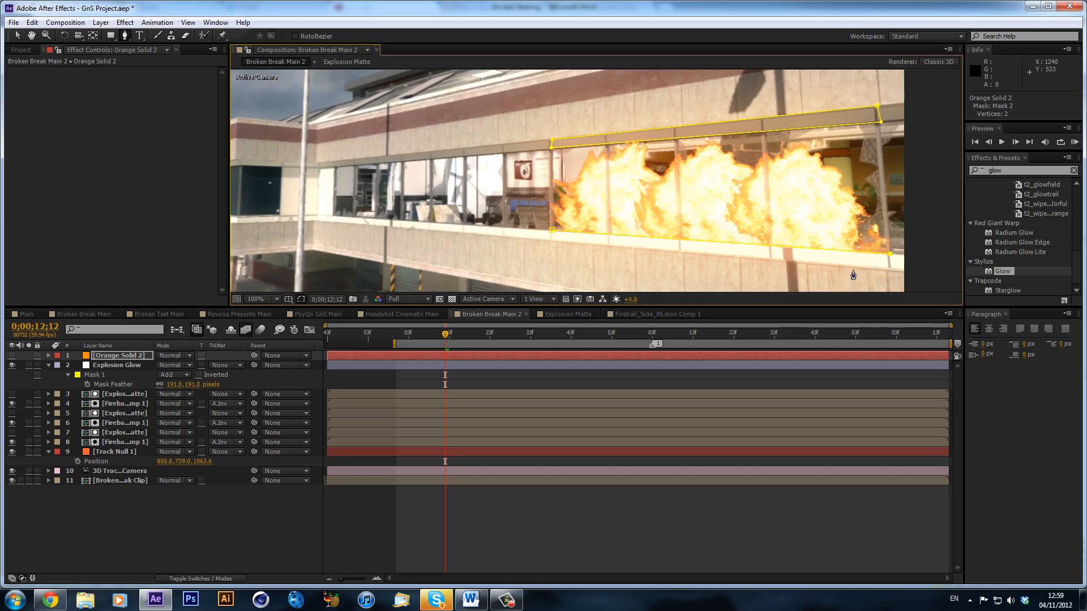
pyautogui.click(695, 256)
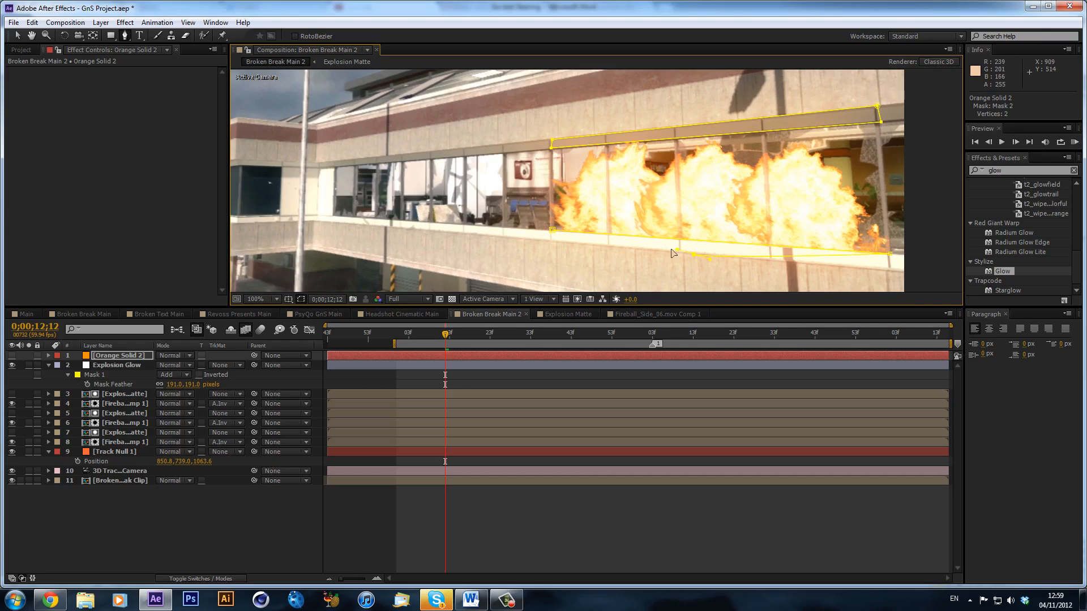
pyautogui.click(642, 250)
pyautogui.click(545, 539)
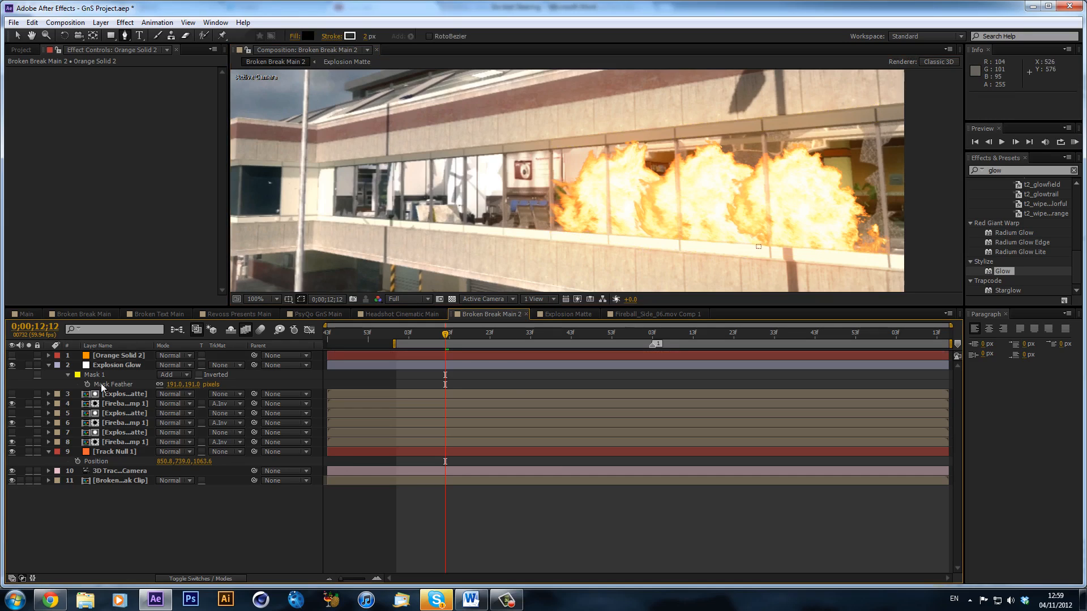
pyautogui.click(12, 356)
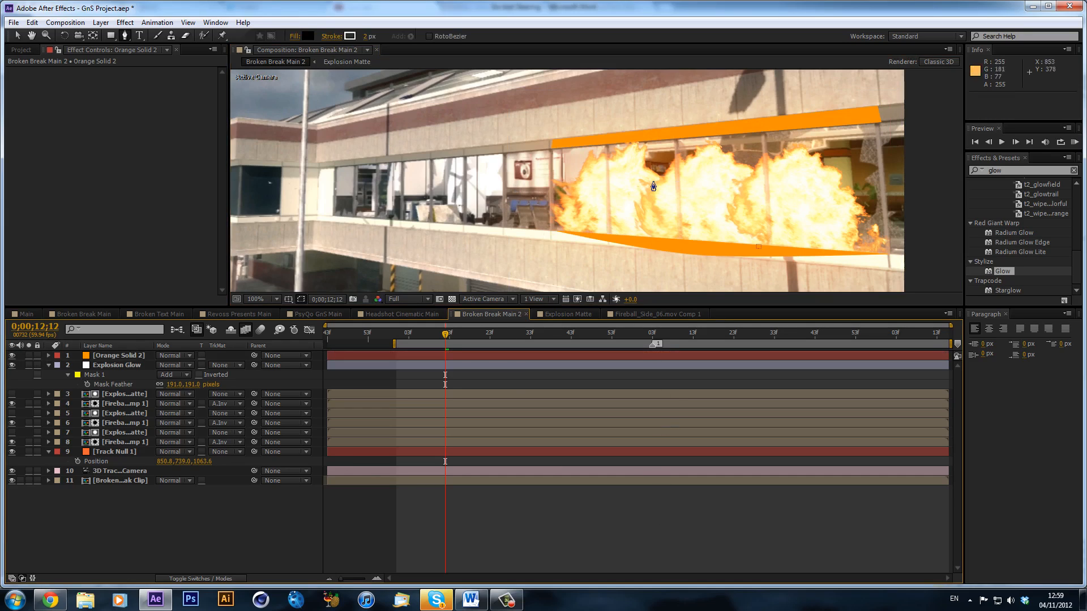
pyautogui.click(14, 22)
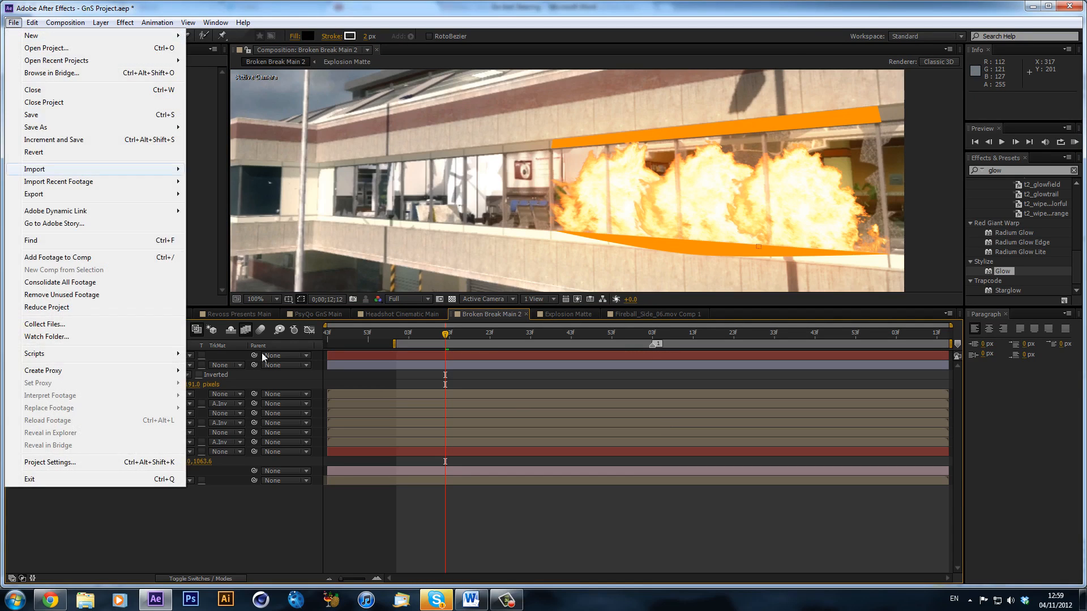
pyautogui.click(197, 516)
pyautogui.click(17, 36)
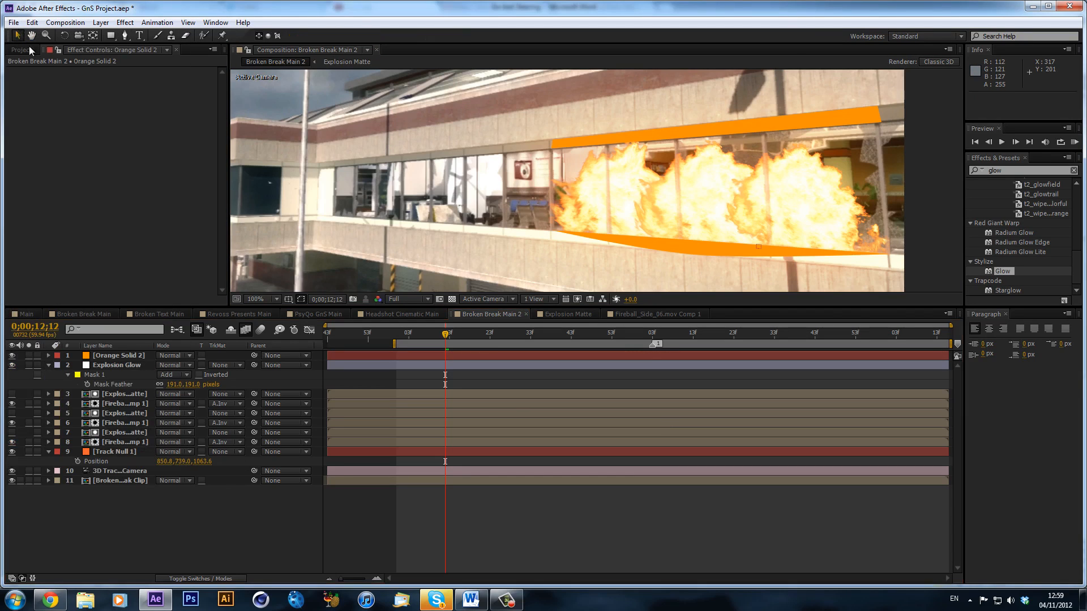
# Try the Classic Color Burn blending mode on the orange solid with the whole frame in view.
pyautogui.press(',')
pyautogui.press(',')
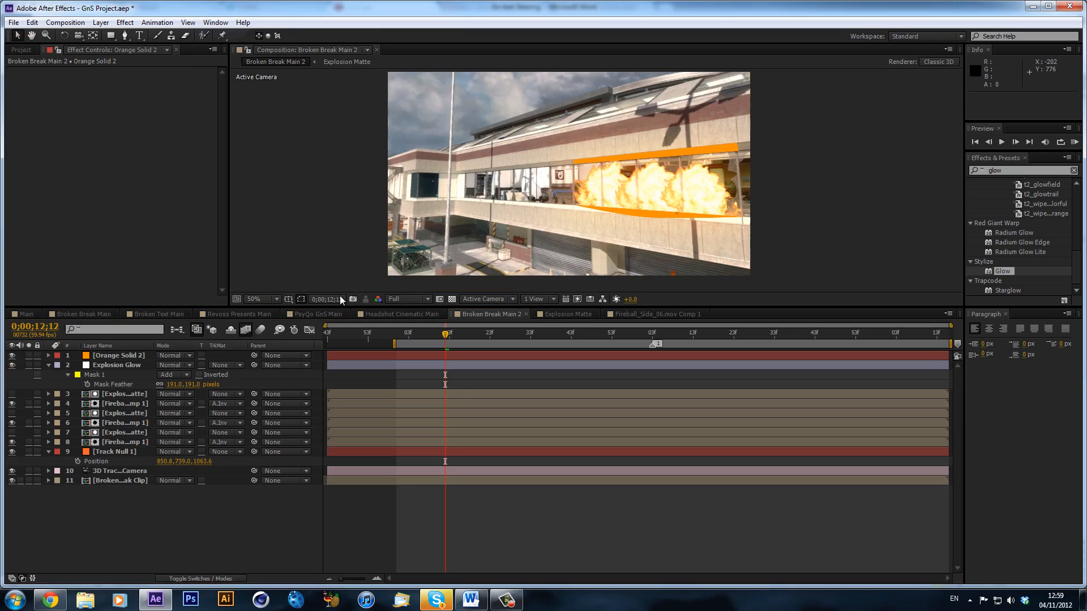
pyautogui.click(256, 300)
pyautogui.click(279, 323)
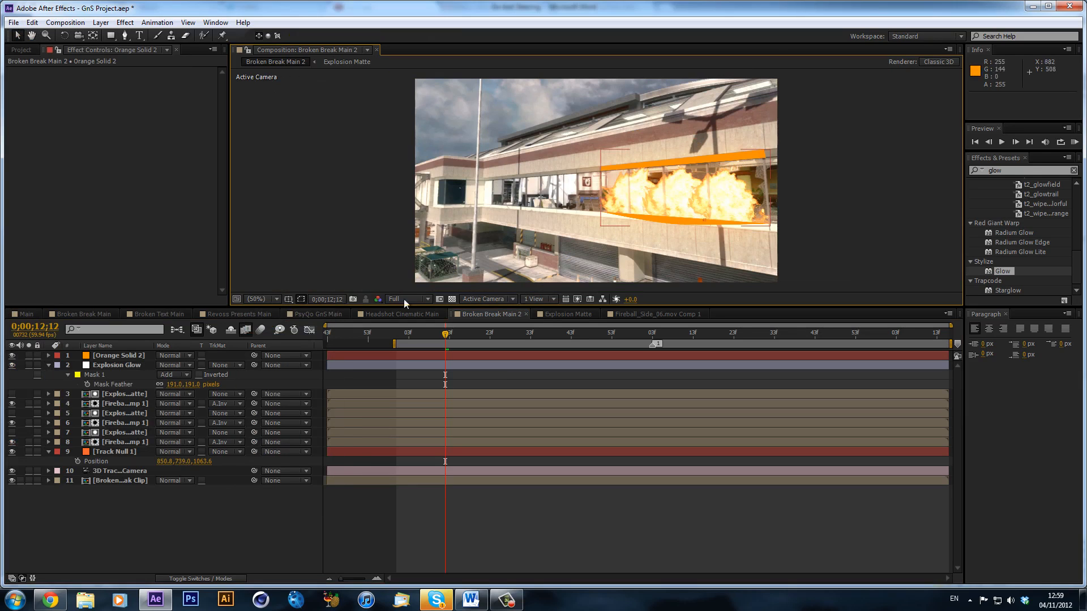
pyautogui.click(172, 356)
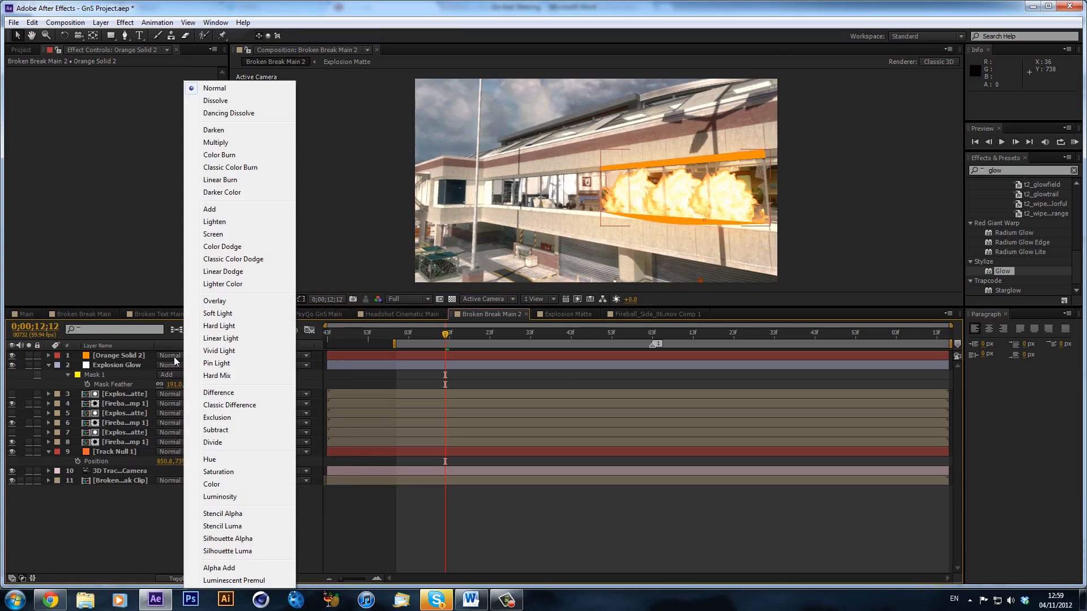
pyautogui.click(253, 167)
pyautogui.click(662, 518)
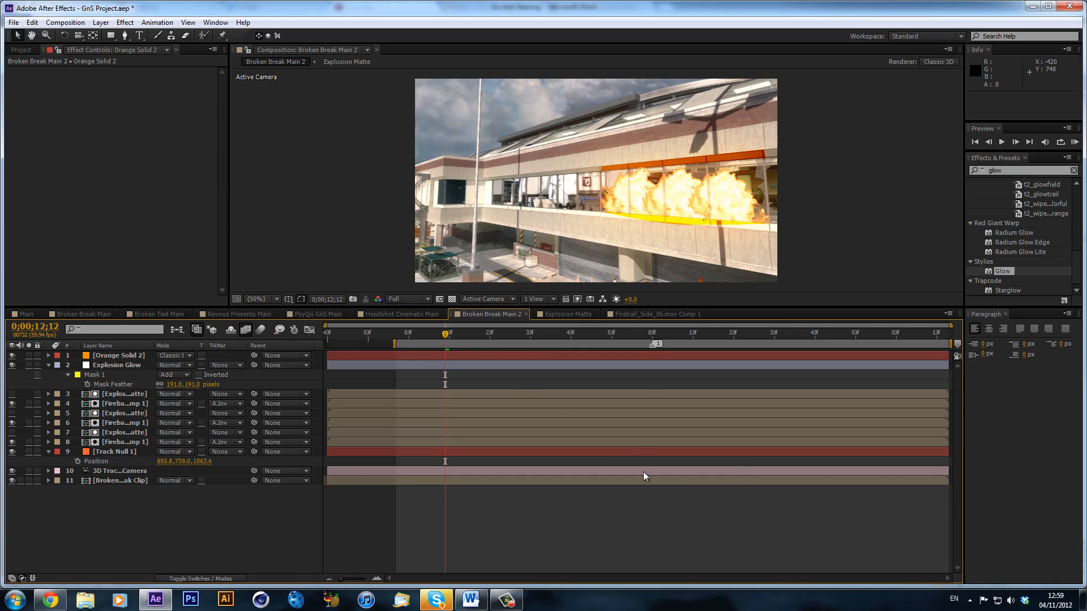
# Set the orange solid's blending mode to Classic Color Dodge and its opacity to 37%.
pyautogui.click(171, 356)
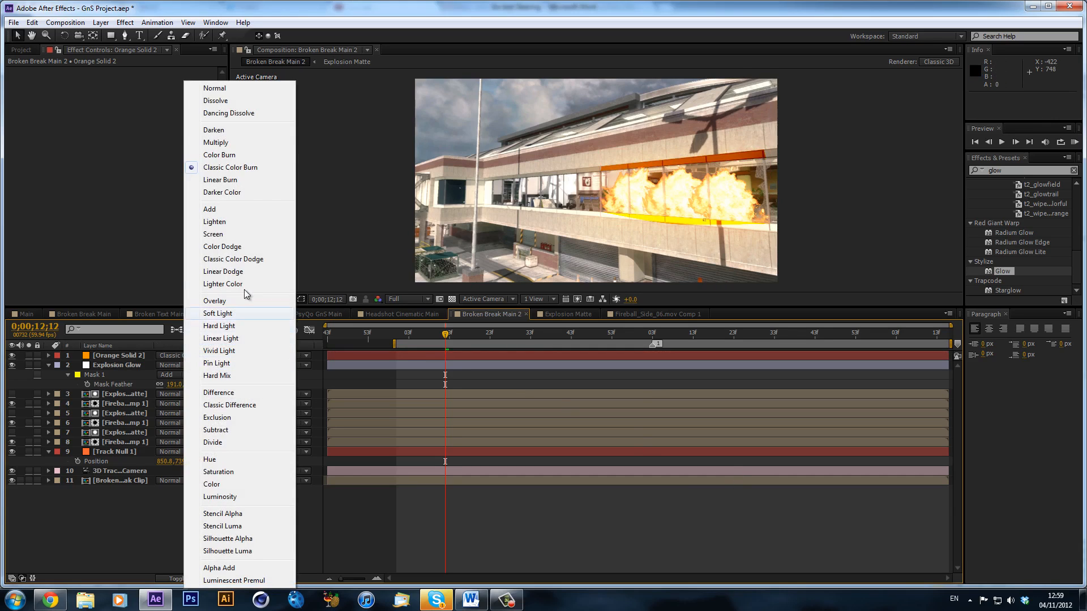
pyautogui.click(244, 259)
pyautogui.click(572, 518)
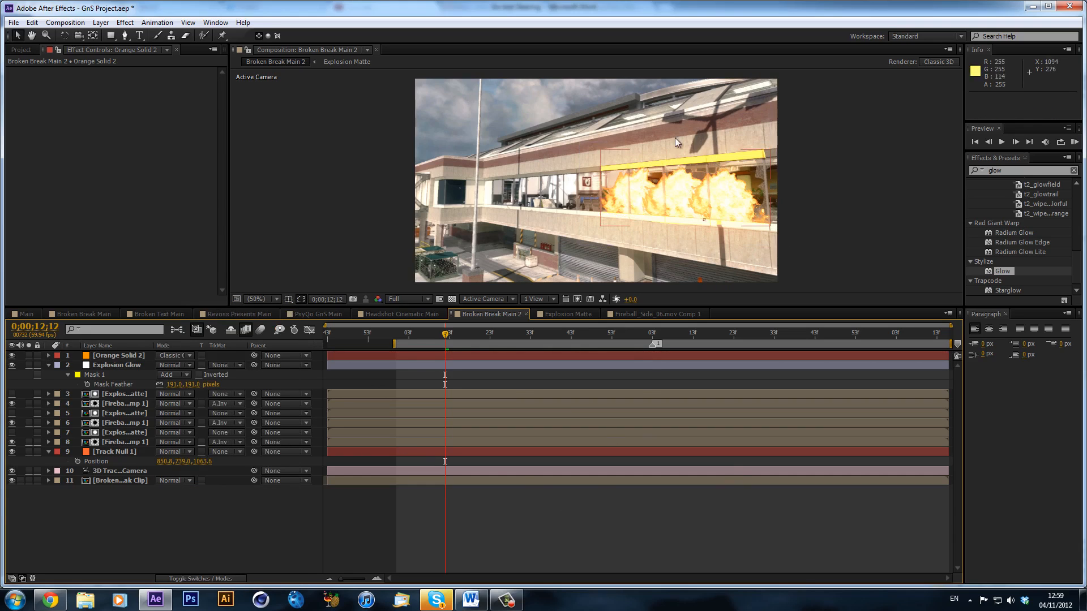
pyautogui.click(128, 356)
pyautogui.press('t')
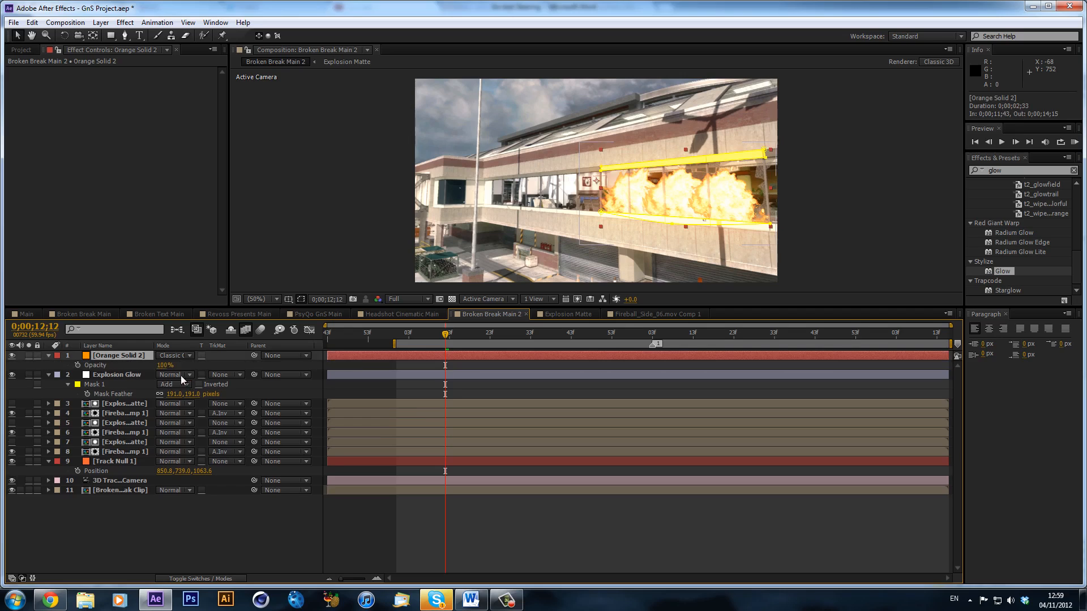
pyautogui.moveTo(164, 366); pyautogui.dragTo(131, 375)
pyautogui.click(423, 507)
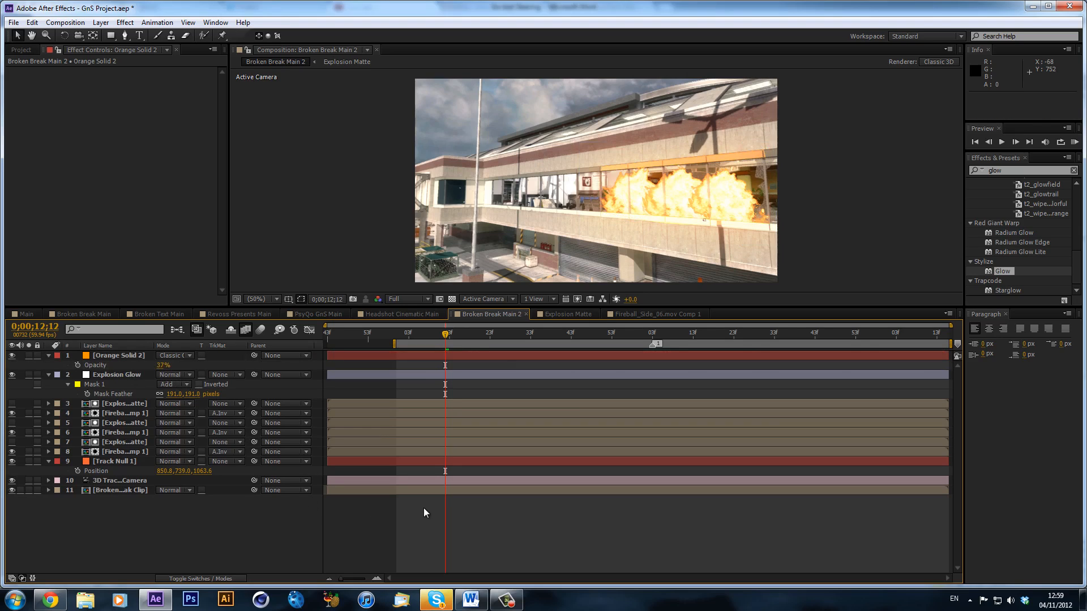
# Set the Mask Feather of both masks on the orange solid to 38 pixels.
pyautogui.click(120, 355)
pyautogui.press('f')
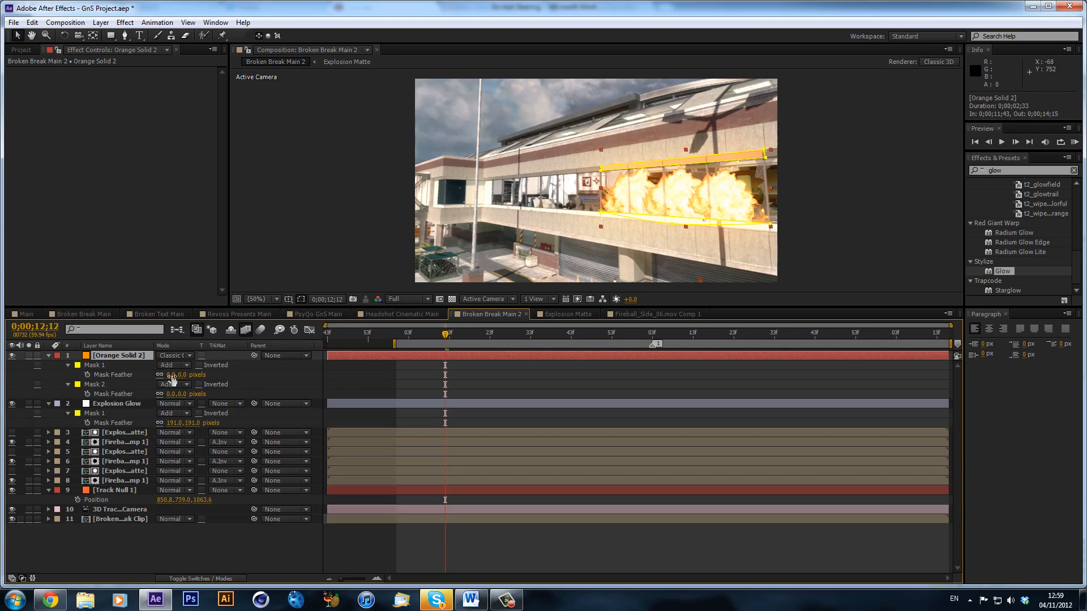
pyautogui.moveTo(172, 375); pyautogui.dragTo(208, 384)
pyautogui.click(588, 541)
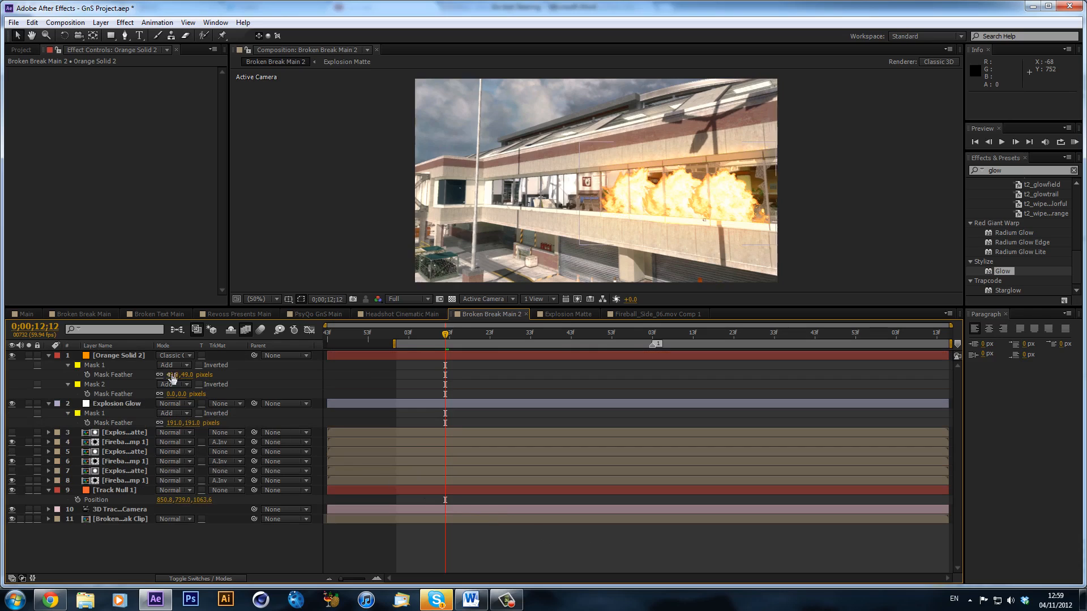
pyautogui.click(130, 359)
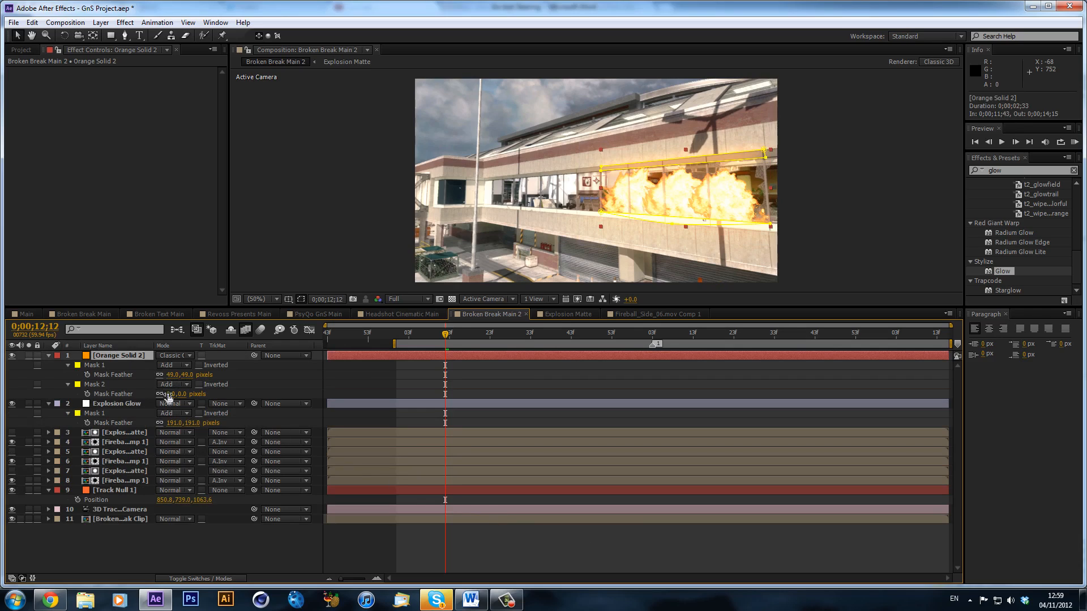
pyautogui.moveTo(170, 395); pyautogui.dragTo(183, 400)
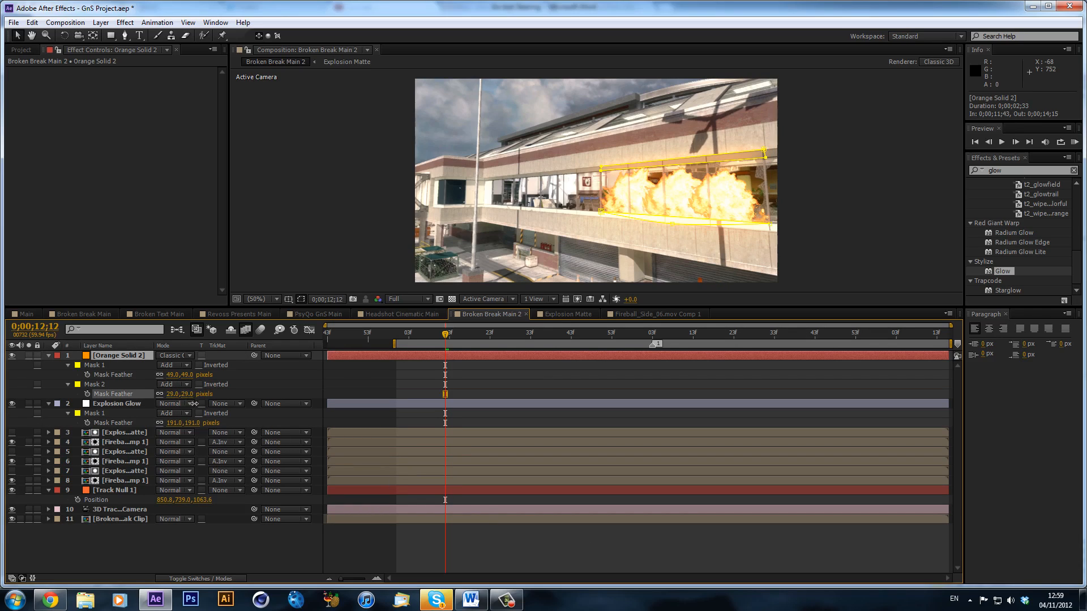
pyautogui.click(498, 552)
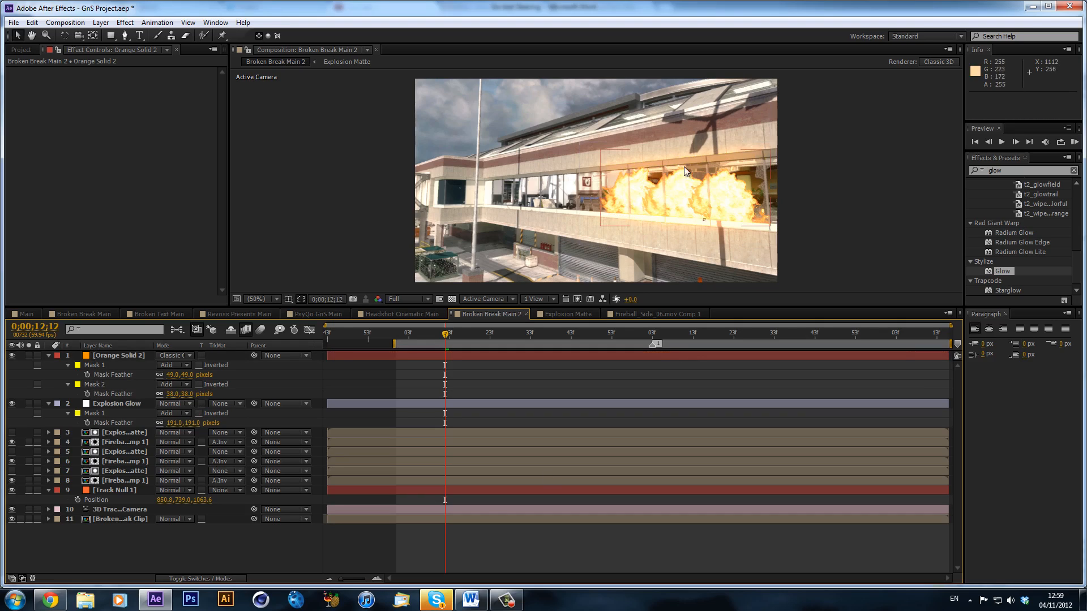
pyautogui.moveTo(169, 375); pyautogui.dragTo(163, 375)
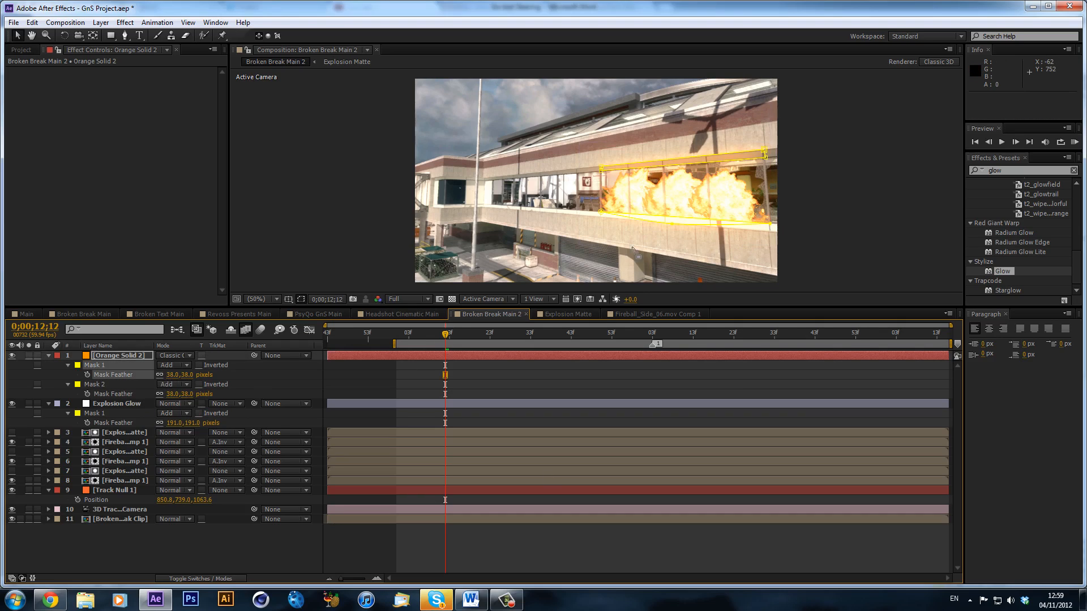
pyautogui.click(611, 373)
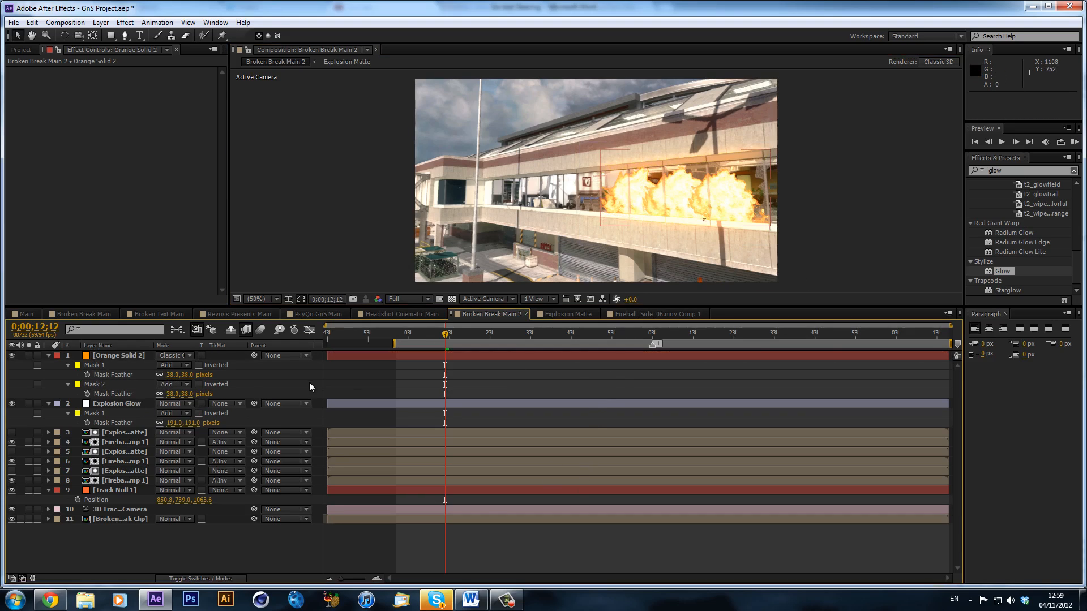
# Set the orange solid's opacity to 50%.
pyautogui.click(112, 354)
pyautogui.press('t')
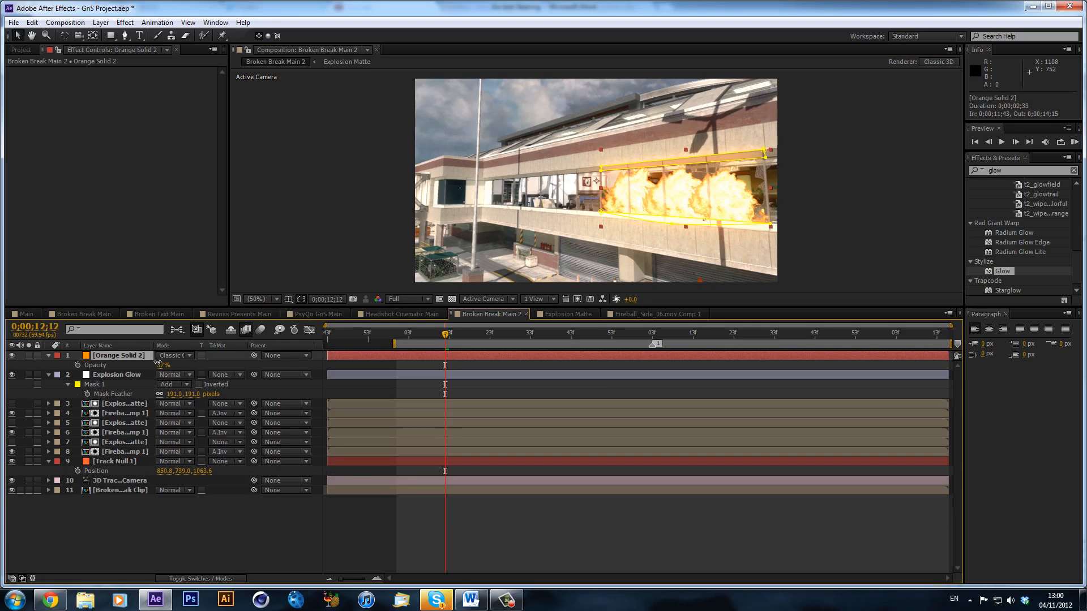
pyautogui.moveTo(166, 365); pyautogui.dragTo(184, 363)
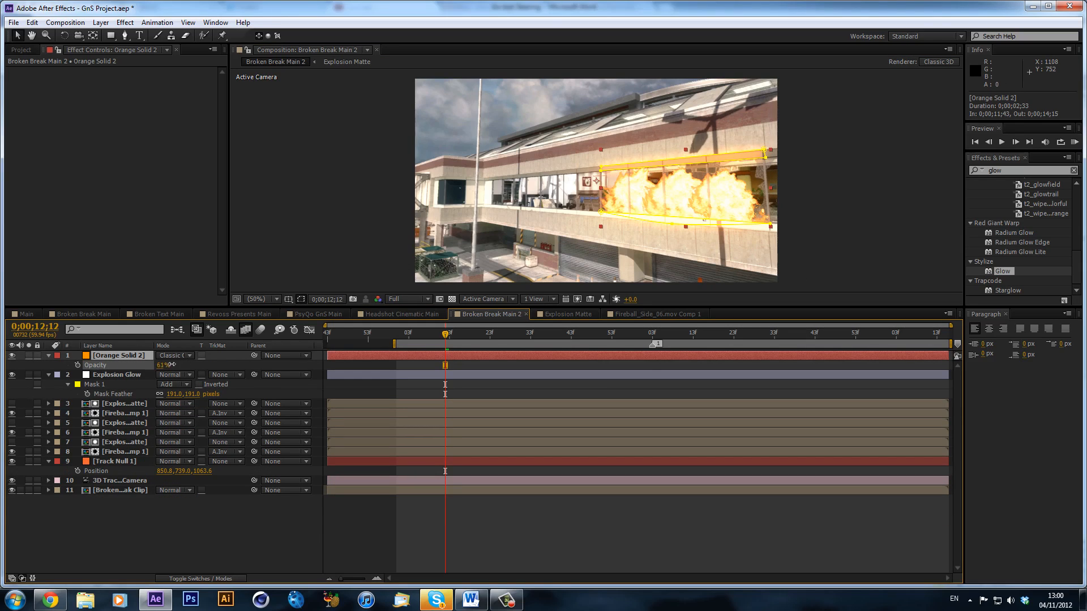
pyautogui.click(811, 226)
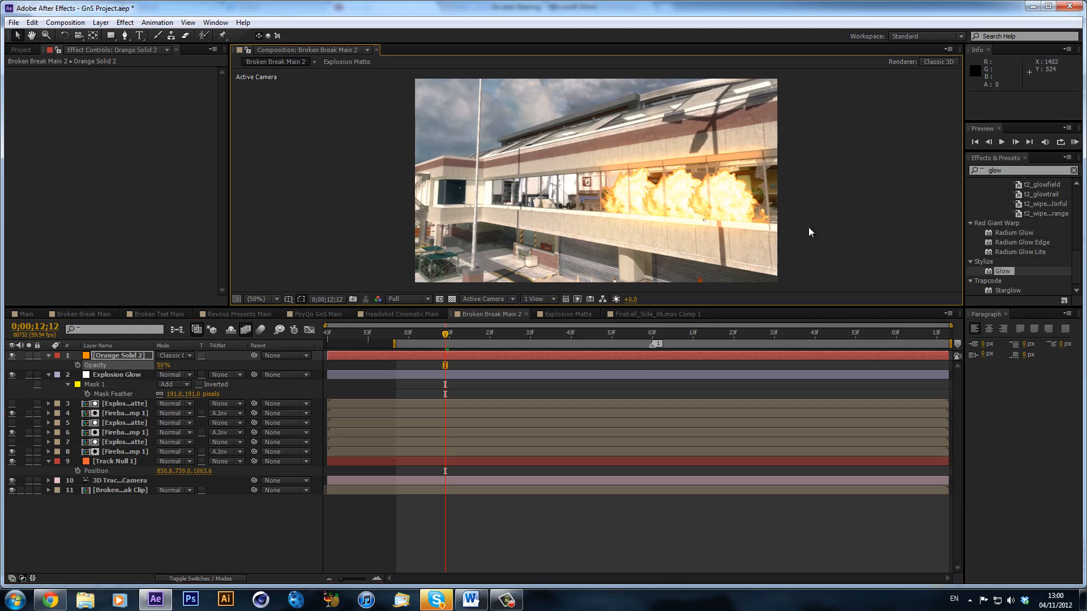
# Set the Mask Feather of the orange solid's Mask 1 to 72 pixels.
pyautogui.click(126, 360)
pyautogui.press('f')
pyautogui.moveTo(171, 375); pyautogui.dragTo(193, 375)
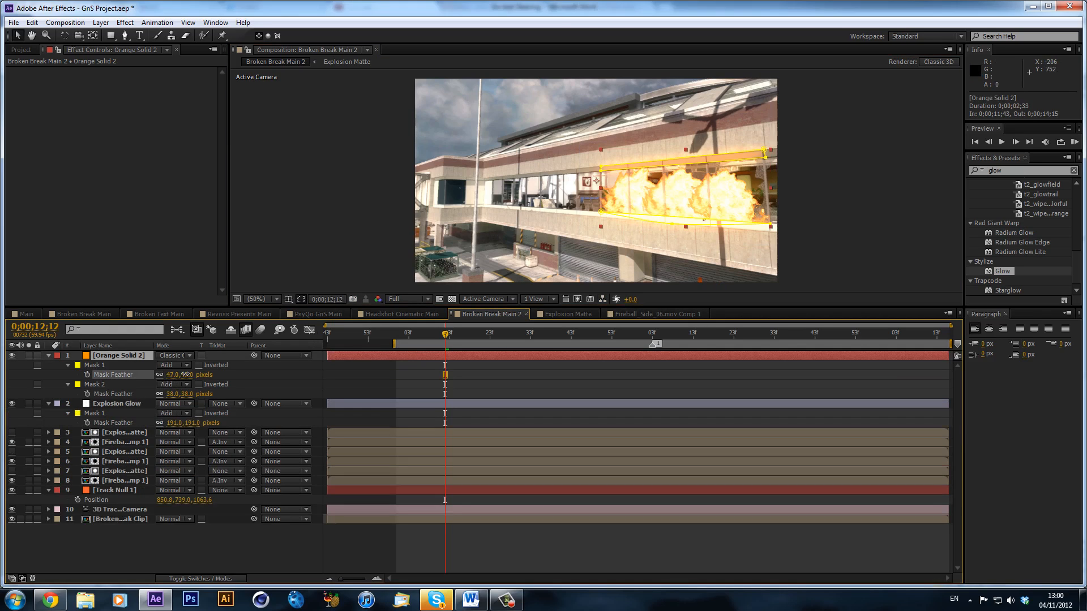
pyautogui.click(365, 372)
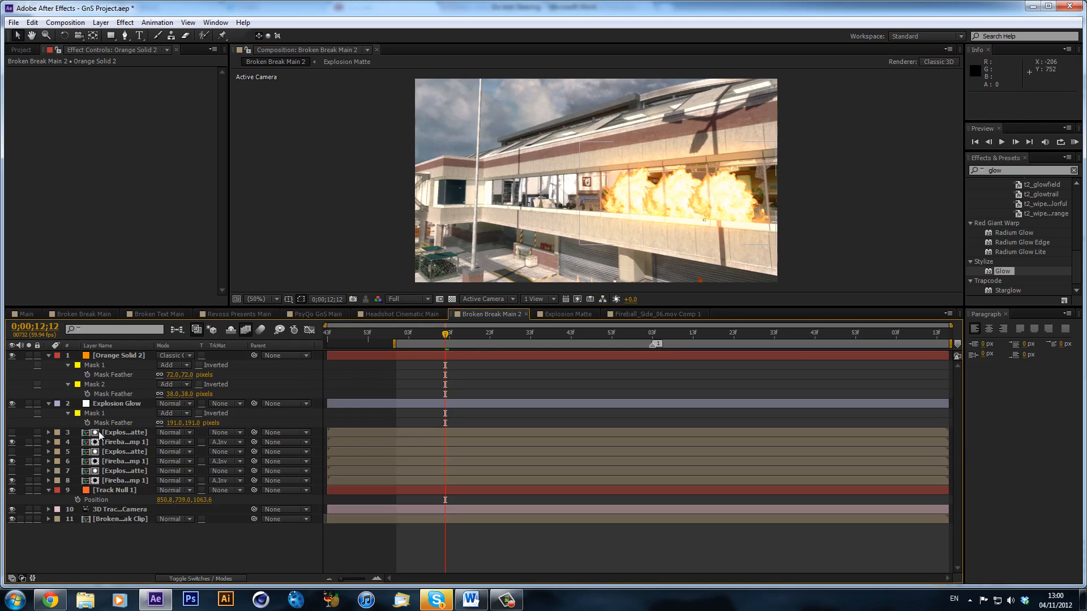
# Scale all three fireball layers to 115%.
pyautogui.click(129, 442)
pyautogui.keyDown('ctrl'); pyautogui.click(130, 461); pyautogui.keyUp('ctrl')
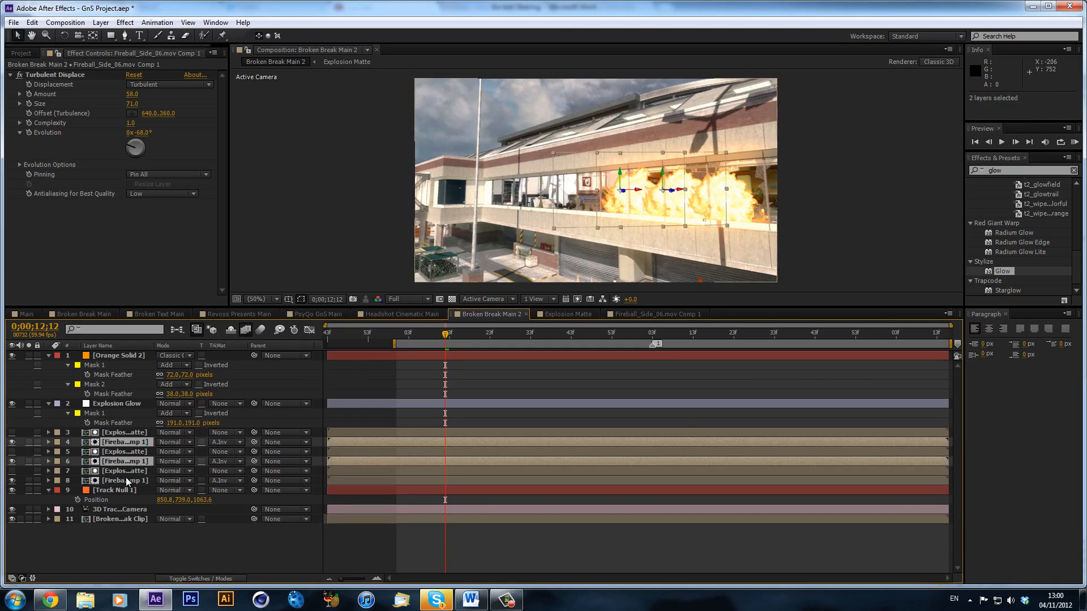
pyautogui.keyDown('ctrl'); pyautogui.click(126, 481); pyautogui.keyUp('ctrl')
pyautogui.press('s')
pyautogui.click(174, 452)
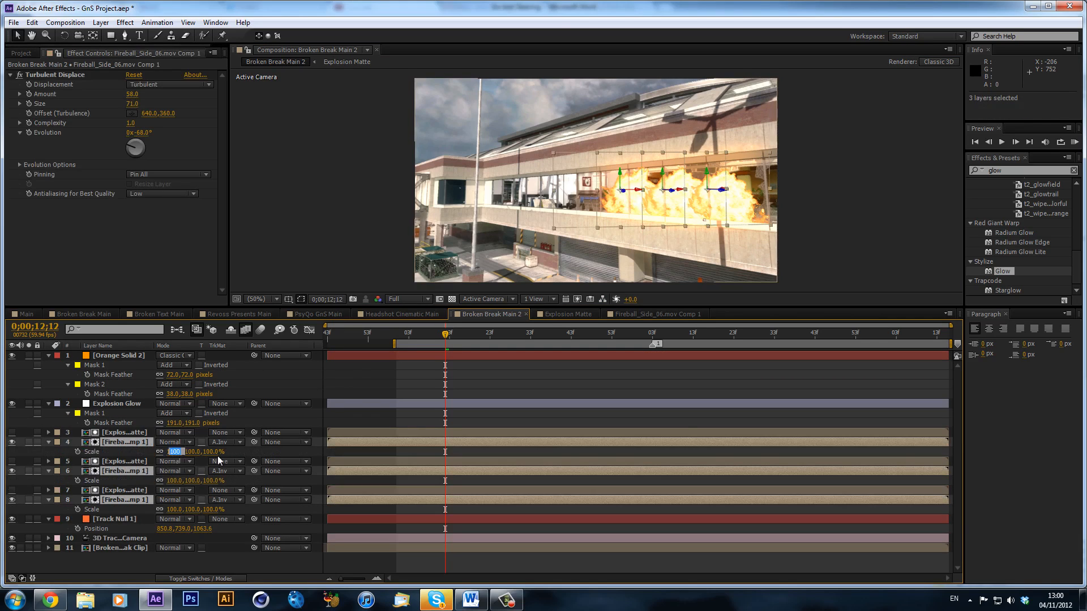
pyautogui.write('115')
pyautogui.press('Return')
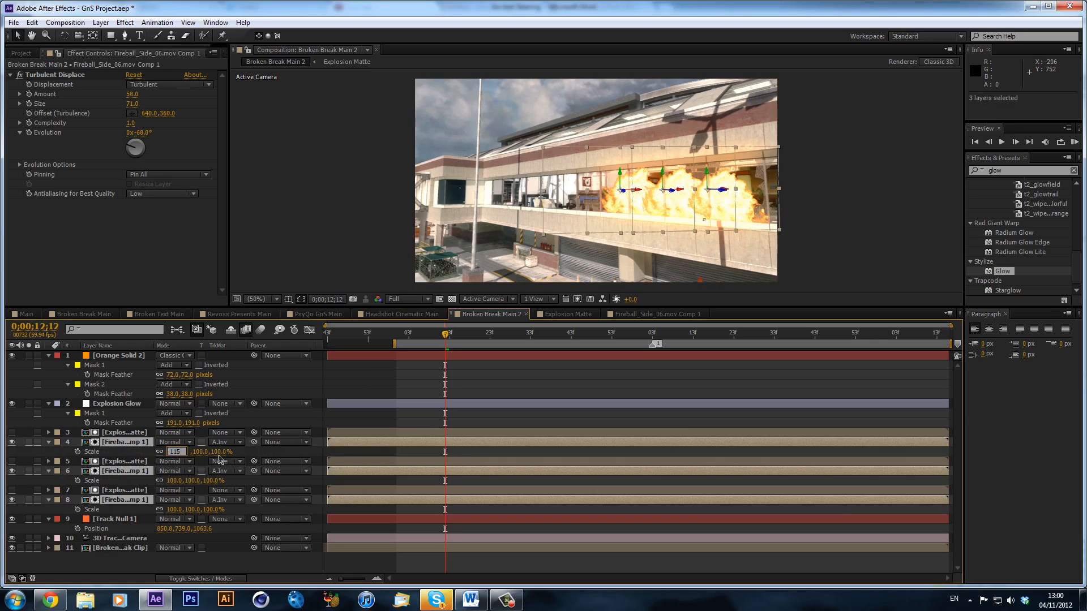
pyautogui.click(841, 178)
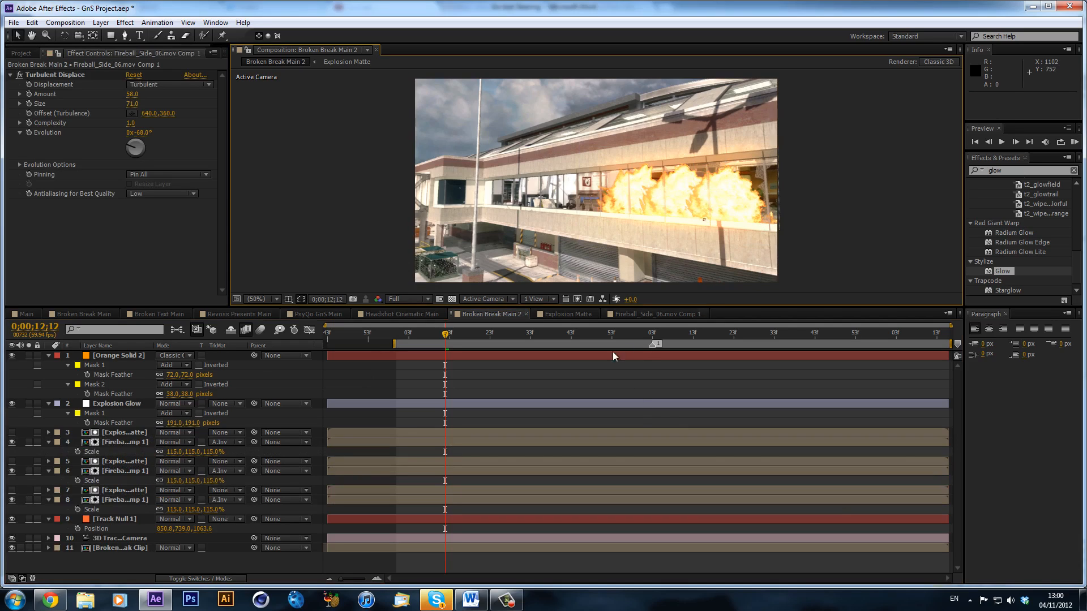
# Collapse the expanded properties of the Explosion Glow, fireball and Track Null 1 layers.
pyautogui.click(48, 403)
pyautogui.click(48, 423)
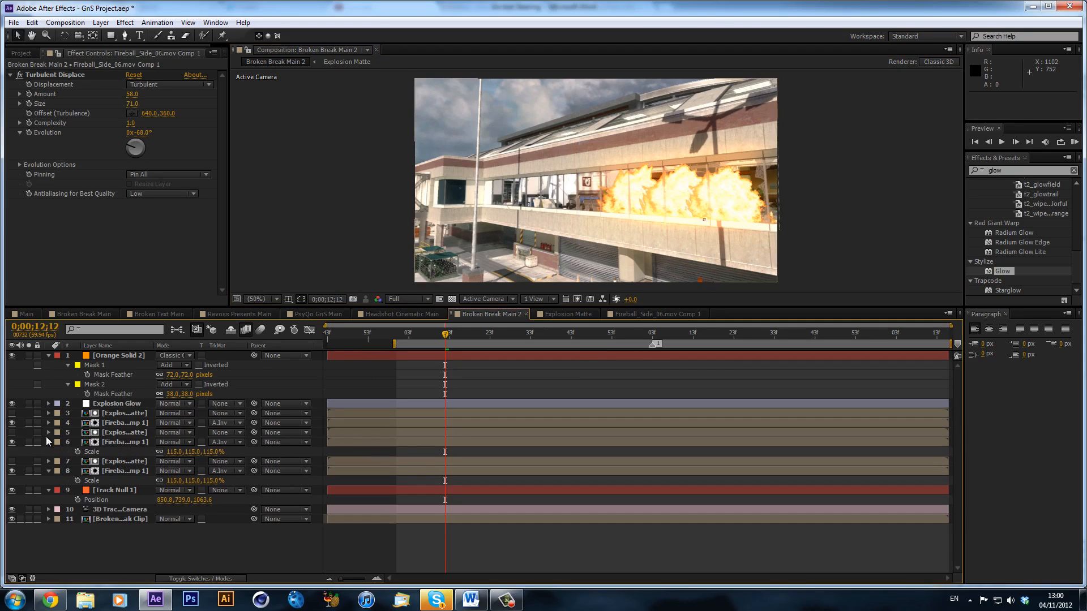
pyautogui.click(47, 442)
pyautogui.click(46, 461)
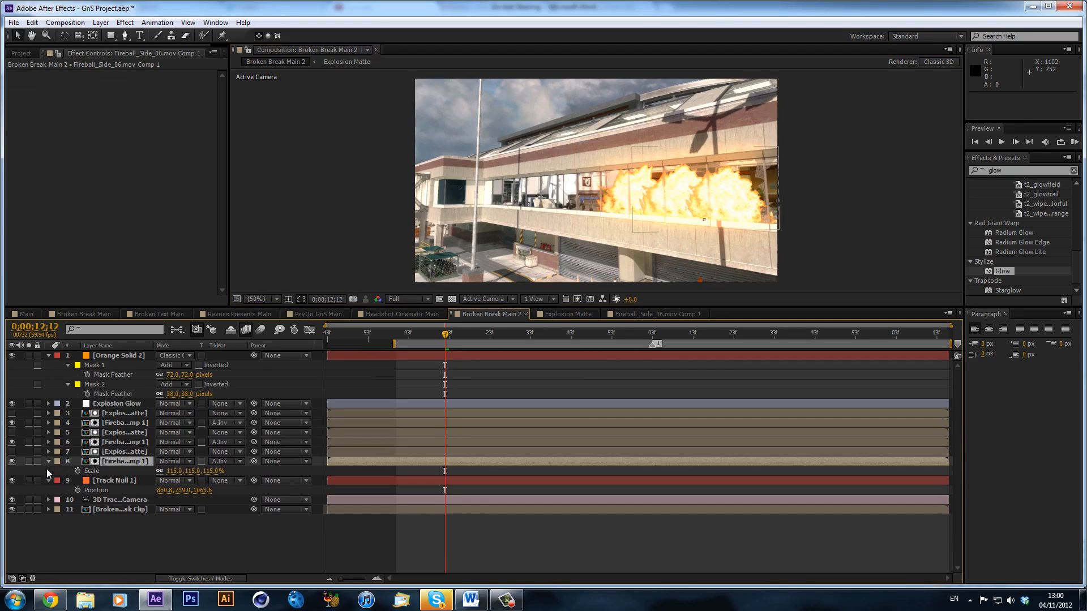
pyautogui.click(49, 462)
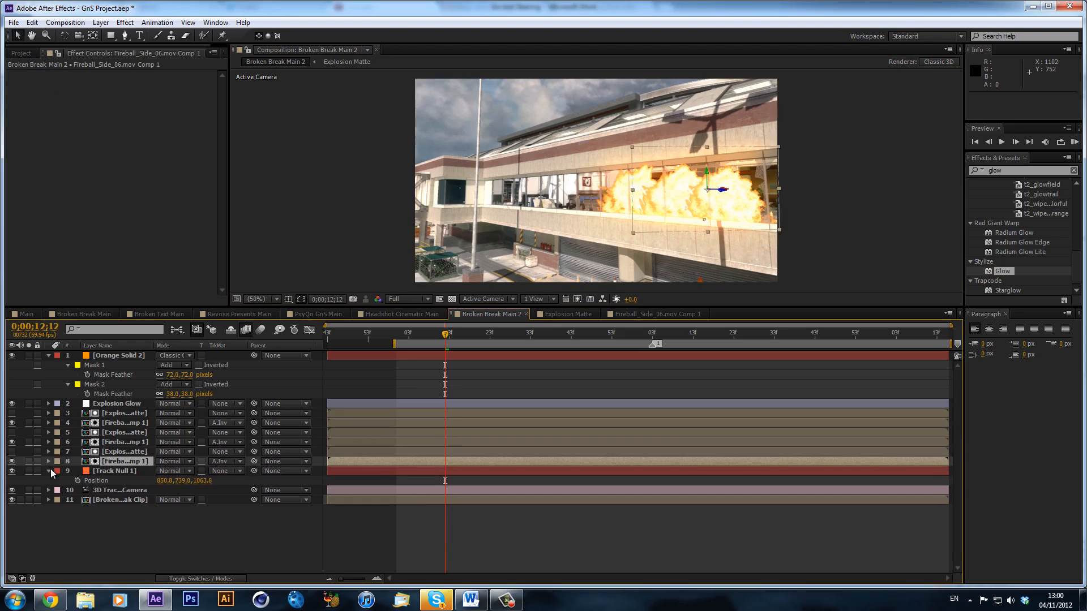
pyautogui.click(50, 469)
# Hide the Explosion Glow and orange solid layers together to check the explosion without its lighting.
pyautogui.click(100, 404)
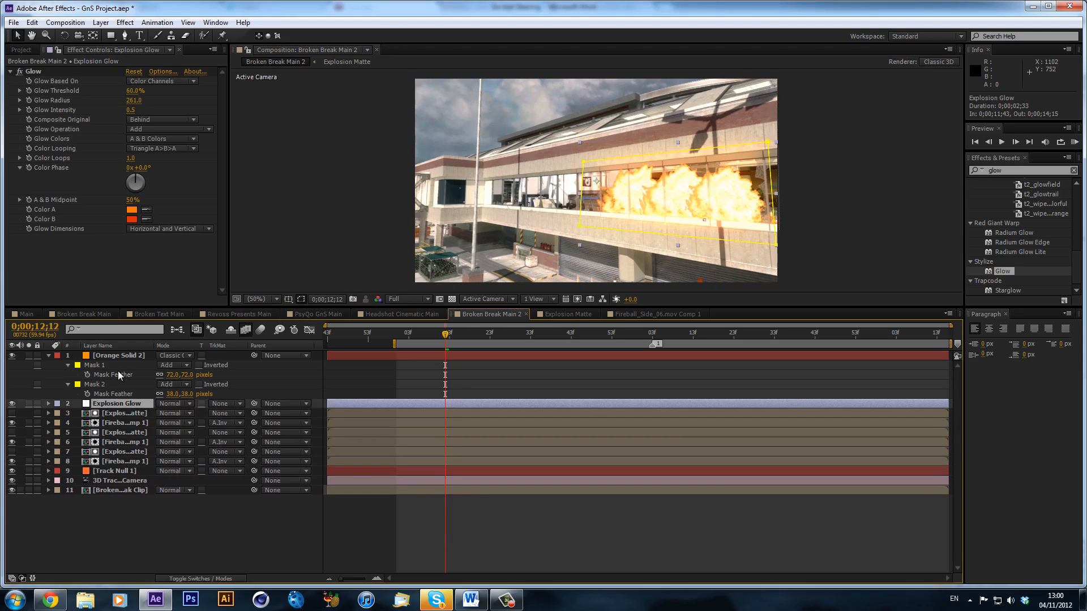
pyautogui.keyDown('ctrl'); pyautogui.click(94, 356); pyautogui.keyUp('ctrl')
pyautogui.click(12, 355)
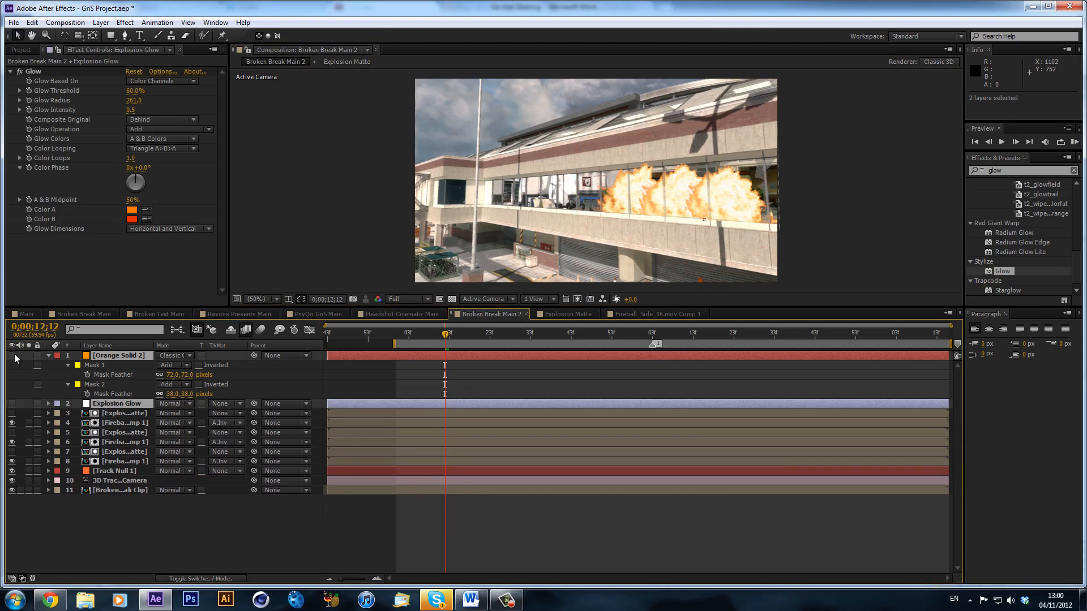
# Show the orange solid and Explosion Glow layers again, deselect them, and check the lit explosion at 0;00;12;44 and 0;00;13;07.
pyautogui.click(12, 356)
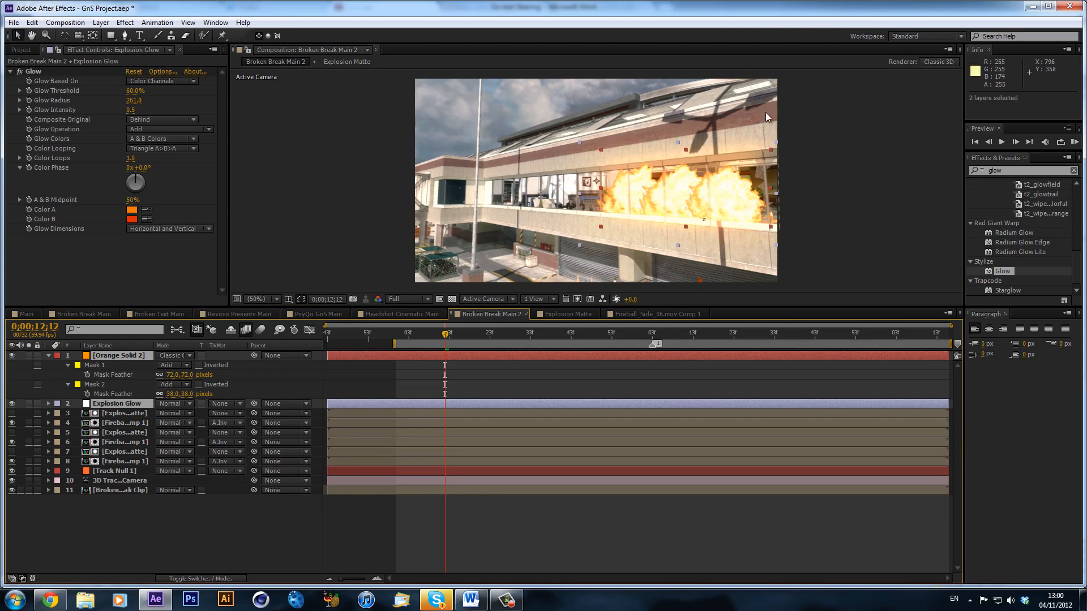
pyautogui.click(766, 284)
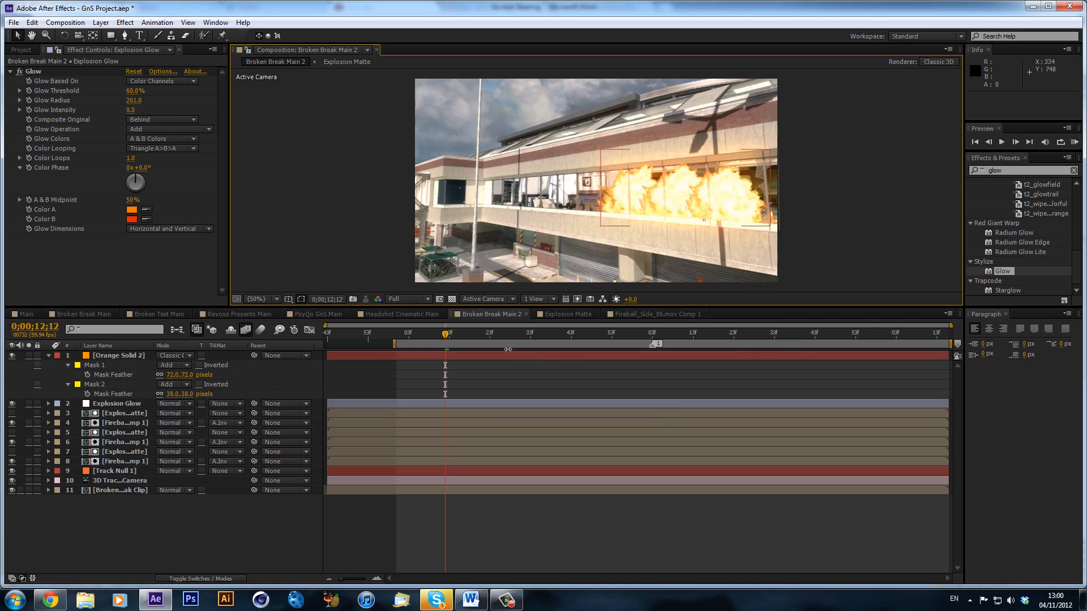
pyautogui.click(512, 601)
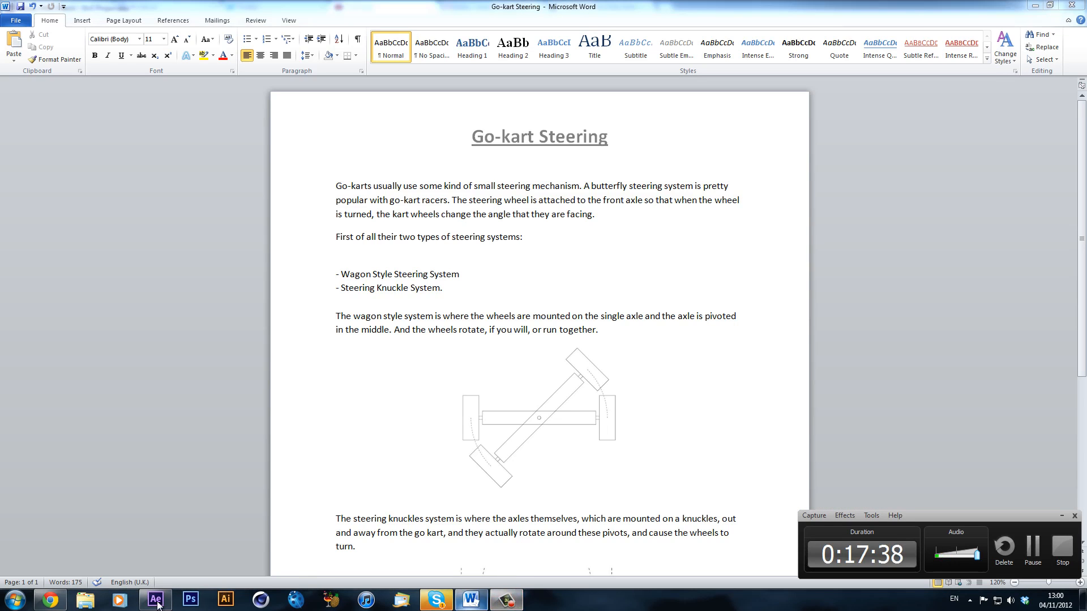
pyautogui.click(156, 600)
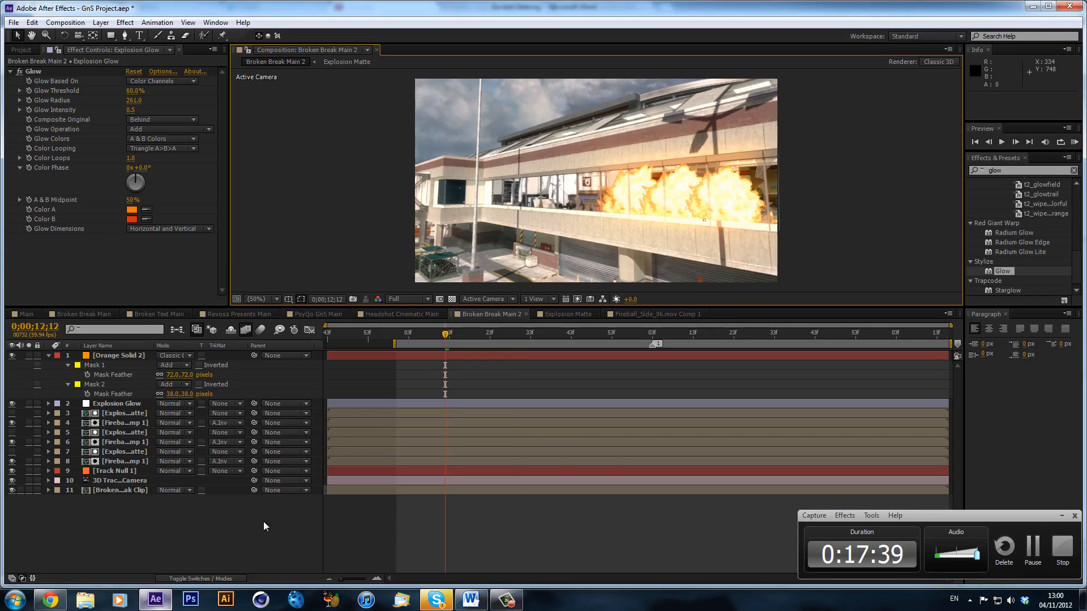
pyautogui.click(506, 334)
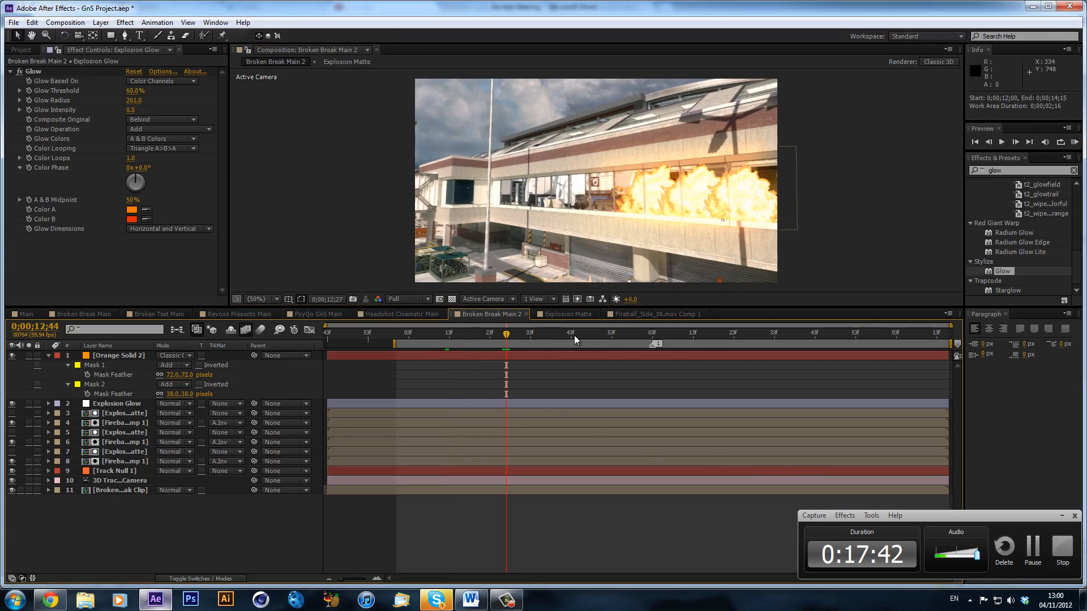
pyautogui.click(669, 334)
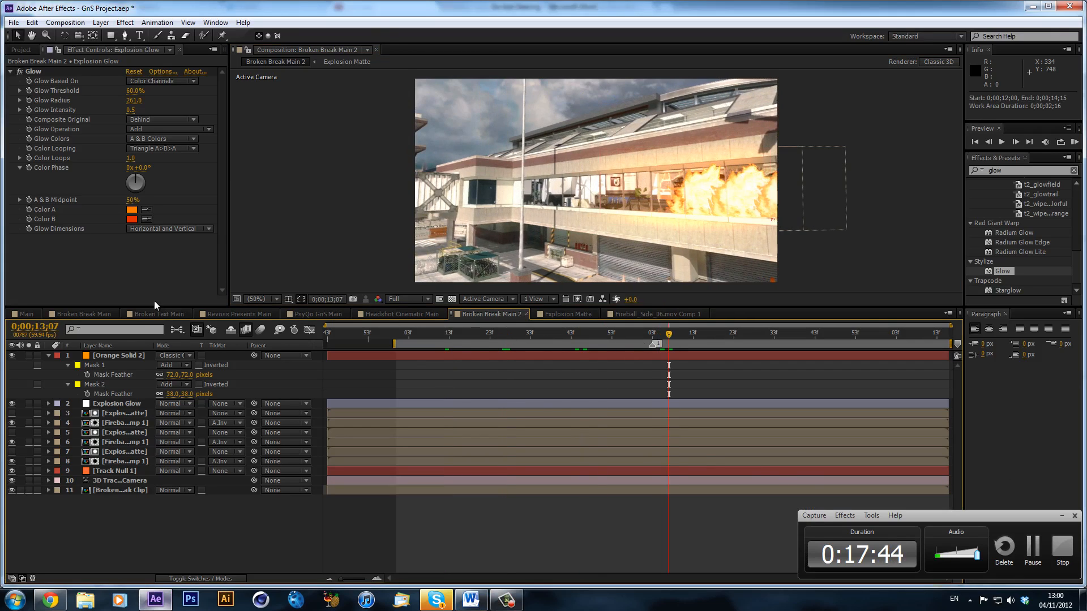
# Open the Broken Text Main composition and review the explosion behind the DEFIANSY text at 0;00;08;50 and 0;00;11;00.
pyautogui.click(159, 313)
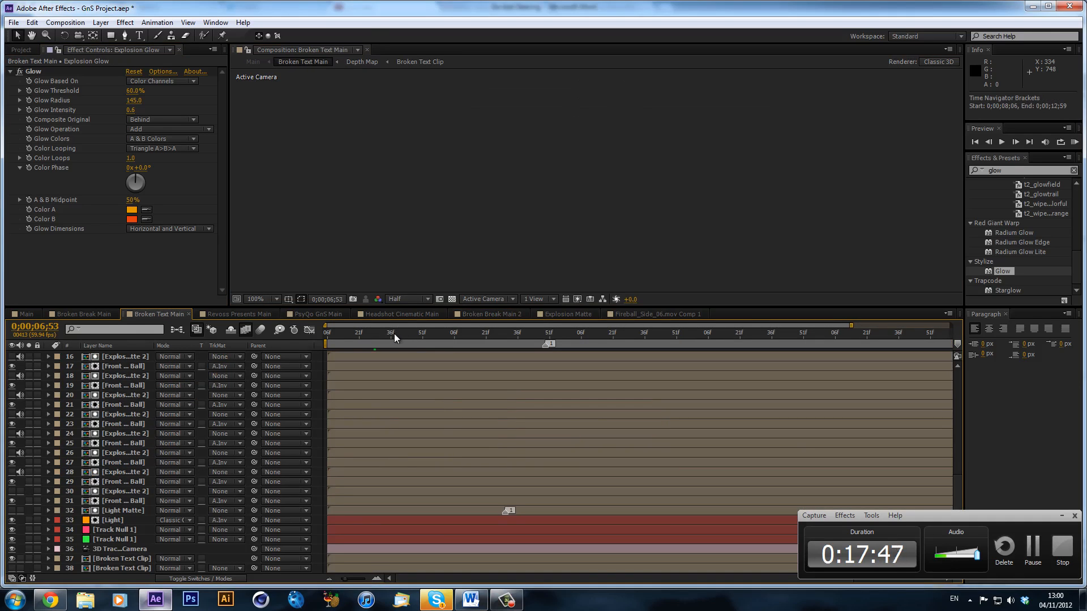
pyautogui.moveTo(396, 334); pyautogui.dragTo(420, 336)
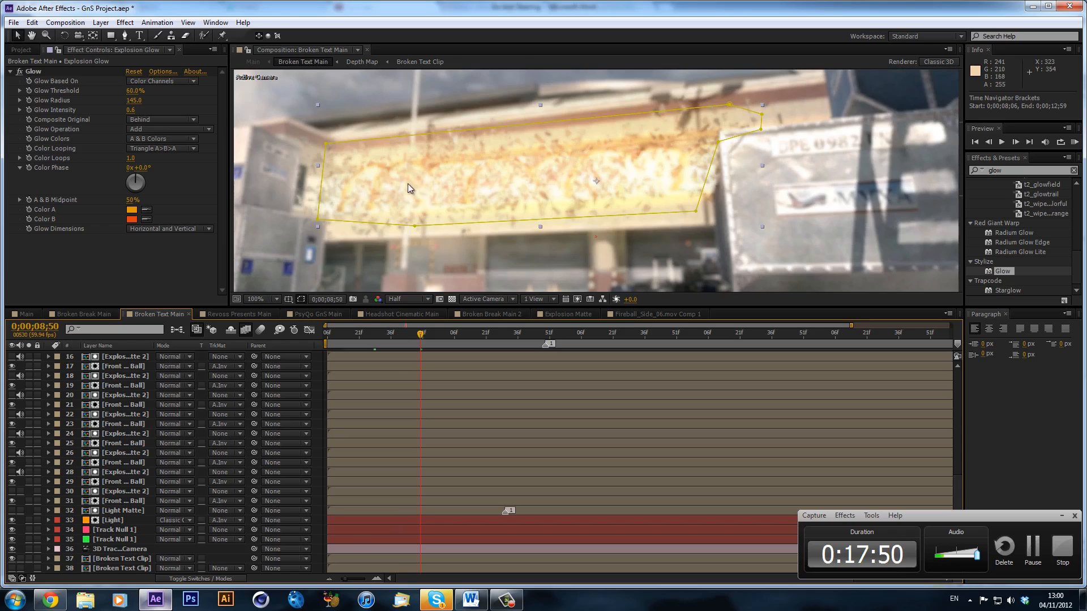
pyautogui.click(695, 334)
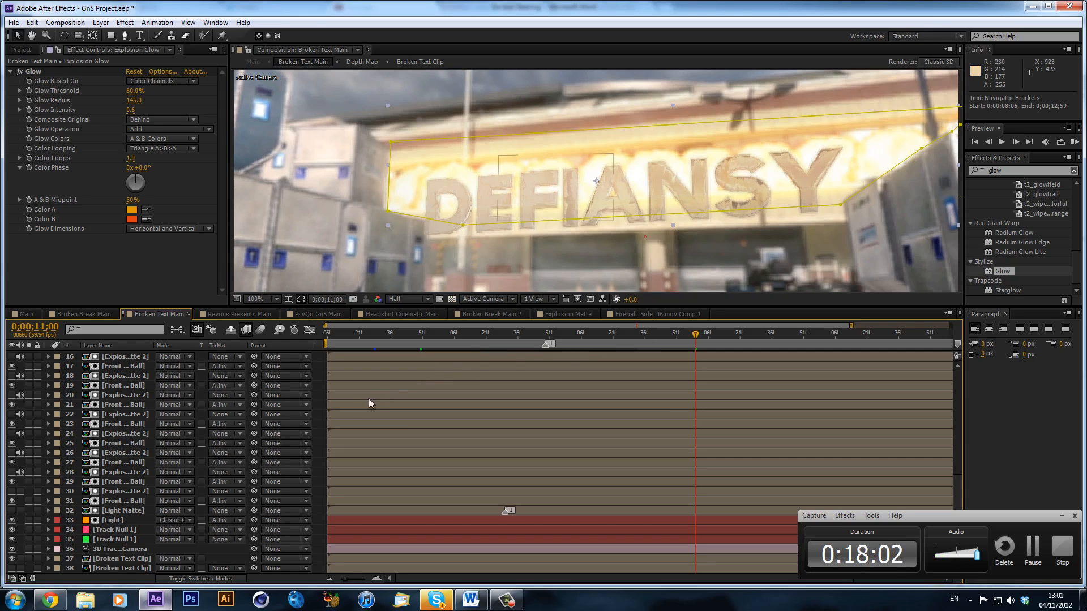
pyautogui.scroll(-3, 556, 202)
pyautogui.scroll(2, 555, 202)
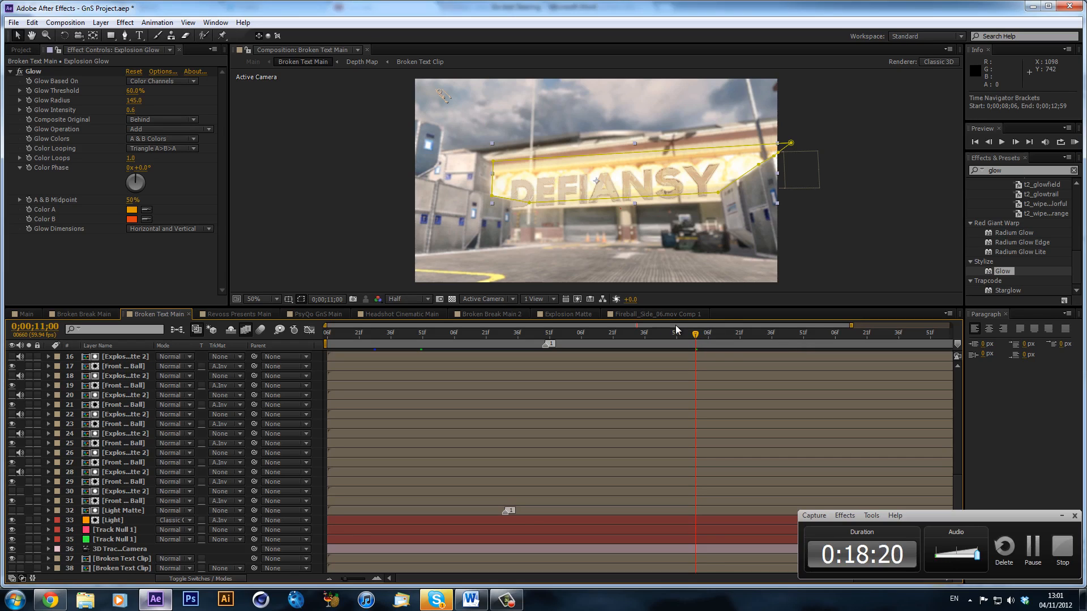
pyautogui.click(878, 236)
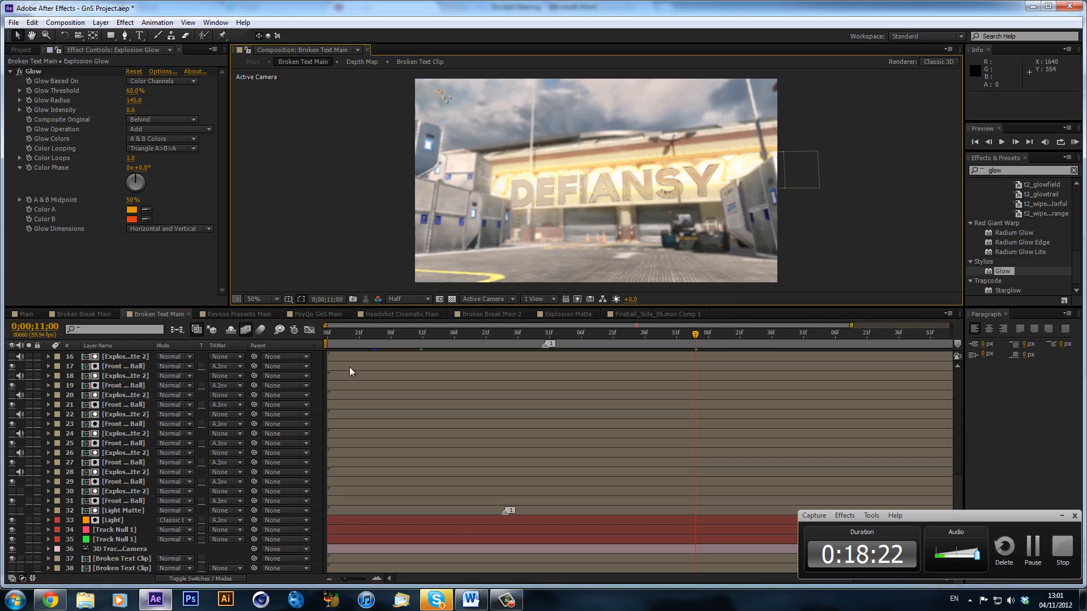
# Collapse the expanded properties of the Glow Matte, Broken Text Clip and Element layers.
pyautogui.scroll(10, 39, 433)
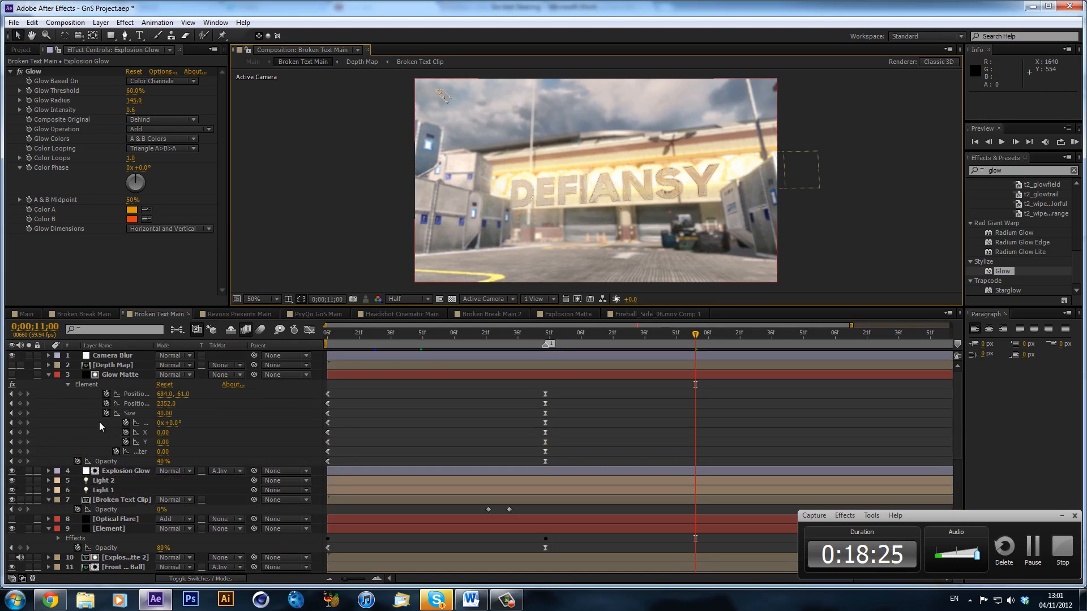
pyautogui.click(44, 373)
pyautogui.click(48, 375)
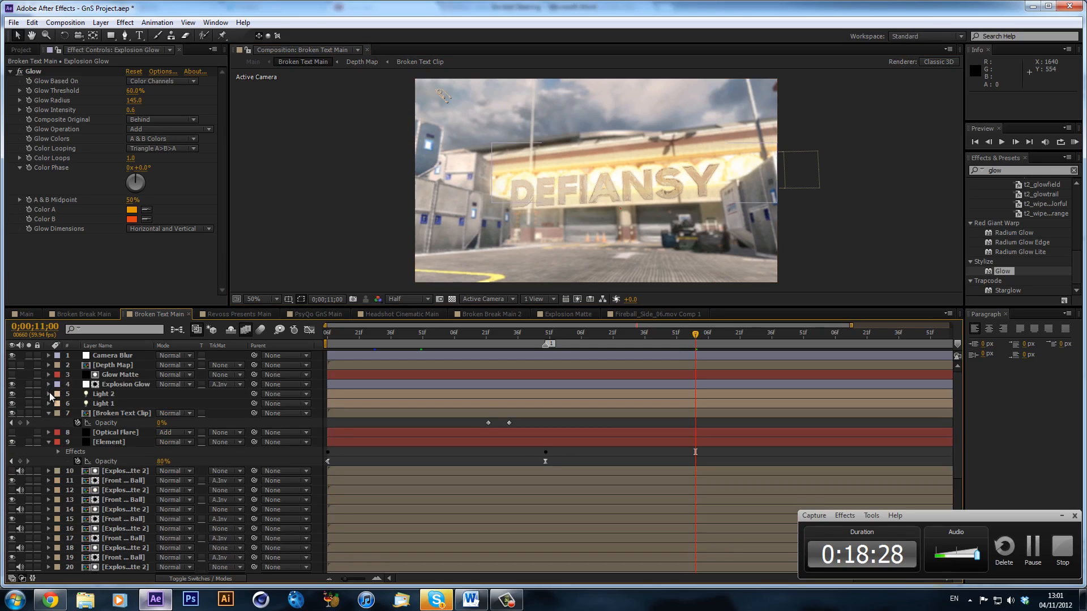
pyautogui.press('t')
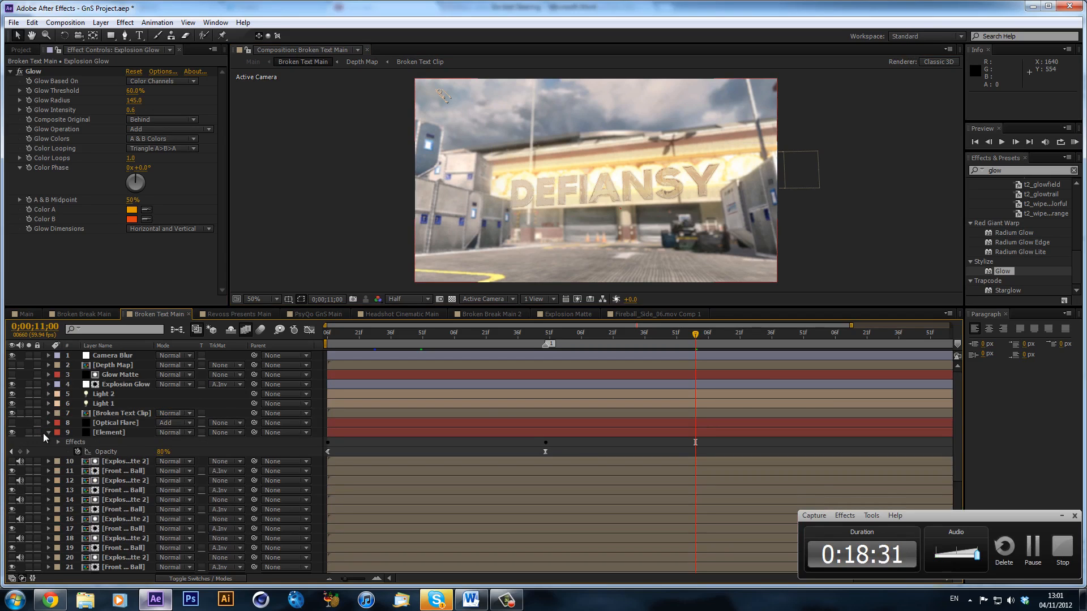
pyautogui.click(48, 432)
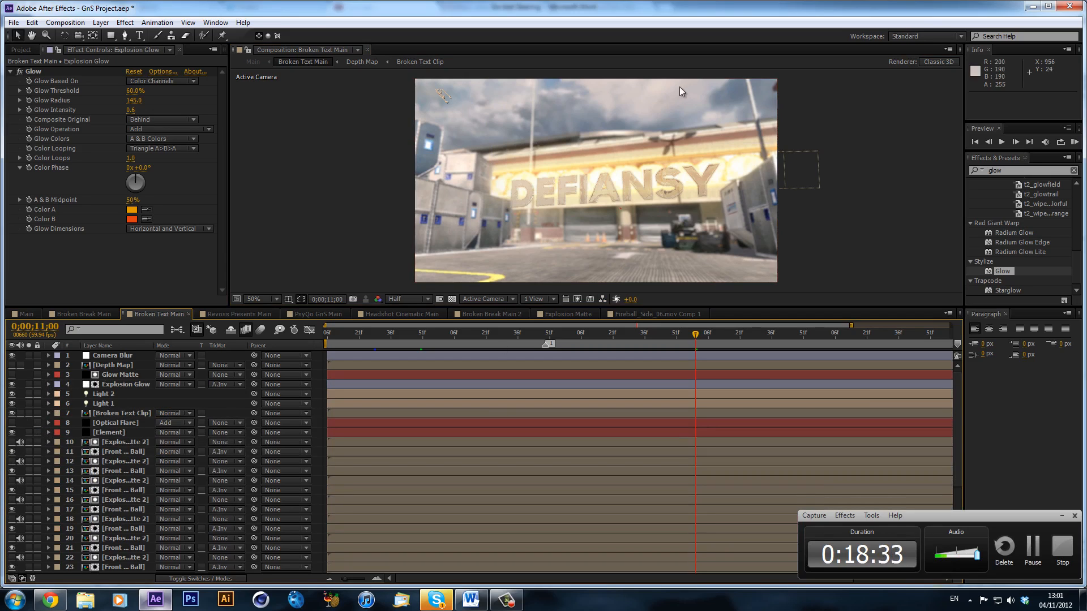
# Show the Depth Map layer briefly to inspect its grayscale shapes, and hide it again.
pyautogui.click(120, 367)
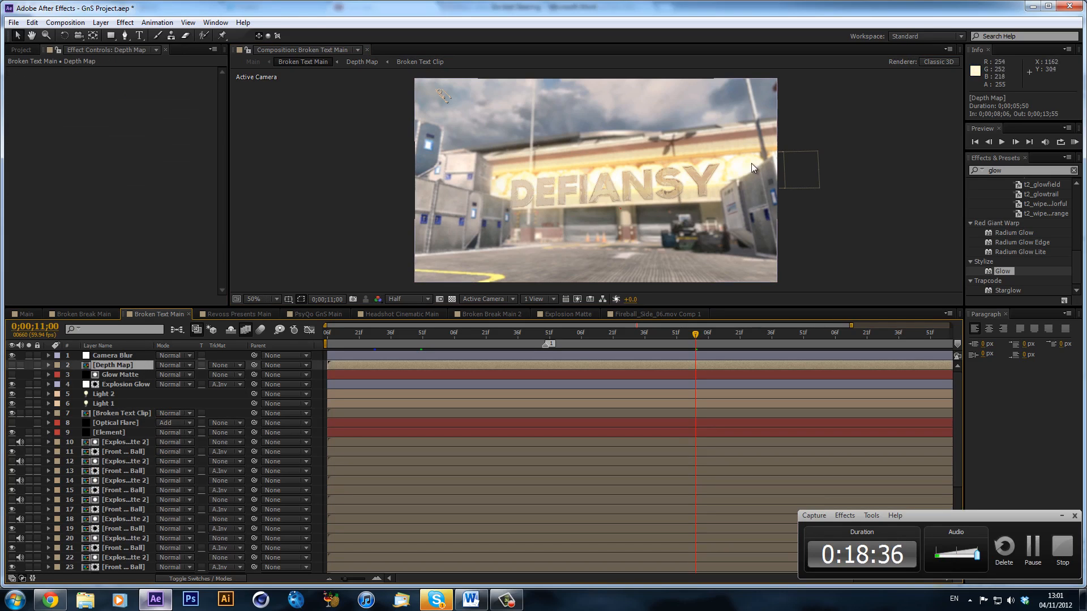
pyautogui.click(12, 366)
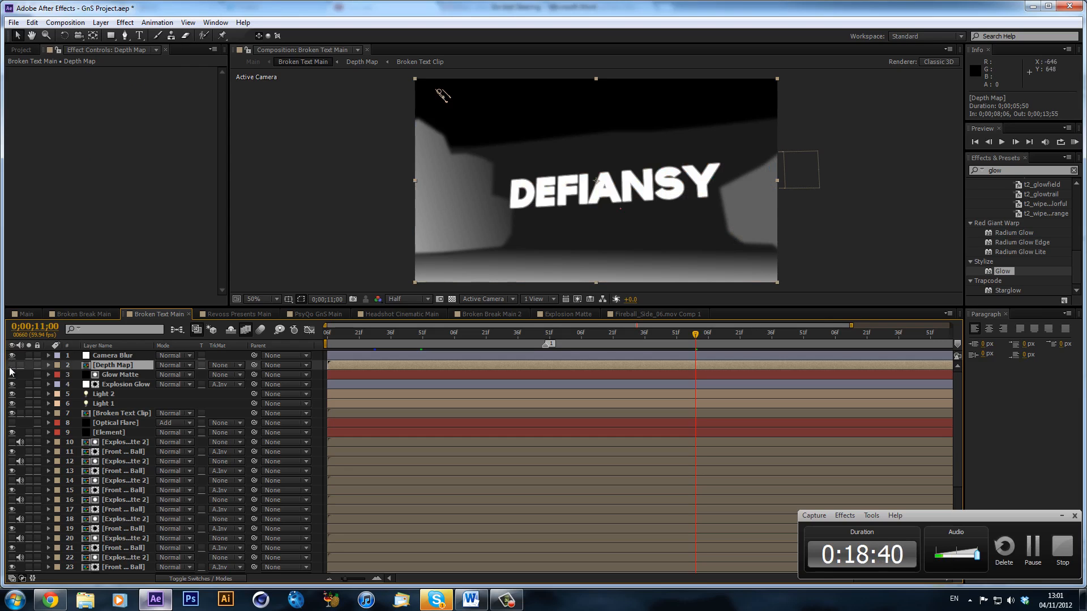
pyautogui.click(11, 366)
# Examine the Camera Lens Blur settings on the Camera Blur layer and look through the layer stack and an earlier frame.
pyautogui.click(119, 357)
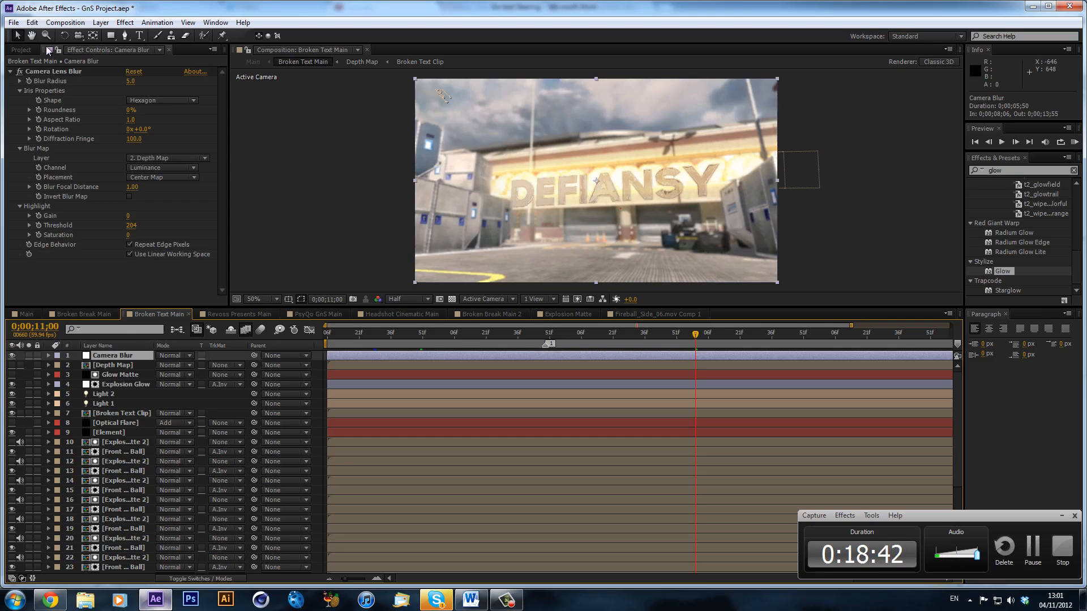
pyautogui.click(69, 71)
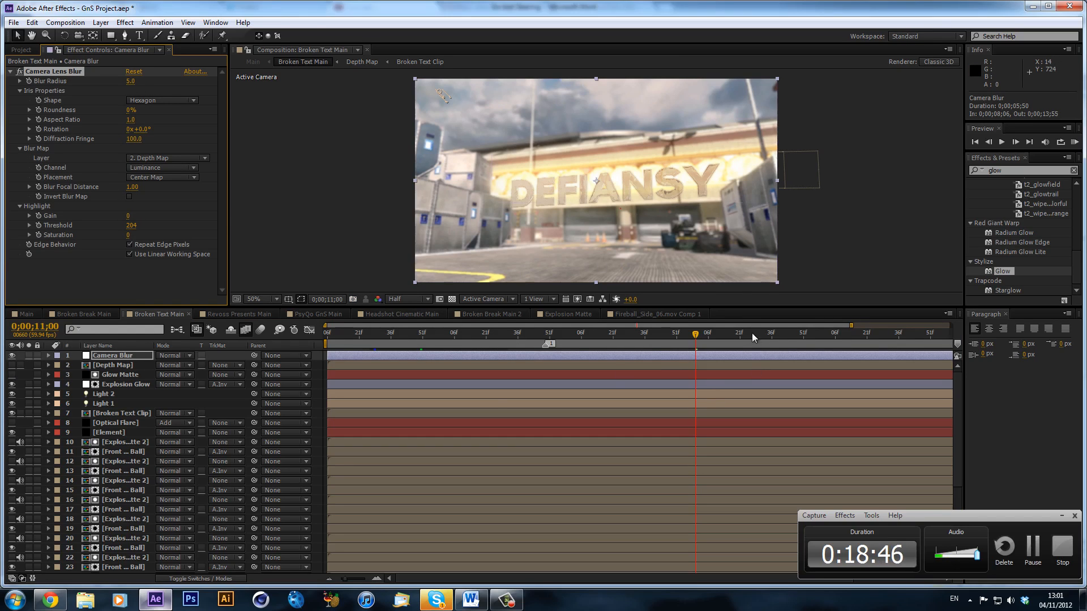
pyautogui.scroll(-5, 485, 429)
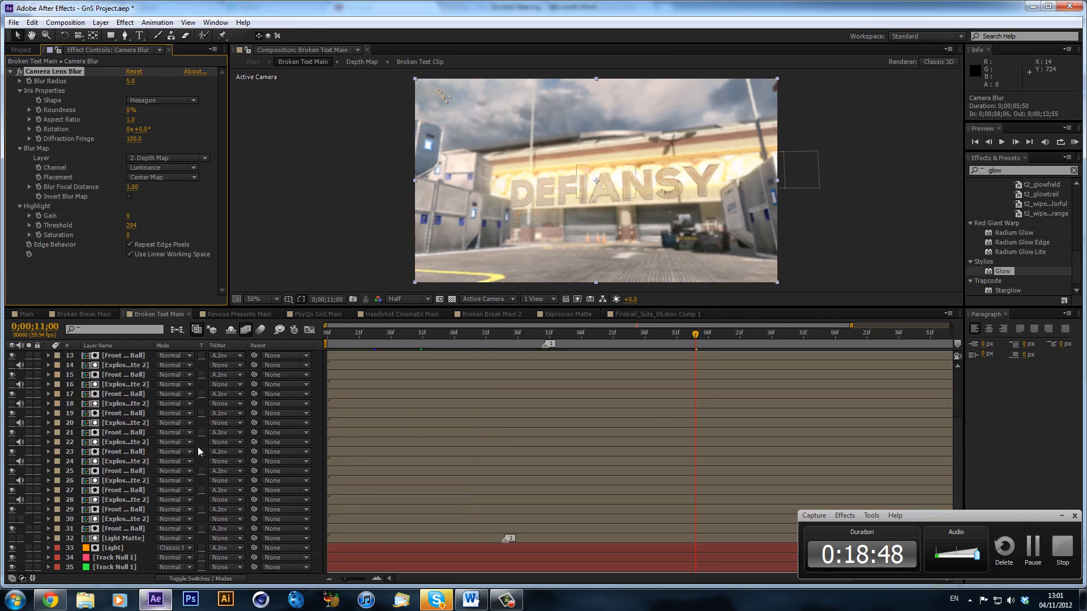
pyautogui.scroll(5, 199, 451)
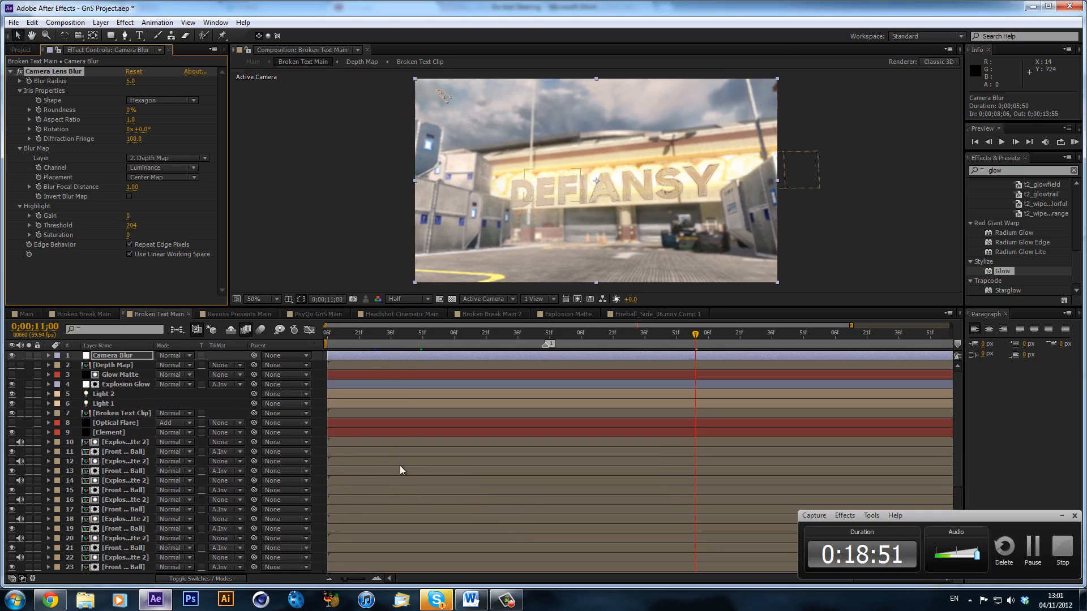
pyautogui.moveTo(426, 333); pyautogui.dragTo(443, 332)
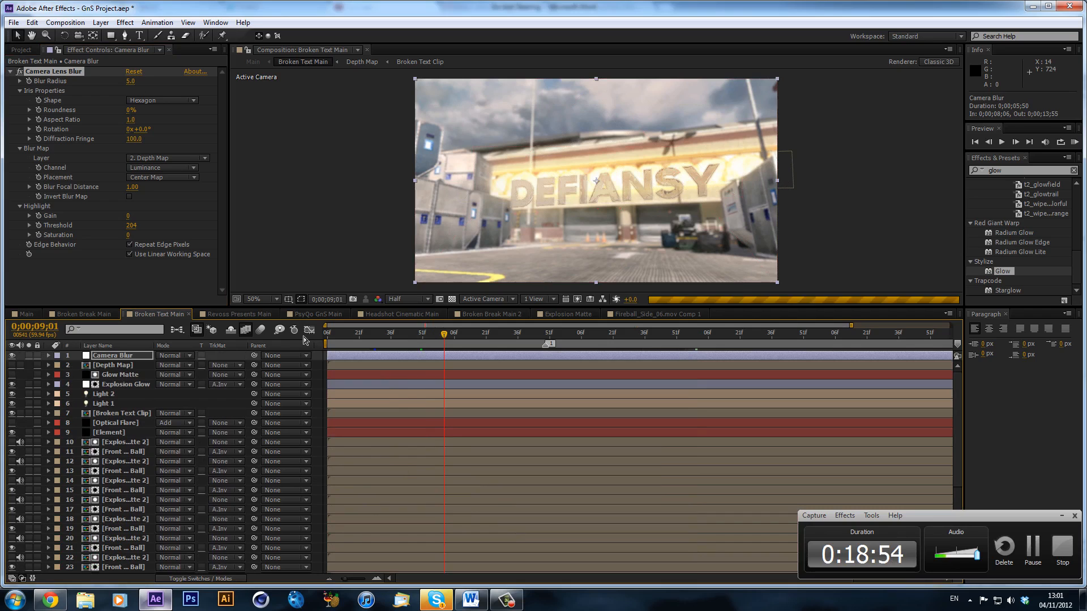
# Return to the Broken Break Main 2 composition and review the finished explosion at 0;00;12;53 and 0;00;12;33.
pyautogui.click(563, 316)
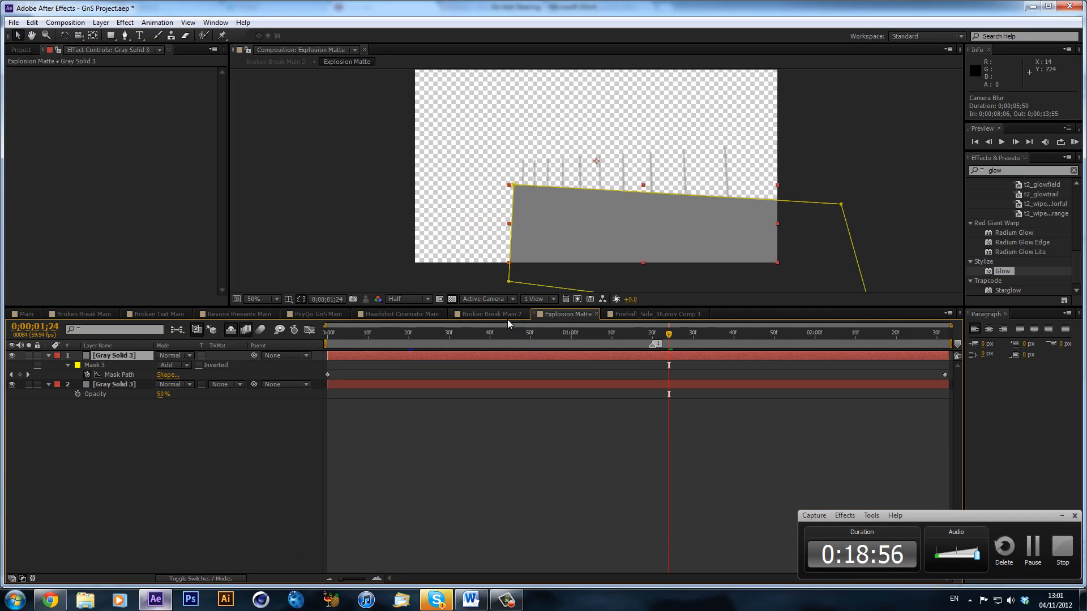
pyautogui.click(507, 316)
pyautogui.click(611, 334)
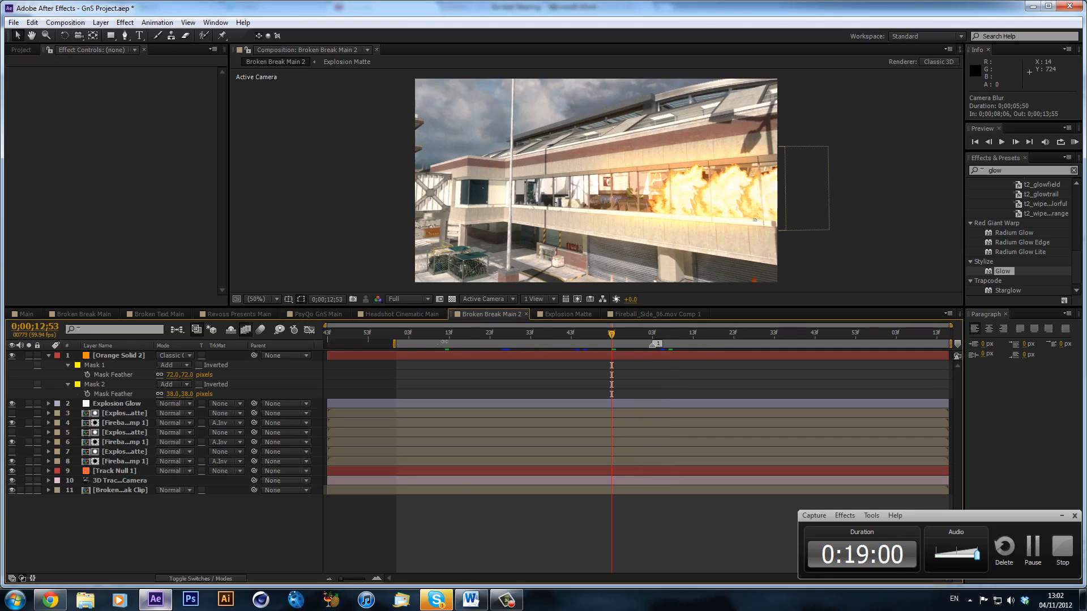
pyautogui.moveTo(460, 335); pyautogui.dragTo(529, 355)
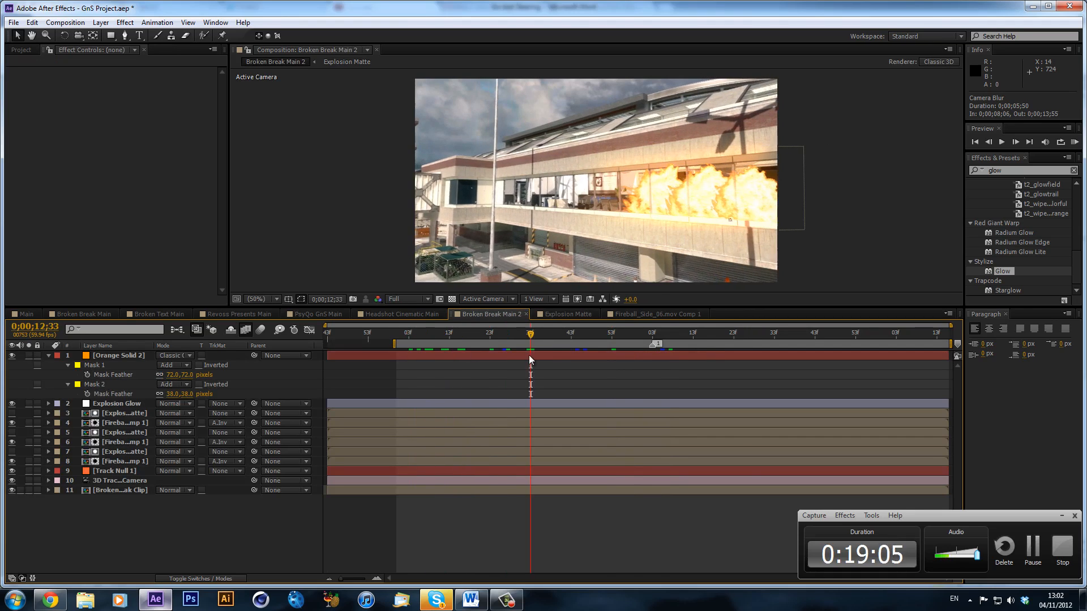